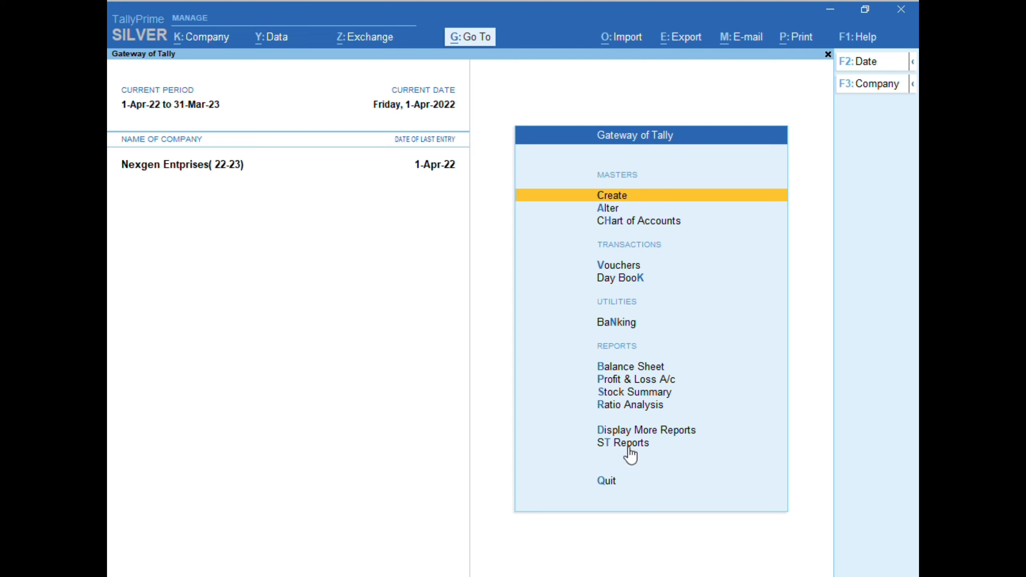
Check which purchase voucher types are available in voucher entry, and return to the Gateway of Tally
left_click(632, 268)
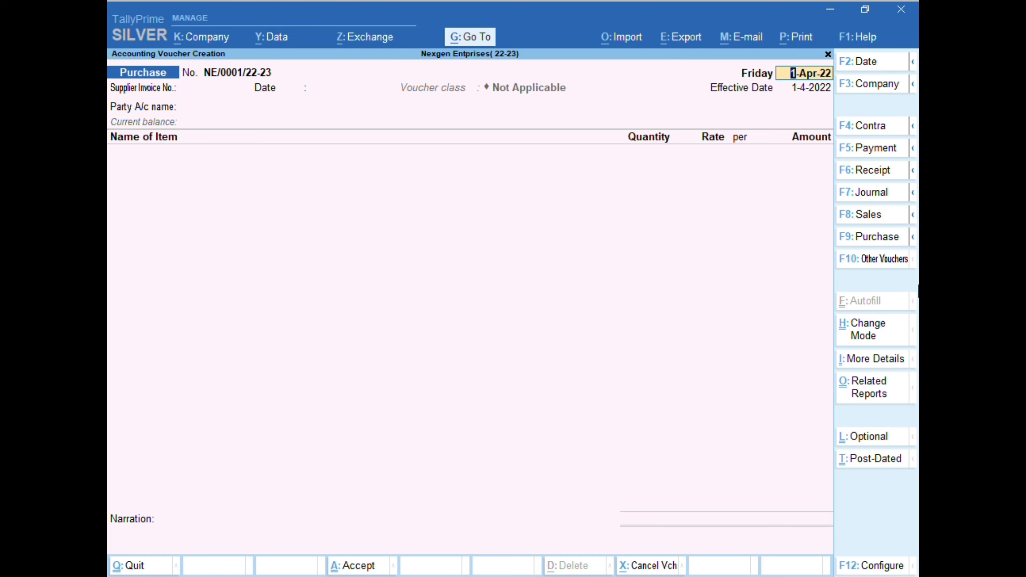
left_click(914, 240)
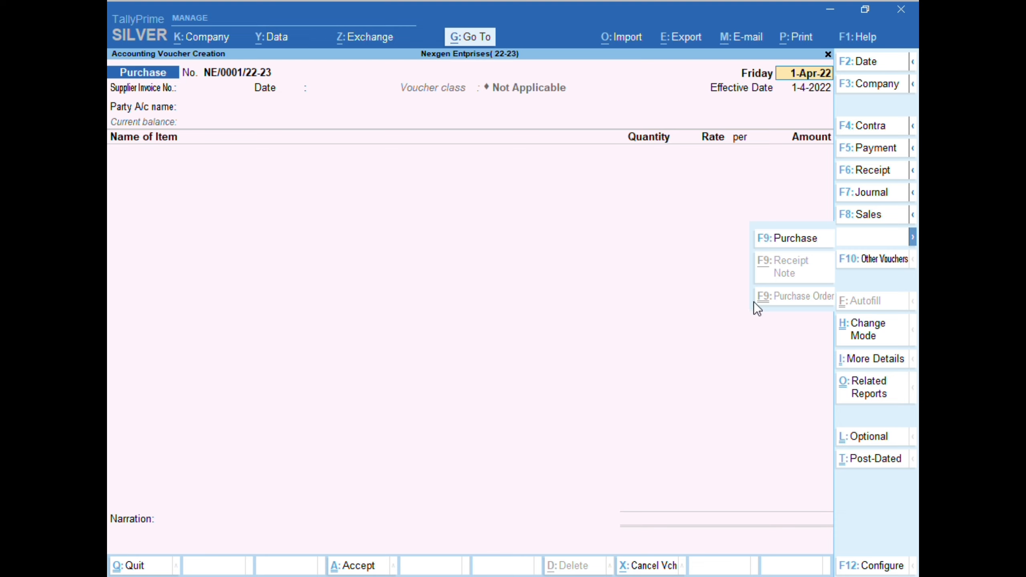
key("Escape")
key("Escape")
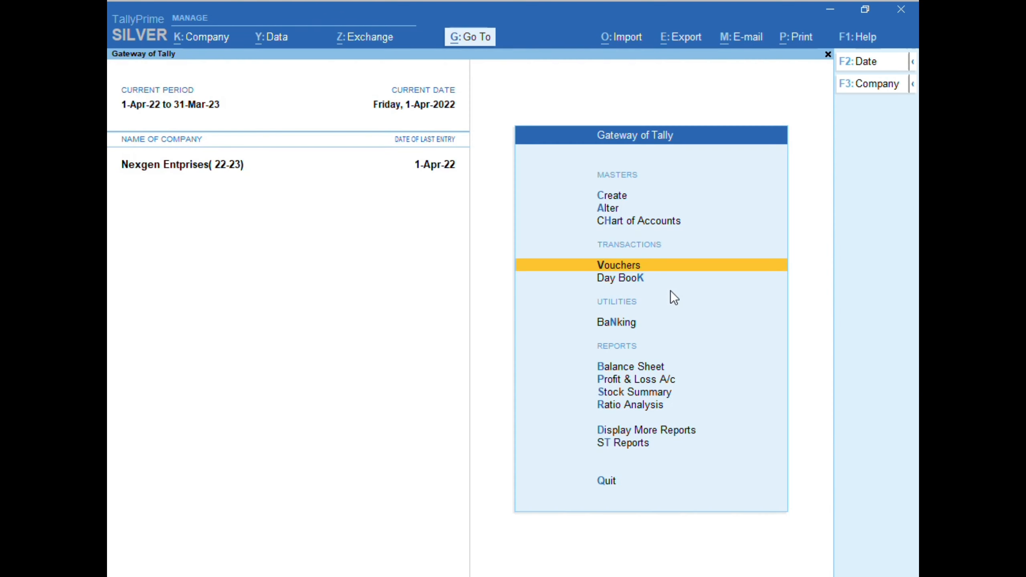
key("Escape")
key("Escape")
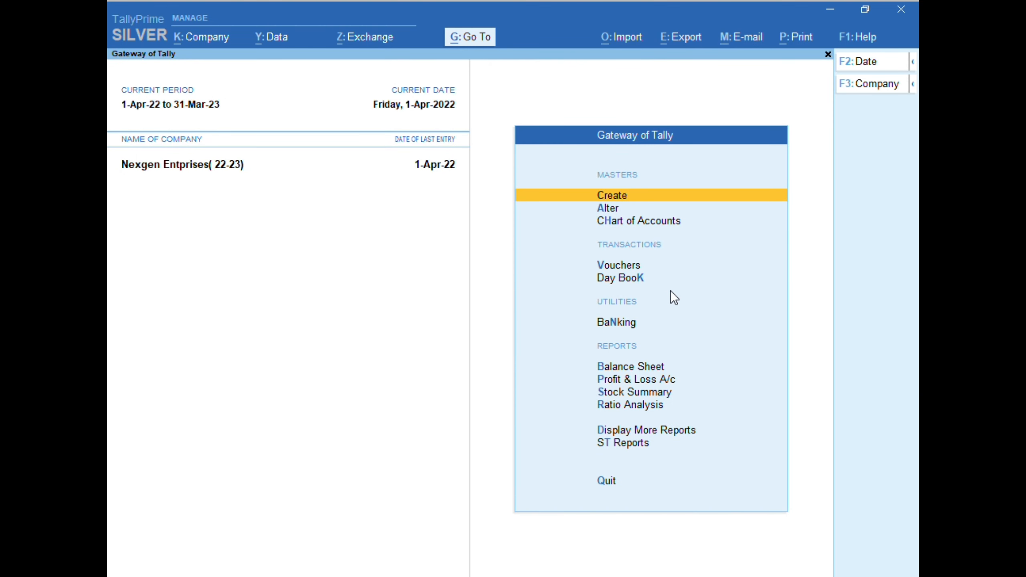
Open the Purchase Order voucher type for alteration from the accounting masters
left_click(611, 209)
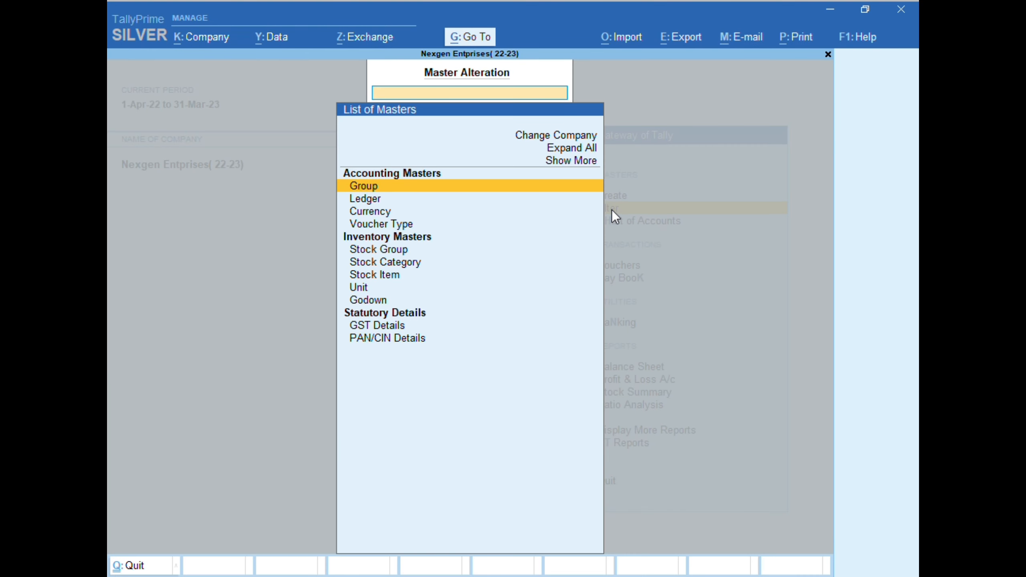
left_click(388, 230)
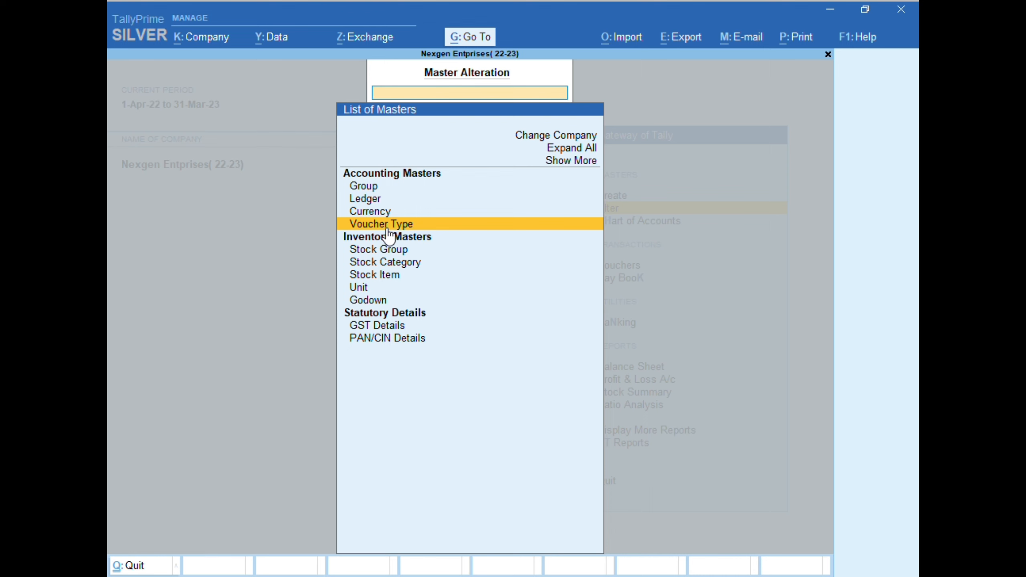
left_click(388, 229)
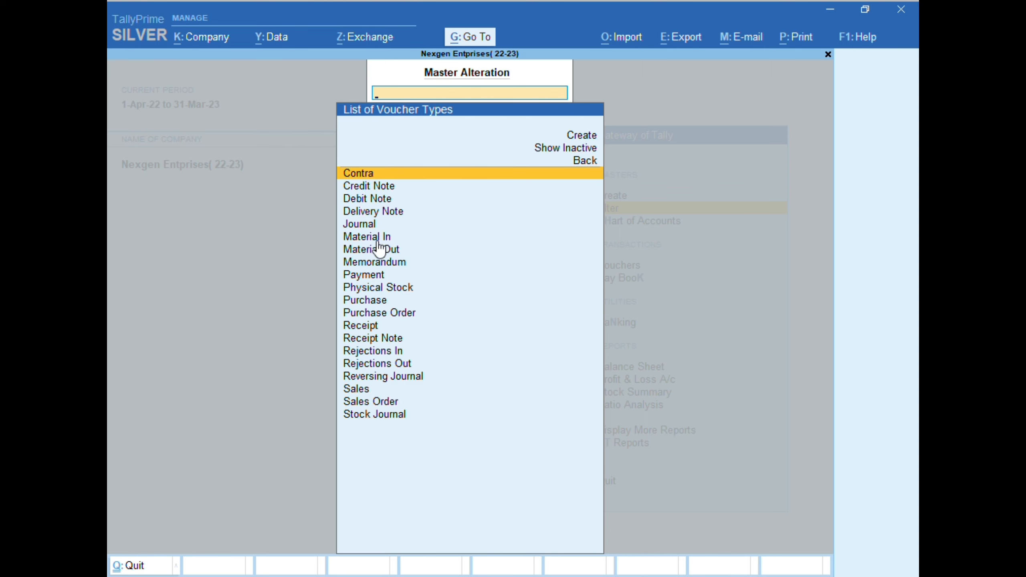
key("Down")
key("Down")
key("Down")
key("Down")
key("Down")
key("Down")
key("Down")
key("Down")
key("Down")
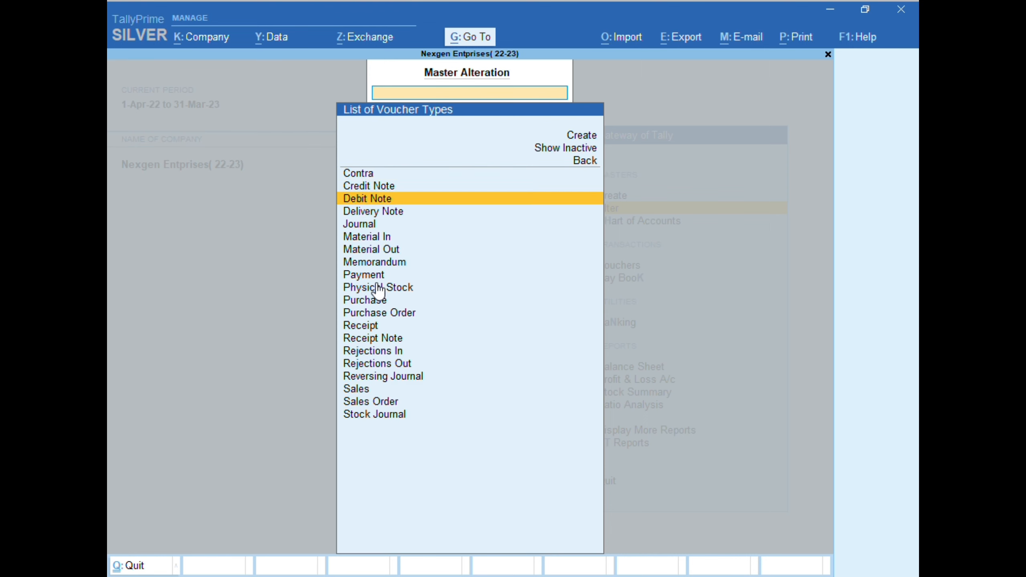
key("Down")
key("Down")
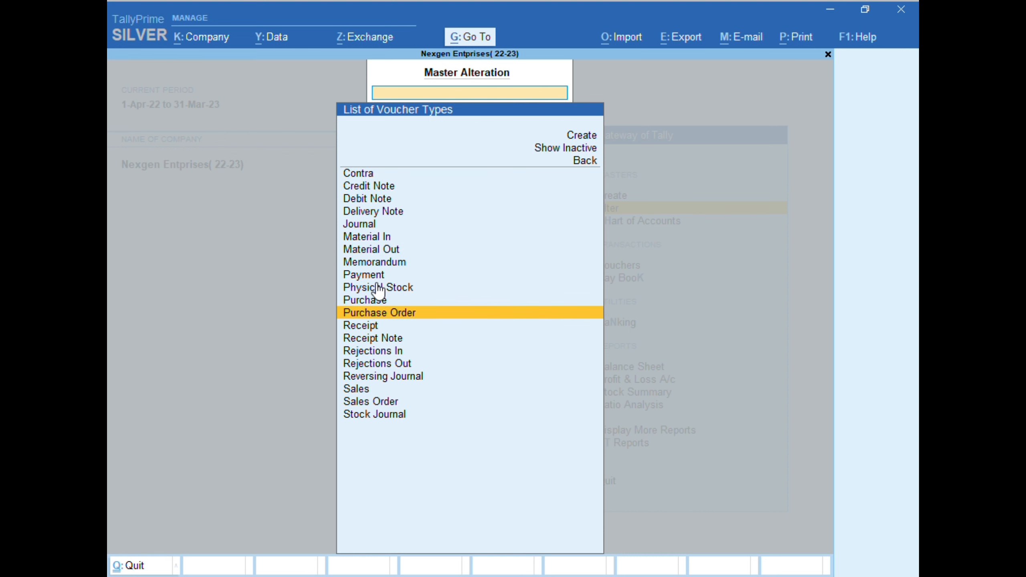
key("Return")
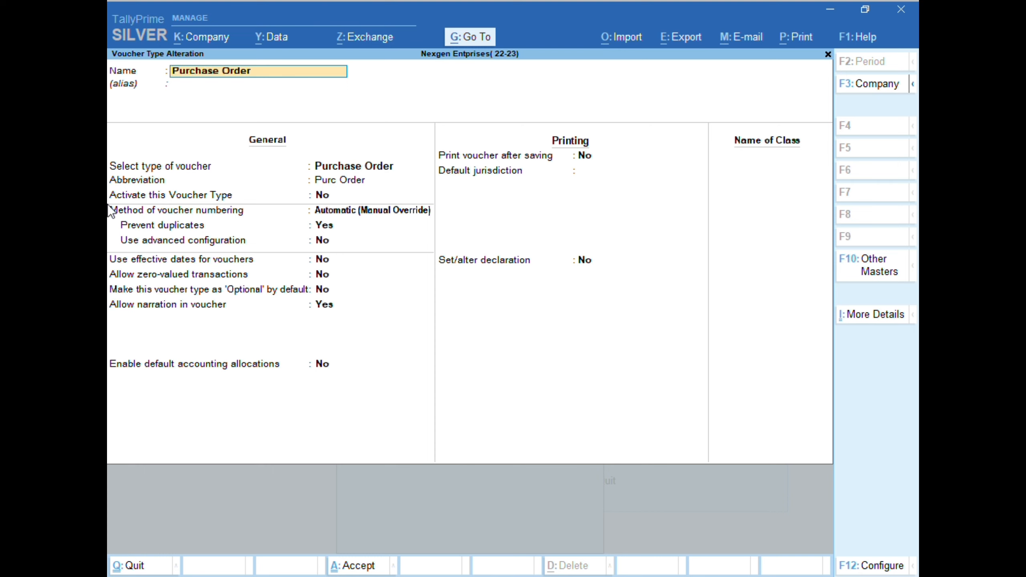
Activate the Purchase Order voucher type, keeping Automatic (Manual Override) numbering with duplicates prevented
left_click(322, 195)
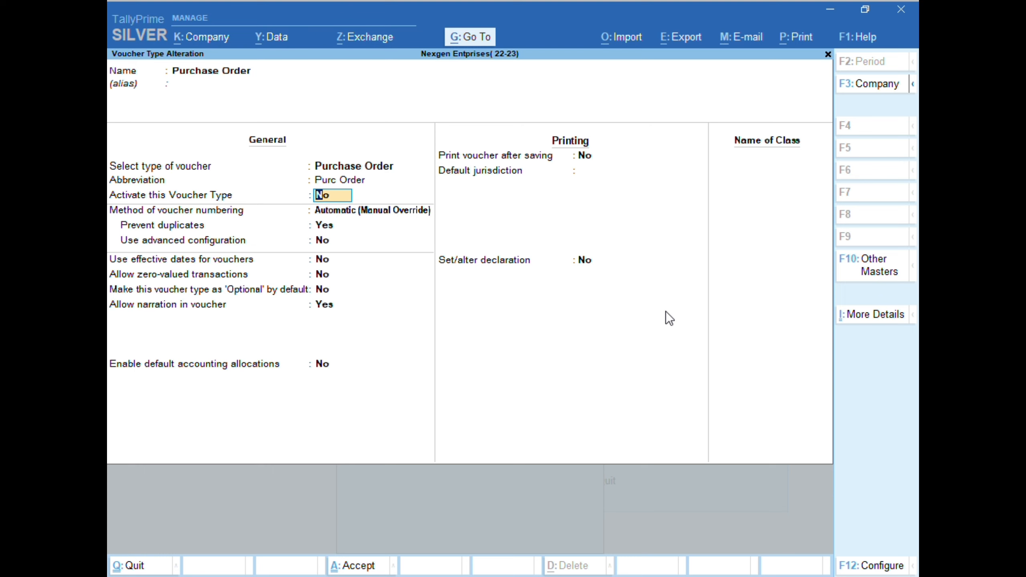
type("y")
key("Return")
key("Return")
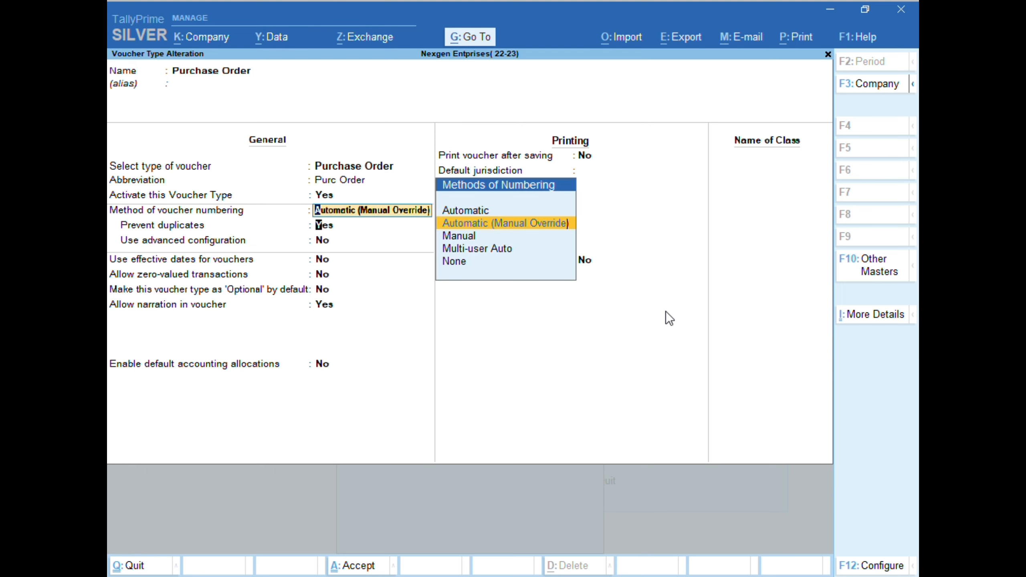
type("y")
key("Return")
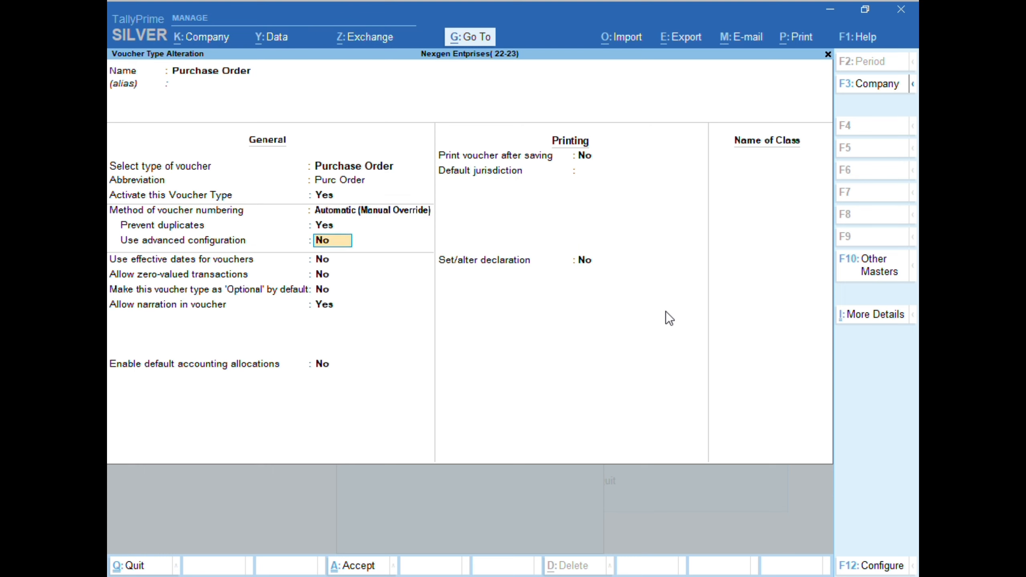
Enable advanced numbering configuration with a numerical width of 5, zero prefill and yearly restart from 1-Apr-22 at 1
type("y")
key("Return")
key("Return")
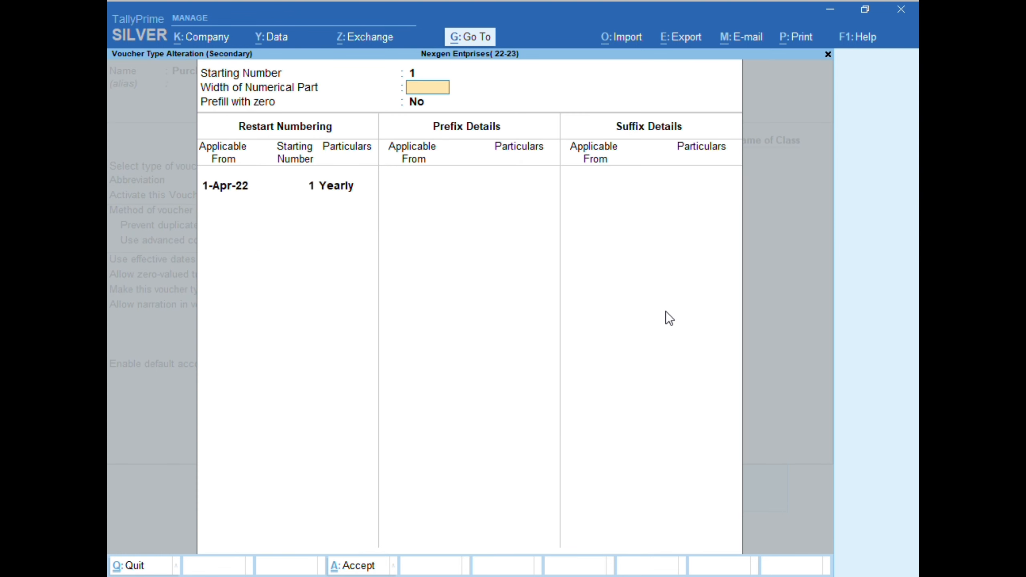
type("5")
key("Return")
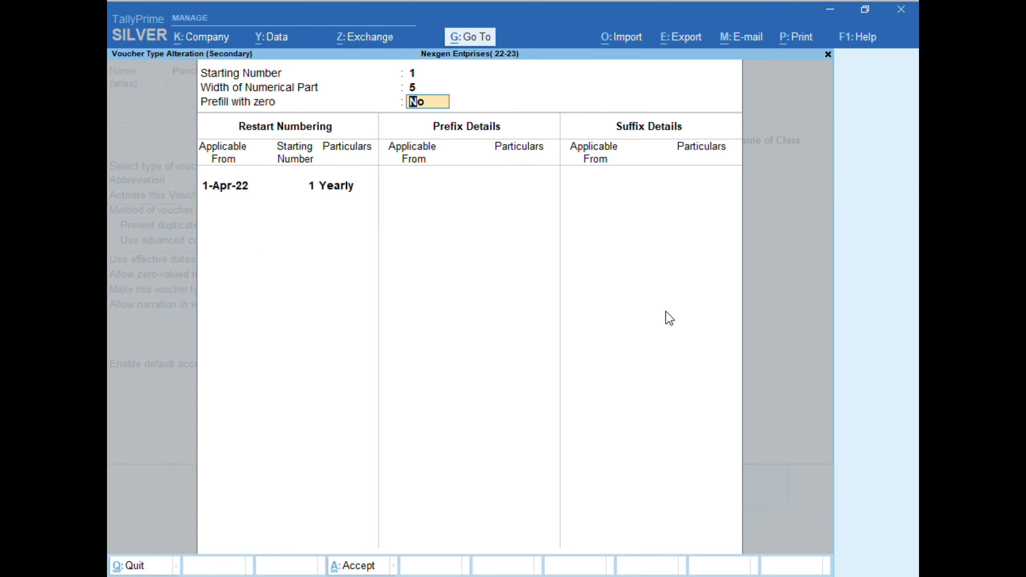
type("y")
key("Return")
key("Return")
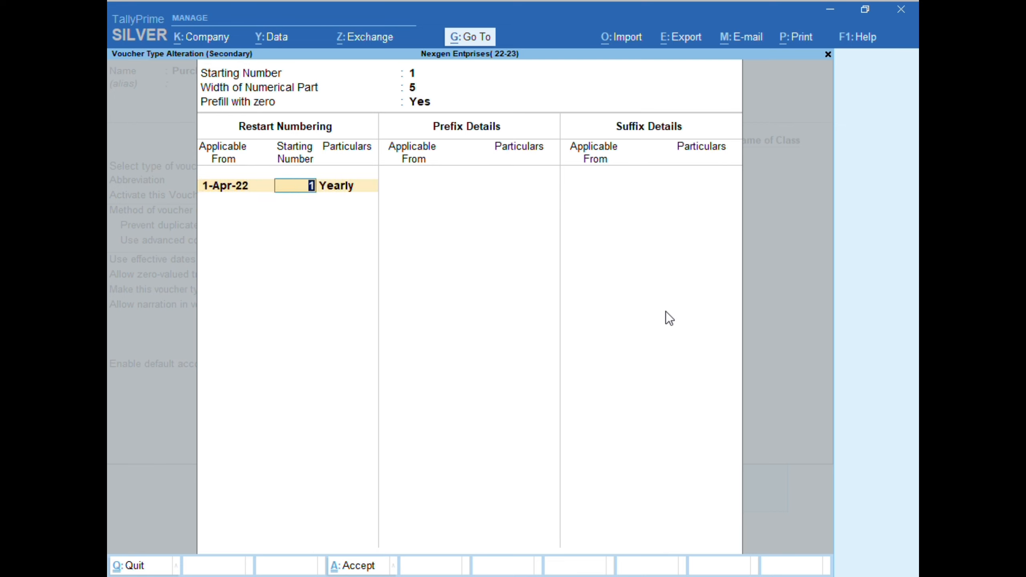
key("Return")
key("Return")
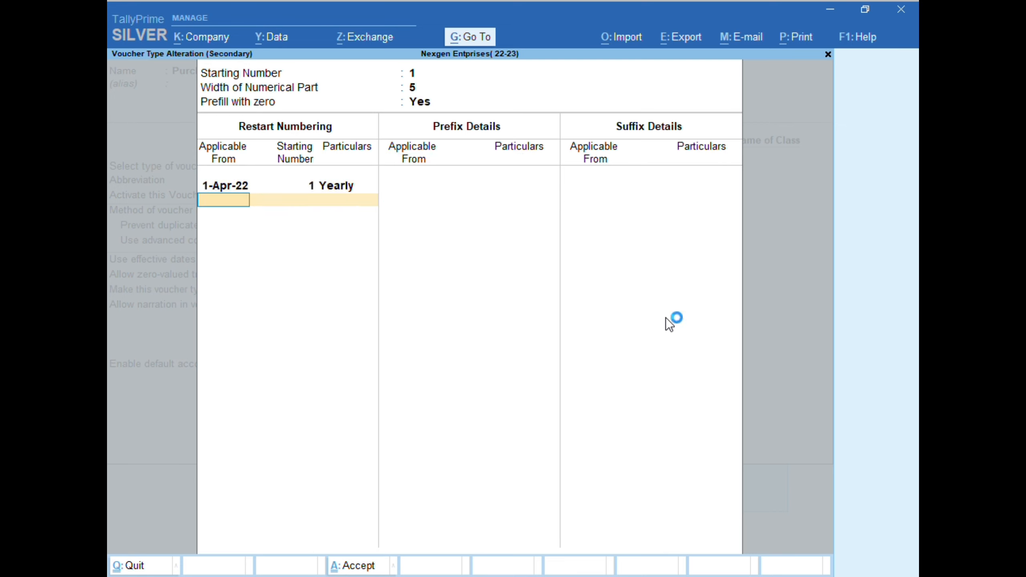
key("Return")
Add the voucher number prefix NE/PO/ applicable from 1-Apr-22
type("1")
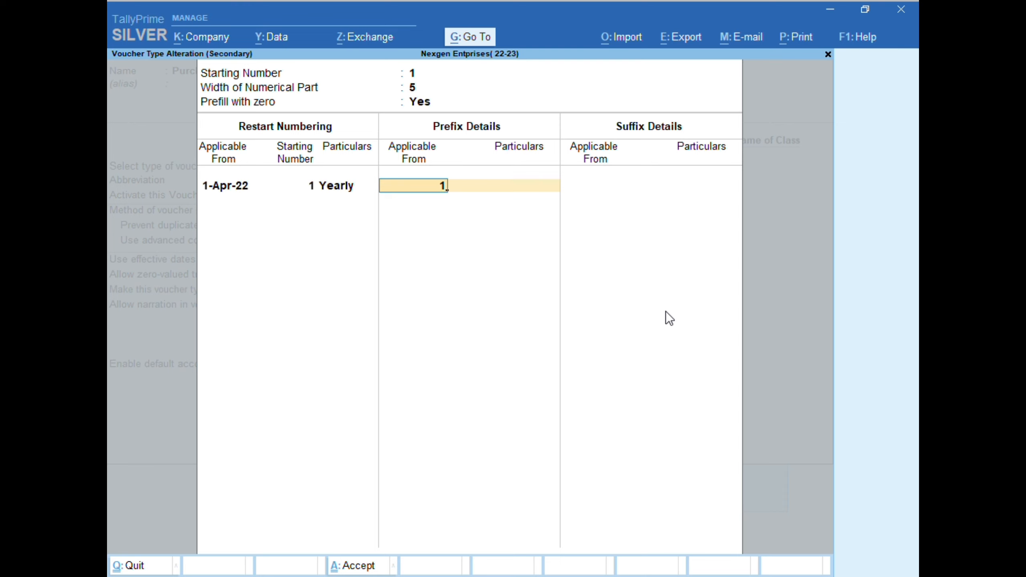
type("-4")
key("Return")
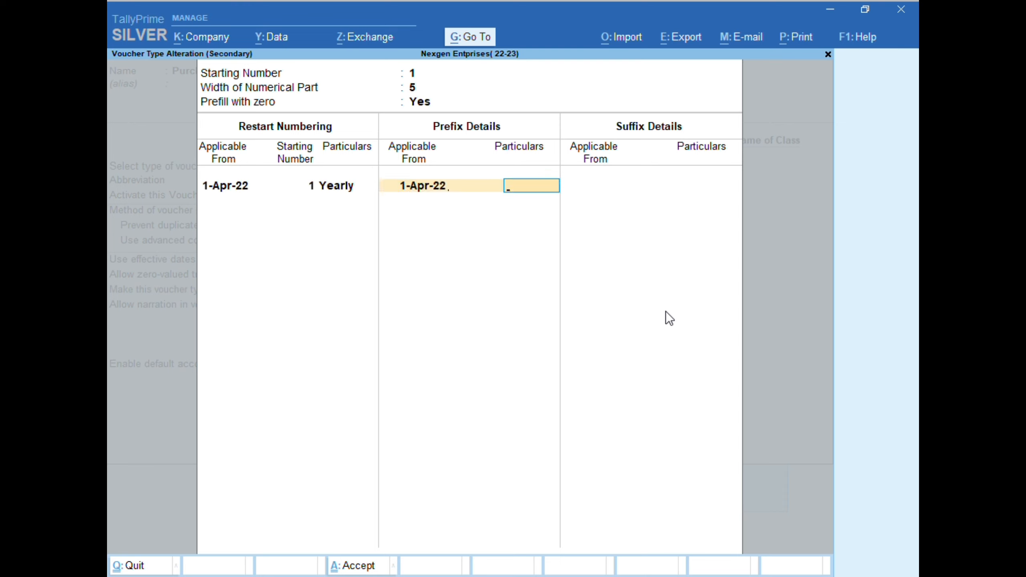
type("NE/PO/")
key("Return")
key("Return")
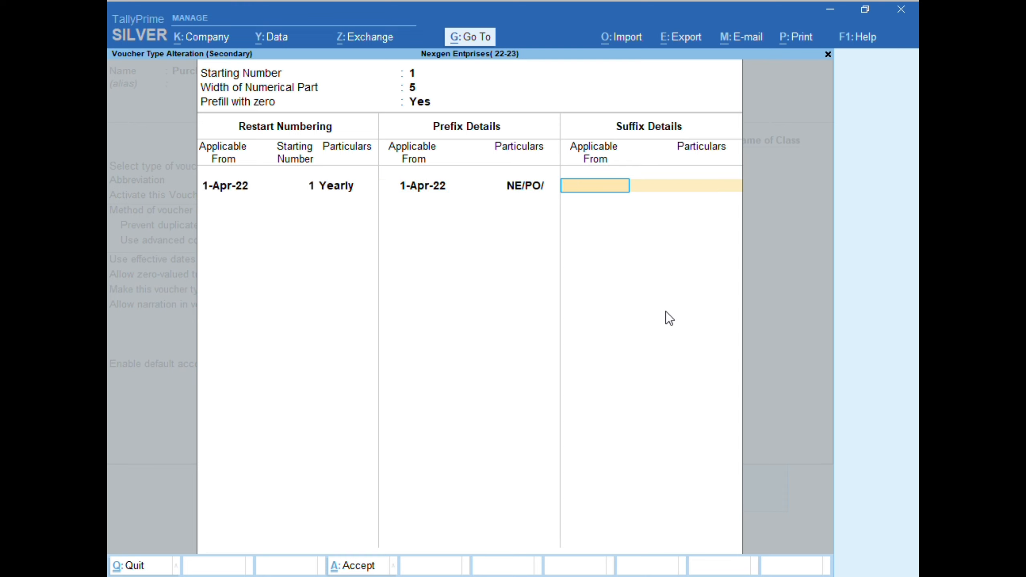
Add the voucher number suffix /22-23 applicable from 1-Apr-22 and finish the numbering configuration
type("1-4")
key("Return")
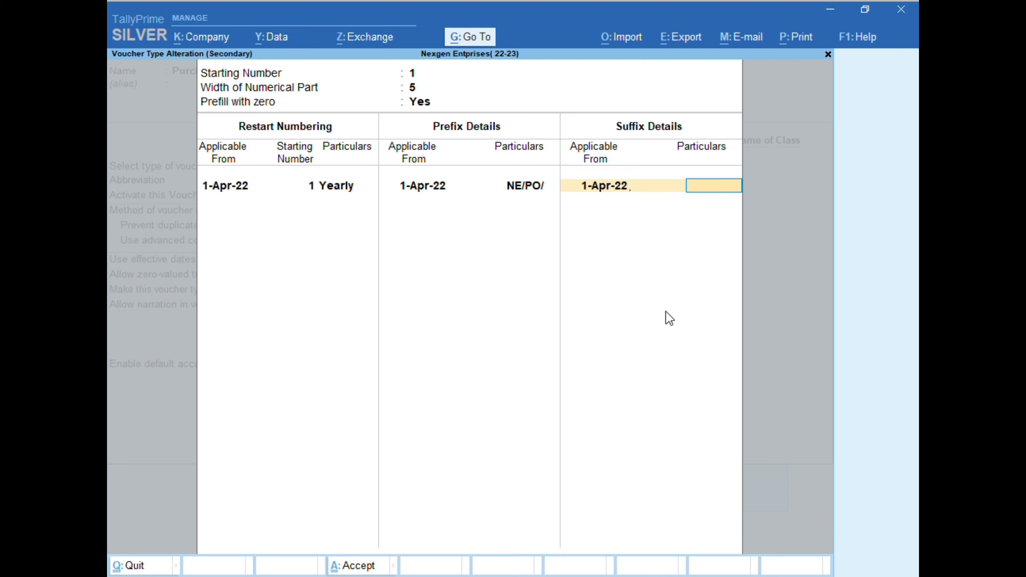
type("/22-23")
key("Return")
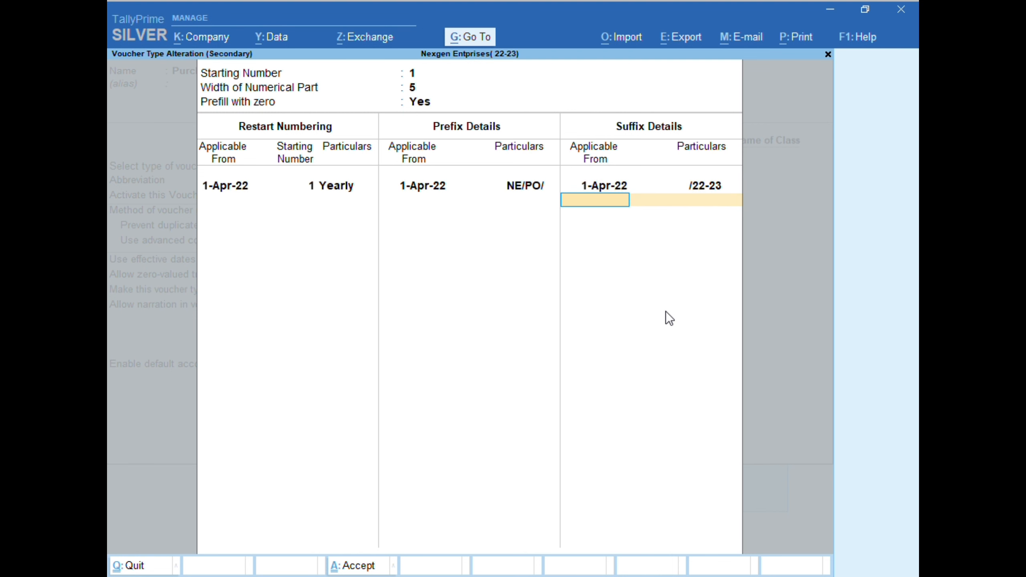
key("Return")
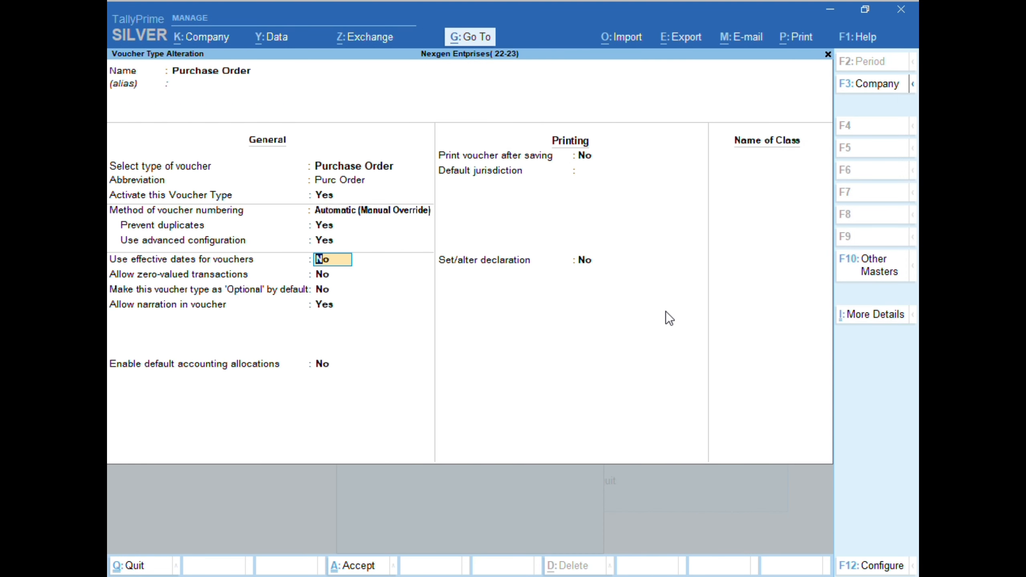
Keep the remaining general options, enable printing the voucher after saving, and set the default jurisdiction to Nashik
key("Return")
key("Return")
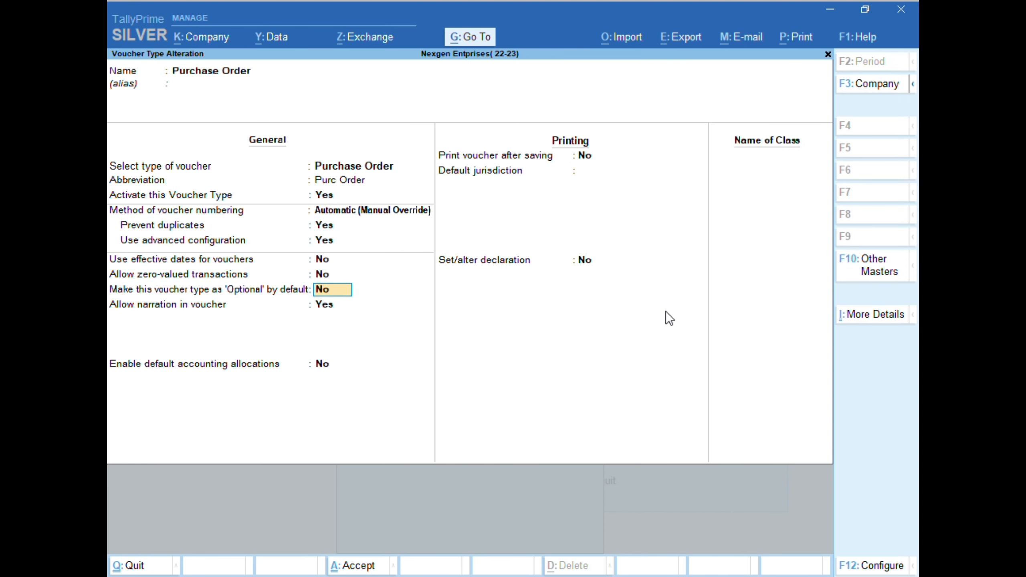
key("Return")
key("Return")
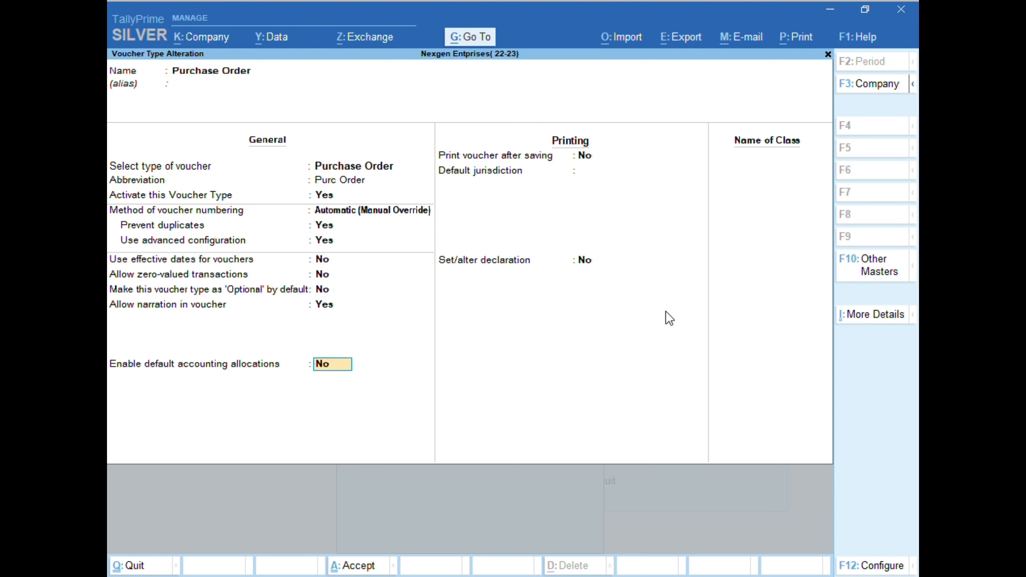
key("Return")
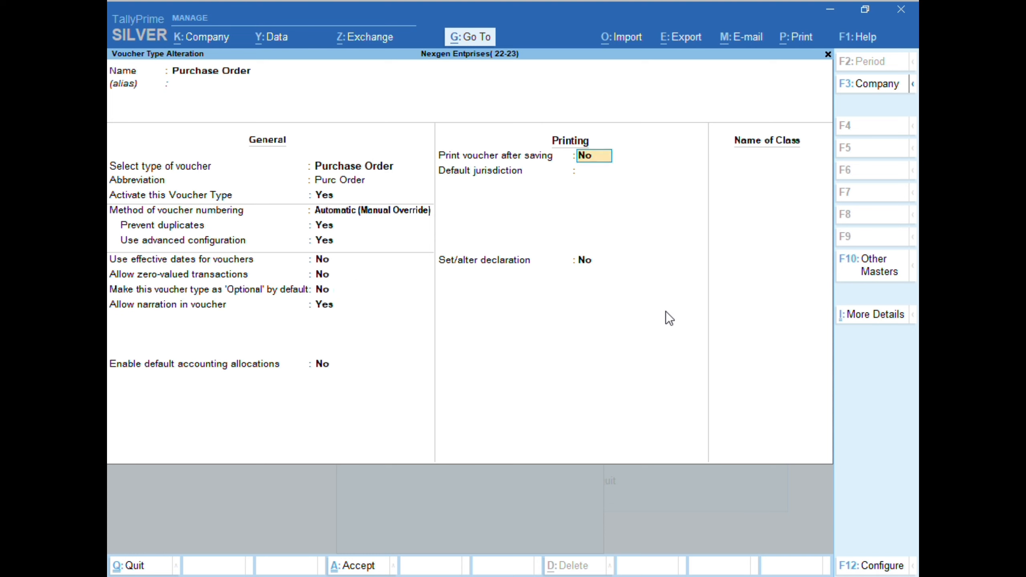
type("y")
key("Return")
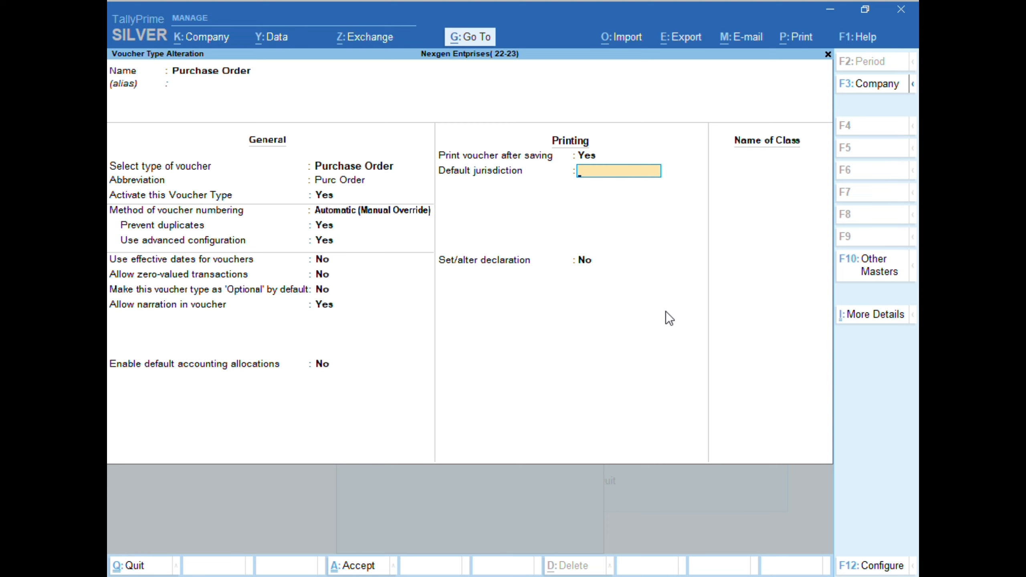
type("Nashik")
key("Return")
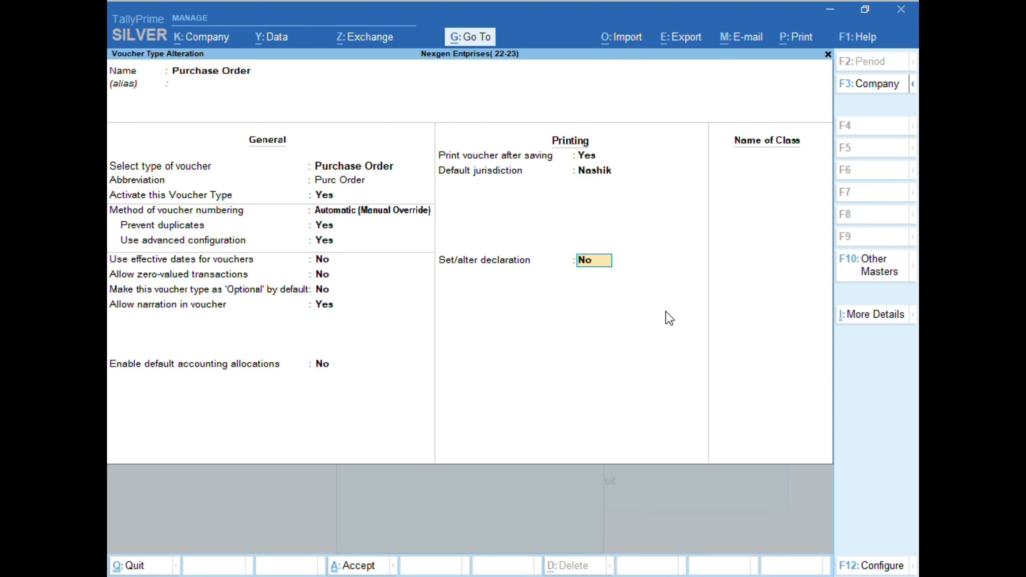
Enable the declaration for the Purchase Order voucher type and keep its default text
type("y")
key("Return")
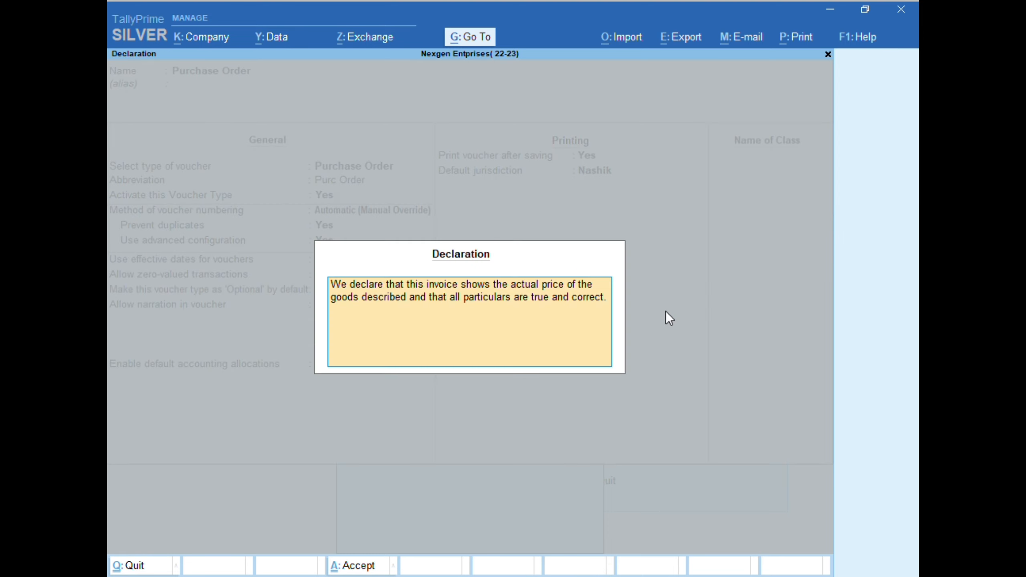
key("Return")
key("Return")
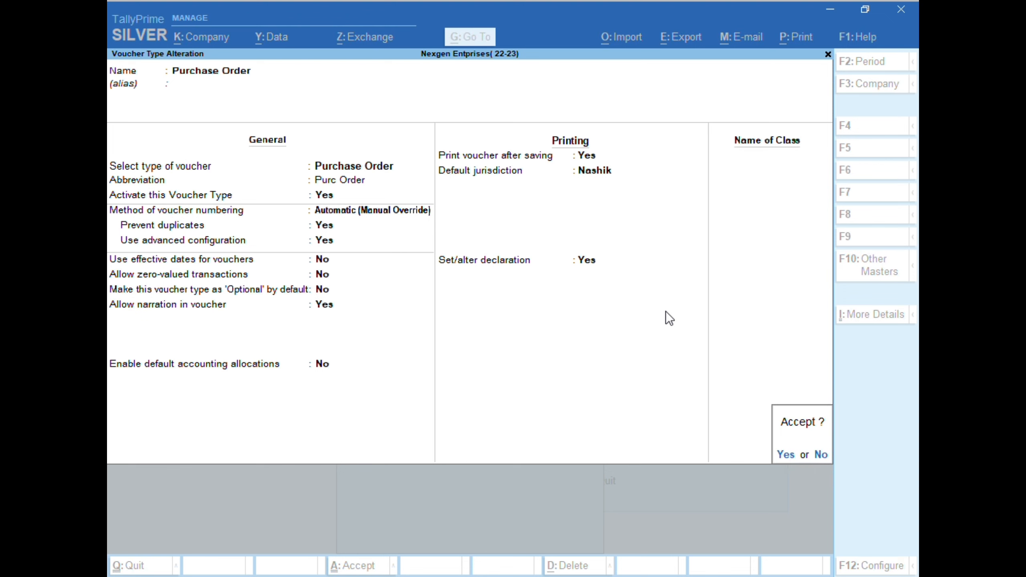
Add a voucher class named MS to the voucher type, with no groups excluded or included
key("n")
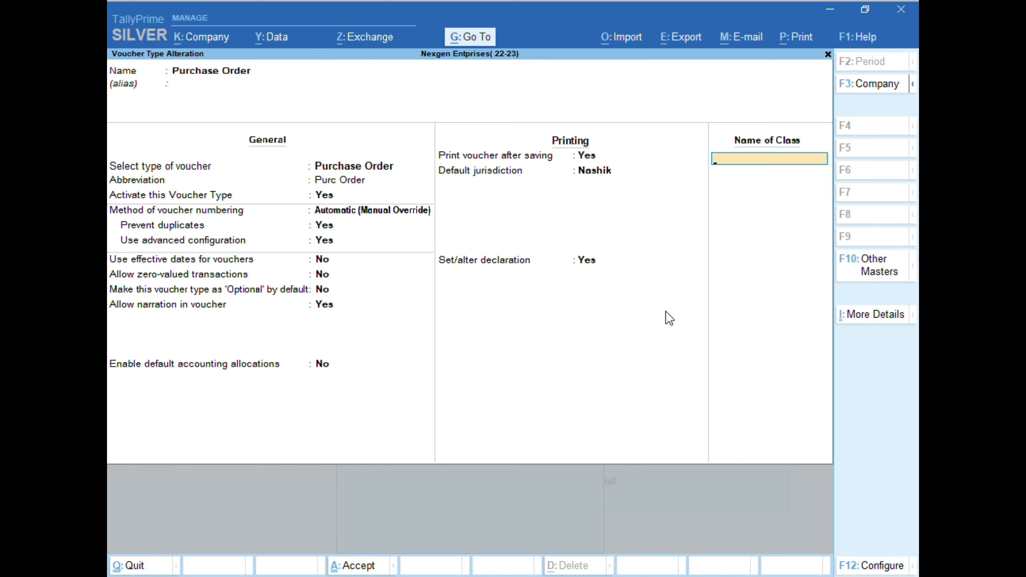
type("Ms")
key("BackSpace")
type("S")
key("Return")
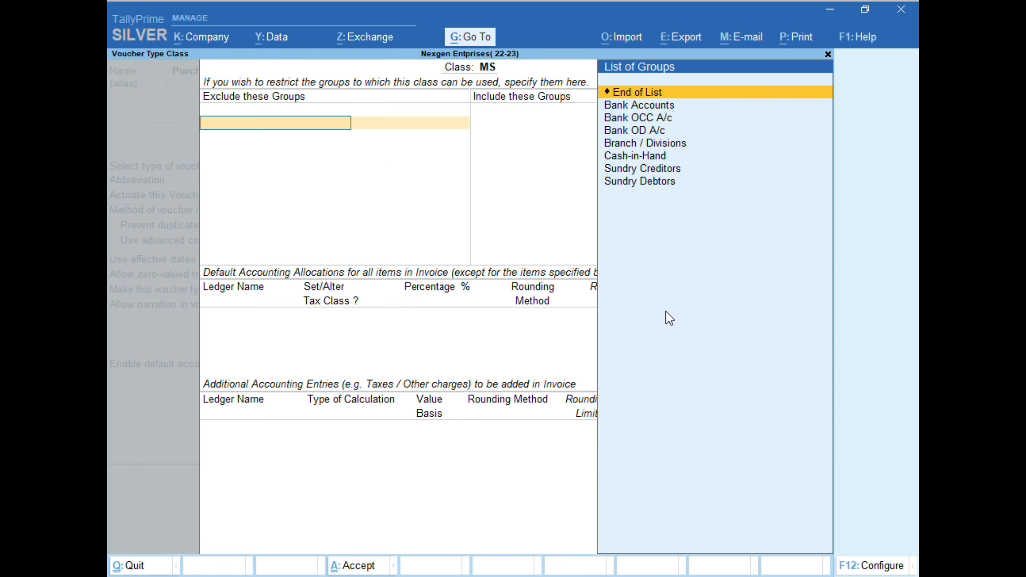
key("Return")
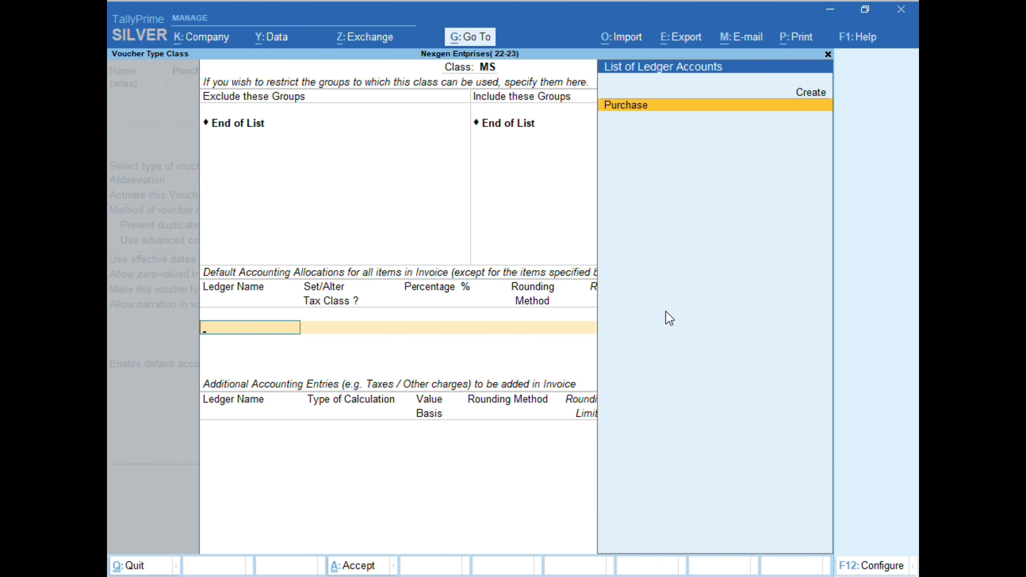
Allocate all items of the MS class 100% to the Purchase ledger with GST classification Purchase Taxable, without overriding item defaults
key("Return")
type("y")
key("Return")
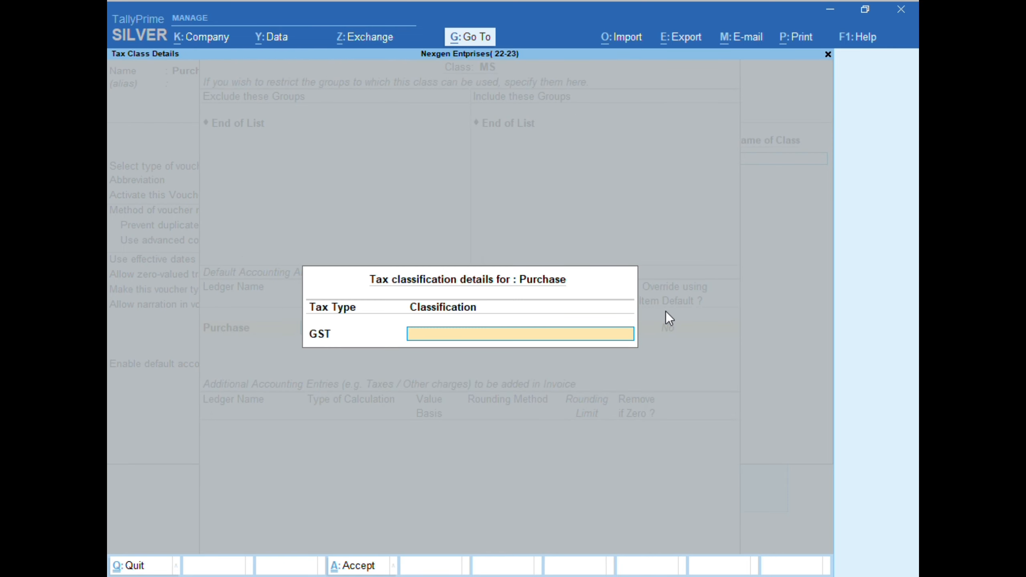
type("Pur")
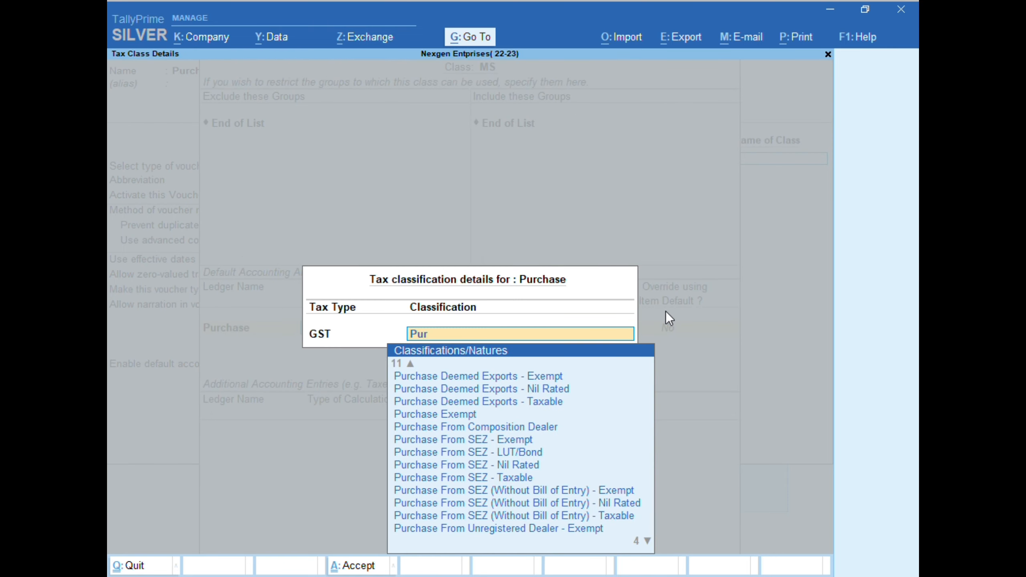
type("chase t")
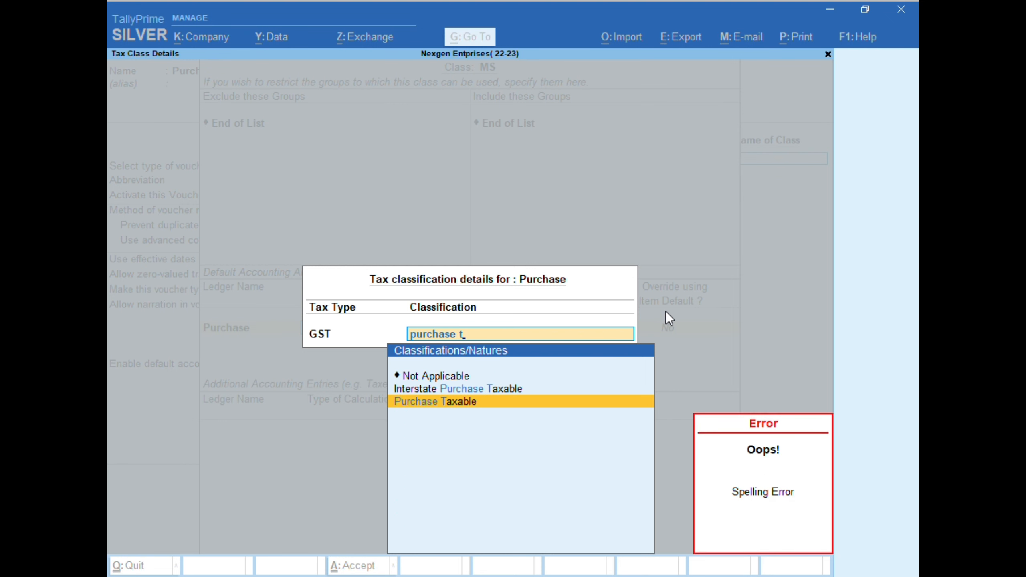
key("Return")
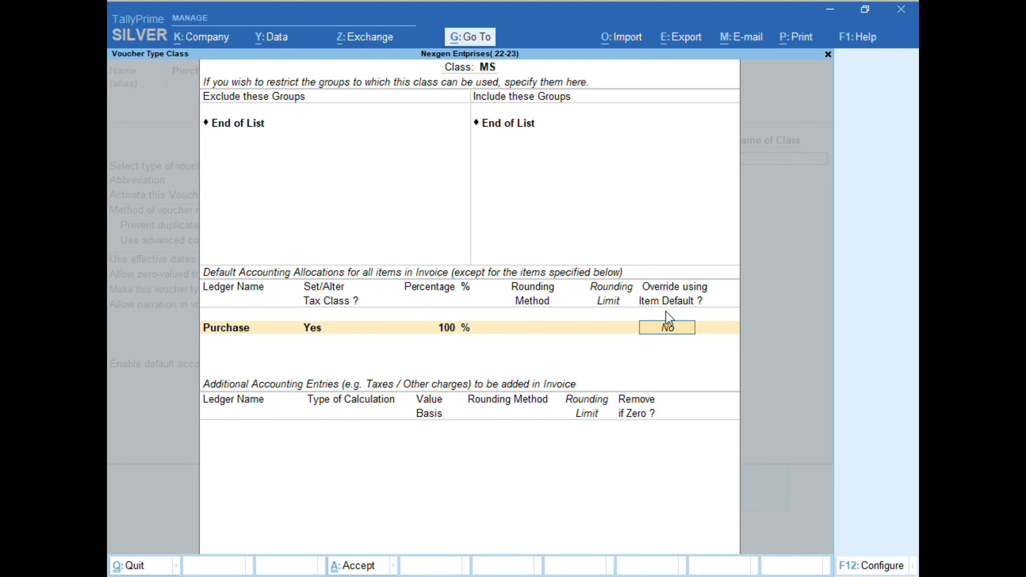
key("Return")
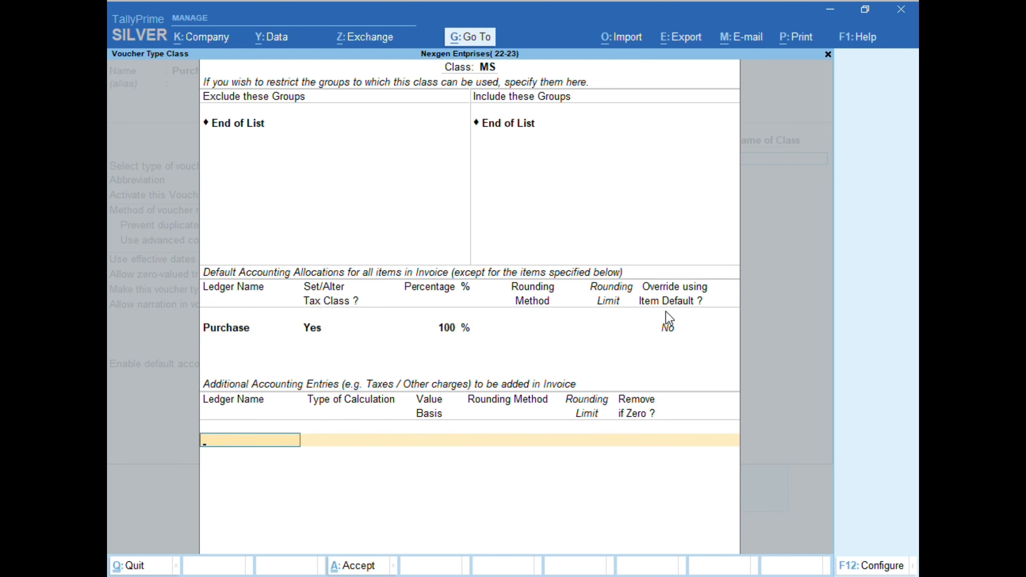
type("p")
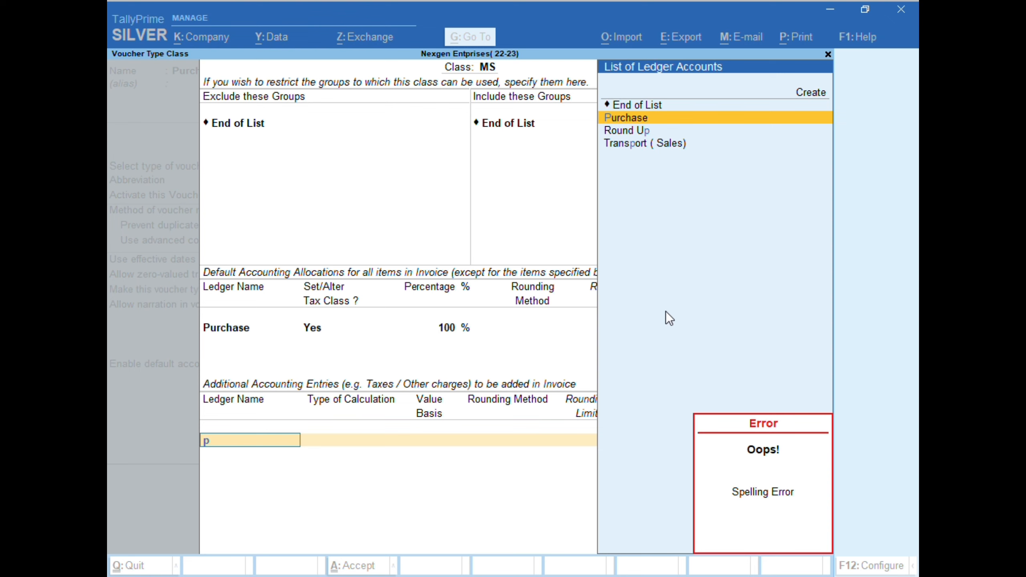
key("BackSpace")
type("tr")
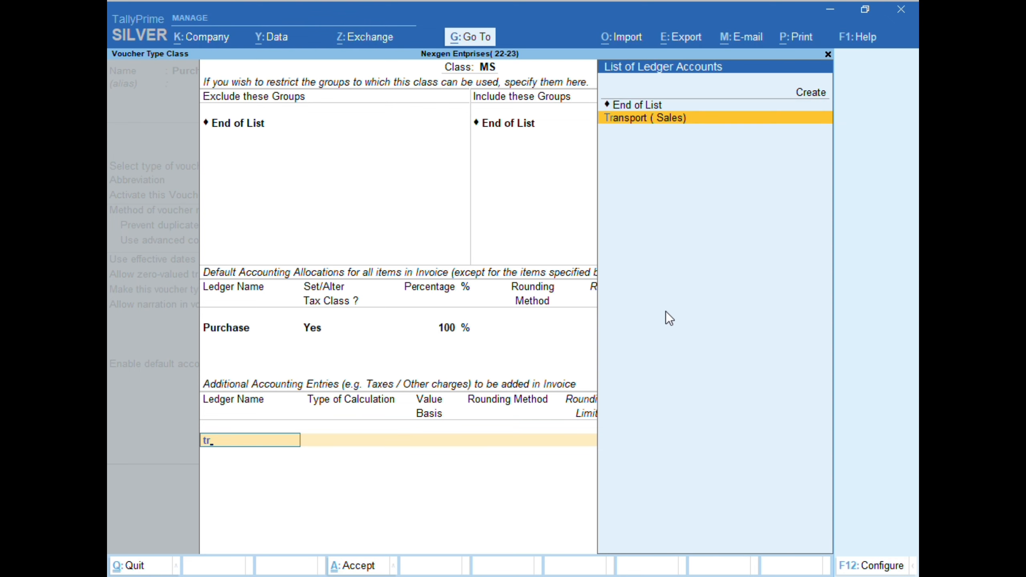
key("BackSpace")
key("BackSpace")
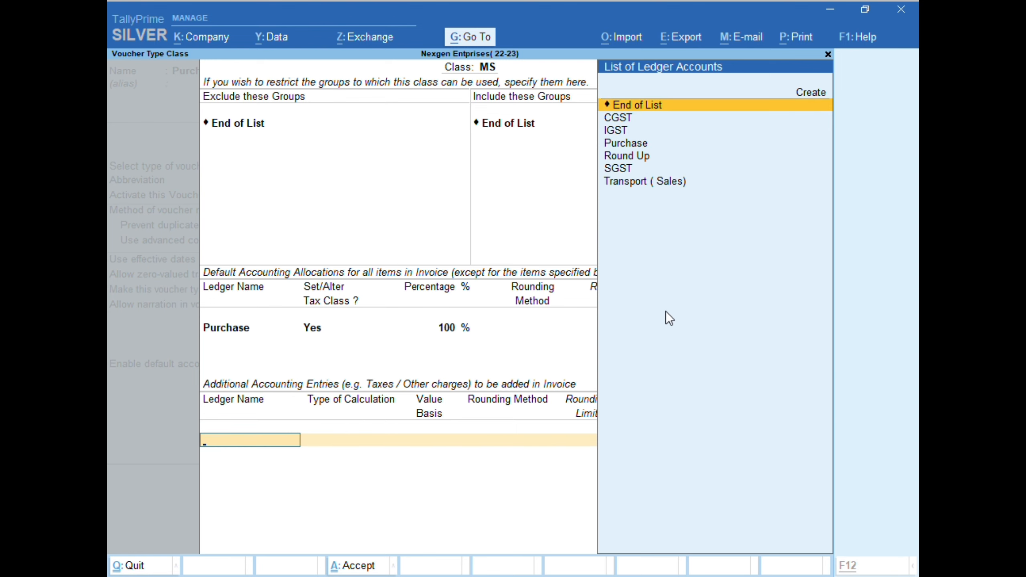
Start creating a ledger named Transport for the class's additional accounting entries, leaving the alias, description and notes empty
key("alt+c")
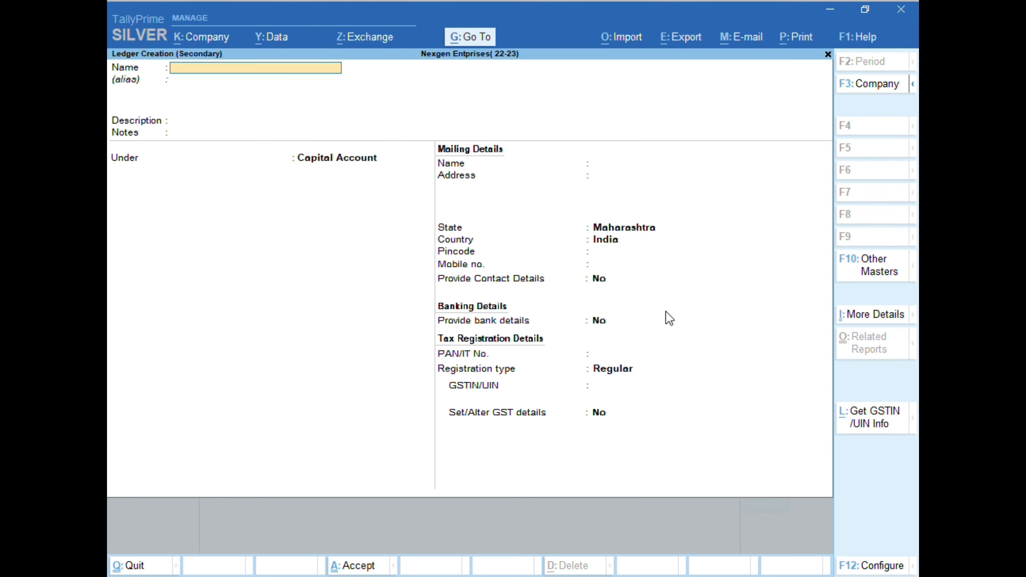
type("Transport")
key("Return")
key("Return")
key("Return")
key("Return")
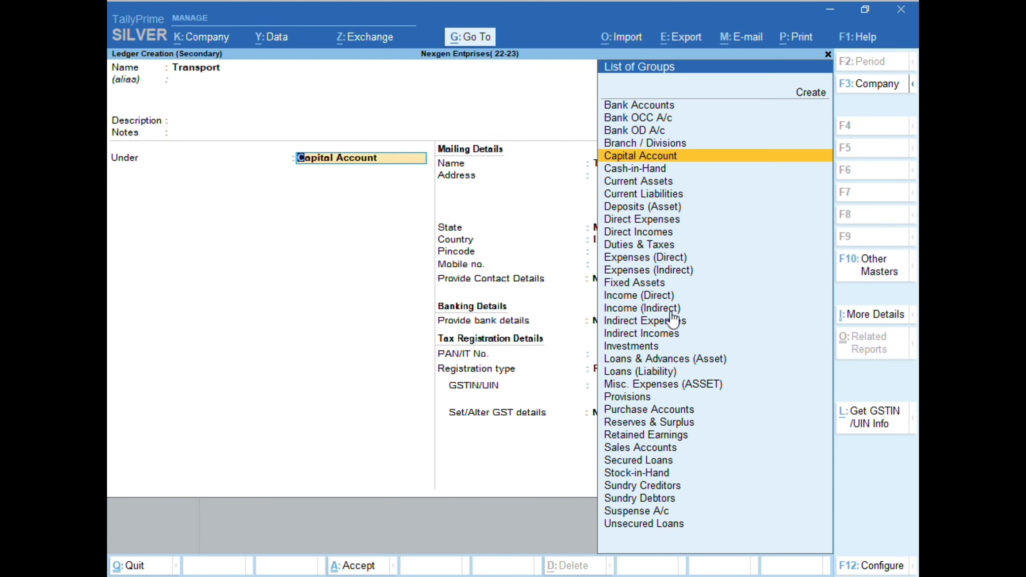
Change the new ledger's name to Transport Inward
key("BackSpace")
key("BackSpace")
key("BackSpace")
key("BackSpace")
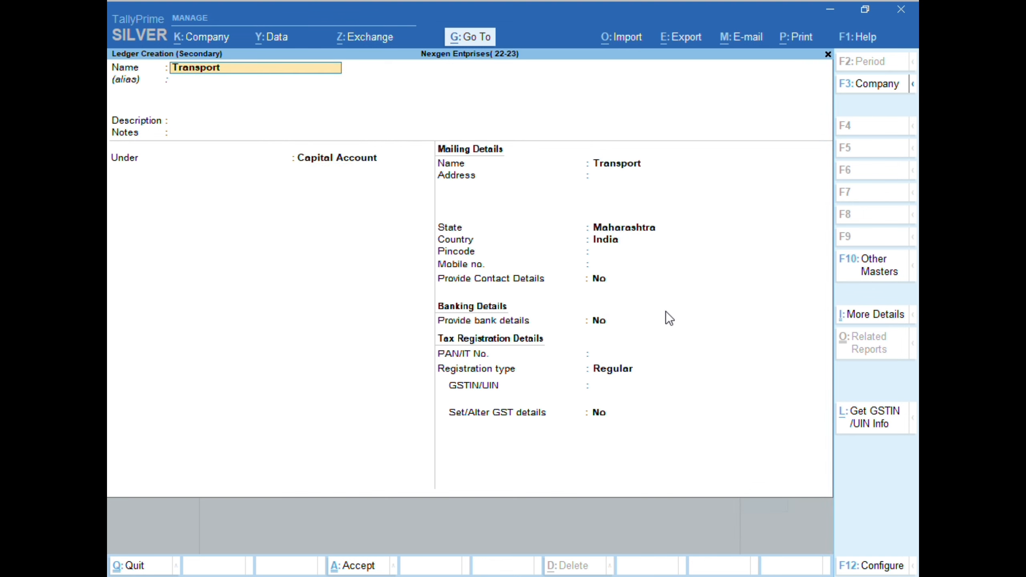
type("Purchase")
key("BackSpace")
key("BackSpace")
key("BackSpace")
key("BackSpace")
key("BackSpace")
key("BackSpace")
key("BackSpace")
key("BackSpace")
type("inwa")
type("rd")
key("Return")
key("Return")
key("Return")
key("Return")
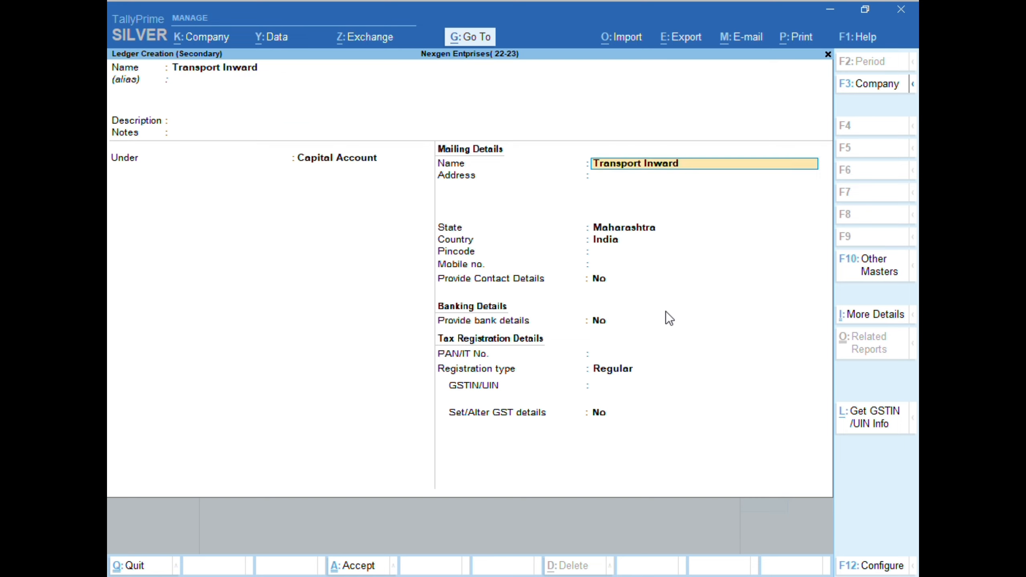
Place the Transport Inward ledger under Indirect Expenses, with ledger type and appropriation method Not Applicable and GST Applicable
key("BackSpace")
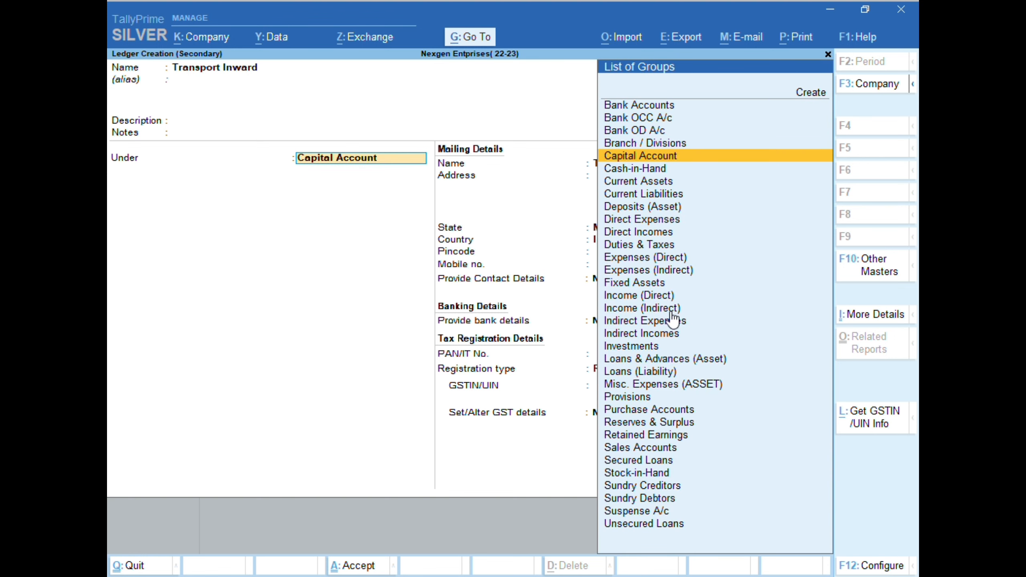
type("In")
key("Down")
key("Down")
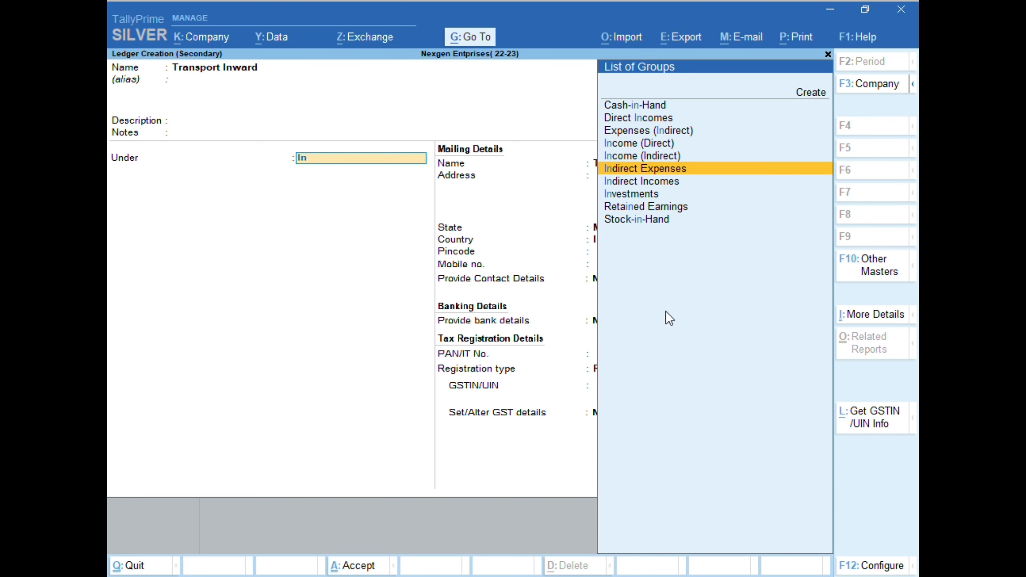
key("Return")
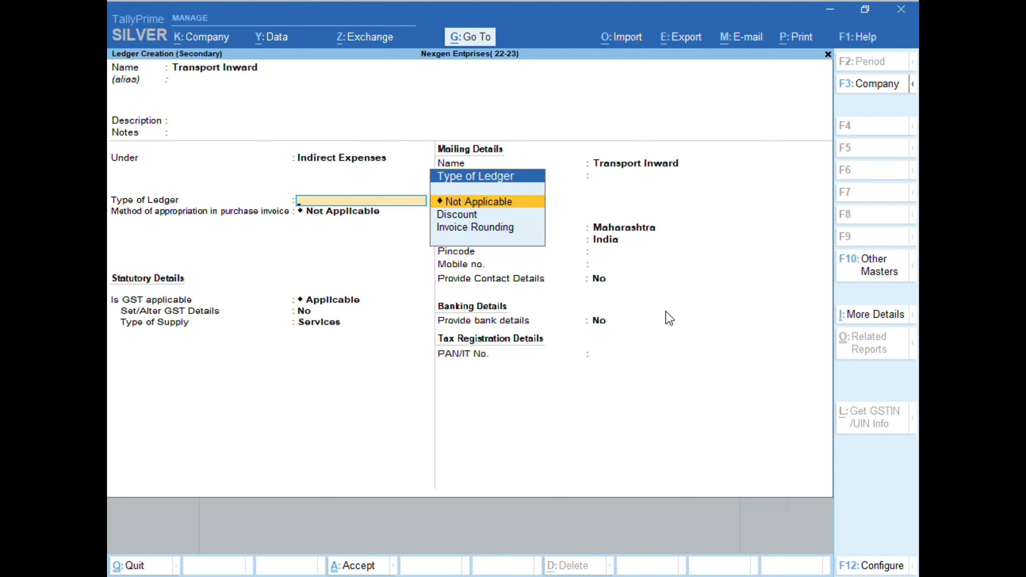
key("Return")
key("Return")
key("Return")
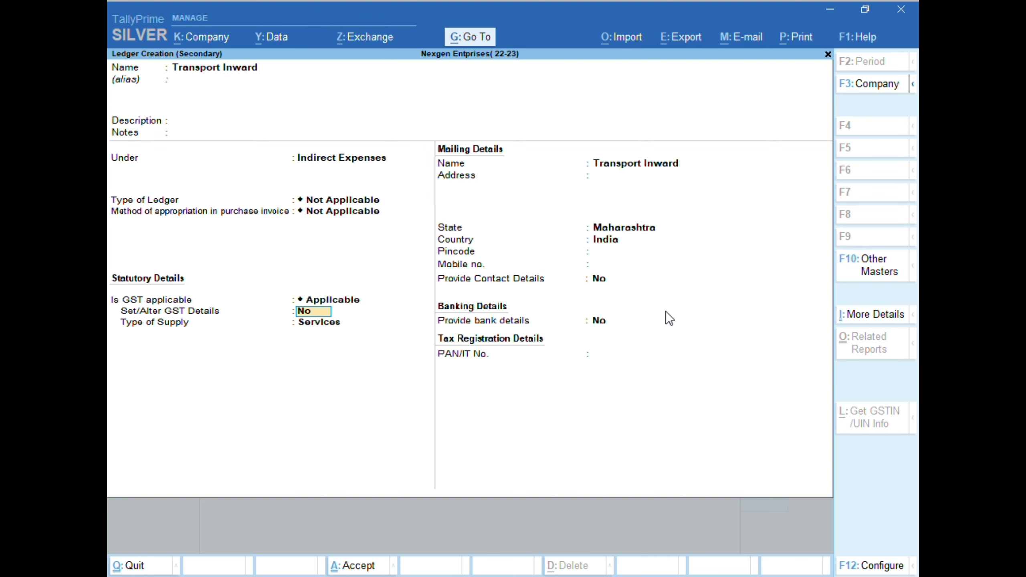
Enable GST details for the Transport Inward ledger, keep the nature of transaction Not Applicable, and set taxability to Taxable
key("y")
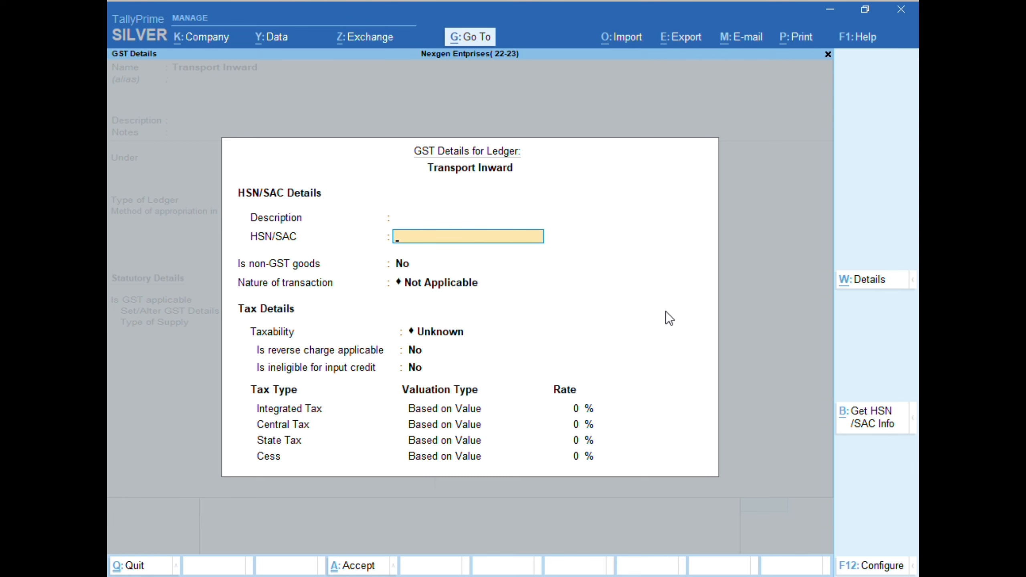
key("Return")
key("Return")
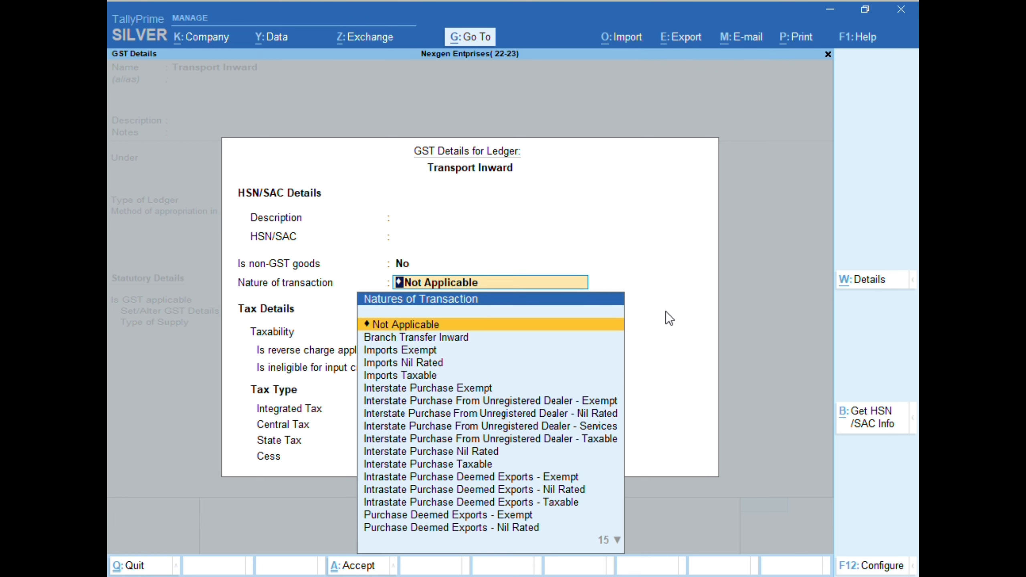
key("Return")
key("Down")
key("Down")
key("Down")
key("Return")
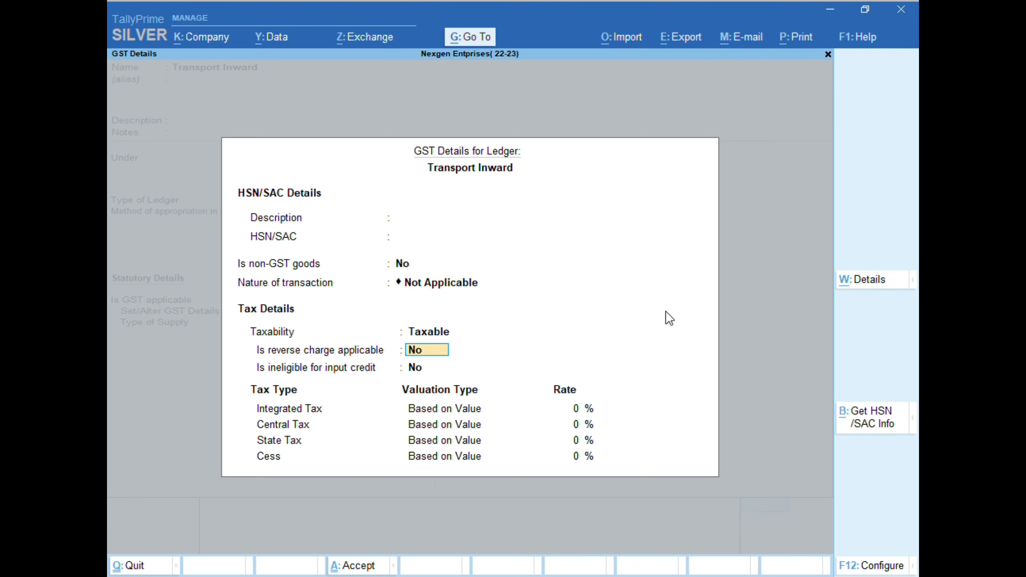
Set the ledger's integrated tax rate to 18%, keeping reverse charge and input credit ineligibility at No, and finish the GST details
key("Return")
key("Return")
type("18")
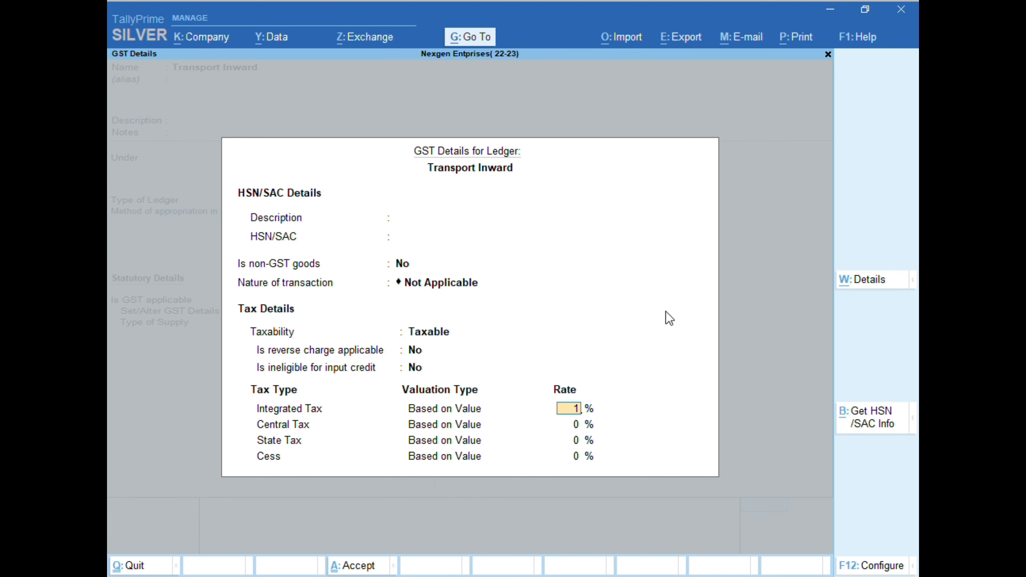
key("Return")
key("Return")
key("Return")
key("Return")
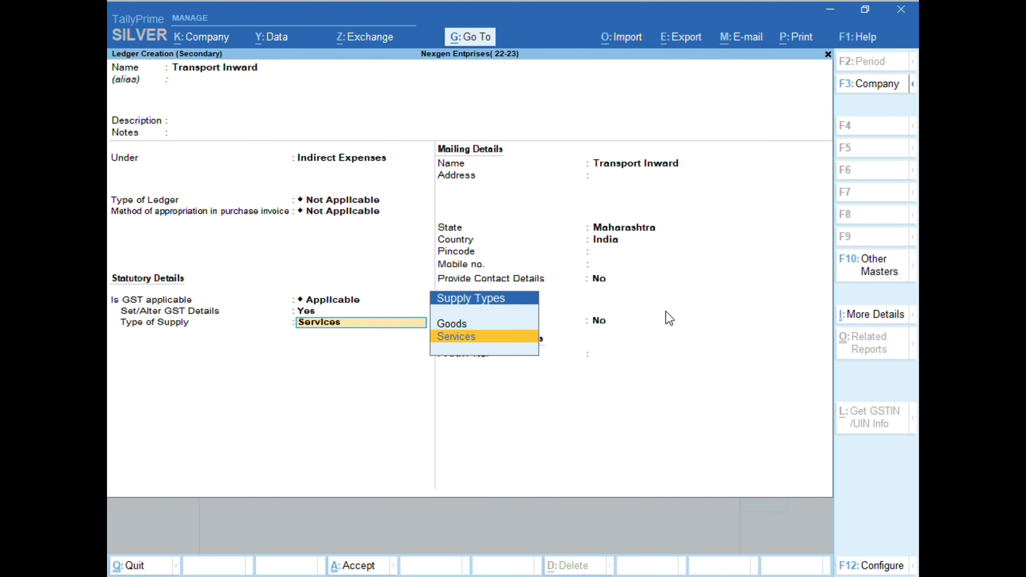
Keep Services as the type of supply and the default mailing, banking and tax details, and save the Transport Inward ledger
key("Return")
key("Return")
key("Return")
key("Return")
key("Return")
key("Return")
key("Return")
key("Return")
key("Return")
key("Return")
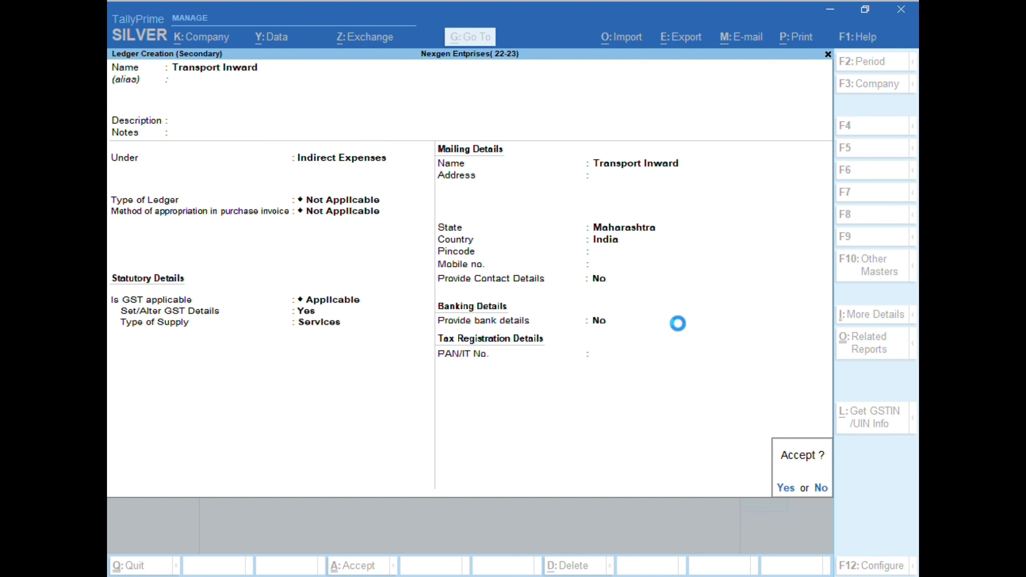
Set the Transport Inward entry's calculation to As User Defined Value and keep its removal if zero
key("Down")
key("Down")
key("Down")
key("Down")
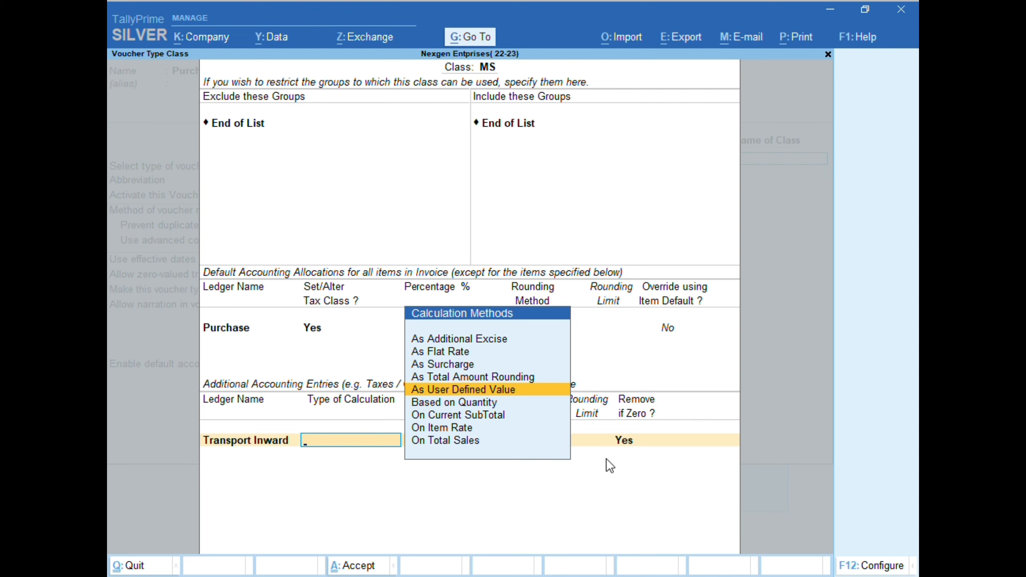
key("Return")
key("Return")
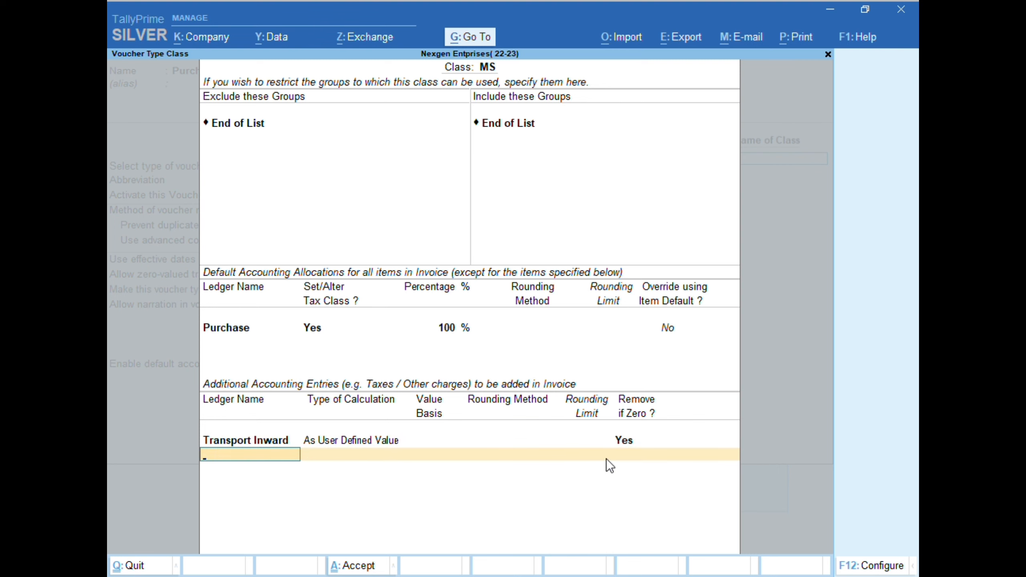
Add the CGST and SGST ledgers as additional accounting entries, both removed if zero
type("Cgst")
key("Return")
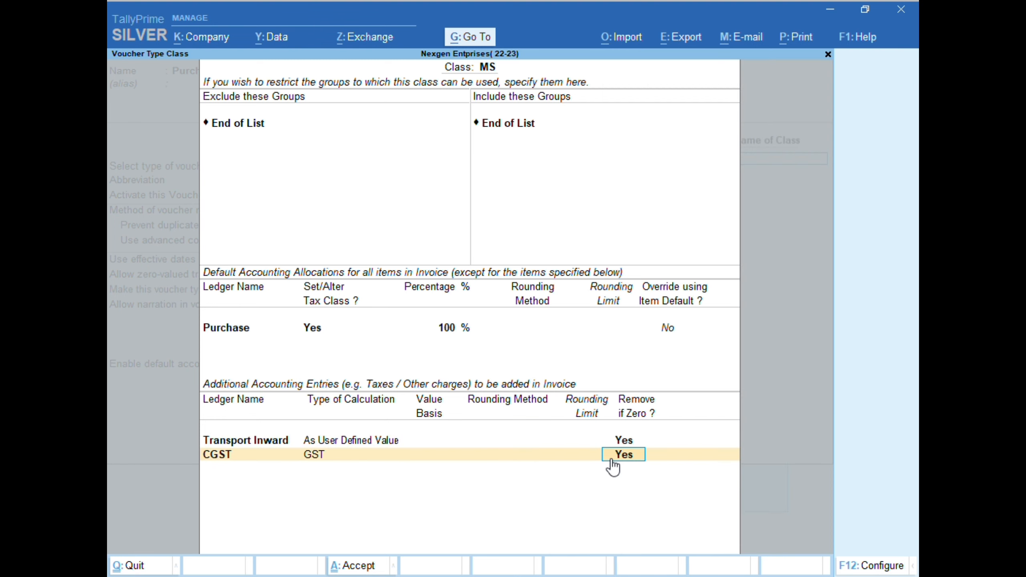
key("Return")
type("Sgs")
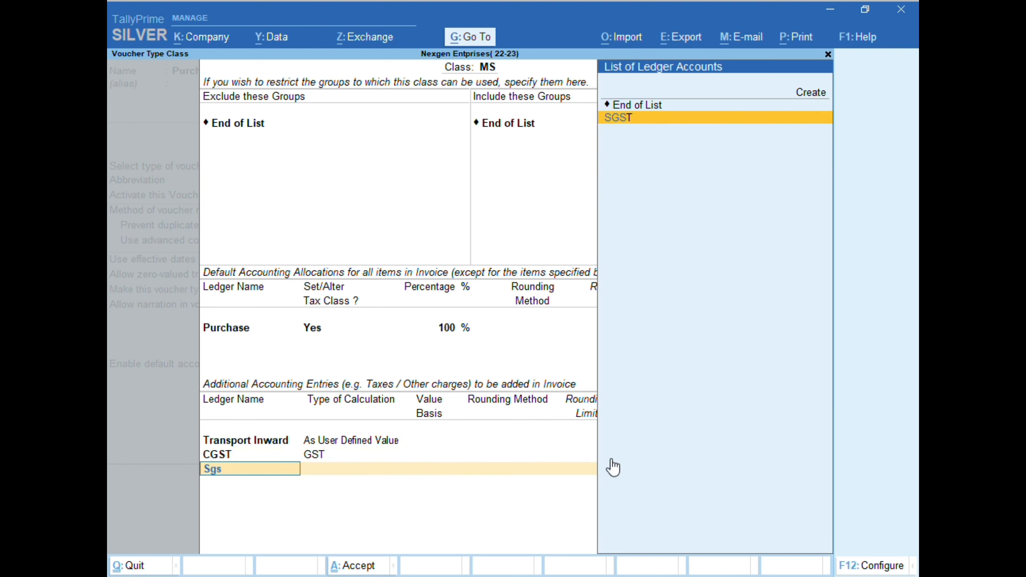
key("Return")
key("Return")
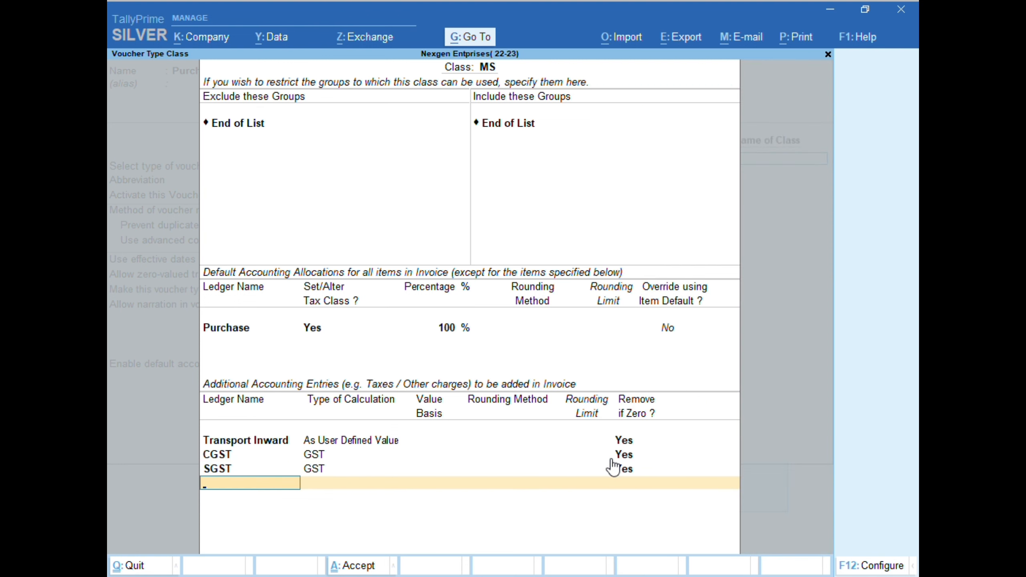
Add the Round Up ledger as an additional entry calculated As Total Amount Rounding
type("Ro")
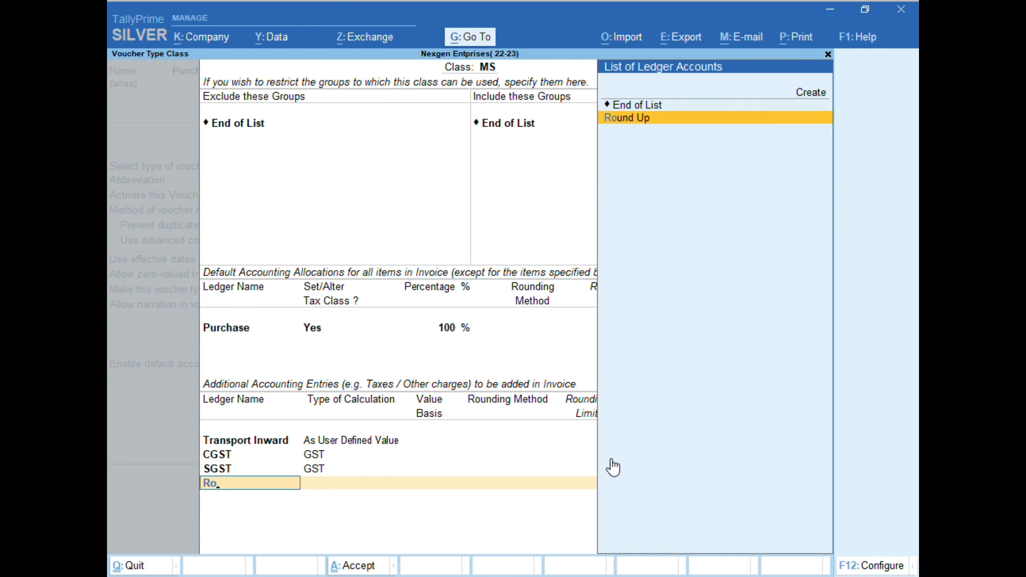
key("Return")
key("Down")
key("Down")
key("Down")
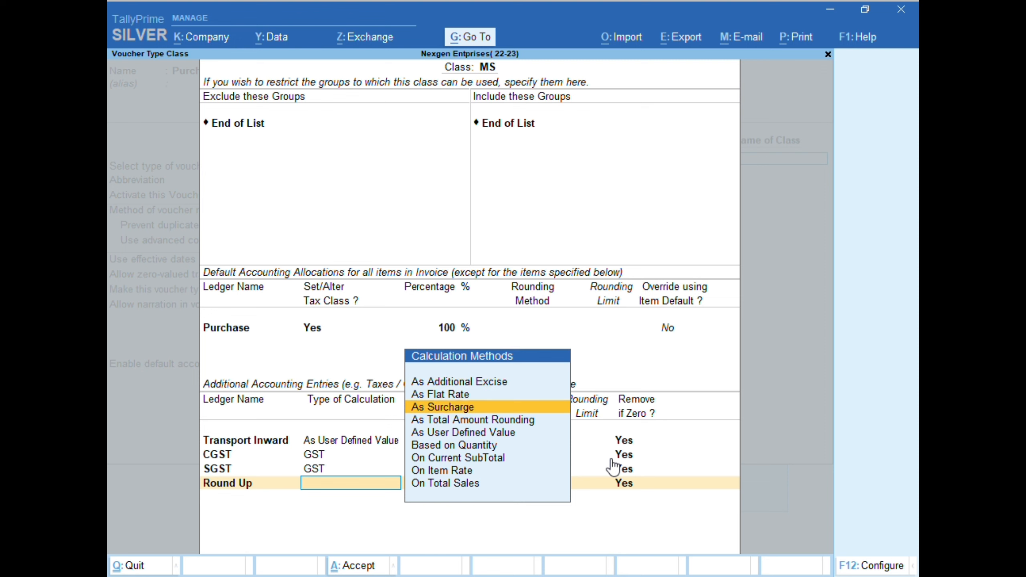
key("Return")
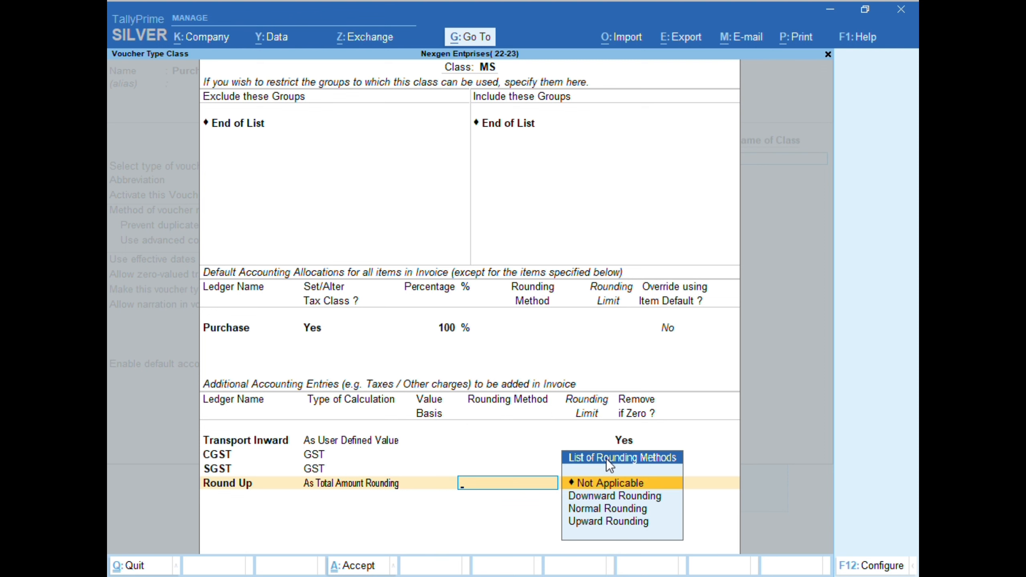
Apply Normal Rounding with a limit of 1 to the Round Up entry and finish the MS class
key("Down")
key("Down")
key("Return")
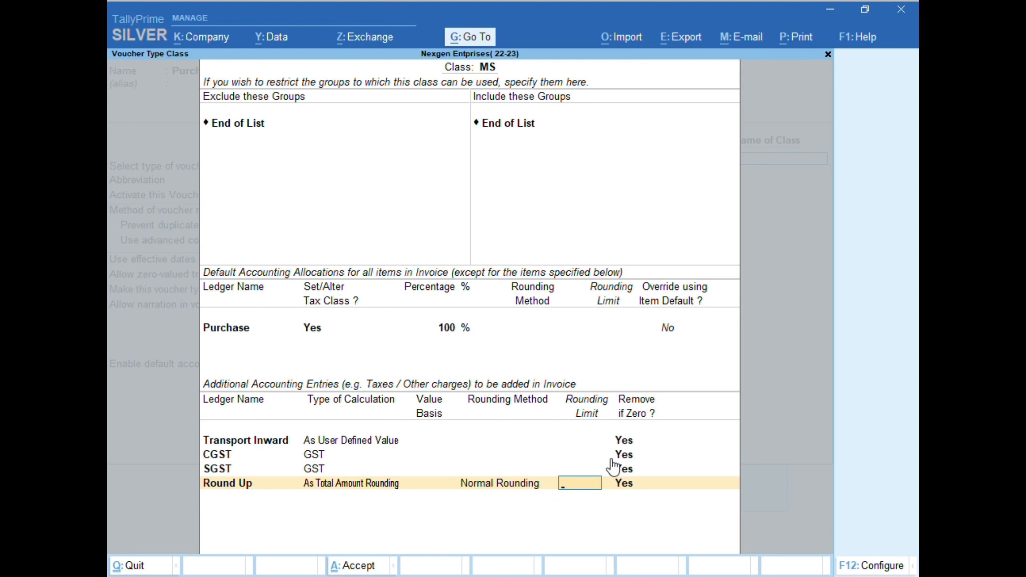
type("1")
key("Return")
key("Return")
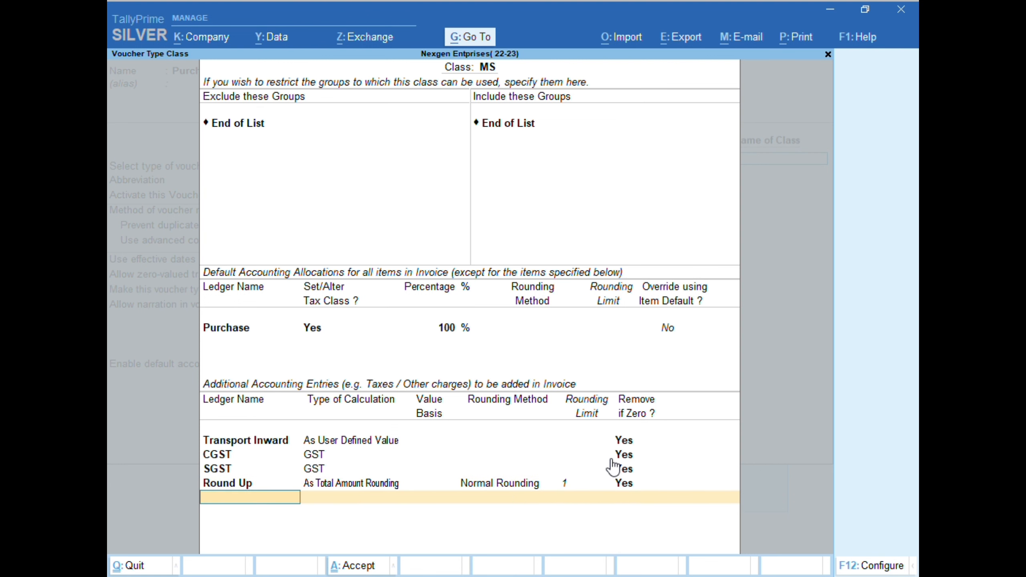
key("Return")
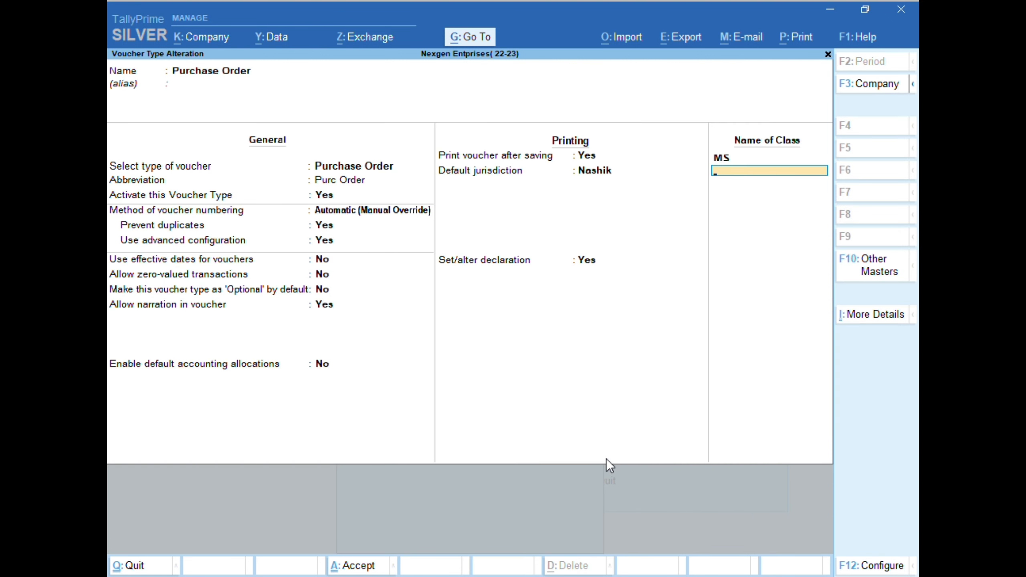
Add a voucher class named OMS with no groups excluded or included, and choose Purchase as its default allocation ledger
type("OMS")
key("Return")
key("Return")
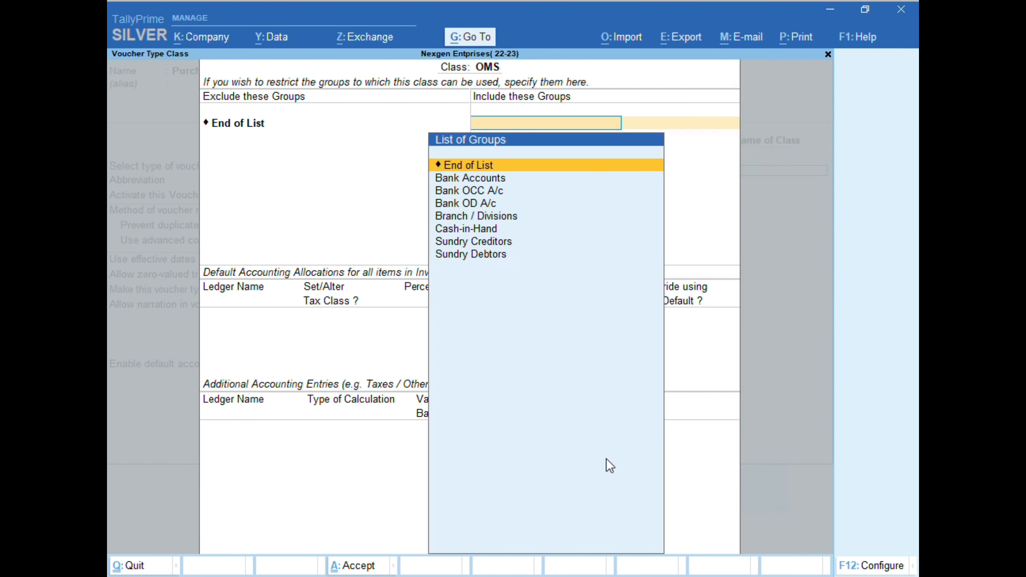
key("Return")
key("Return")
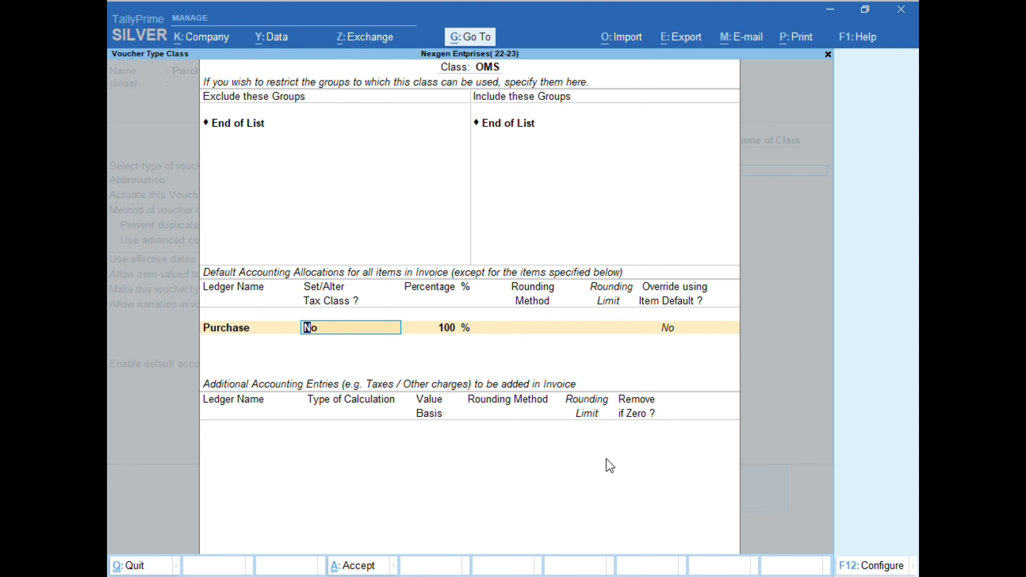
Enable the tax class for the Purchase allocation and set its GST classification to Interstate Purchase Taxable
type("y")
key("Return")
type("I")
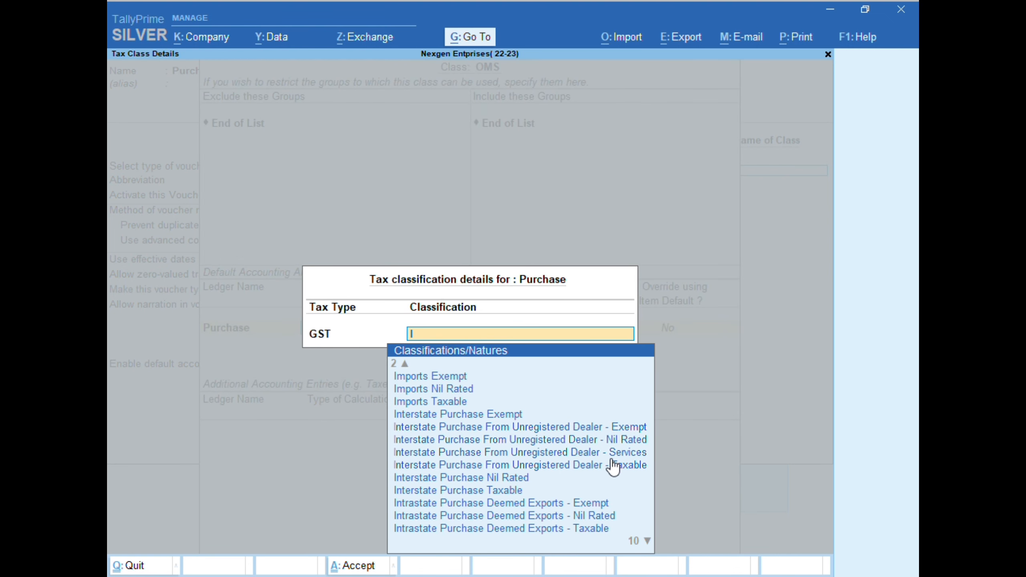
type("nte")
key("Down")
key("Down")
key("Down")
key("Down")
key("Down")
key("Down")
key("Down")
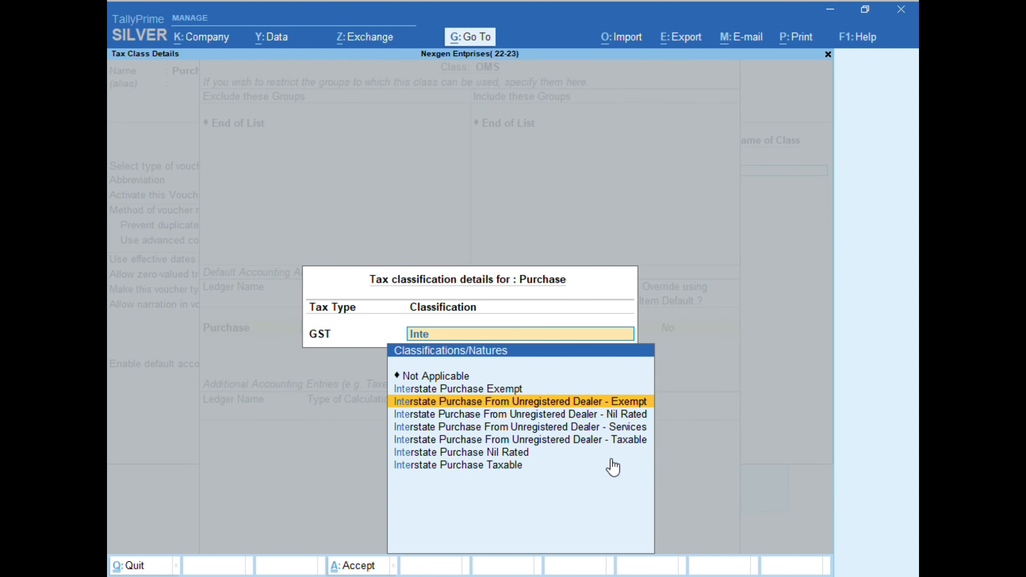
key("Return")
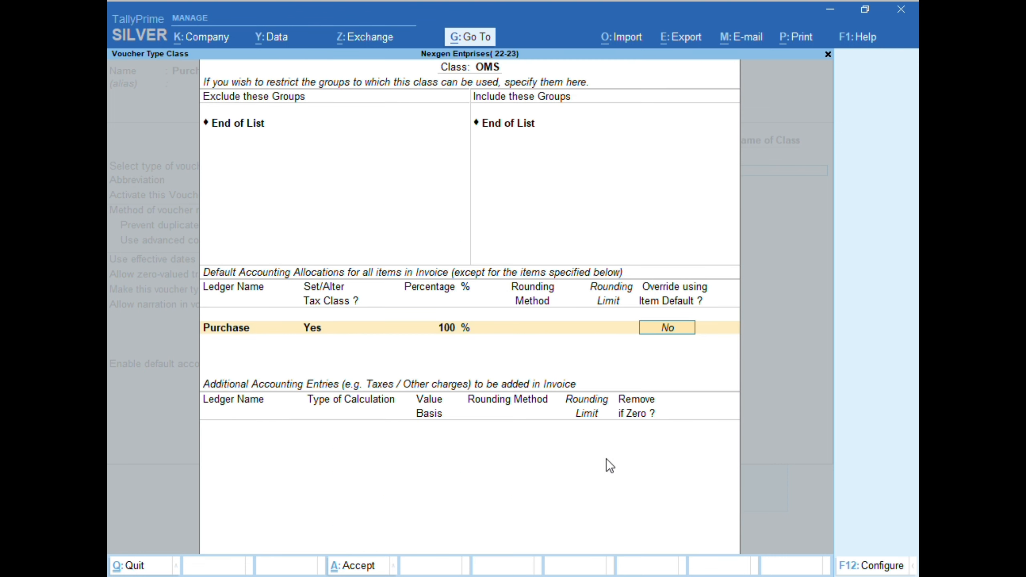
key("Return")
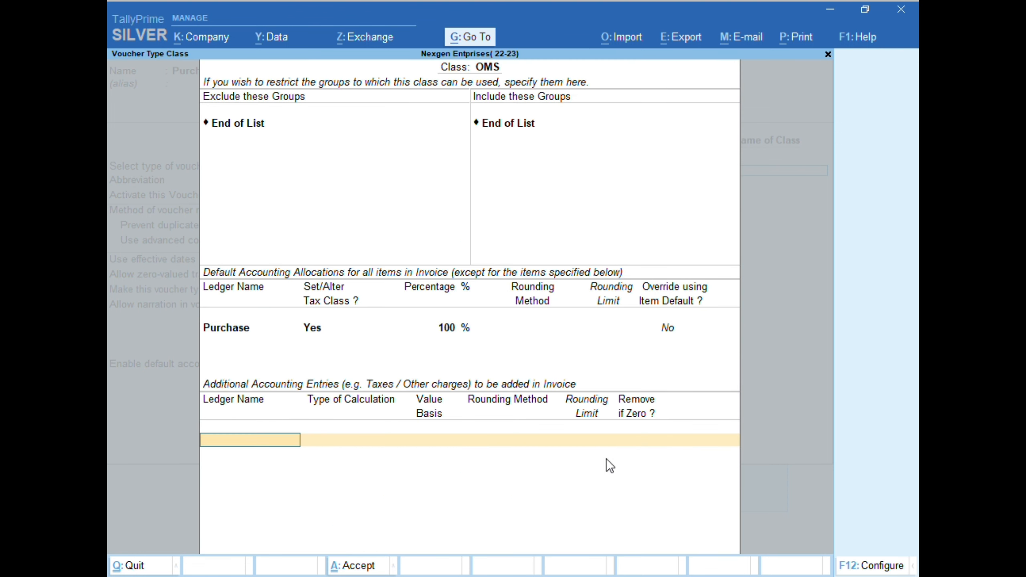
Add the Transport Inward ledger as an additional entry calculated As User Defined Value, removed if zero
type("Tra")
key("Down")
key("Up")
key("Return")
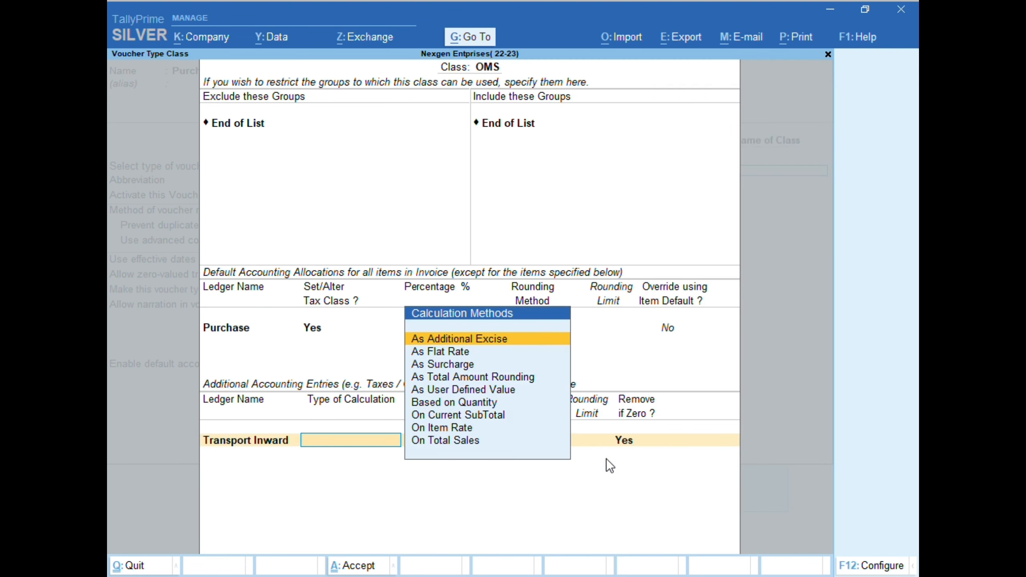
key("Down")
key("Down")
key("Down")
key("Down")
key("Return")
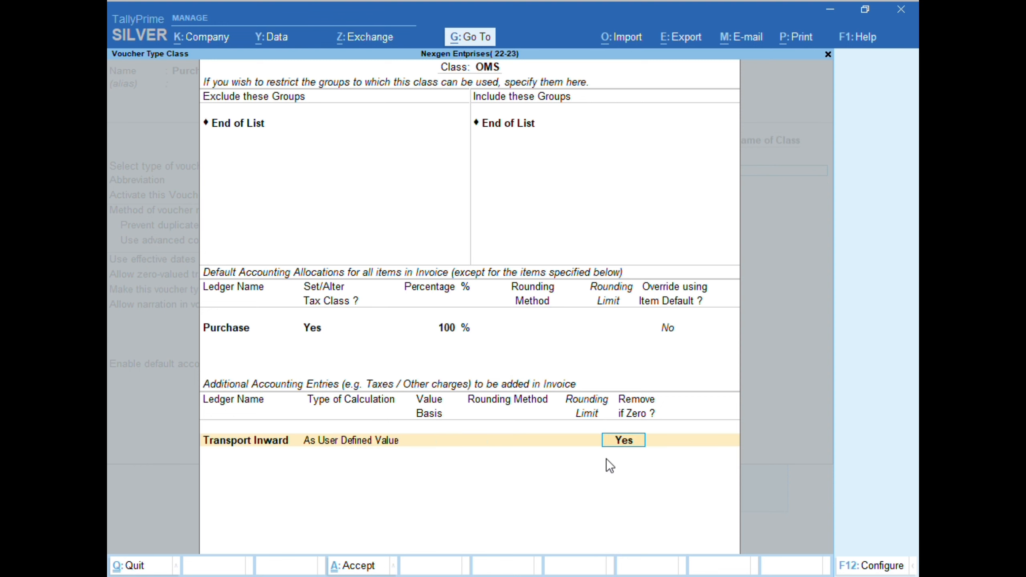
key("Return")
Add the IGST ledger to the additional accounting entries, removed if zero
type("IG")
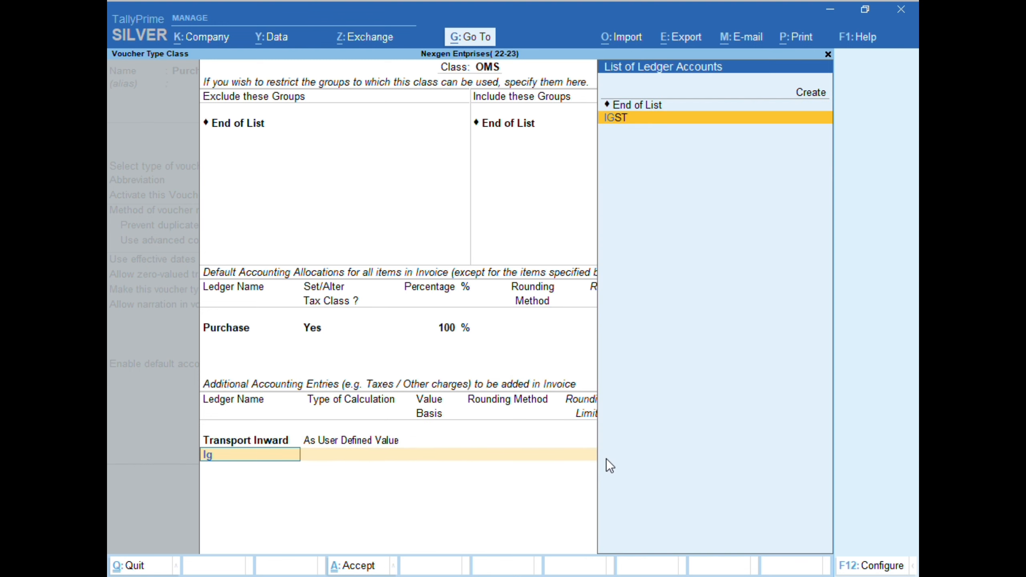
key("Return")
key("Return")
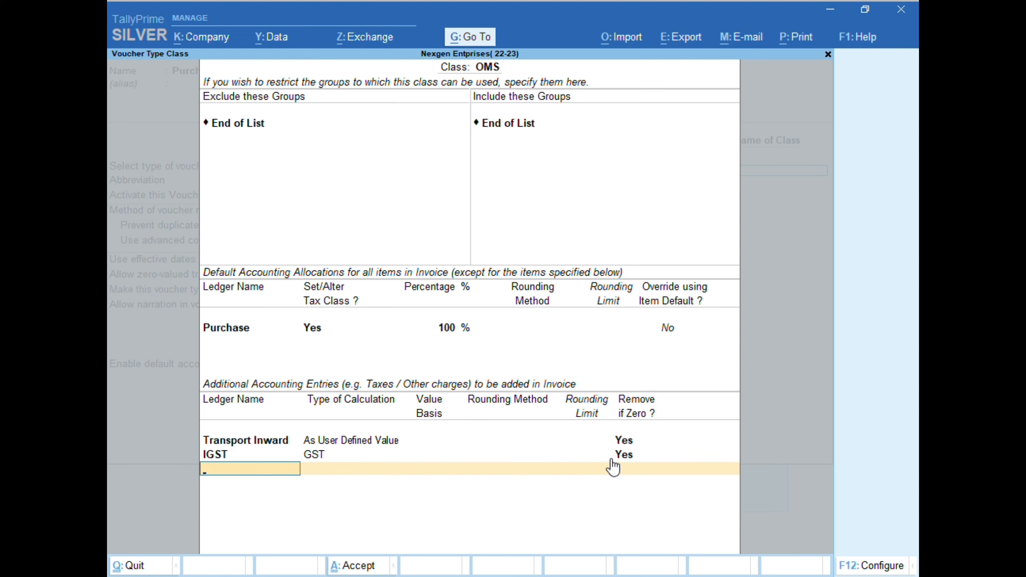
Add the Round Up ledger to the OMS class's additional entries, calculated As Total Amount Rounding
type("R")
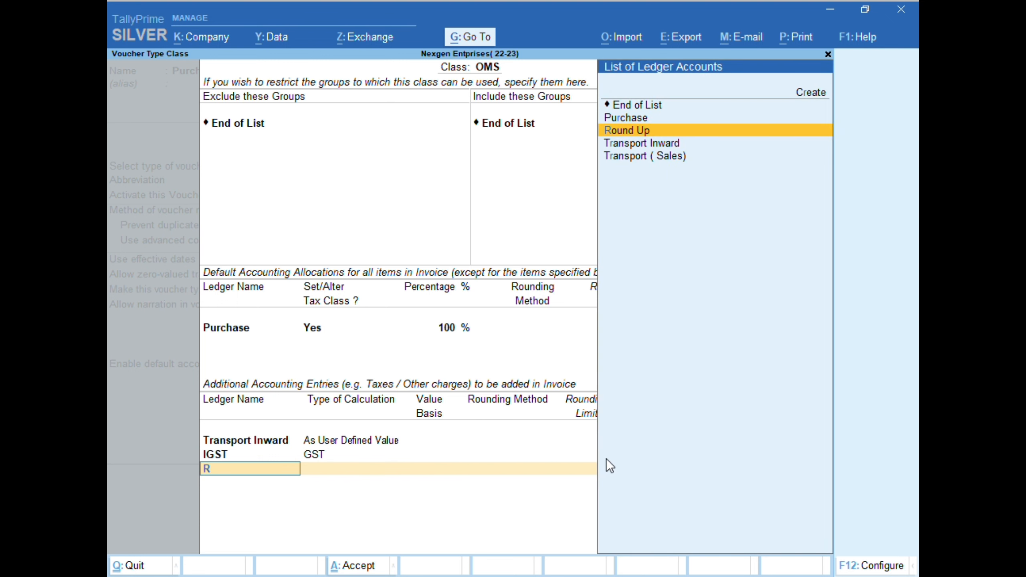
key("Return")
key("Down")
key("Down")
key("Down")
key("Down")
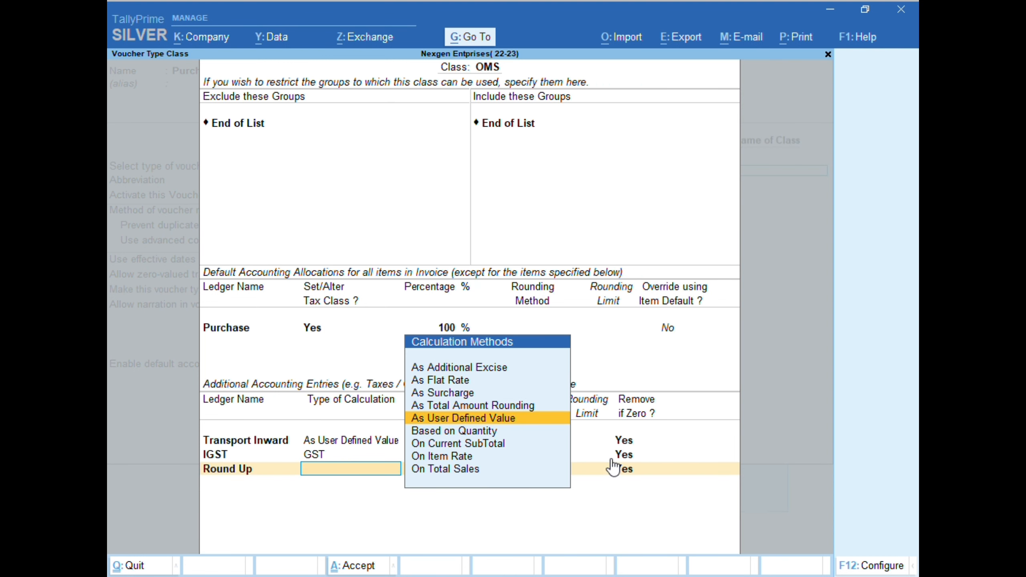
key("Return")
key("Return")
key("BackSpace")
key("BackSpace")
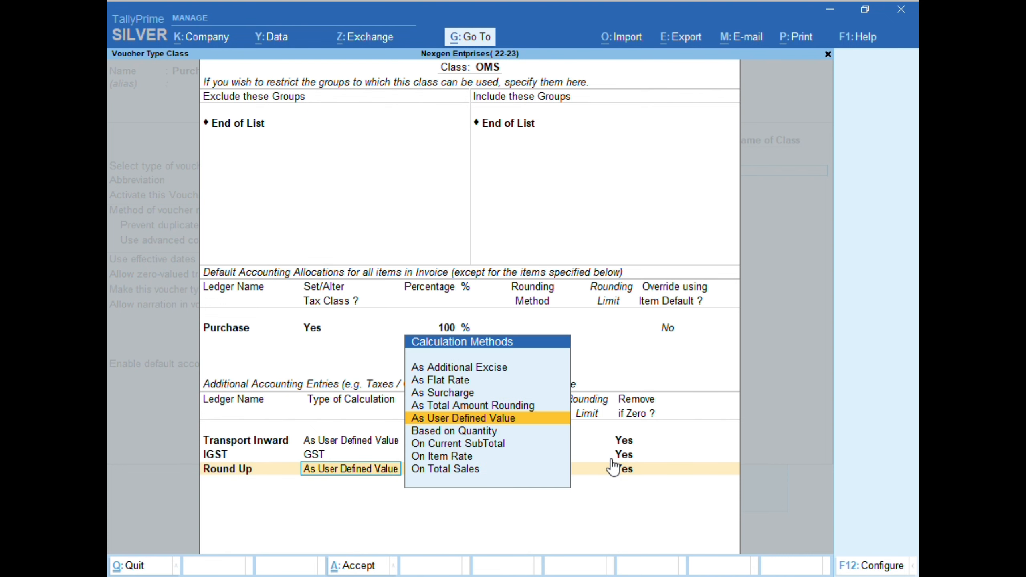
key("Up")
key("Return")
Give the Round Up entry Normal Rounding with a limit of 1 and finish the OMS class
key("Down")
key("Down")
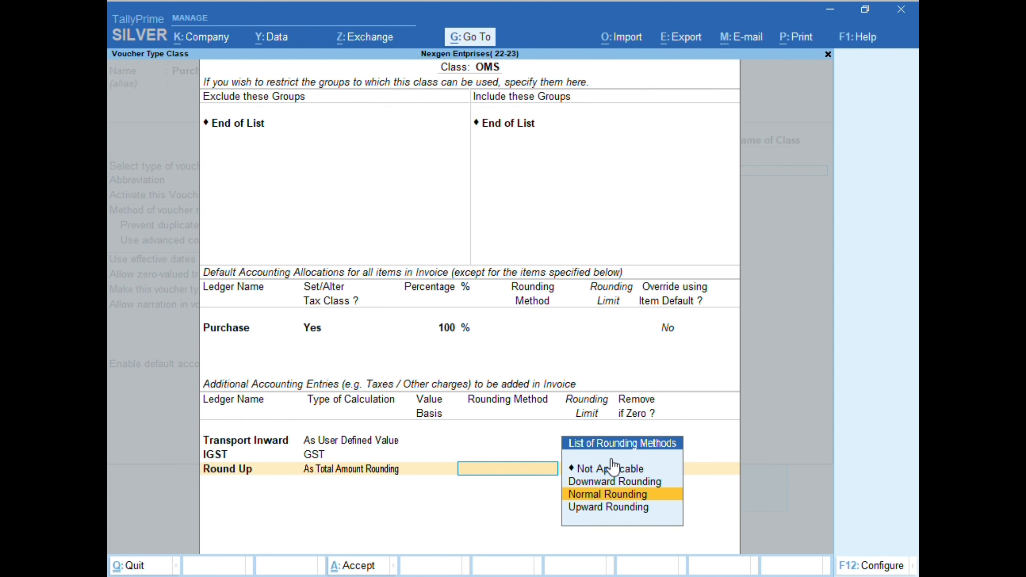
key("Return")
type("1")
key("Return")
key("Return")
key("Return")
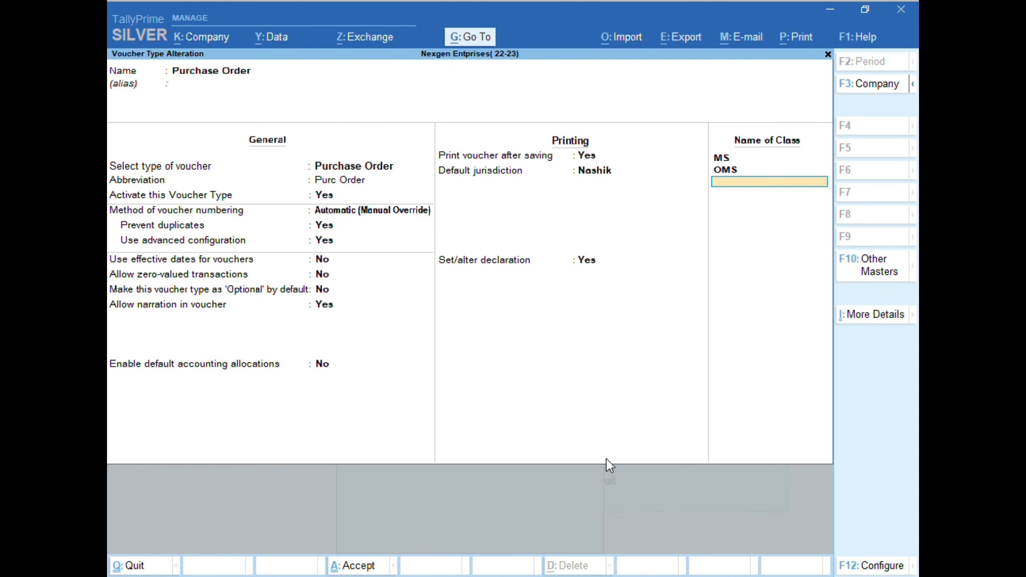
Save the Purchase Order voucher type and open the Receipt Note voucher type for alteration
key("Return")
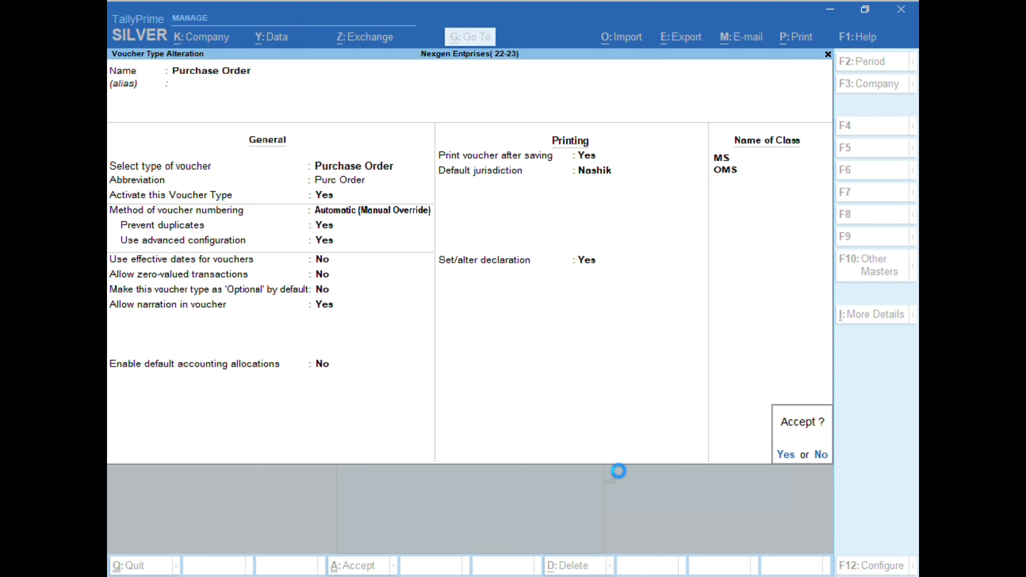
key("Return")
key("Down")
key("Down")
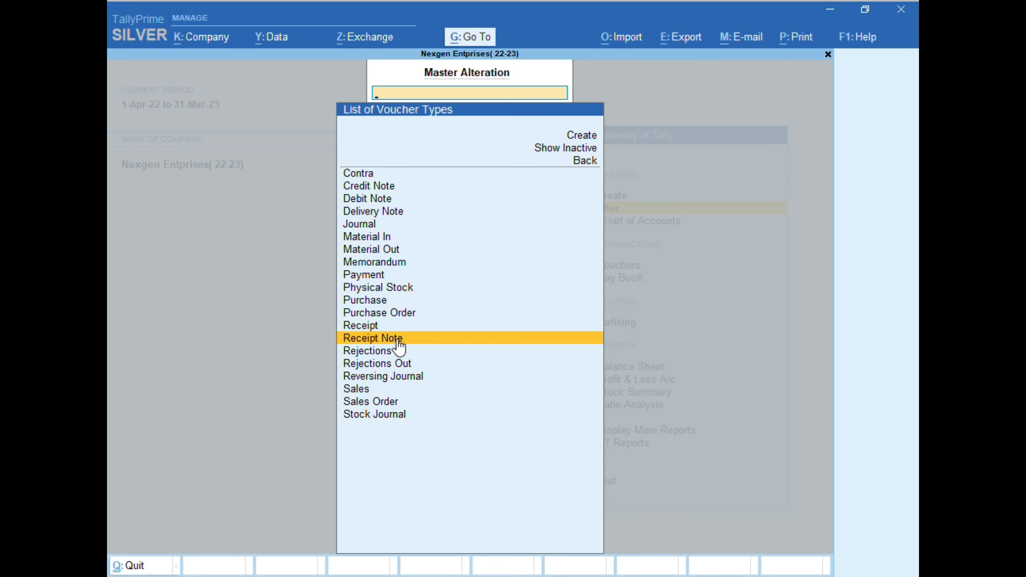
key("Return")
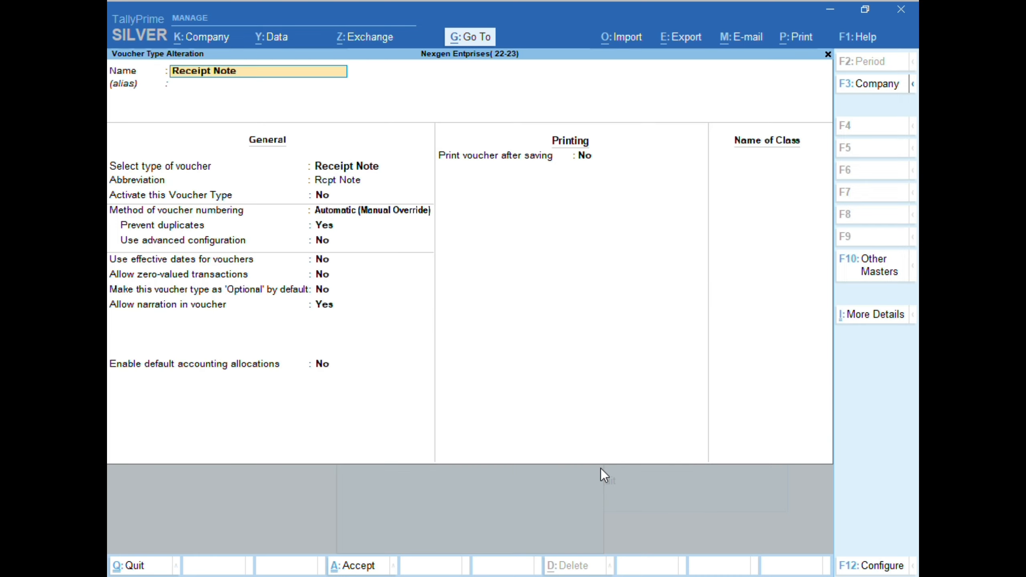
Keep Receipt Note numbering at Automatic (Manual Override) with duplicates prevented, and enable its advanced configuration
key("Return")
key("Return")
key("Return")
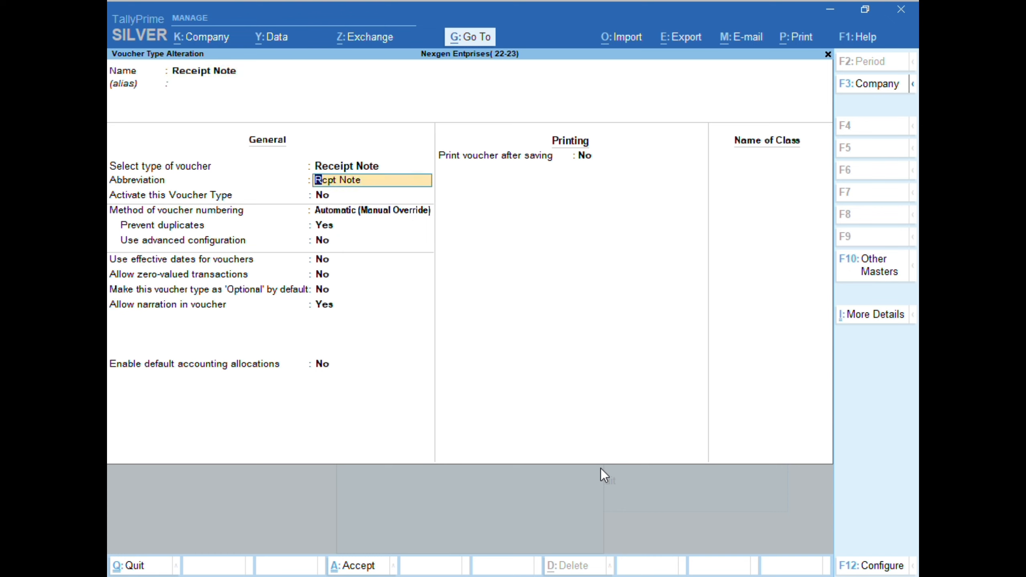
key("Return")
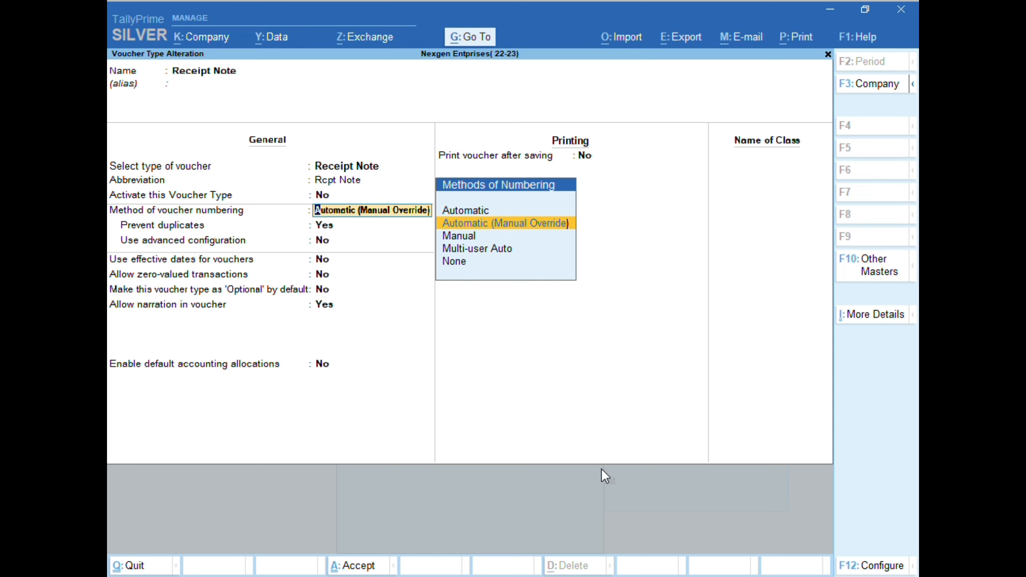
key("Return")
key("Return")
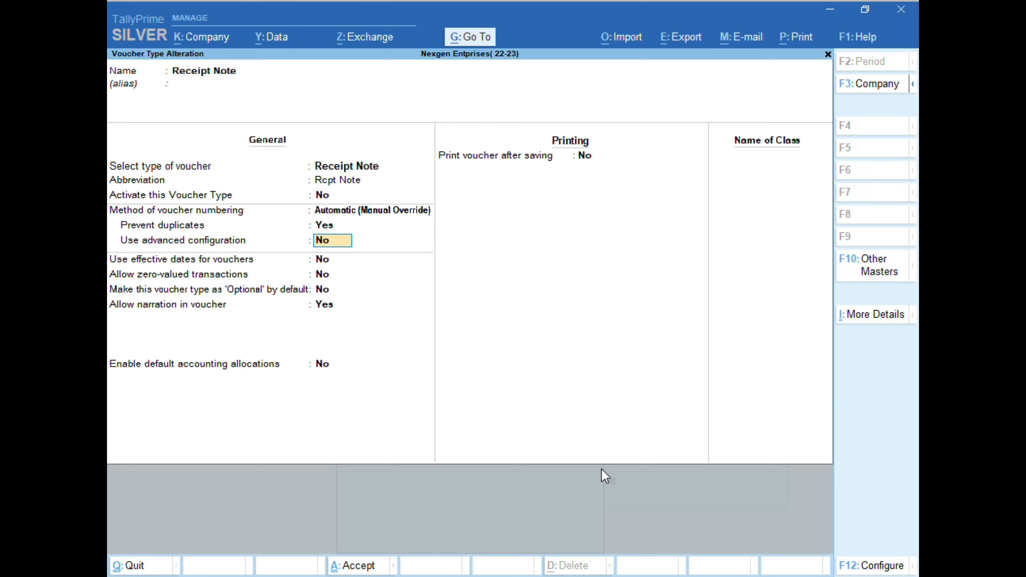
key("y")
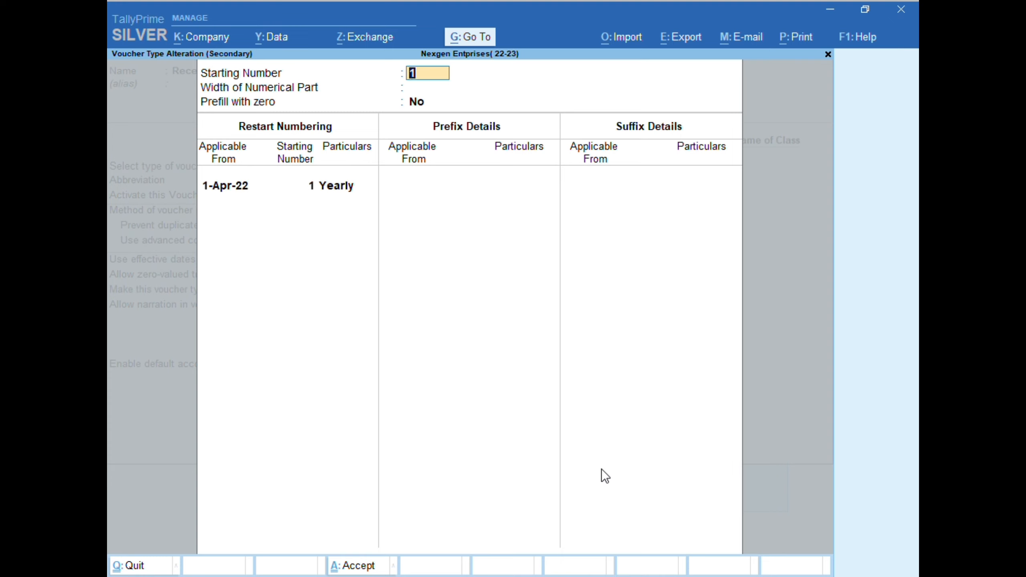
Keep the starting number at 1 with a yearly restart, and set the numerical width to 4, prefilled with zeros
key("Return")
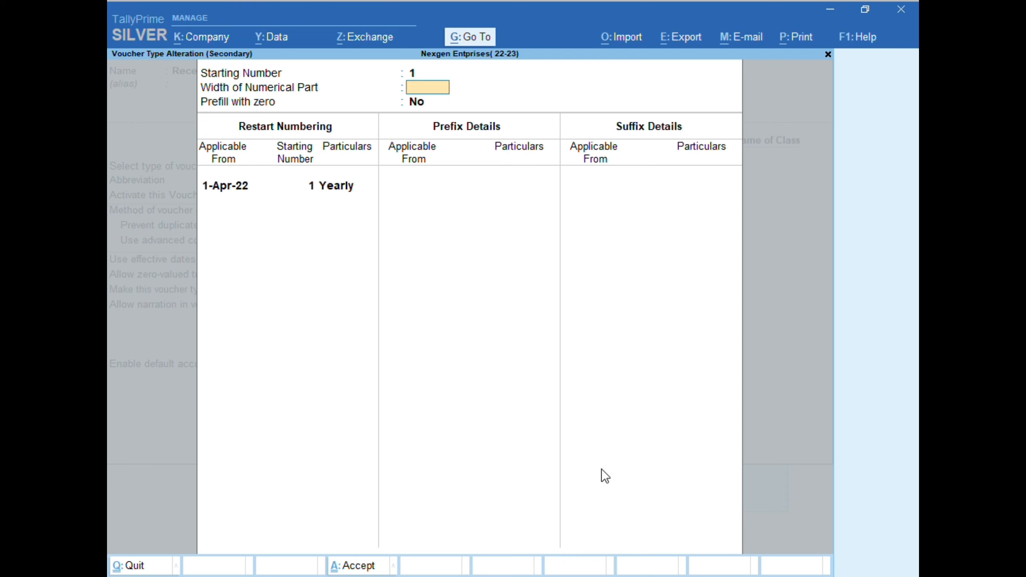
type("4")
key("Return")
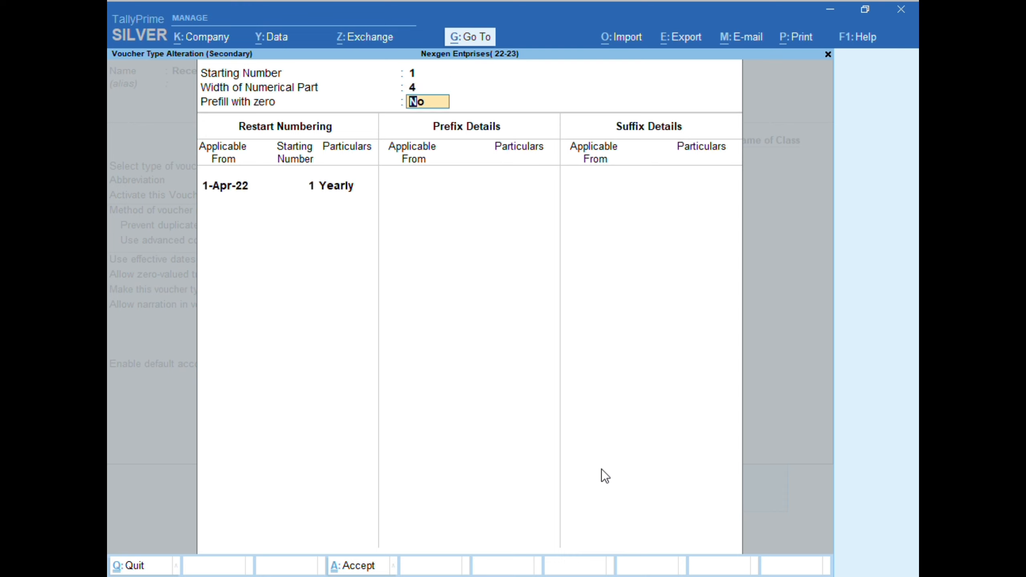
type("y")
key("Return")
key("Return")
key("Return")
key("Return")
key("Return")
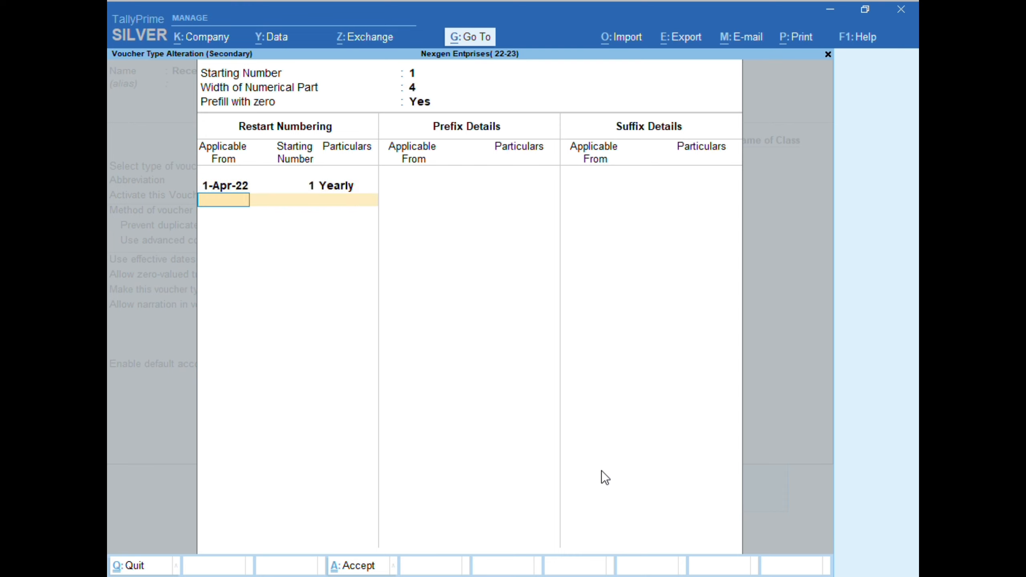
Add the numbering prefix NE/GRN/ applicable from 1-Apr-22 and finish the numbering configuration without a suffix
type("1-4")
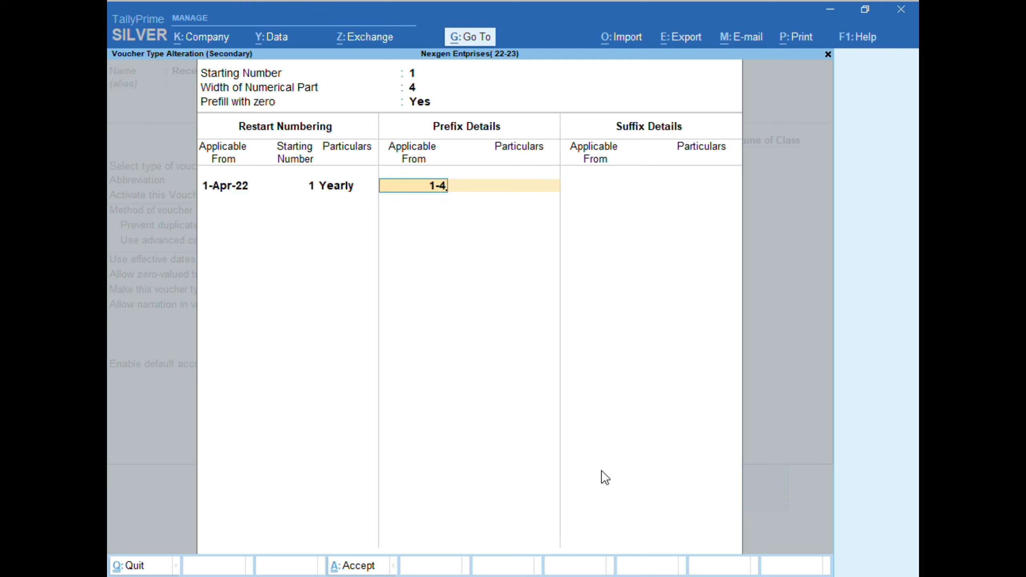
key("Return")
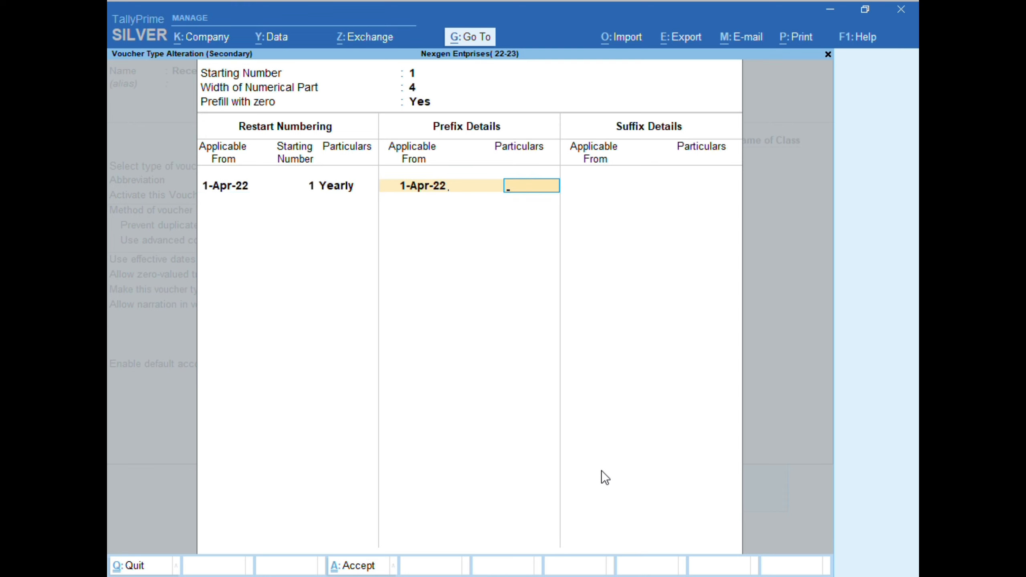
type("NE/GRN?")
key("BackSpace")
type("/")
key("Return")
key("Return")
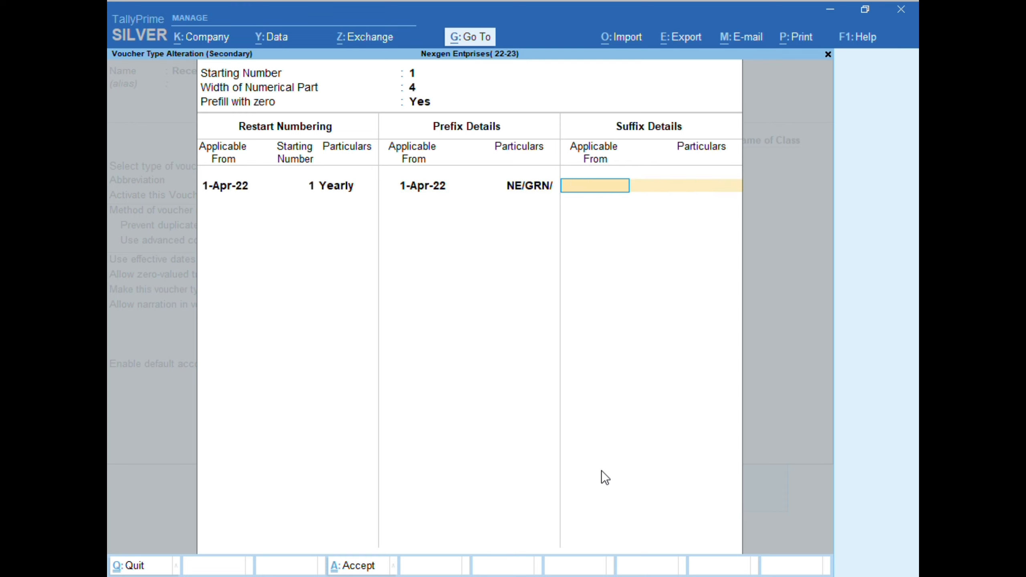
type("1")
key("BackSpace")
key("Return")
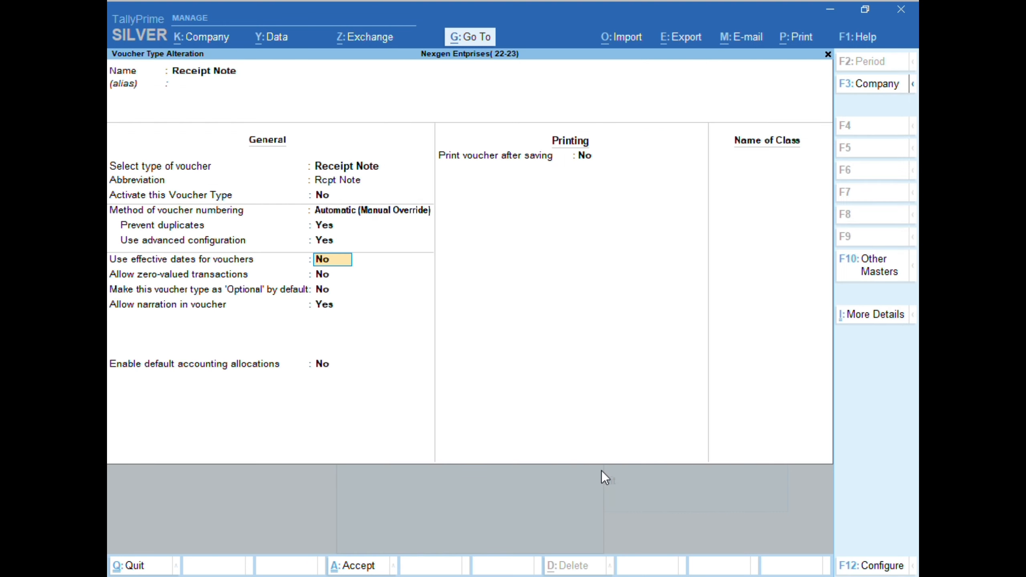
Save the Receipt Note voucher type with its remaining options kept as they are, and return to the Gateway of Tally
key("Return")
key("Return")
key("Return")
key("Return")
key("Return")
key("Return")
key("Return")
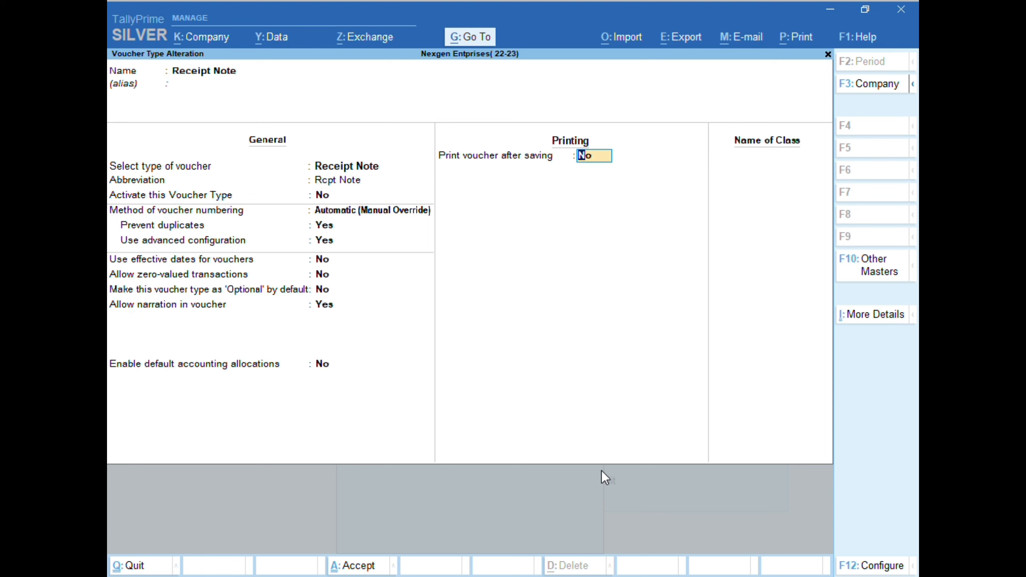
key("Return")
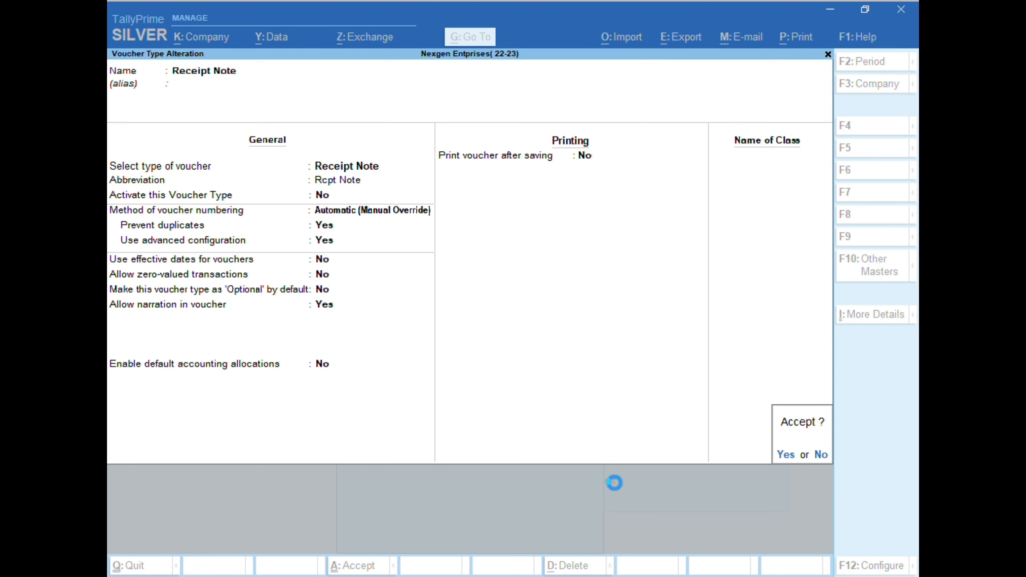
key("Escape")
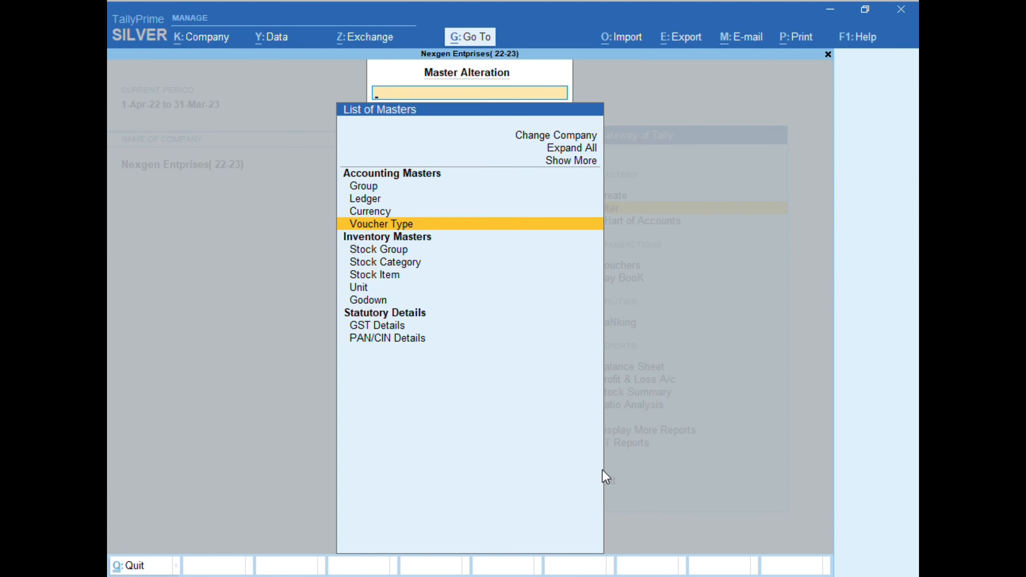
key("Escape")
key("Escape")
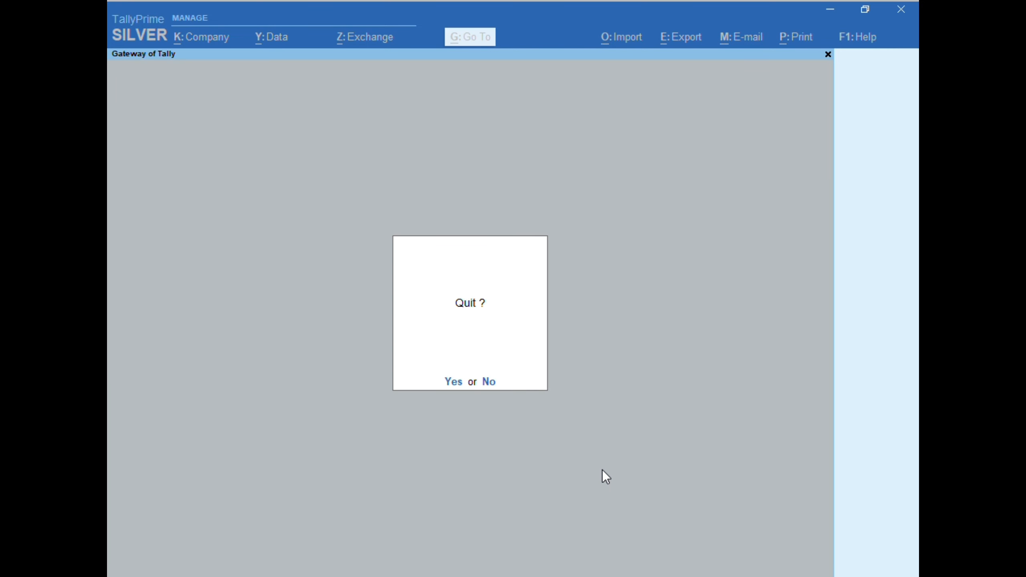
key("Escape")
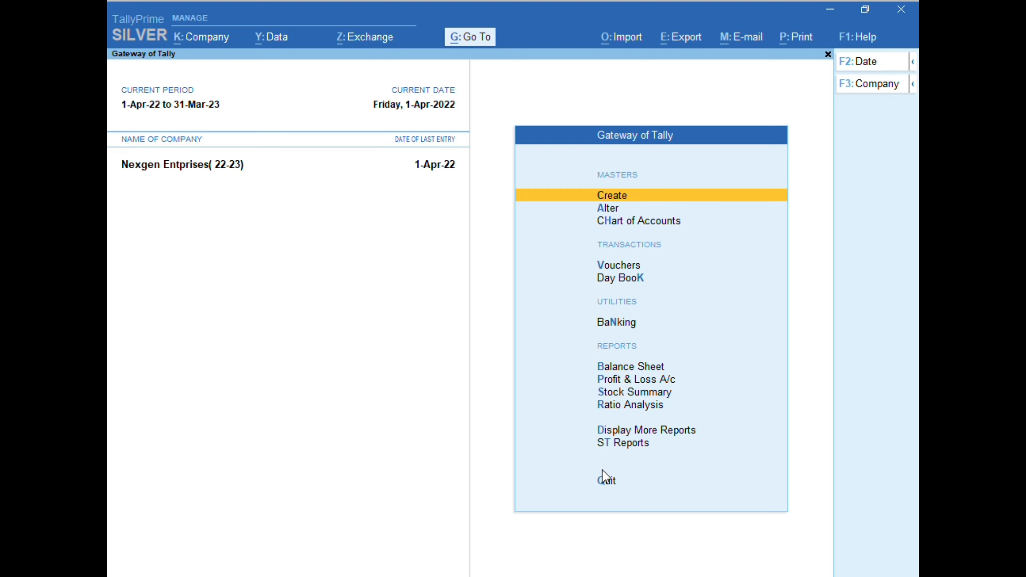
Start a Purchase Order voucher with the voucher class MS
left_click(628, 269)
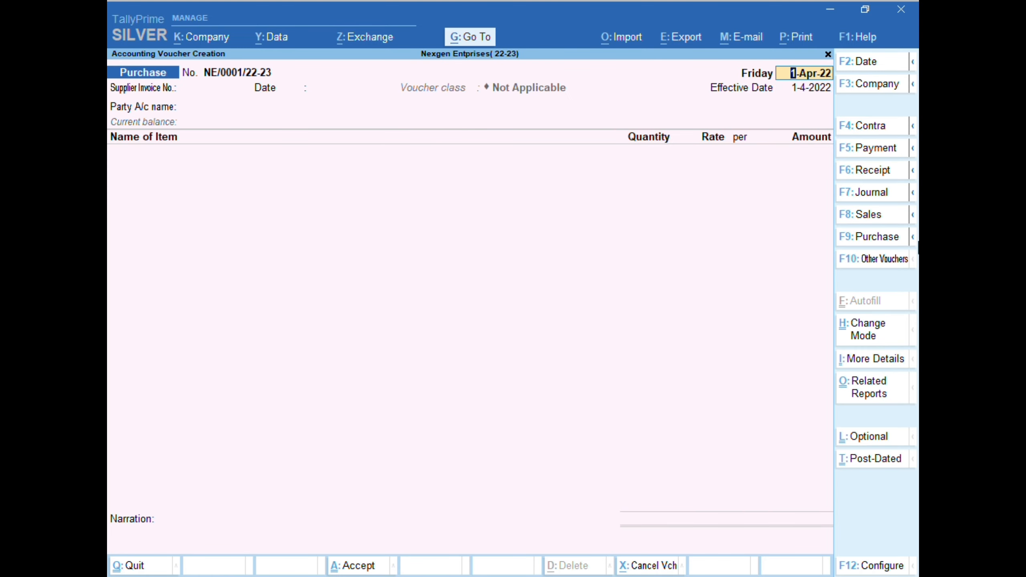
left_click(914, 238)
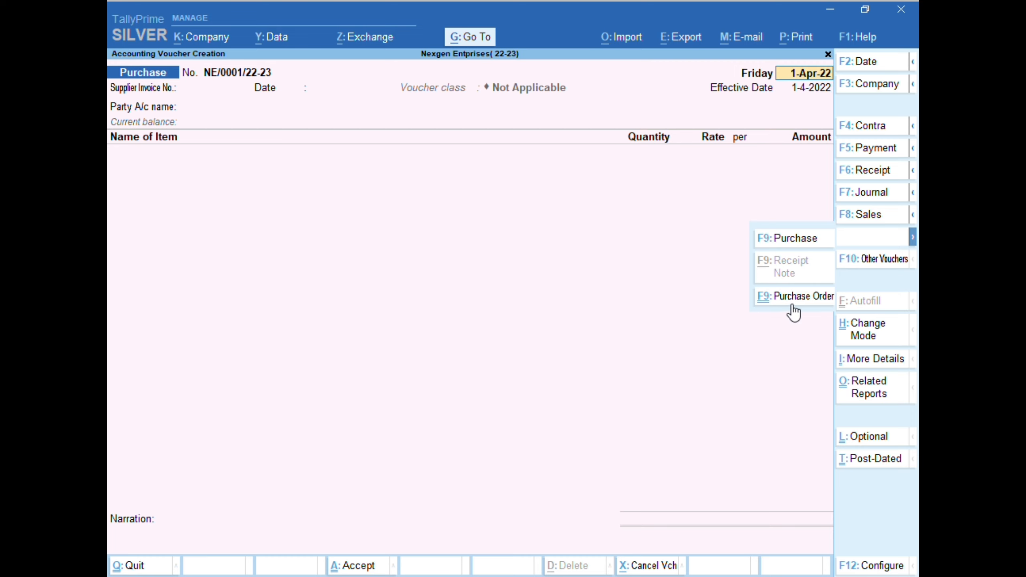
left_click(832, 298)
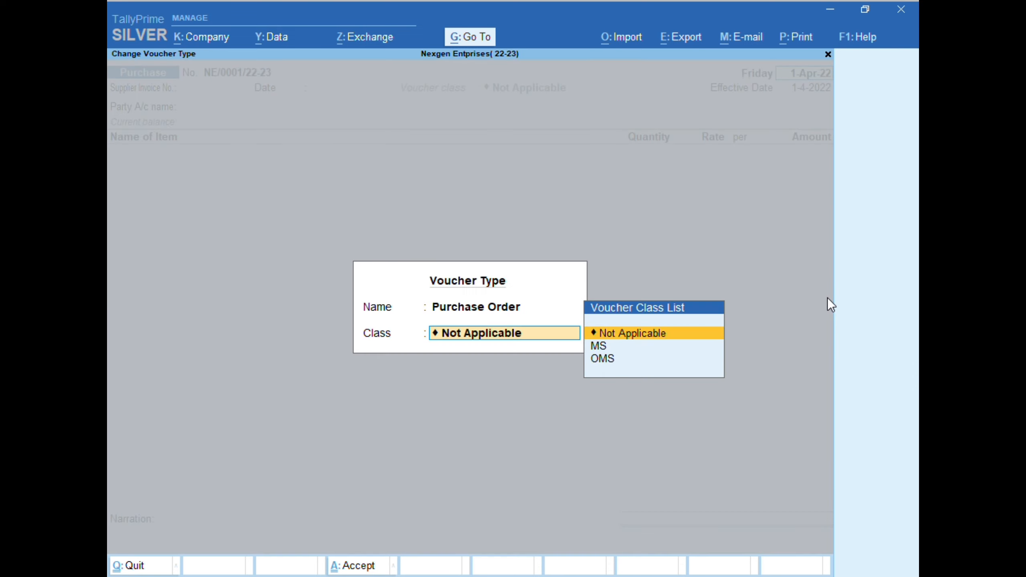
key("Down")
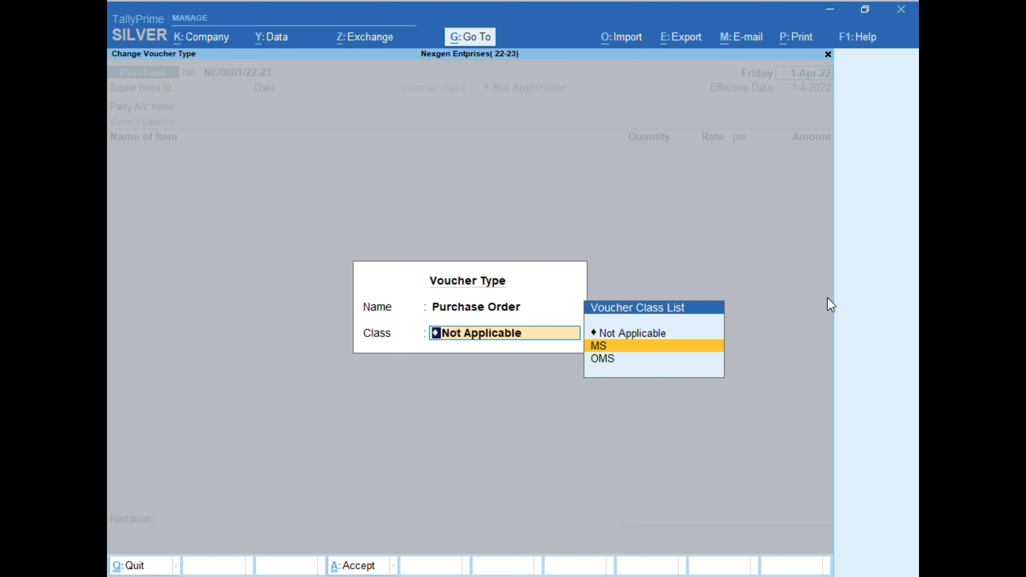
key("Return")
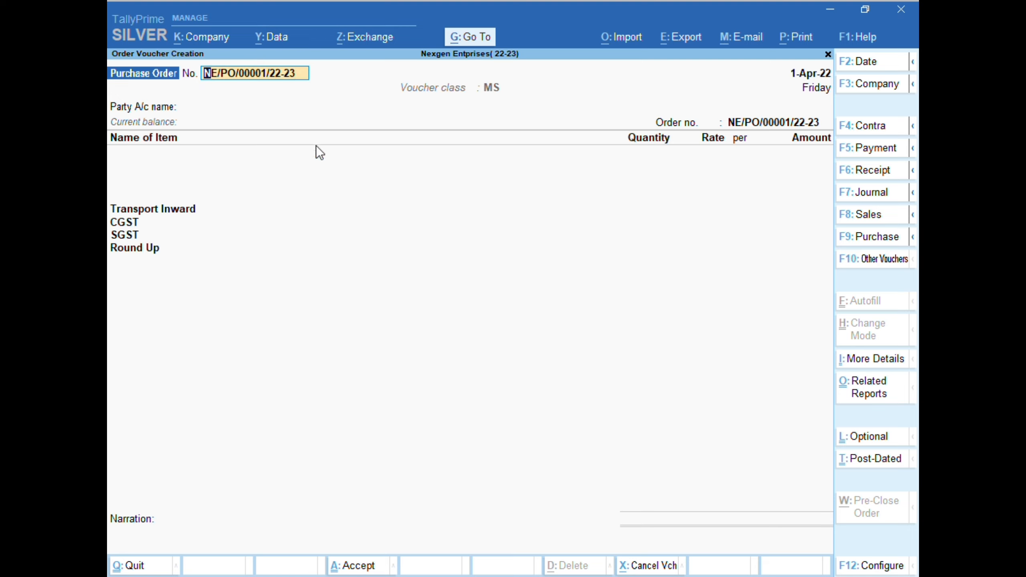
Set the purchase order's voucher date to 2-Apr-22
key("F2")
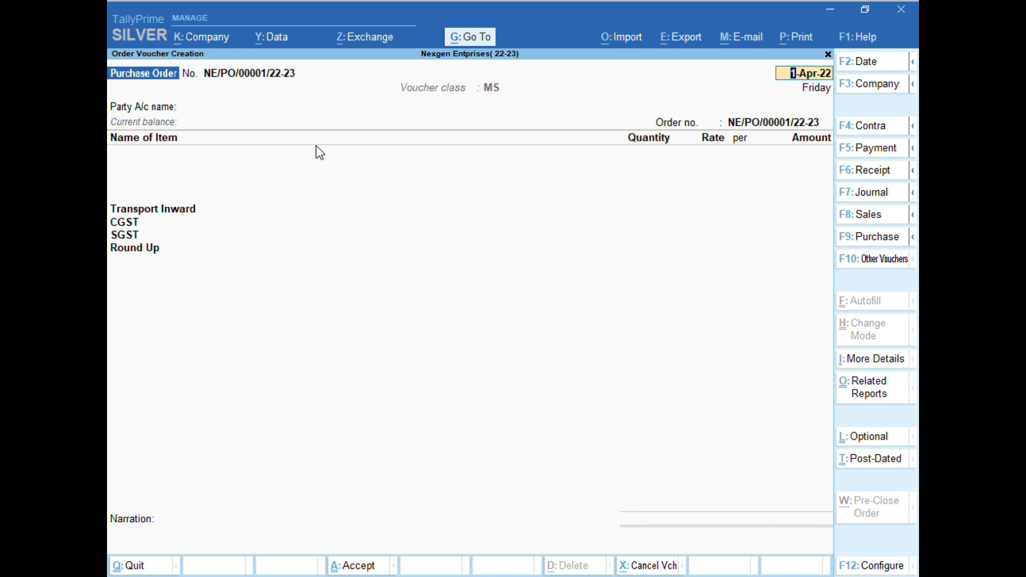
key("F2")
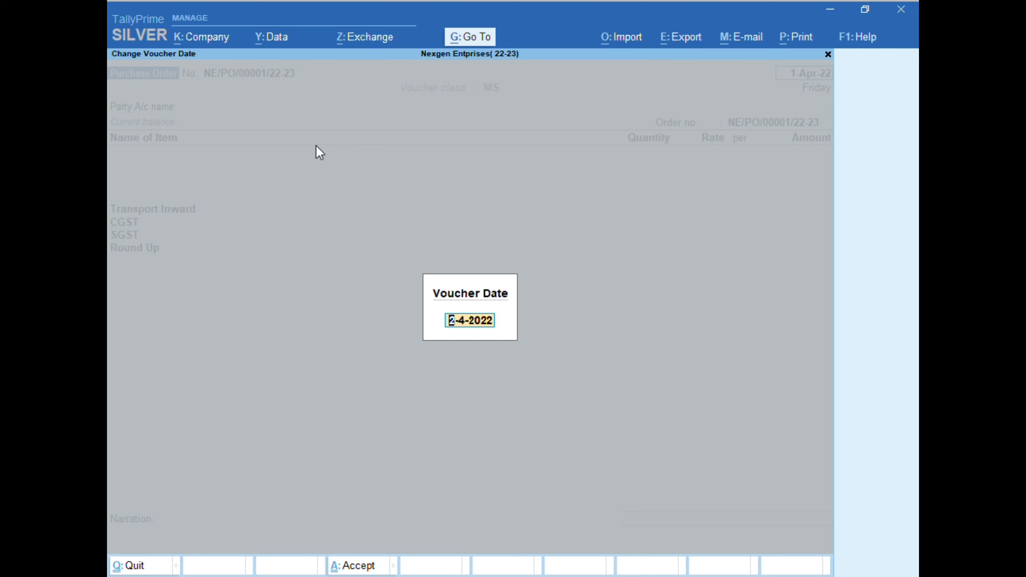
key("Return")
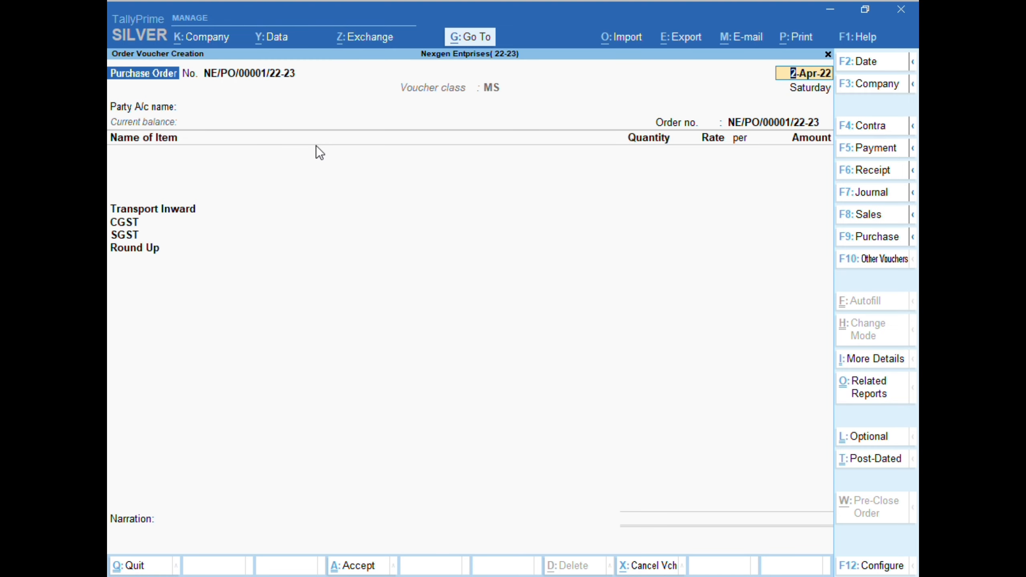
key("Return")
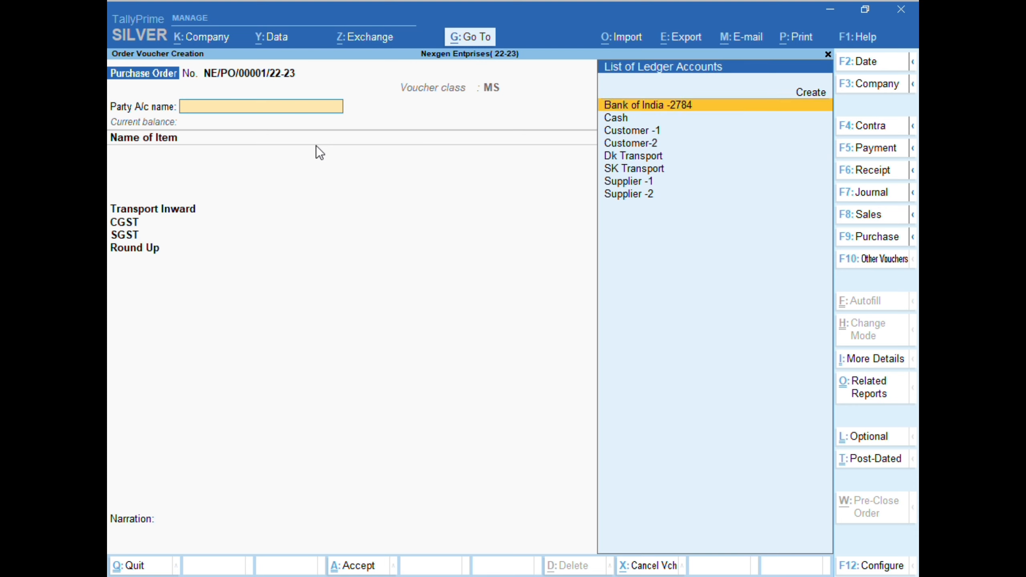
Choose Supplier -1 as the party account of the purchase order
key("Down")
key("Down")
key("Down")
key("Down")
key("Down")
key("Down")
key("Return")
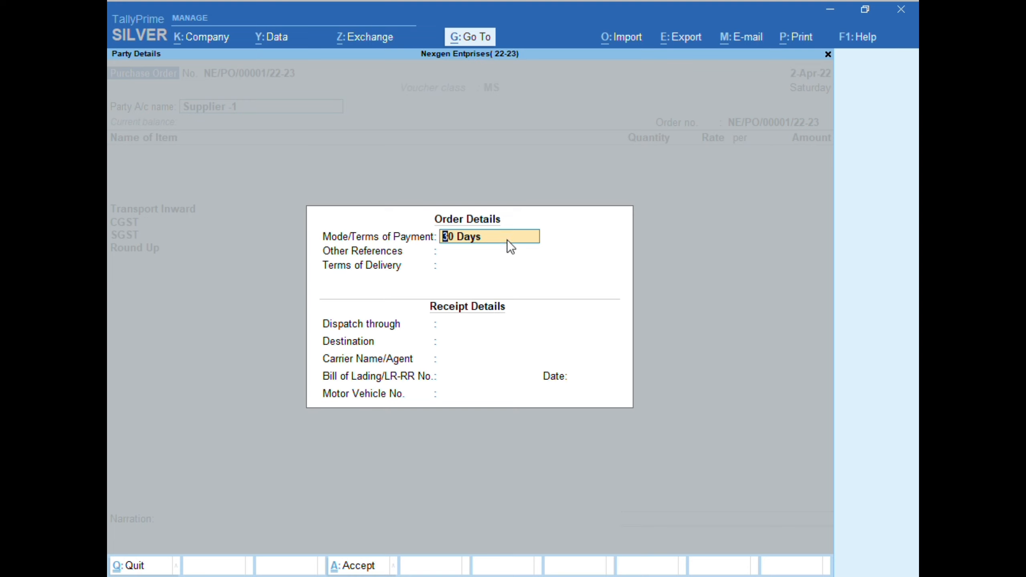
Keep the payment terms at 30 Days, enter the contact's name as other reference and set the terms of delivery to In 3 Days
key("Return")
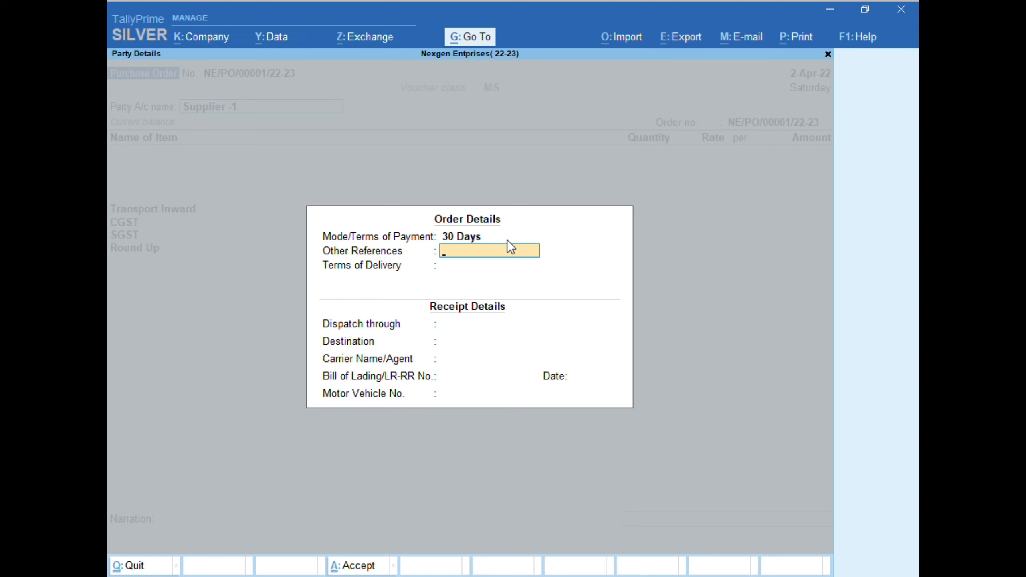
type("Mr. Yash")
key("Return")
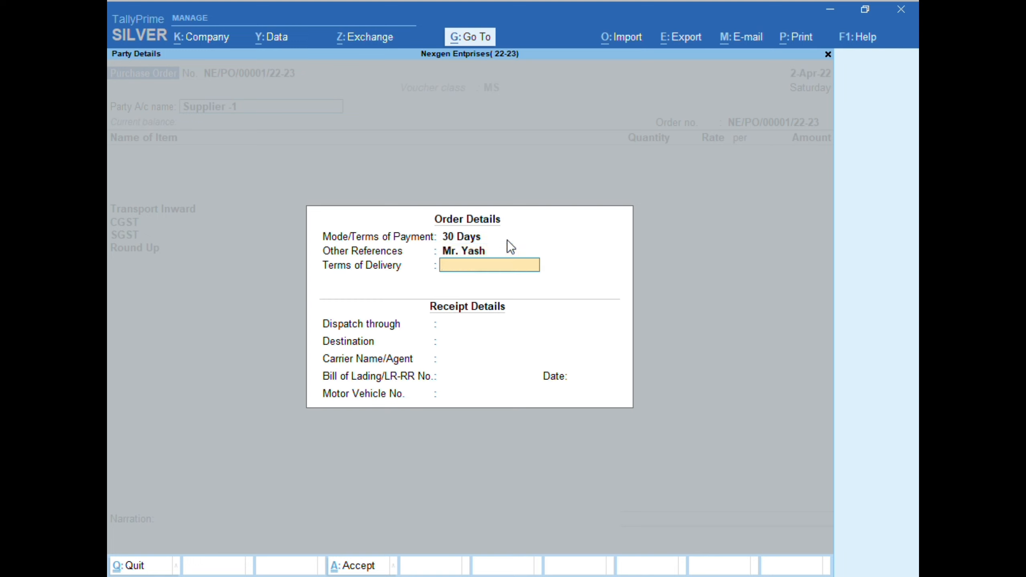
type("3 Day")
key("BackSpace")
key("BackSpace")
key("BackSpace")
key("BackSpace")
key("BackSpace")
type("In 3 Day")
key("Return")
key("Return")
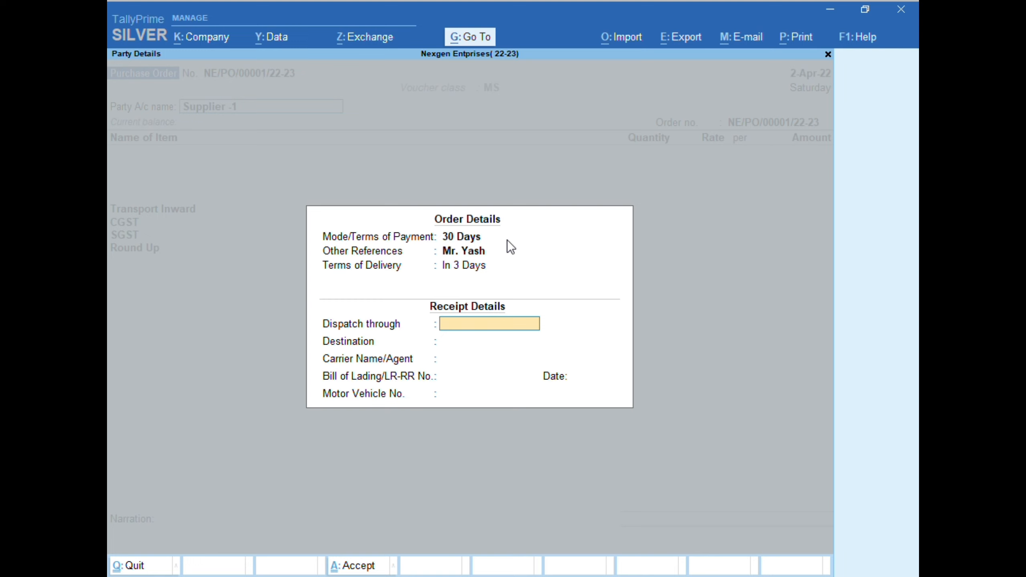
Enter Transportor as the dispatch method in the receipt details
type("Tra")
type("ns")
type("porte")
type("d")
key("BackSpace")
key("BackSpace")
type("or")
key("Return")
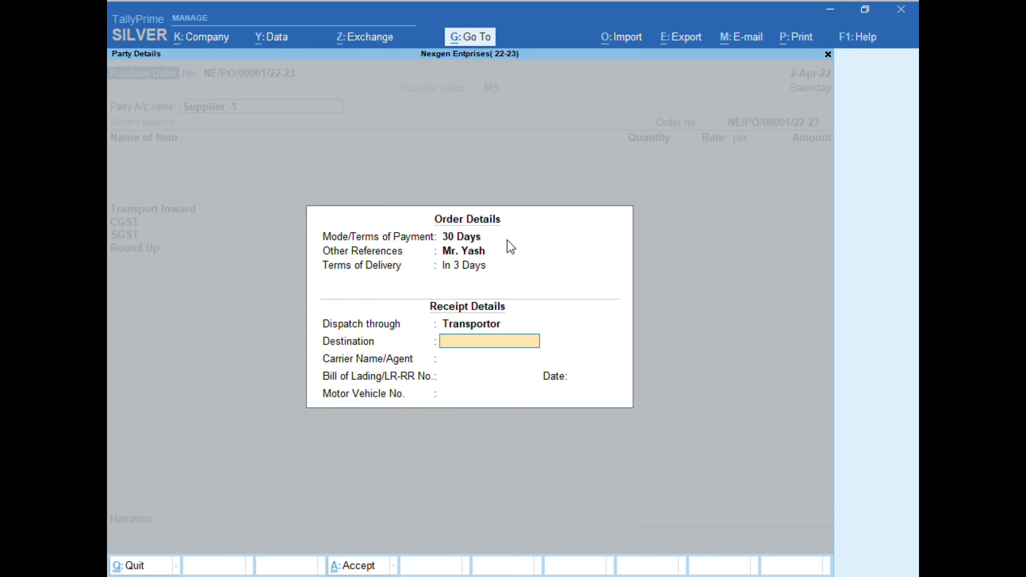
Set the destination to Nashik and leave the carrier, bill of lading, date and motor vehicle details blank
key("Up")
key("Up")
key("Return")
key("Return")
key("Return")
type("Nashik")
key("Return")
key("Return")
key("Return")
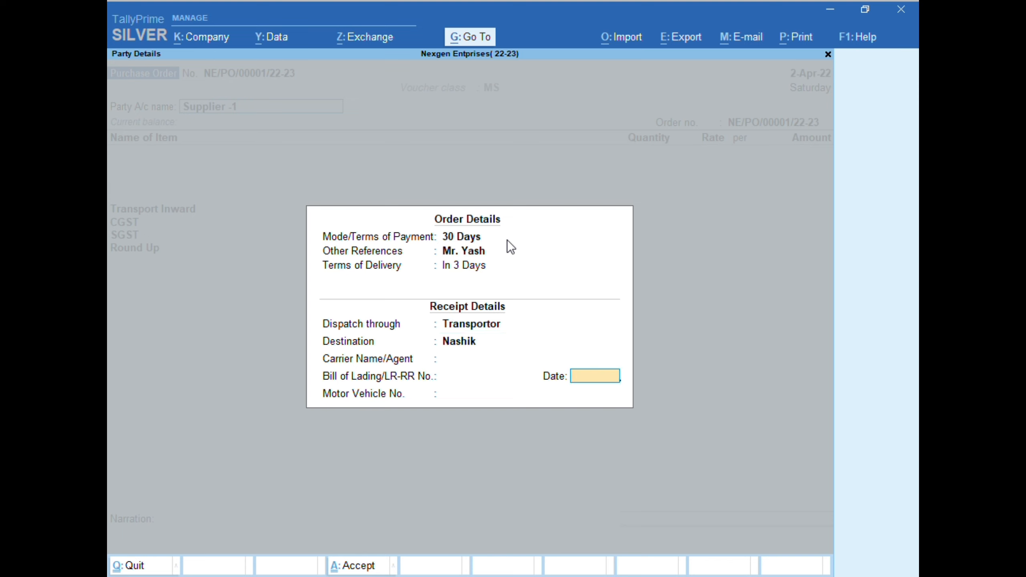
key("Return")
key("Return")
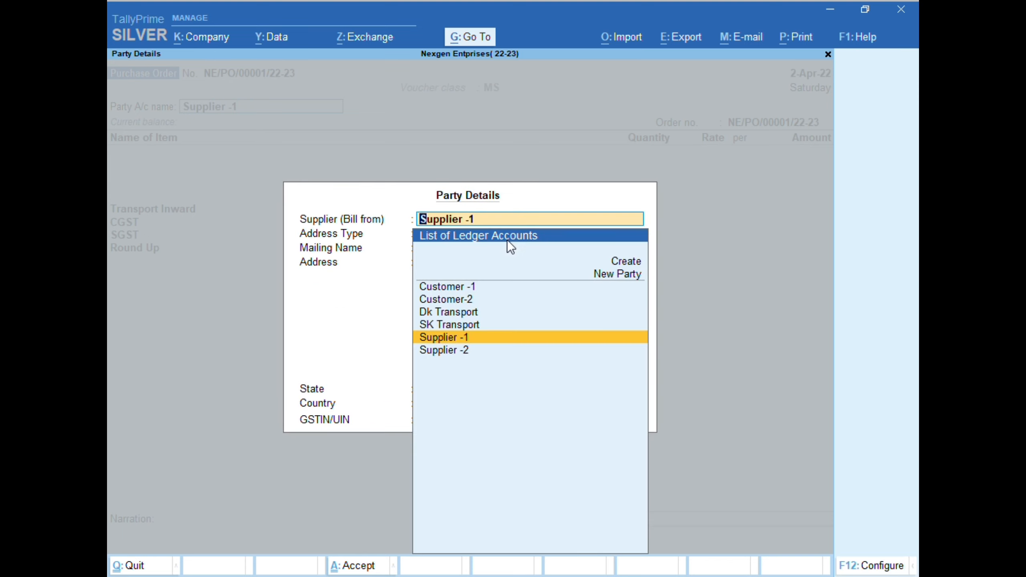
Accept the party details of Supplier -1 with the Primary address type and the state Maharashtra
key("Return")
key("Return")
key("Return")
key("Return")
key("Return")
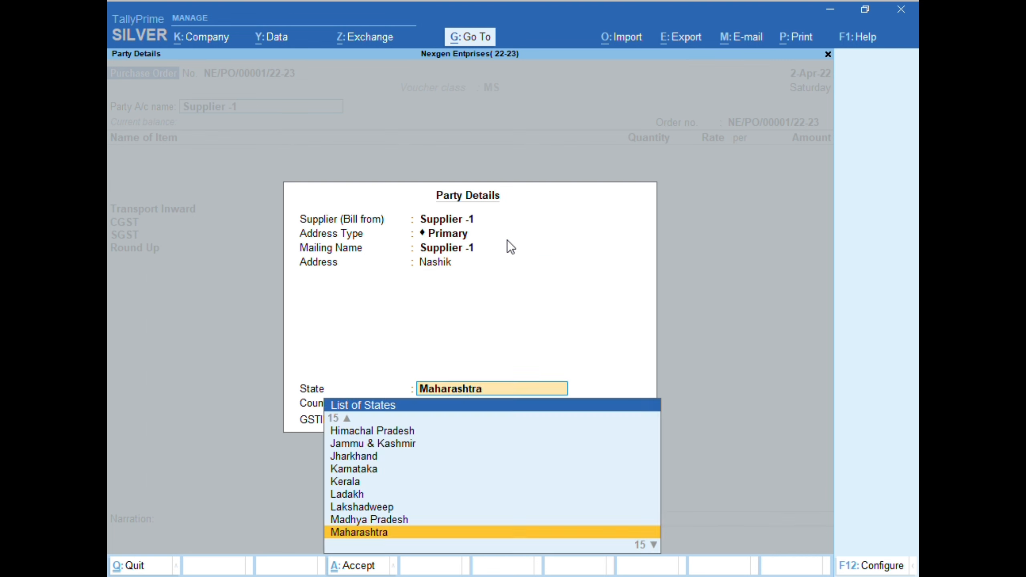
key("Return")
key("Return")
key("Return")
key("Return")
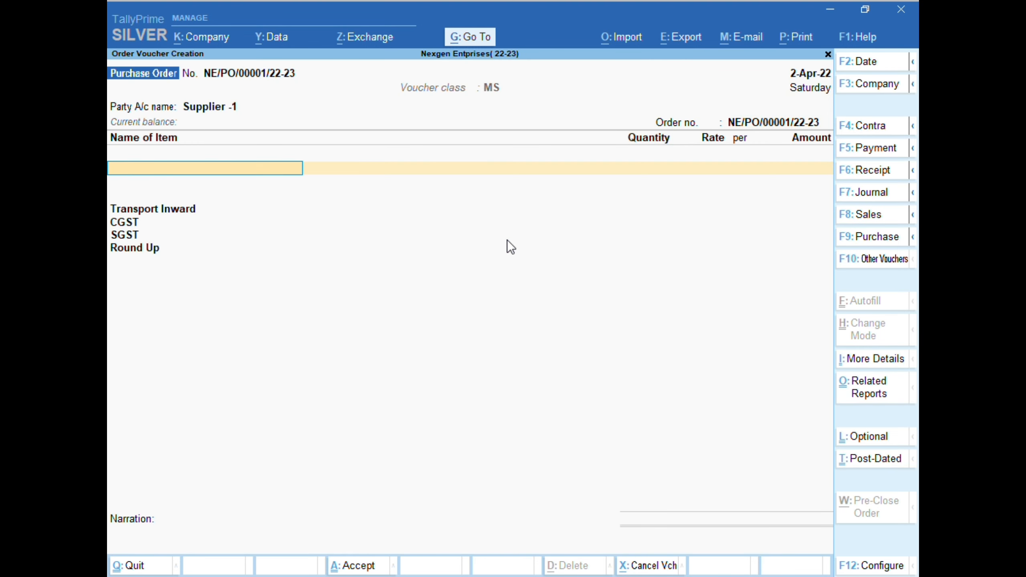
Add the stock item USB Wired Keyboard Prodot, keeping its description and the MRP of 350.00/Nos
key("Down")
key("Down")
key("Down")
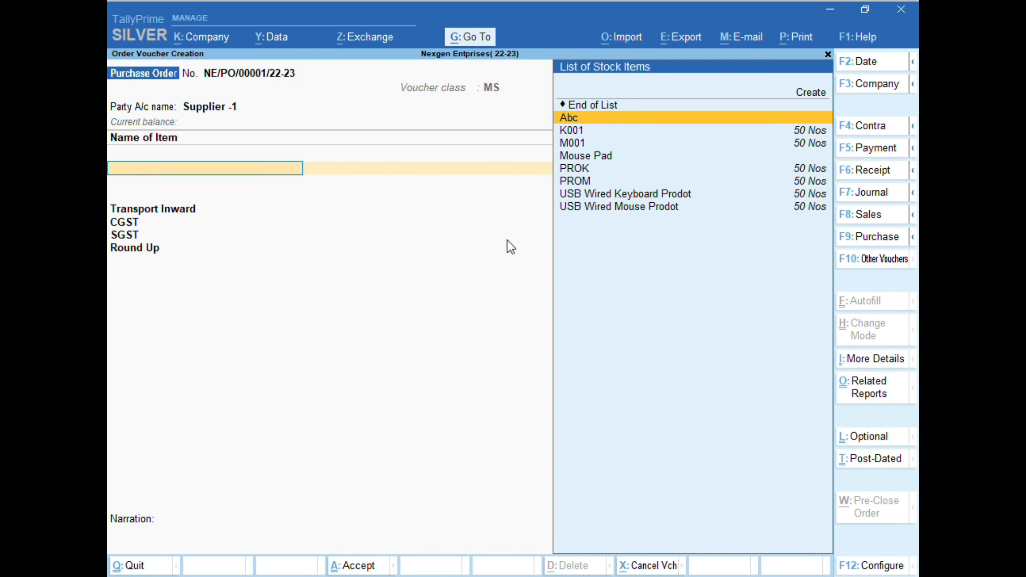
key("Return")
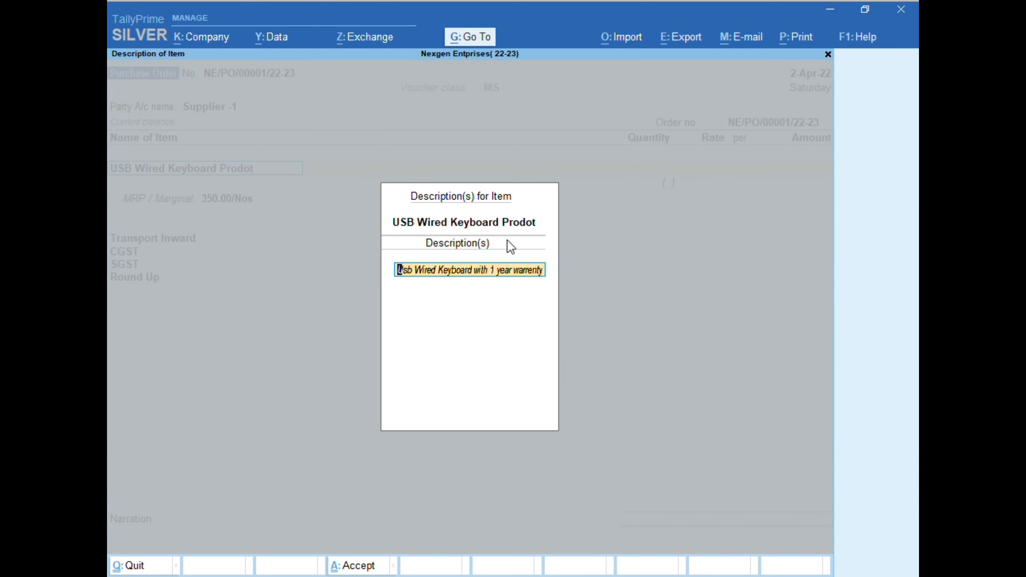
key("Return")
key("Return")
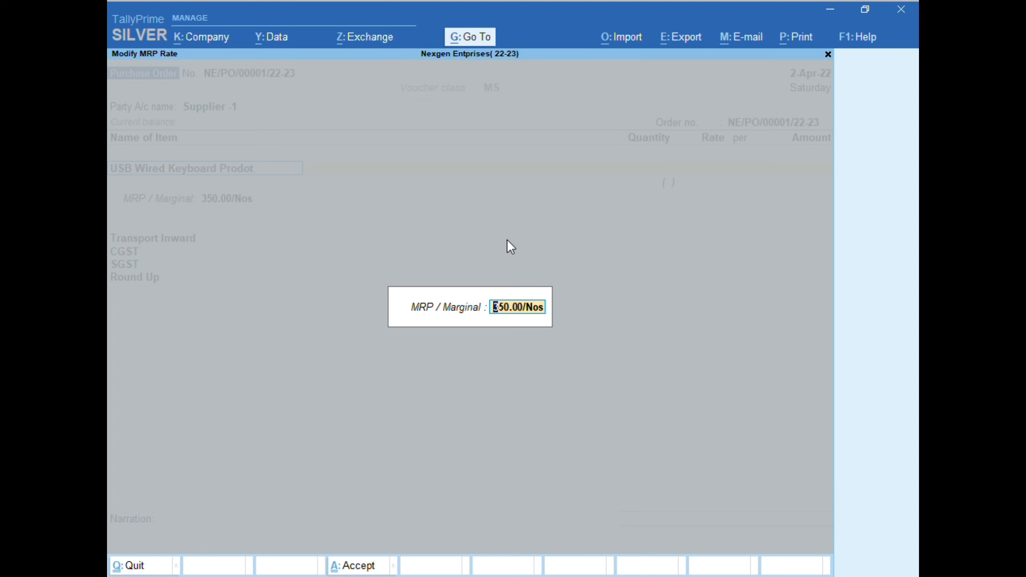
key("Return")
Allocate 500 Nos of the keyboard to the Nashik godown
key("Return")
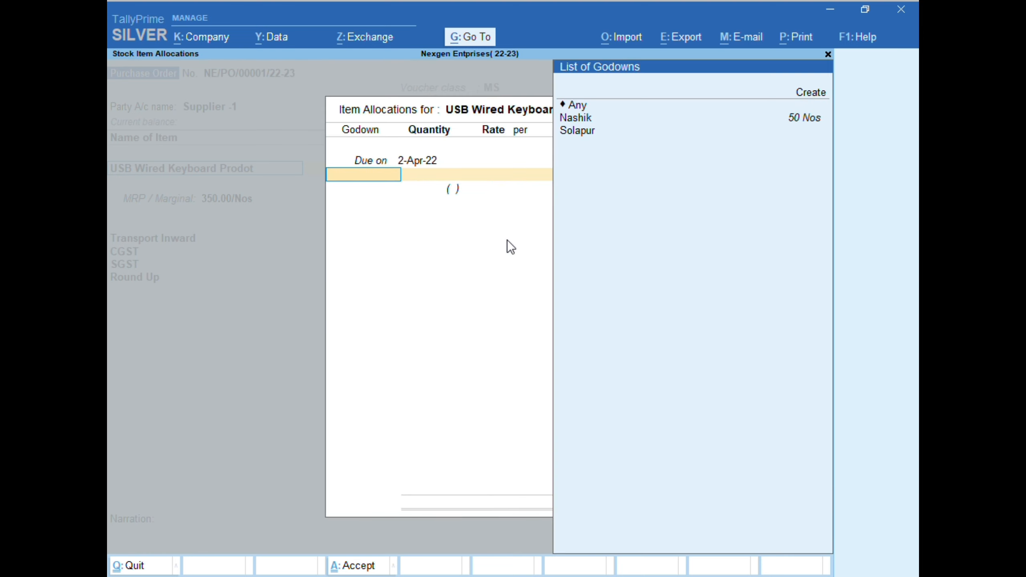
key("Up")
key("Down")
key("Down")
key("Return")
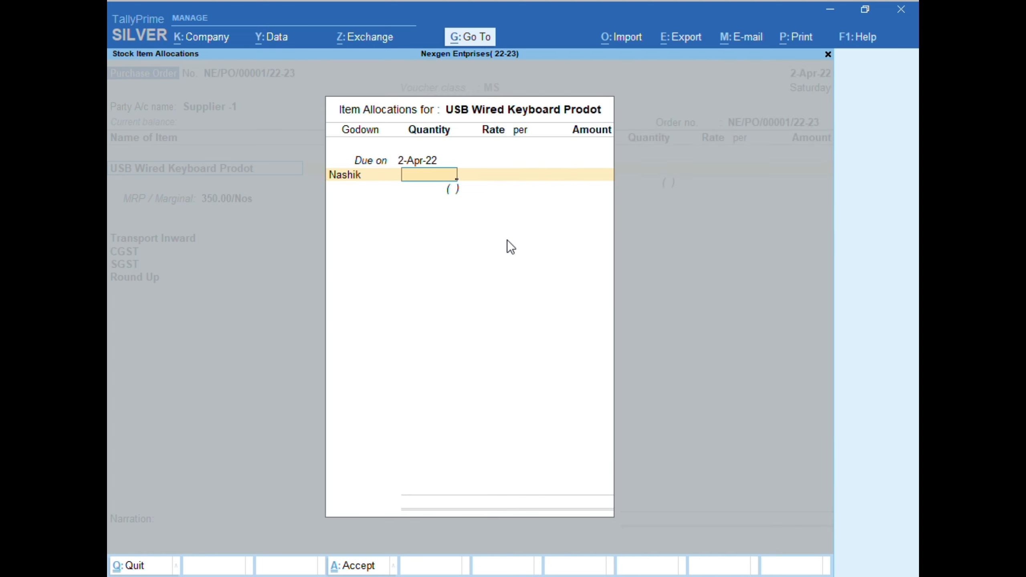
type("500")
key("Return")
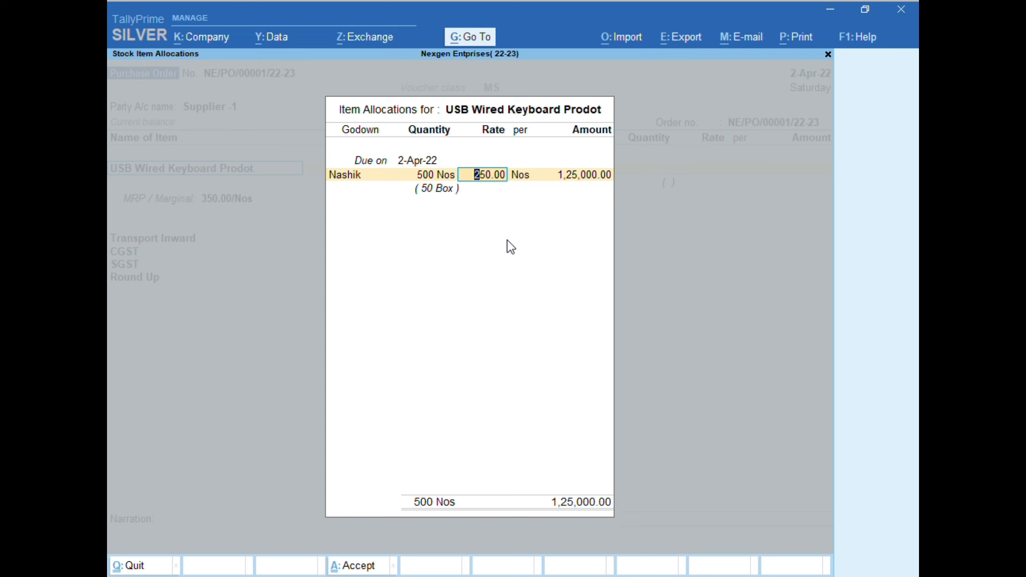
Accept the keyboard's rate of 250.00 per Nos and complete its item line
key("Return")
key("Return")
key("Return")
key("Return")
key("Return")
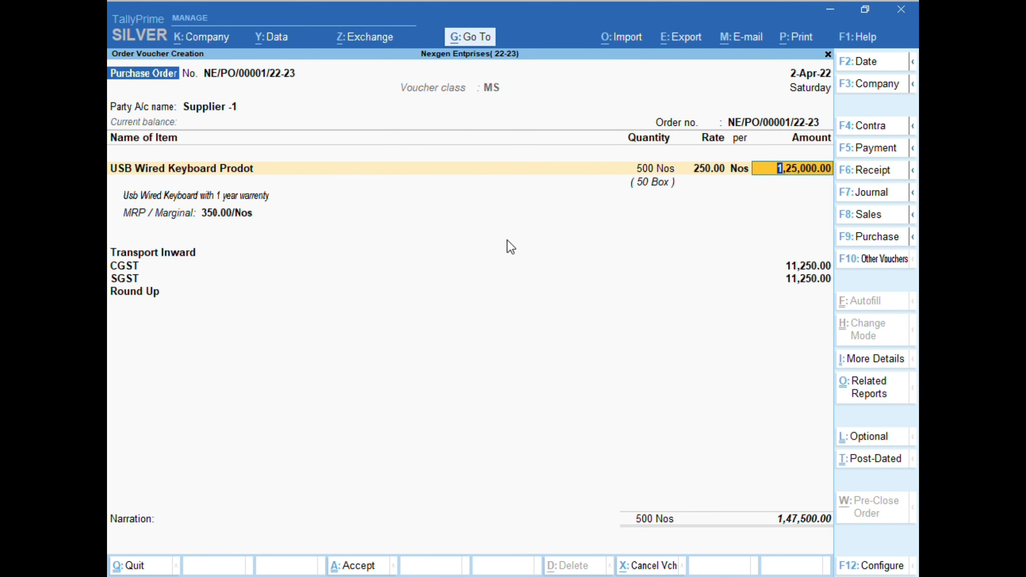
key("Return")
key("Return")
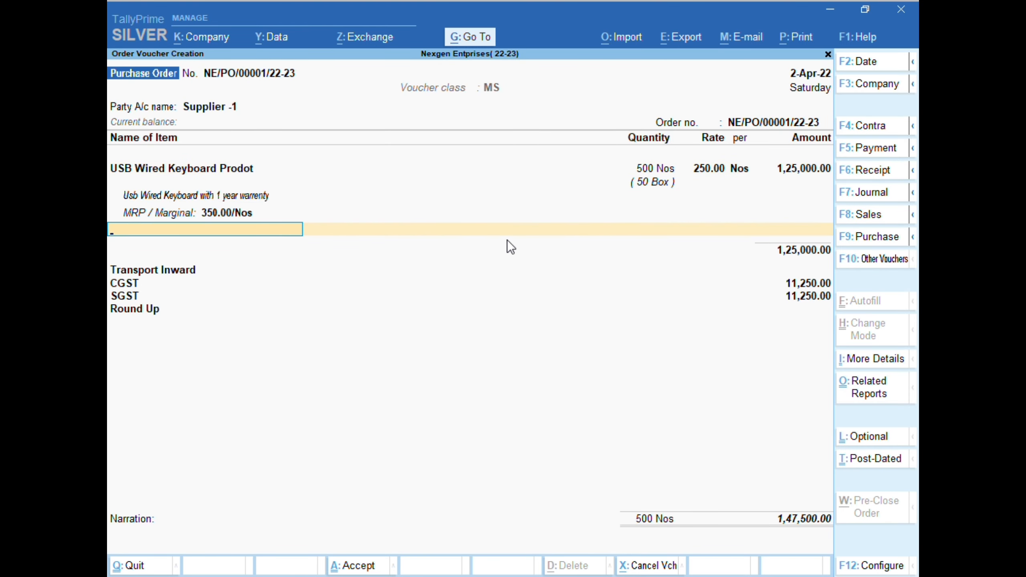
Reopen the item allocation of USB Wired Keyboard Prodot and set its due date to 3 Days
key("BackSpace")
key("BackSpace")
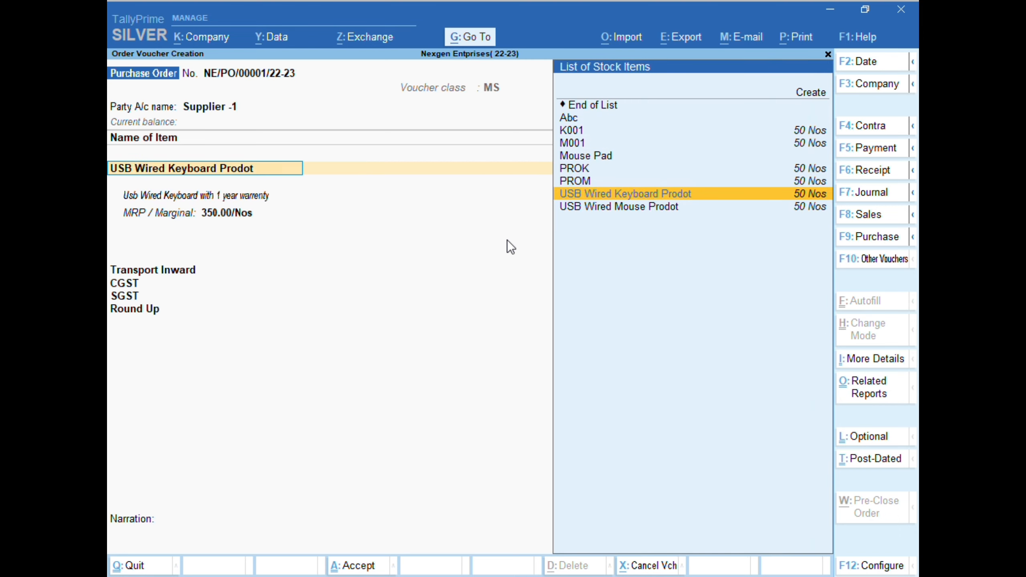
key("Return")
key("Return")
key("Return")
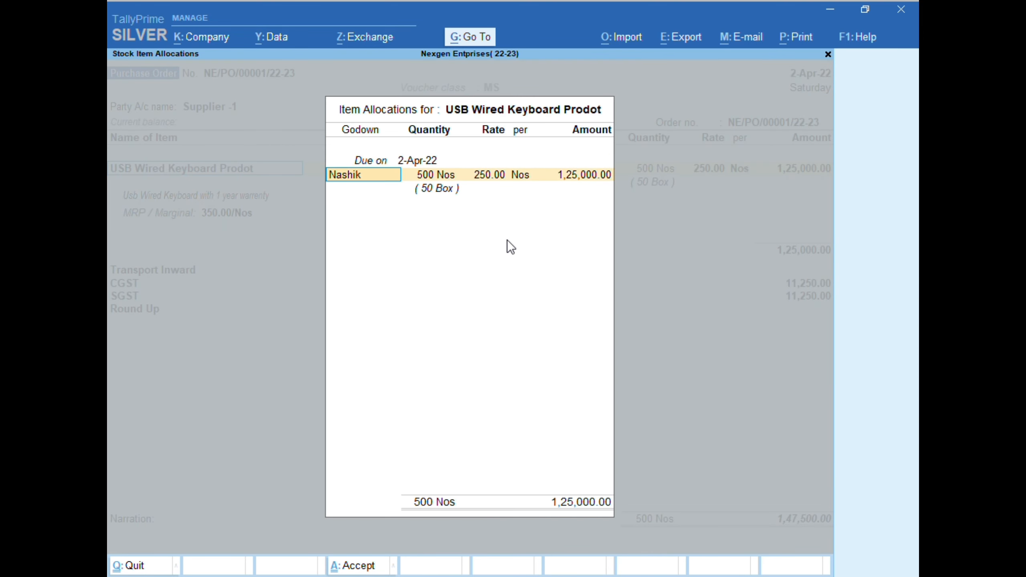
key("BackSpace")
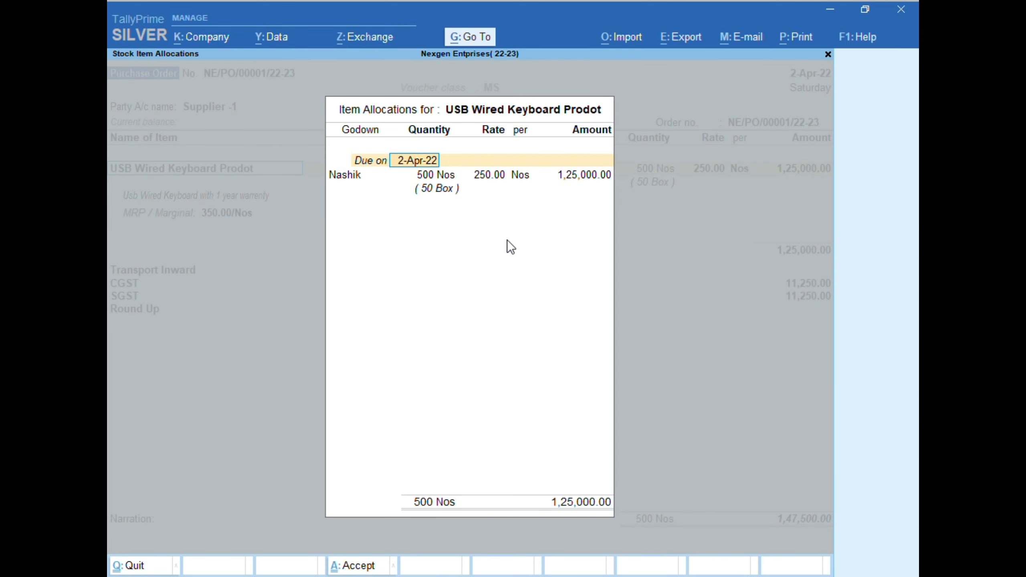
type("3")
key("Return")
Keep the Nashik godown, 500 Nos and the rate of 250.00, and finish the keyboard's allocation
key("Return")
key("Return")
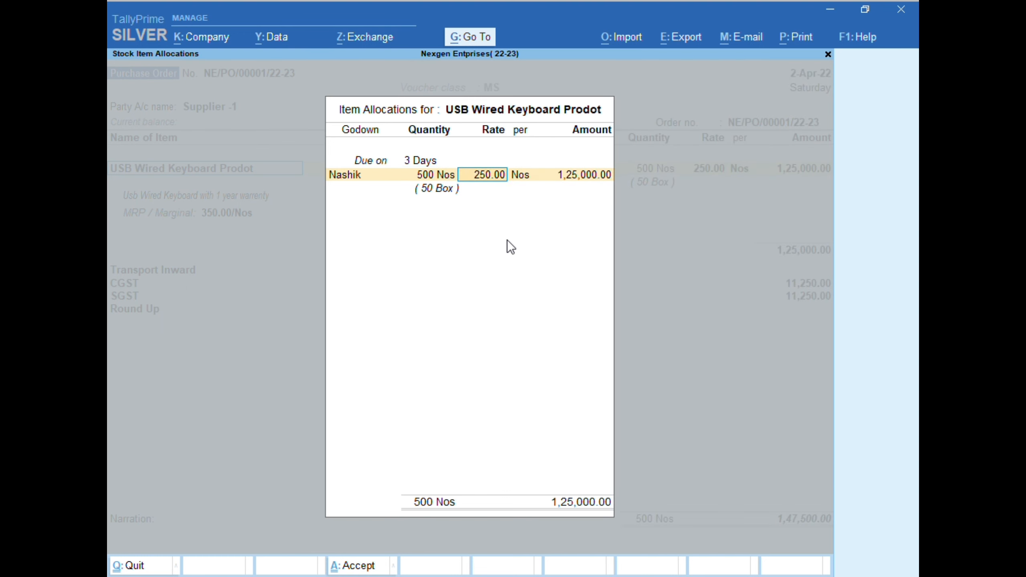
key("Return")
key("Return")
key("Return")
key("Return")
key("Return")
key("Return")
key("Return")
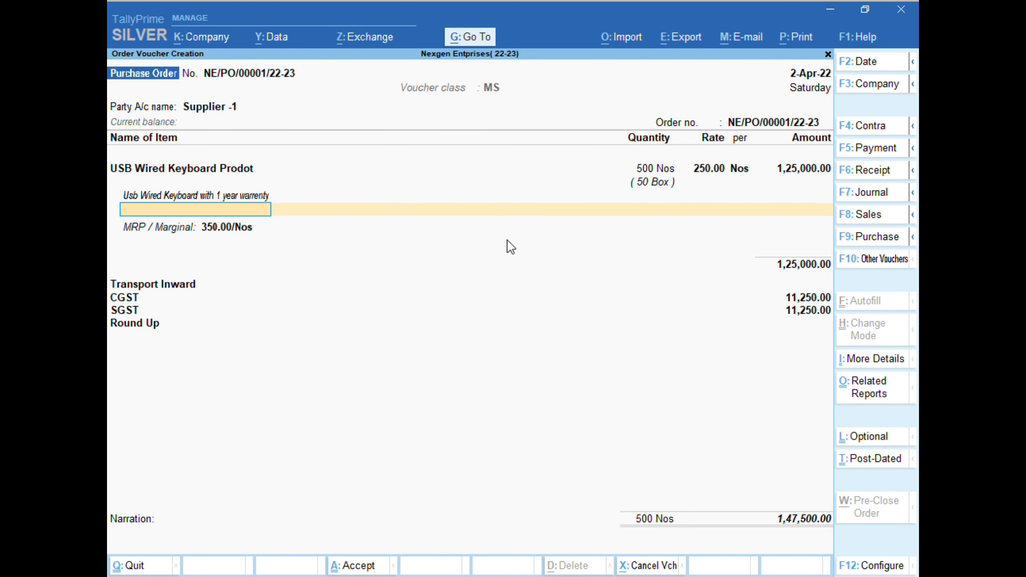
Add the stock item USB Wired Mouse Prodot on the next line, keeping its description and the MRP of 300.00/Nos
key("Down")
key("Down")
key("Down")
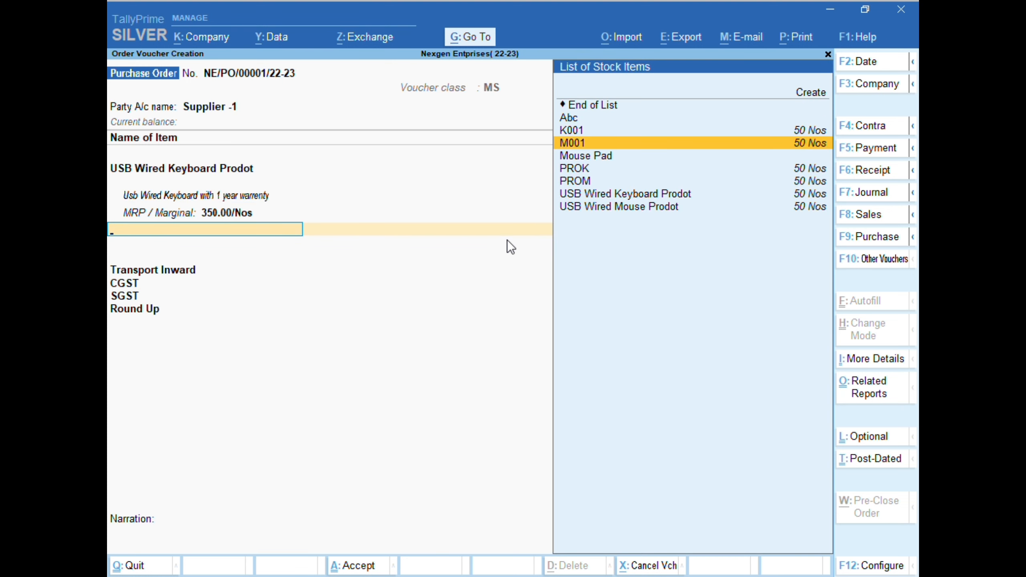
key("Down")
key("Down")
key("Down")
key("Down")
key("Down")
key("Return")
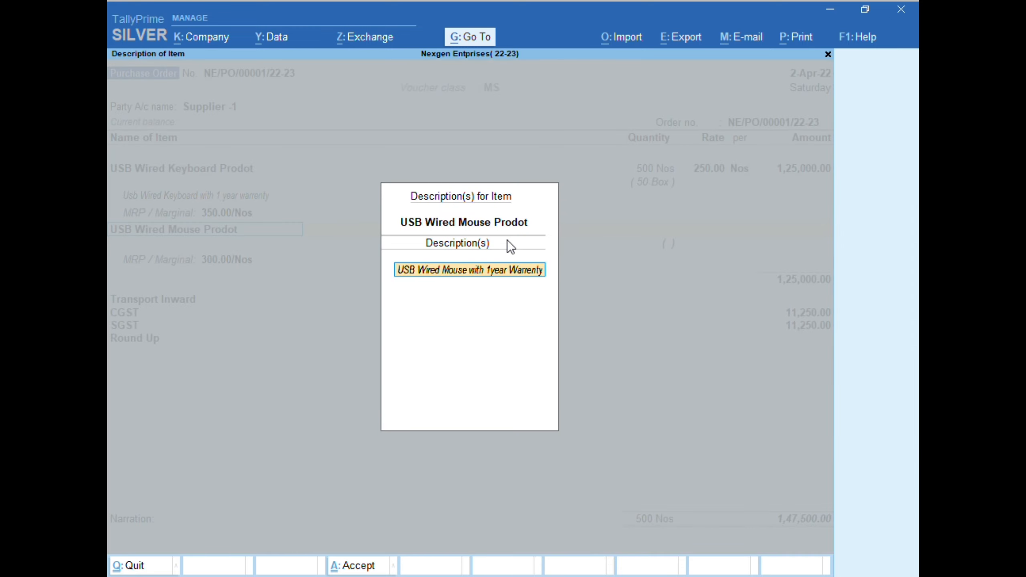
key("Return")
key("Return")
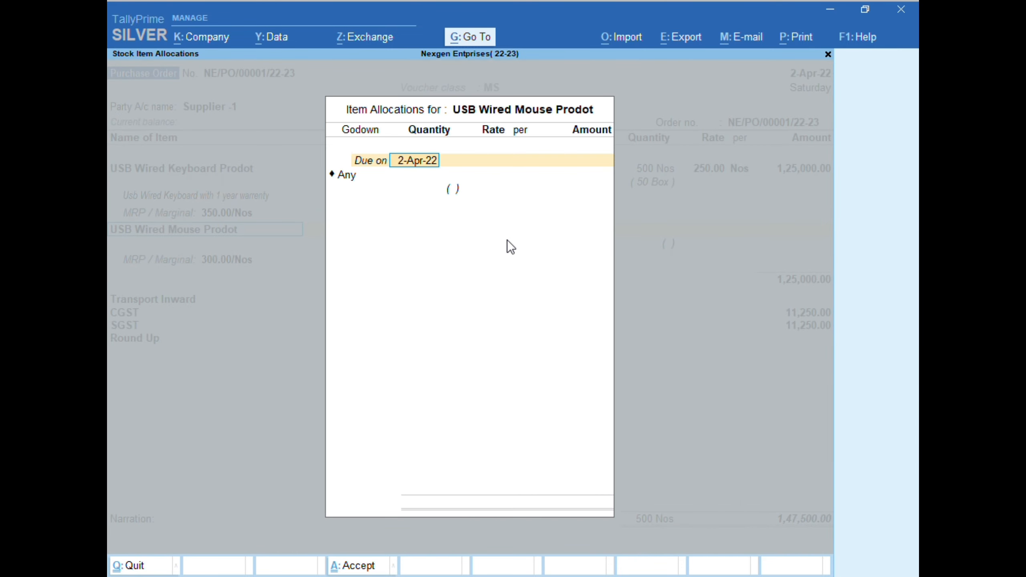
Allocate 500 Nos of USB Wired Mouse Prodot to the Nashik godown
key("Return")
key("Down")
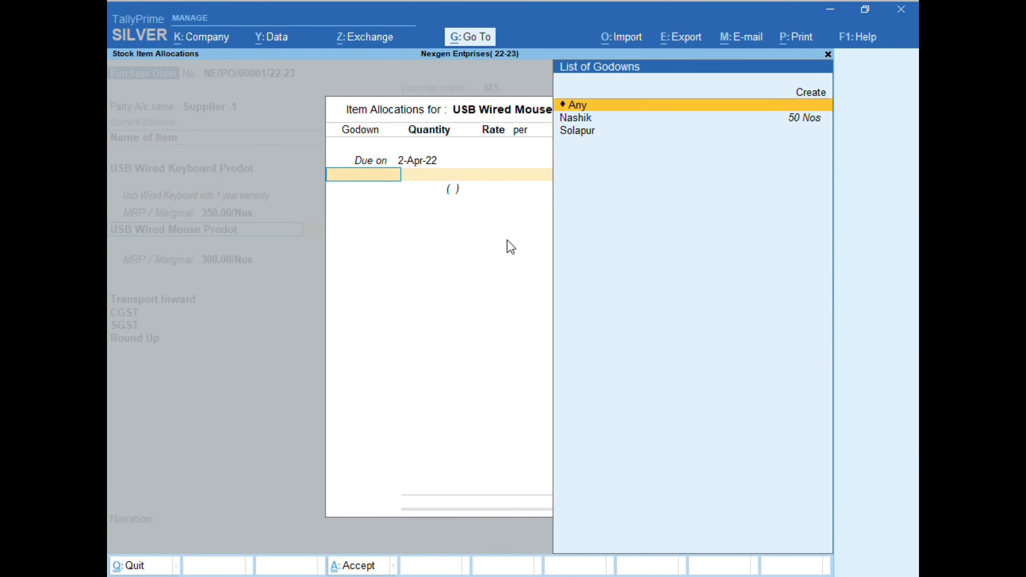
key("Down")
key("Return")
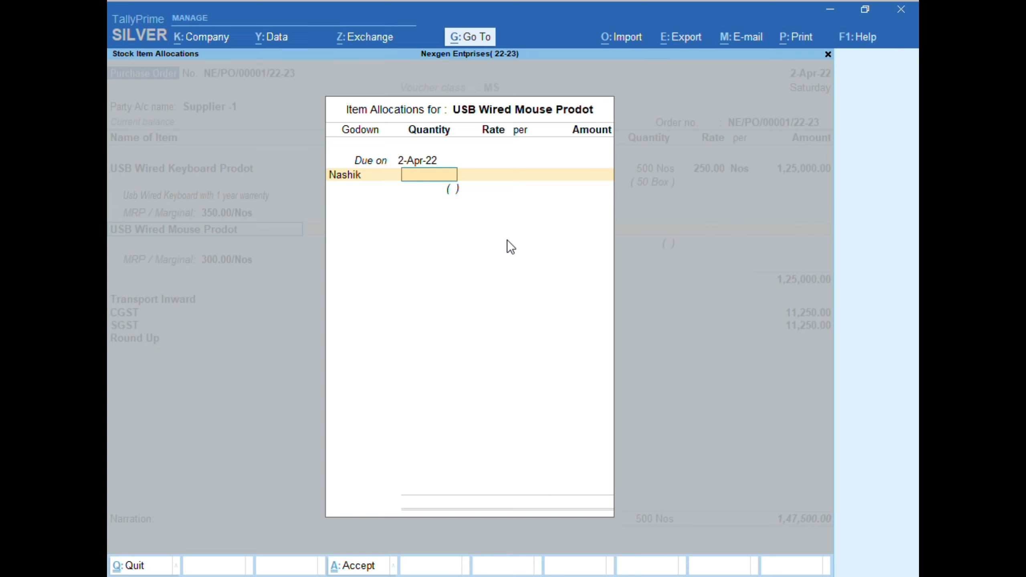
type("500")
key("Return")
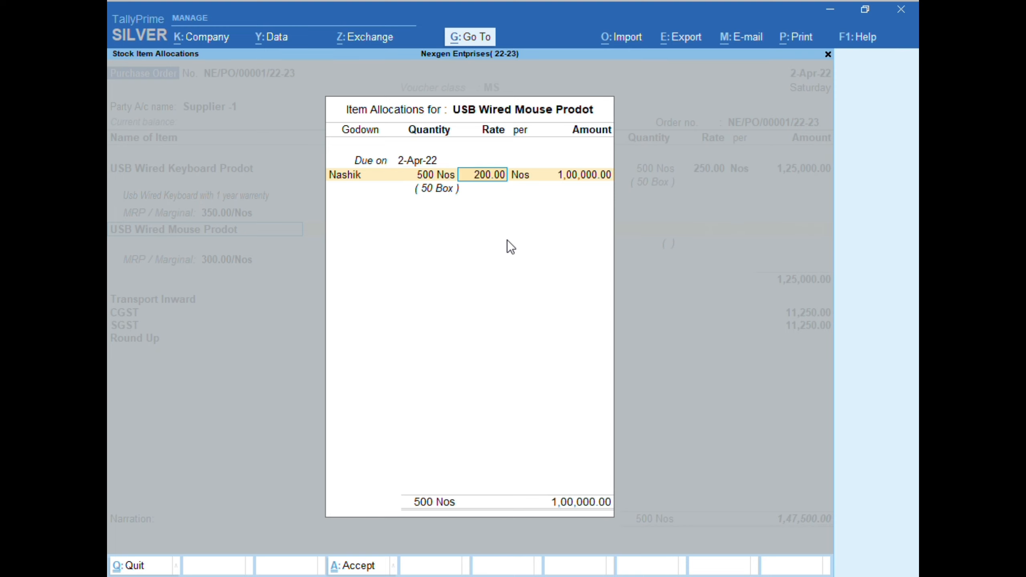
Go back to the due date in the mouse's item allocation and set it to 3 Days
key("BackSpace")
key("BackSpace")
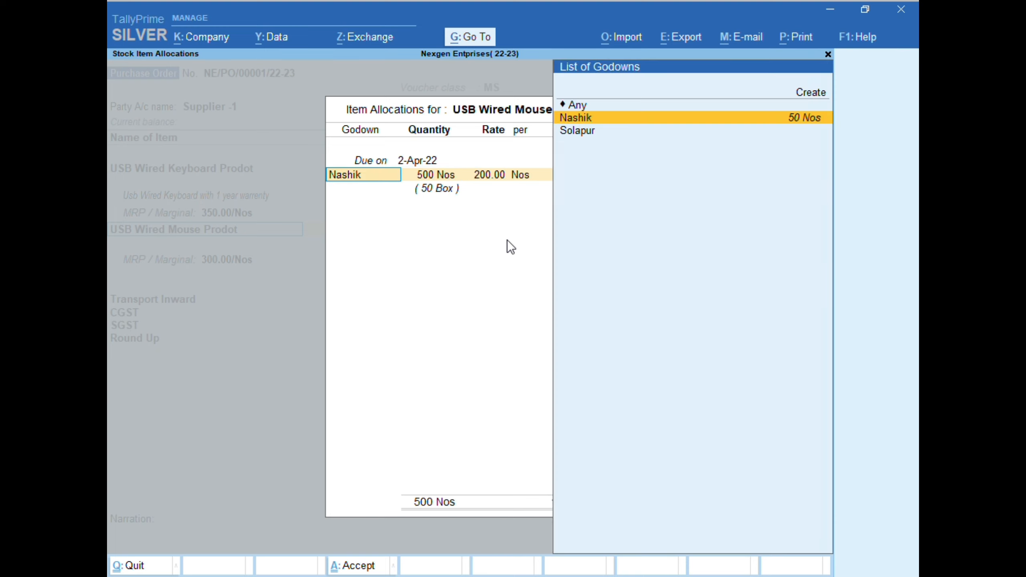
key("BackSpace")
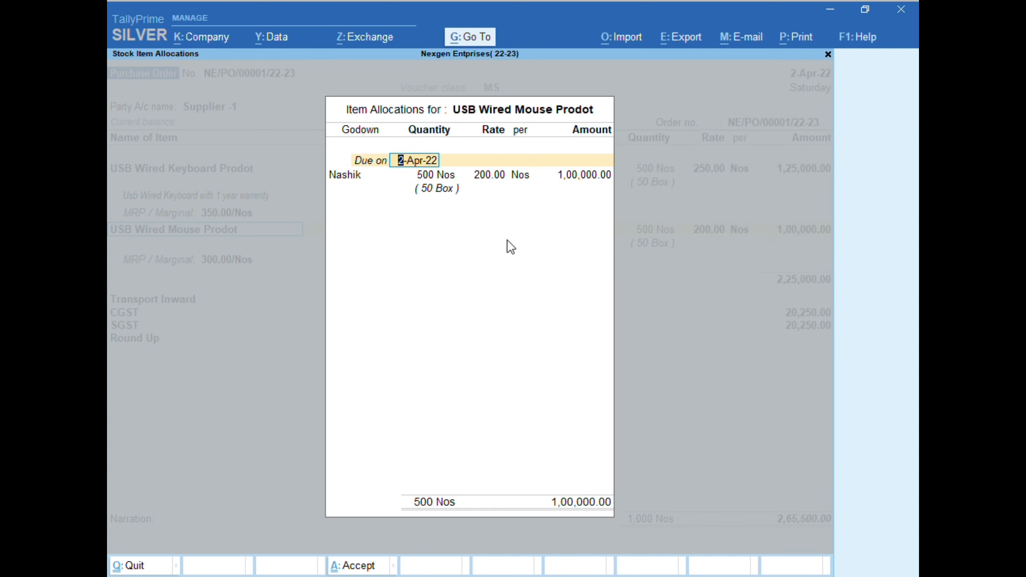
type("3")
key("Return")
Keep the Nashik godown, 500 Nos and the rate of 200.00 per Nos, and complete the mouse's item line
key("Return")
key("Return")
key("Return")
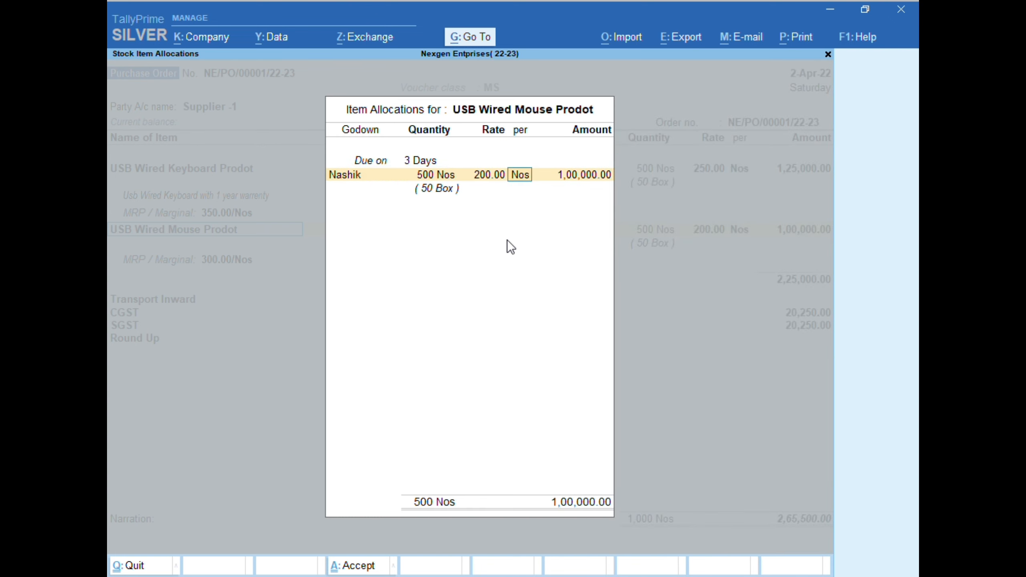
key("Return")
key("Return")
key("Return")
key("Return")
key("Return")
key("Return")
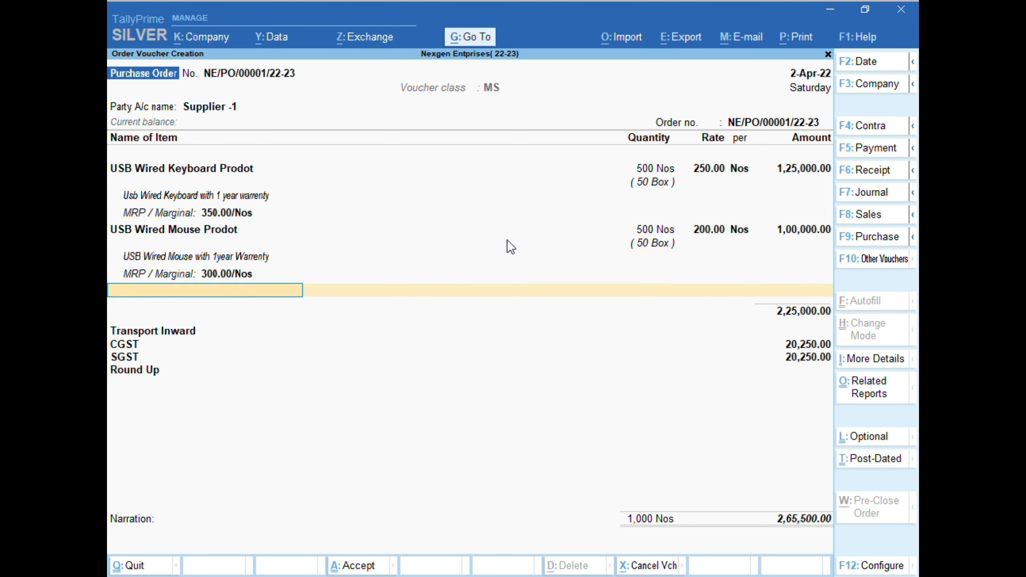
End the item list, keep the additional ledgers, leave the narration empty and save the purchase order, proceeding to its printing
key("Return")
key("Return")
key("Return")
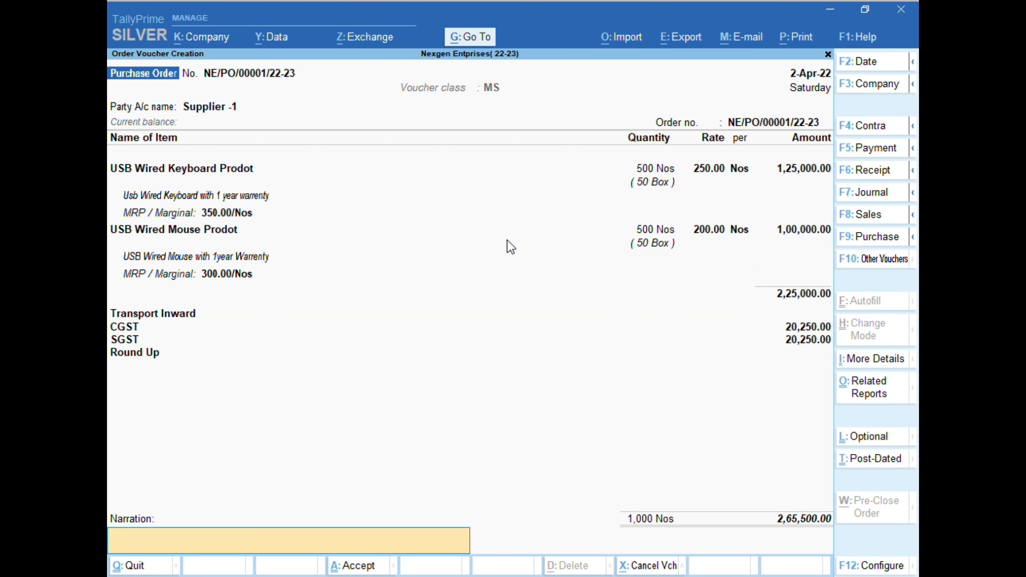
key("Return")
key("Return")
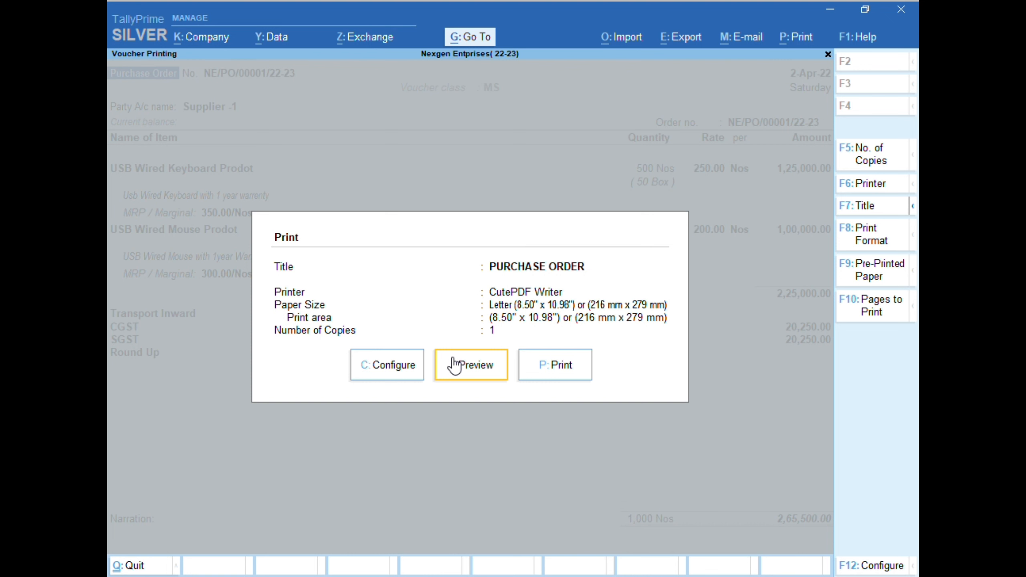
Open the print configuration for the purchase order and expand the list to show more options
left_click(421, 368)
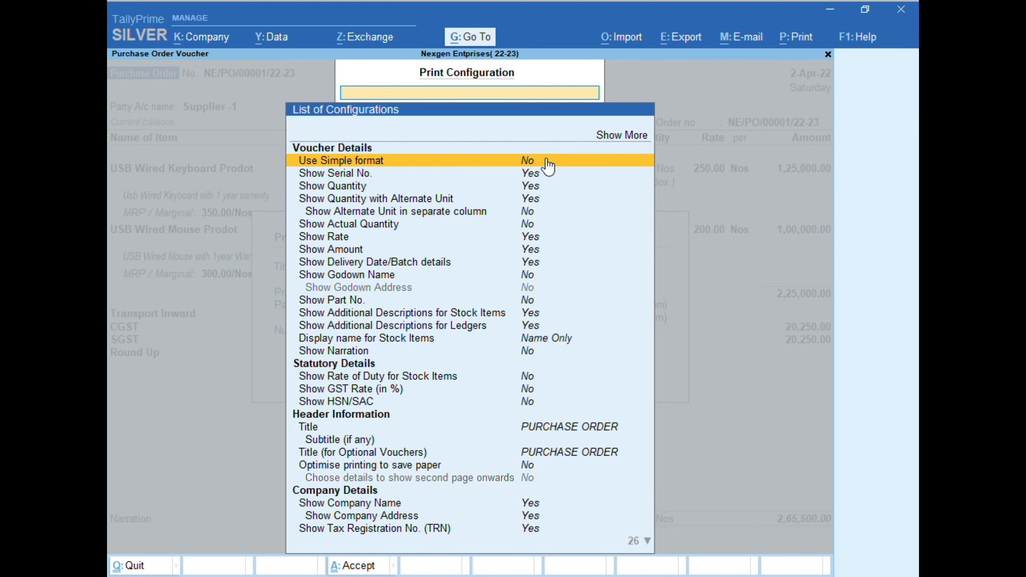
left_click(602, 134)
key("Down")
key("Down")
key("Down")
key("Down")
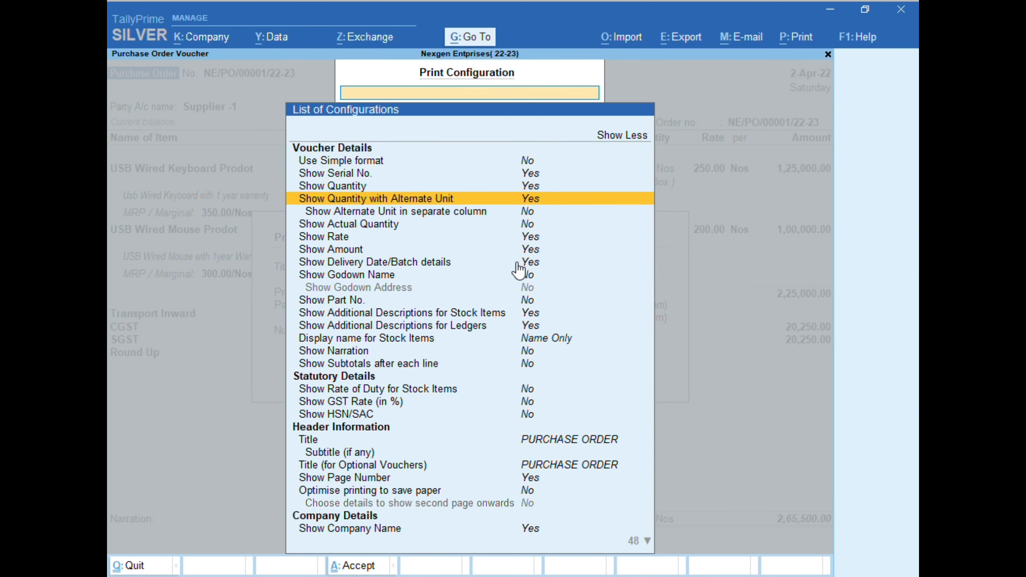
Review the purchase order's print options from the voucher details down to the printer settings and margins
key("Down")
key("Down")
key("Down")
key("Down")
key("Down")
key("Down")
key("Down")
key("Down")
key("Down")
key("Down")
key("Down")
key("Down")
key("Down")
key("Down")
key("Down")
key("Down")
key("Down")
key("Down")
key("Down")
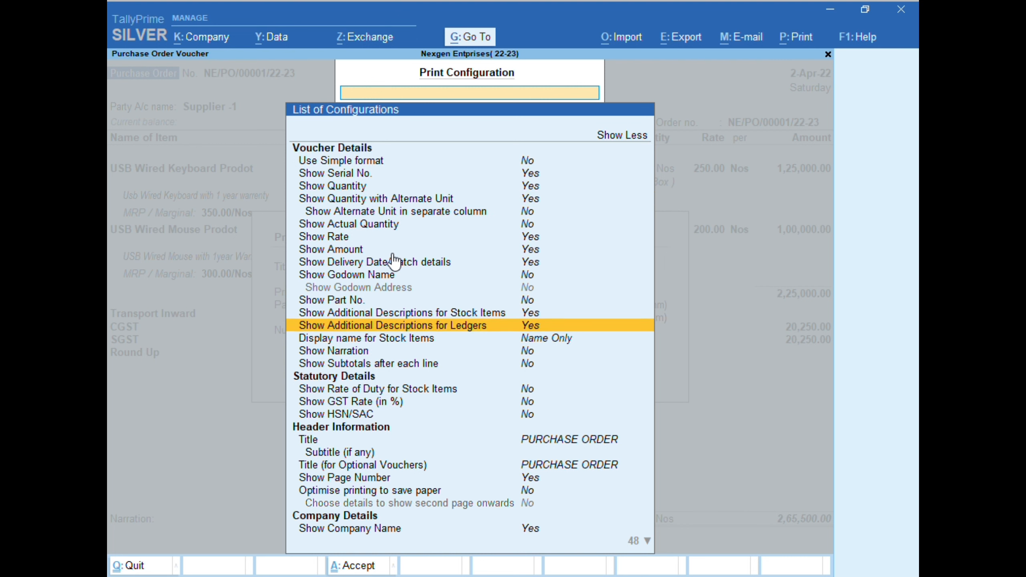
key("Down")
key("Down")
key("Down")
key("Down")
key("Down")
key("Down")
key("Down")
key("Down")
key("Down")
key("Down")
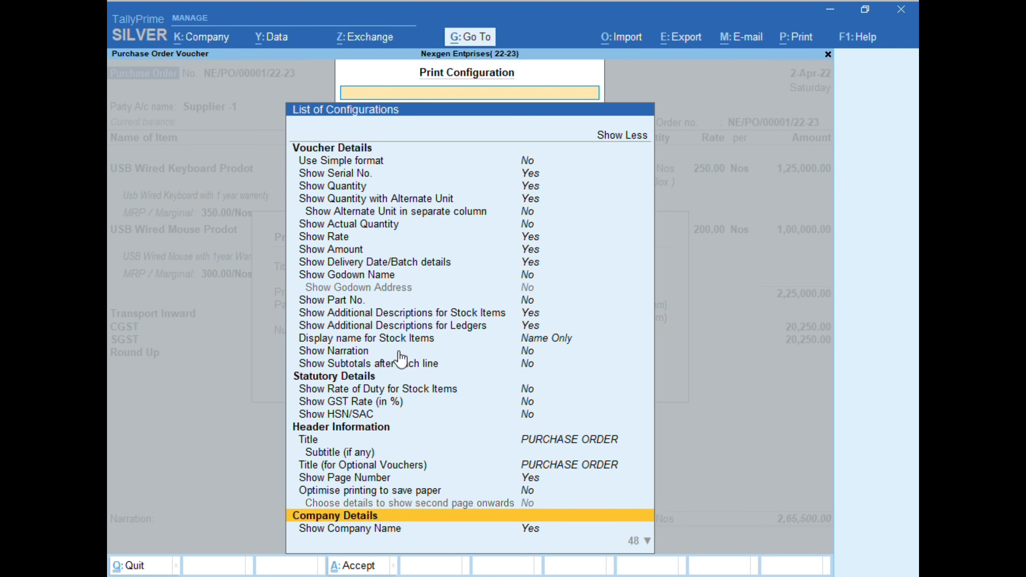
key("Down")
key("Down")
key("Down")
key("Down")
key("Down")
key("Down")
key("Down")
key("Down")
key("Down")
key("Down")
key("Down")
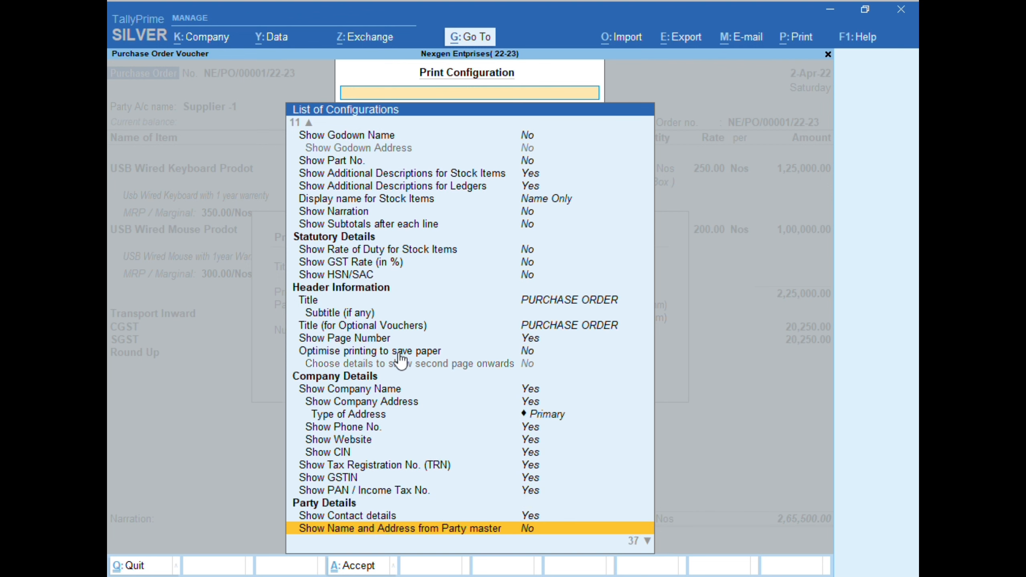
key("Down")
key("Down")
key("Down")
key("Down")
key("Down")
key("Down")
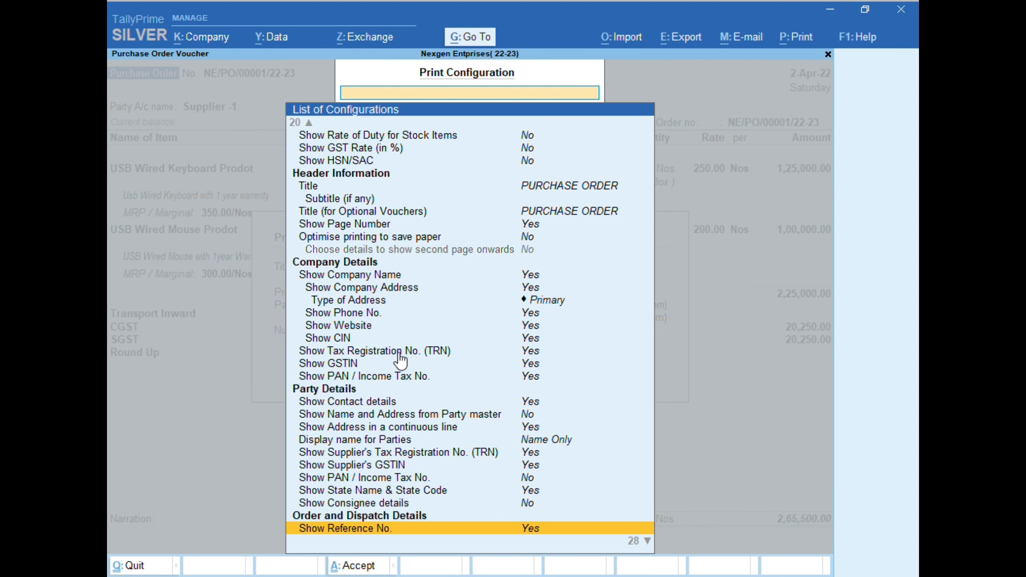
key("Down")
key("Down")
key("Down")
key("Down")
key("Down")
key("Down")
key("Down")
key("Down")
key("Down")
key("Down")
key("Down")
key("Down")
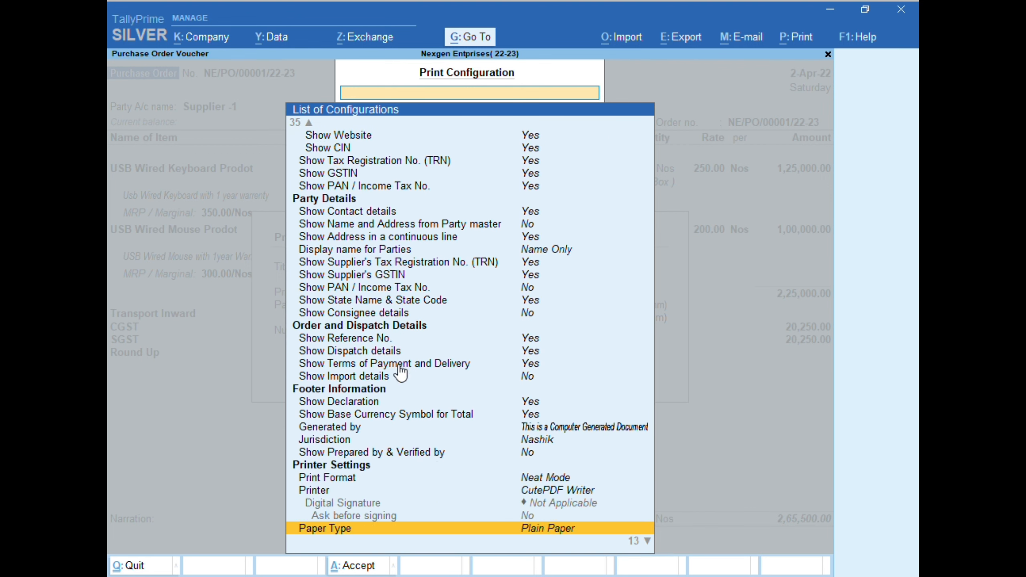
key("Down")
key("Down")
key("Down")
key("Down")
key("Down")
key("Down")
key("Down")
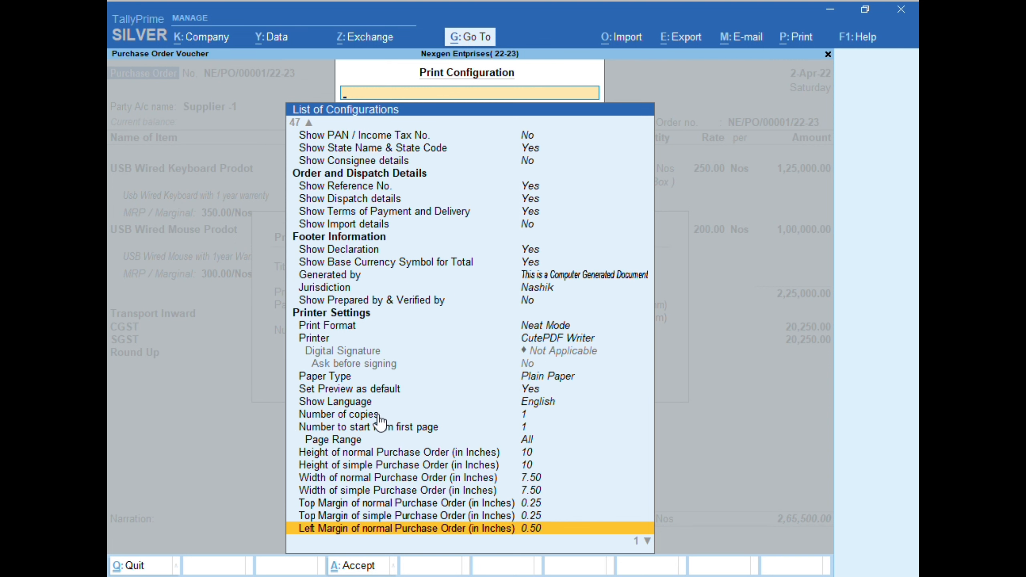
key("Down")
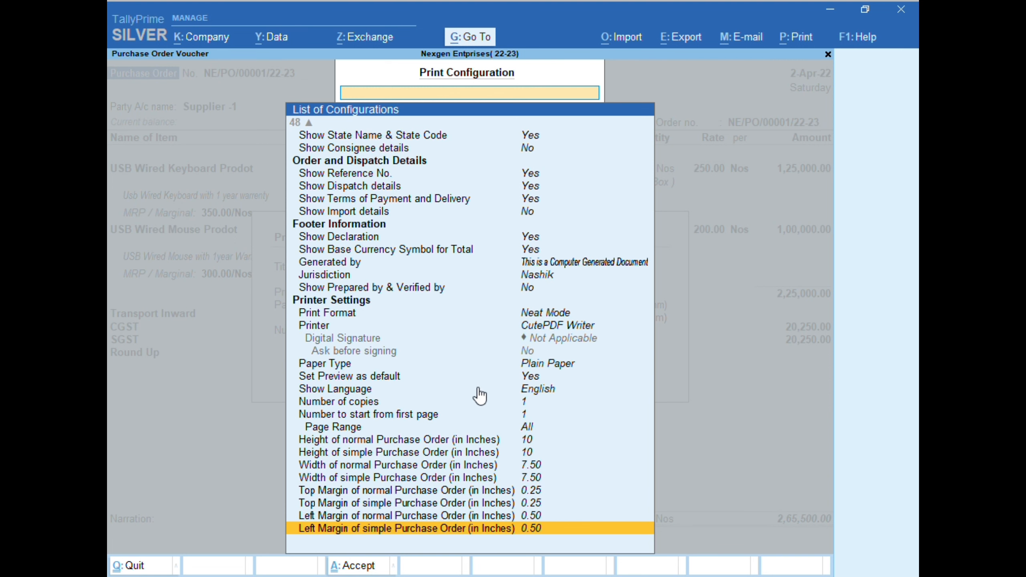
Review the purchase order's print options from the printer settings and margins back up to the voucher details
key("Up")
left_click(478, 459)
key("Up")
key("Up")
key("Up")
key("Up")
key("Up")
key("Up")
key("Up")
key("Up")
key("Up")
key("Up")
key("Up")
key("Up")
key("Up")
key("Up")
key("Up")
key("Up")
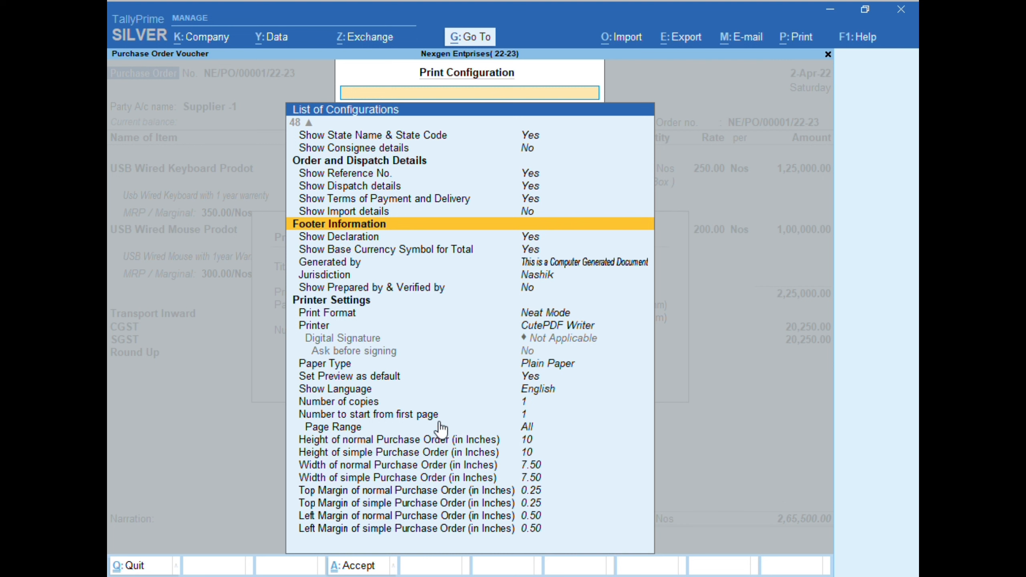
key("Up")
key("Up")
key("Up")
key("Up")
key("Up")
key("Up")
key("Up")
key("Up")
key("Up")
key("Up")
key("Up")
key("Up")
key("Up")
key("Up")
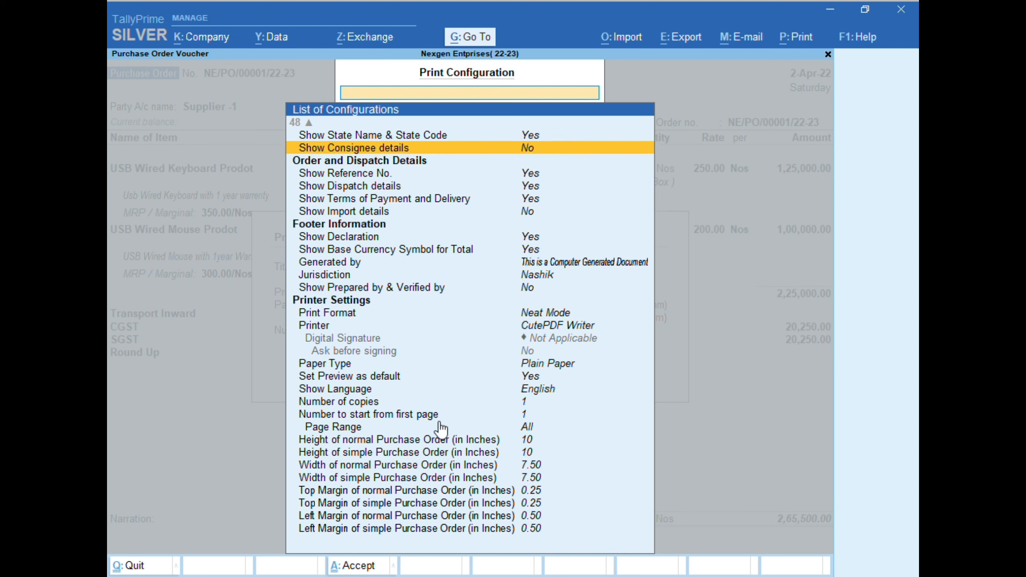
key("Up")
key("Up")
key("Up")
key("Up")
key("Up")
key("Up")
key("Up")
key("Up")
key("Up")
key("Up")
key("Up")
key("Up")
key("Up")
key("Up")
key("Up")
key("Up")
key("Up")
key("Up")
key("Up")
key("Up")
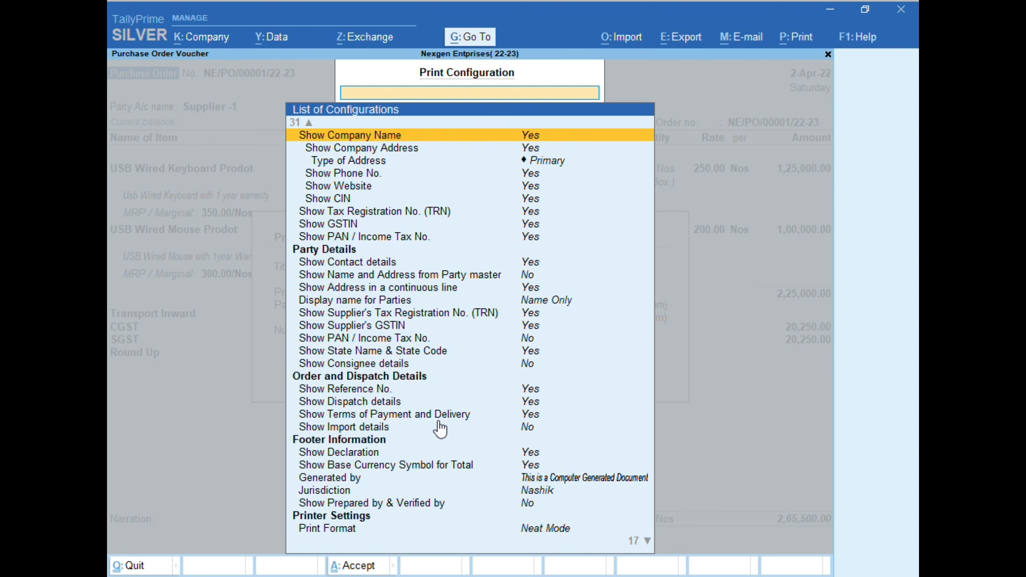
key("Up")
key("Up")
key("Up")
key("Up")
key("Up")
key("Up")
key("Up")
key("Up")
key("Up")
key("Up")
key("Up")
key("Up")
key("Up")
key("Up")
key("Up")
key("Up")
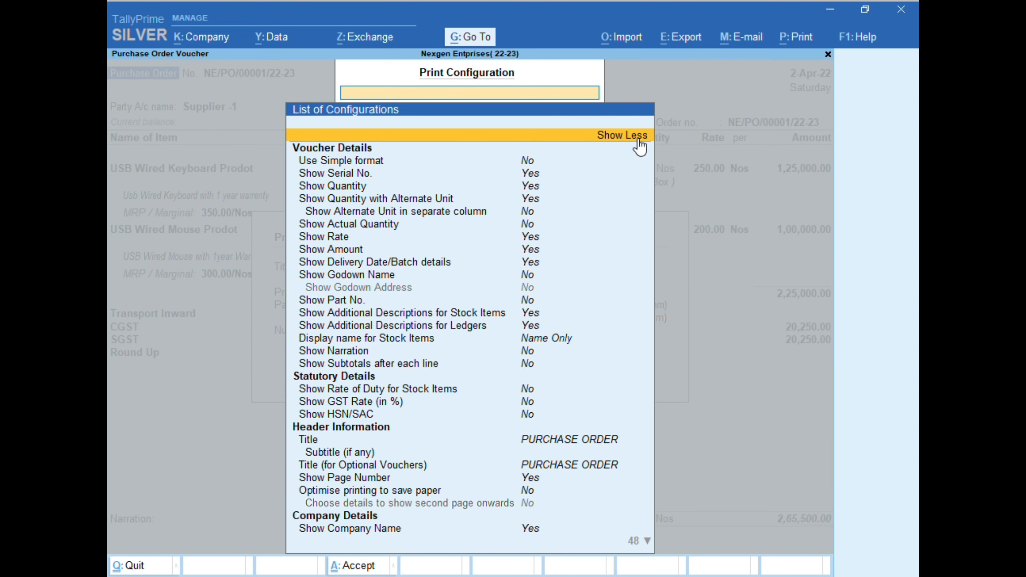
Leave the print configuration, preview the purchase order's printout, and close the preview
key("Escape")
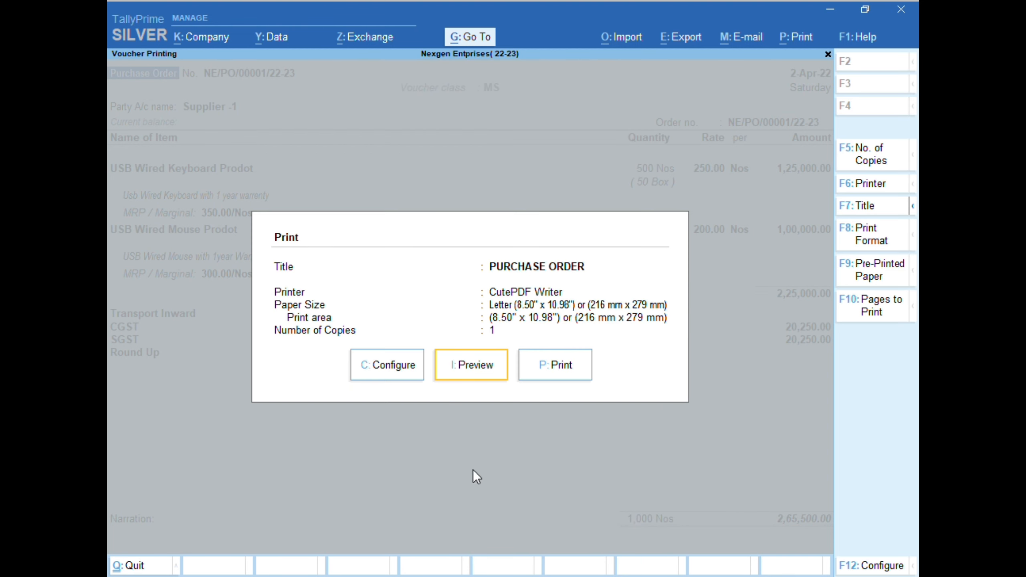
left_click(482, 372)
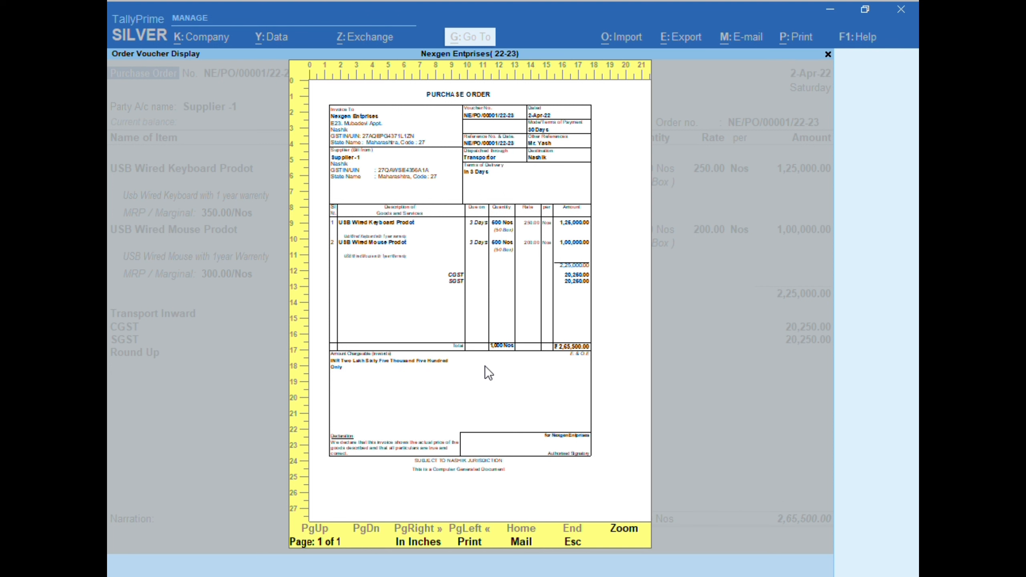
key("Escape")
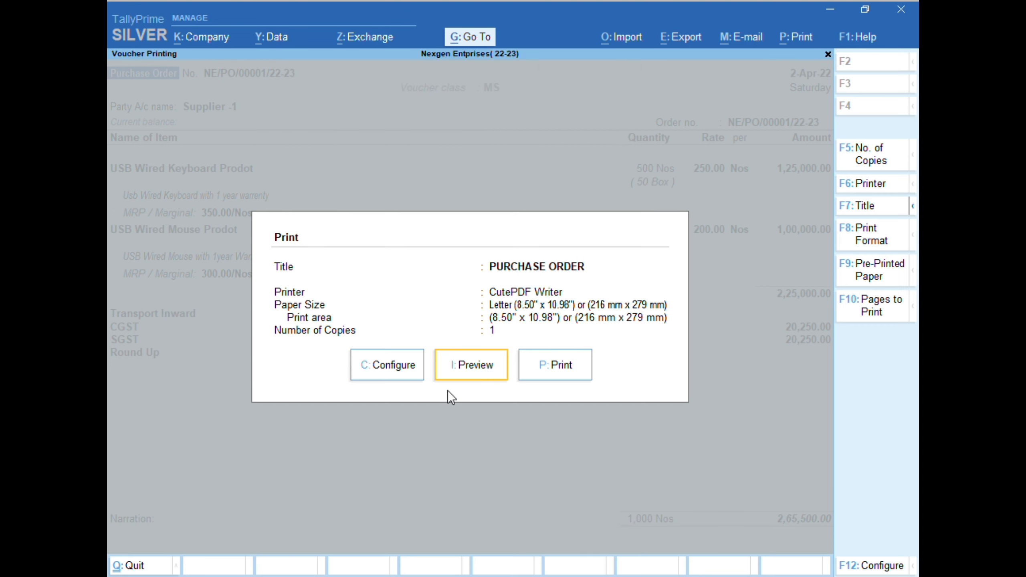
Set the height of the normal purchase order to 14 inches in the print configuration
left_click(400, 369)
left_click(611, 138)
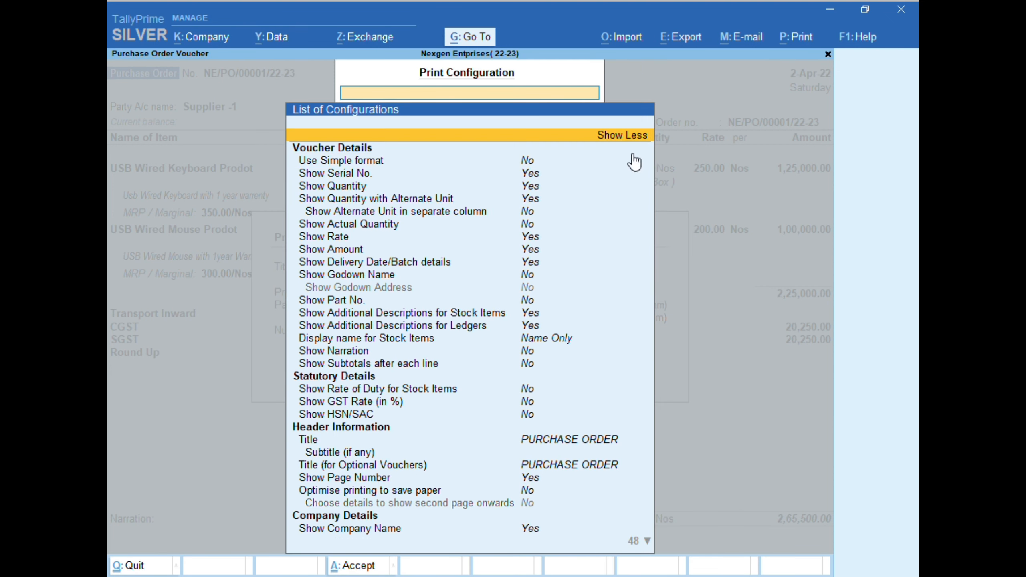
key("Down")
key("Down")
key("Down")
key("Down")
key("Down")
key("Down")
key("Down")
key("Down")
key("Down")
key("Down")
key("Down")
key("Down")
key("Down")
key("Down")
key("Down")
key("Down")
key("Down")
key("Down")
key("Down")
key("Down")
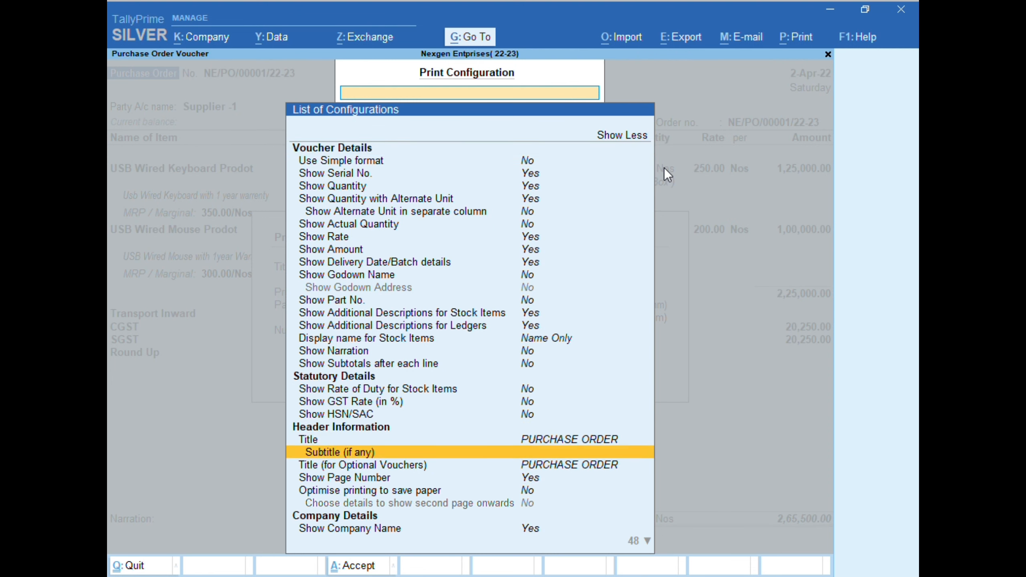
key("Down")
key("Down")
key("Down")
key("Down")
key("Down")
key("Down")
key("Down")
key("Down")
key("Down")
key("Down")
key("Down")
key("Down")
key("Down")
key("Down")
key("Down")
key("Down")
key("Down")
key("Down")
key("Down")
key("Down")
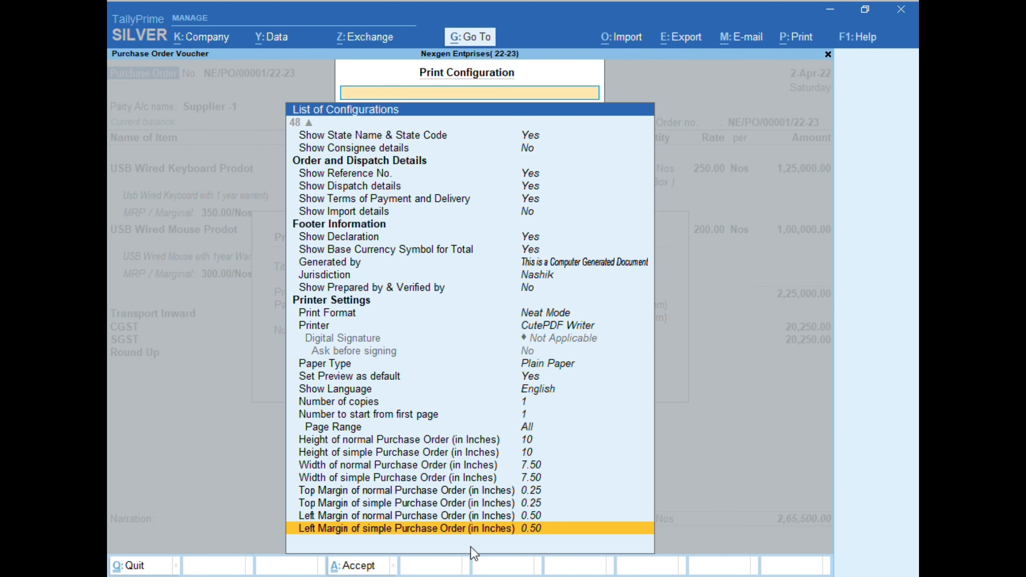
left_click(525, 442)
key("Return")
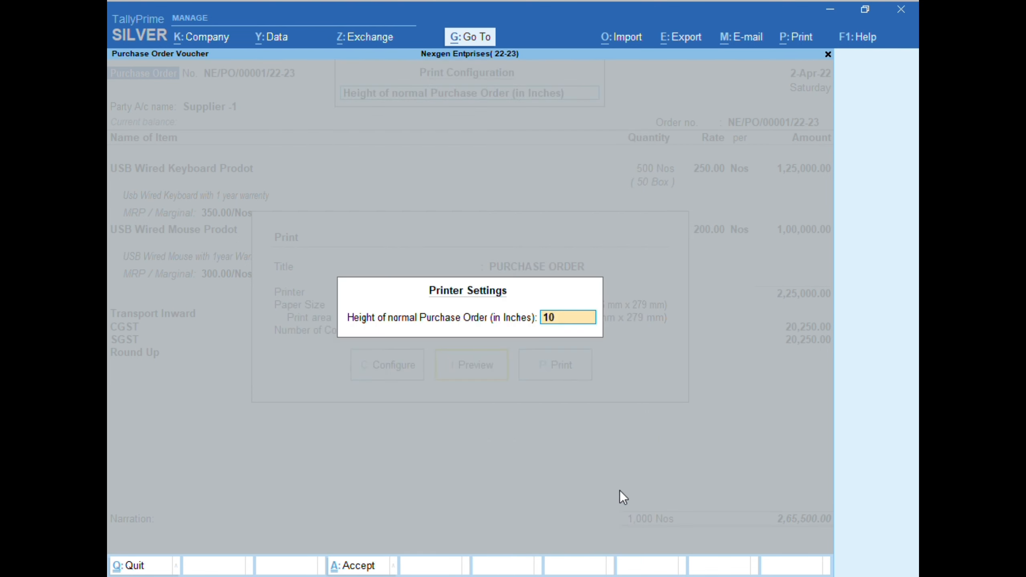
type("14")
key("Return")
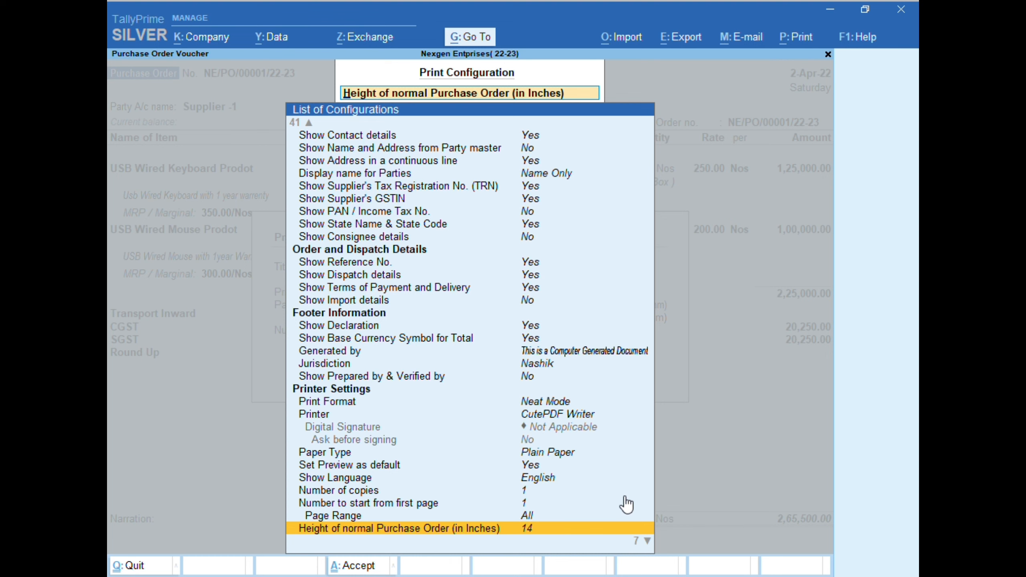
Set the width of the normal purchase order to 9.50 inches and accept the print configuration
key("Down")
key("Down")
key("Return")
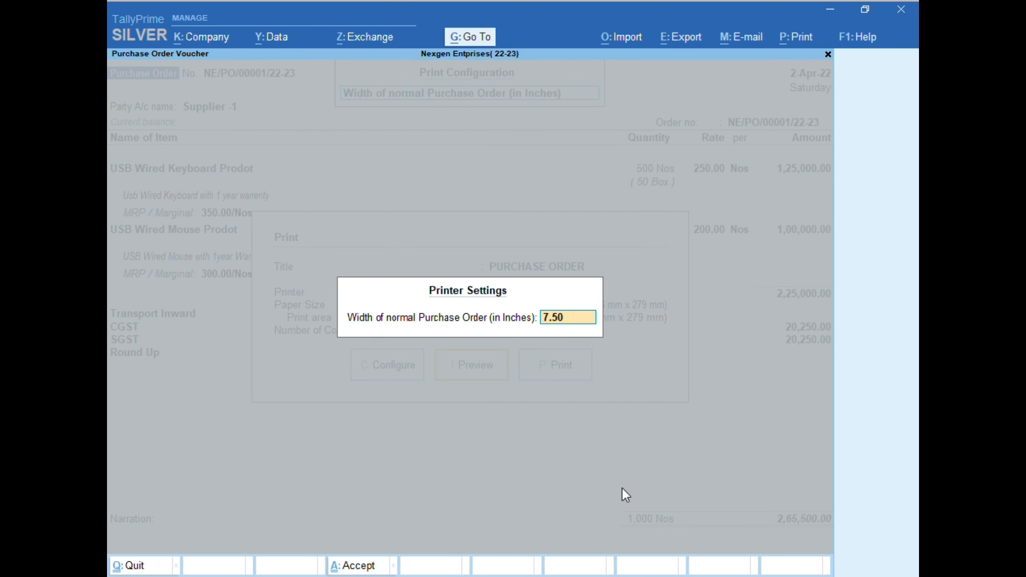
type("9.50")
key("Return")
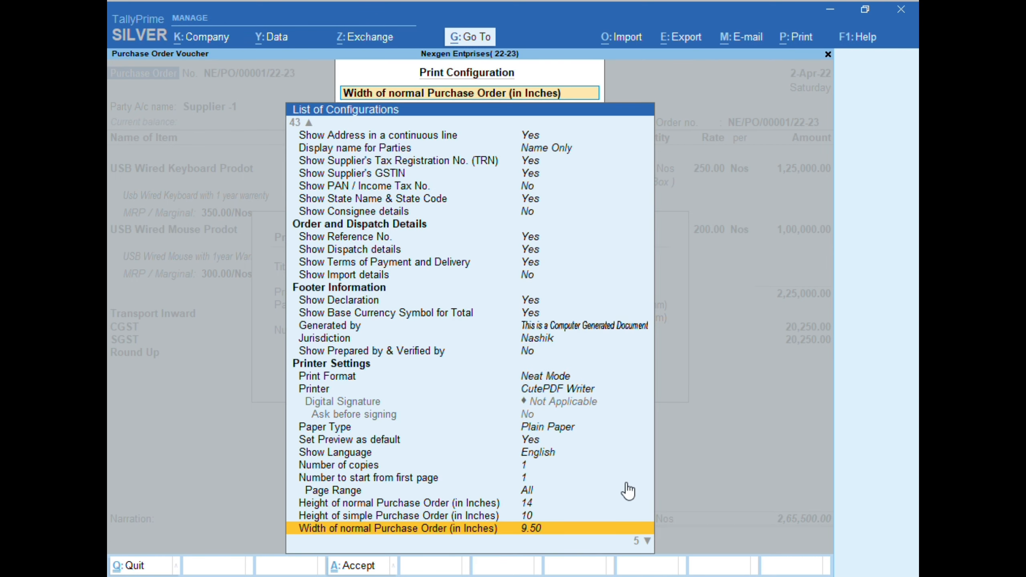
key("ctrl+a")
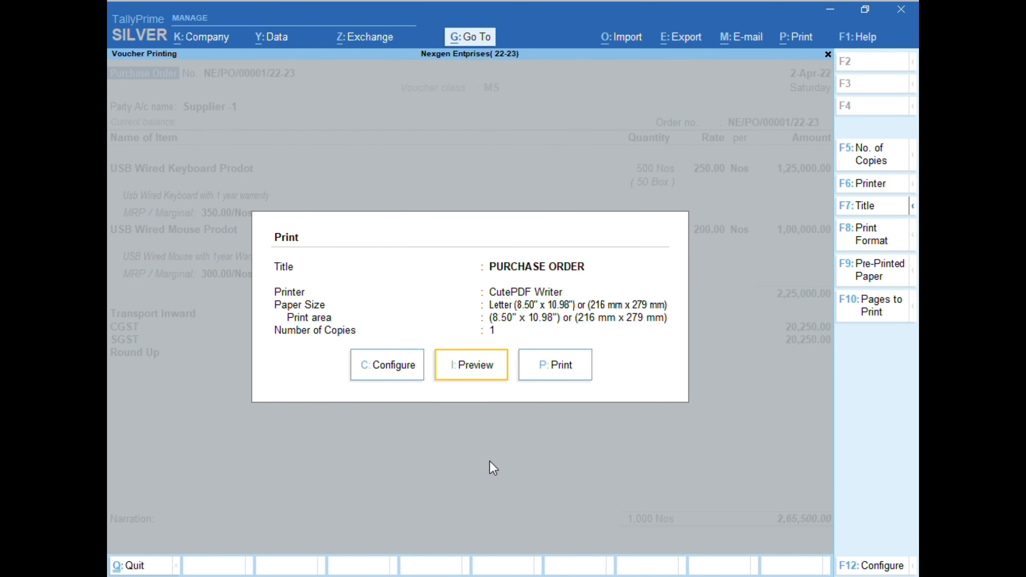
Set the paper size for the CutePDF Writer printer to A4
left_click(883, 190)
left_click(384, 310)
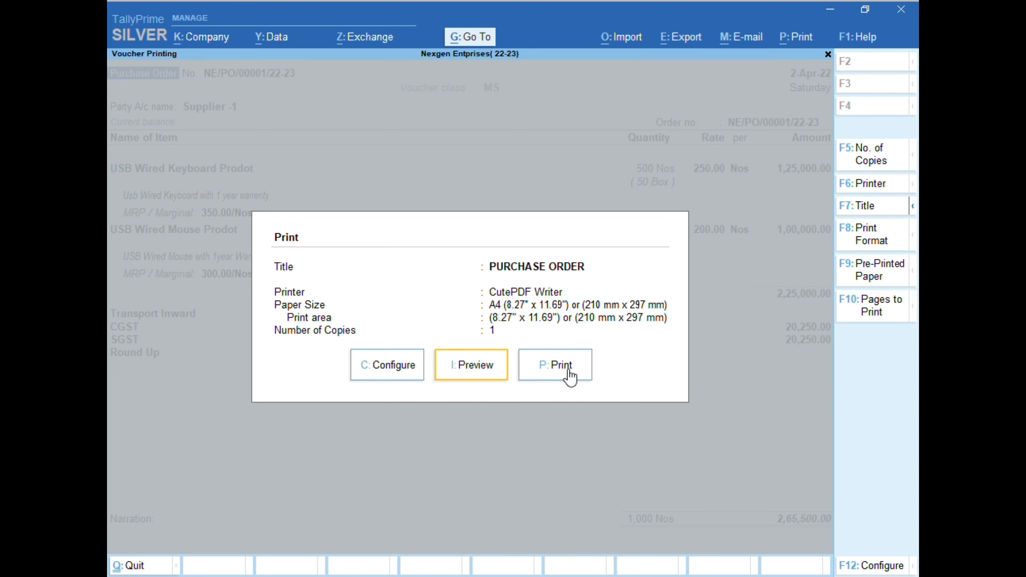
Preview the purchase order's printout, zoom in to examine its layout, and close the preview
left_click(450, 377)
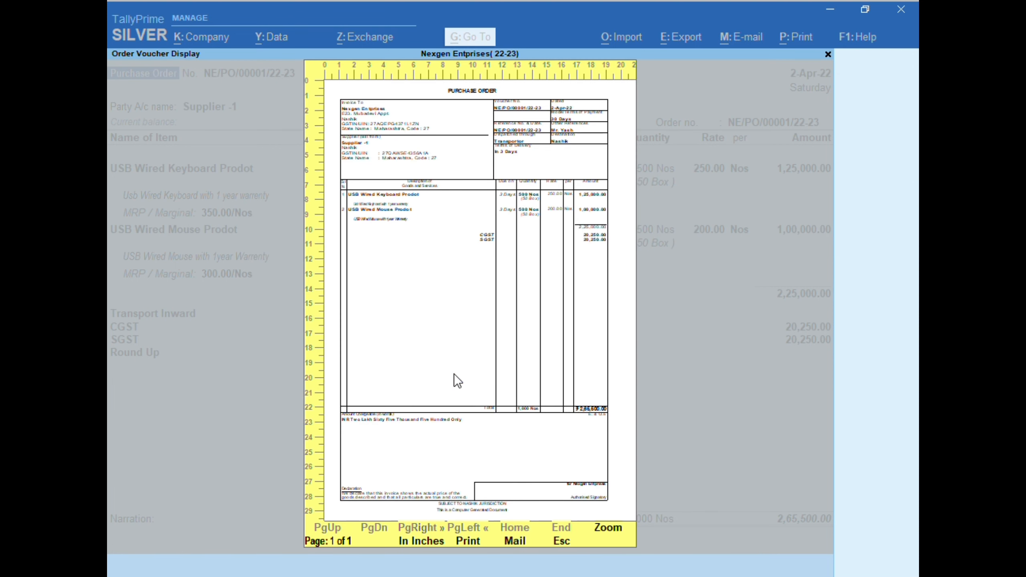
left_click(598, 530)
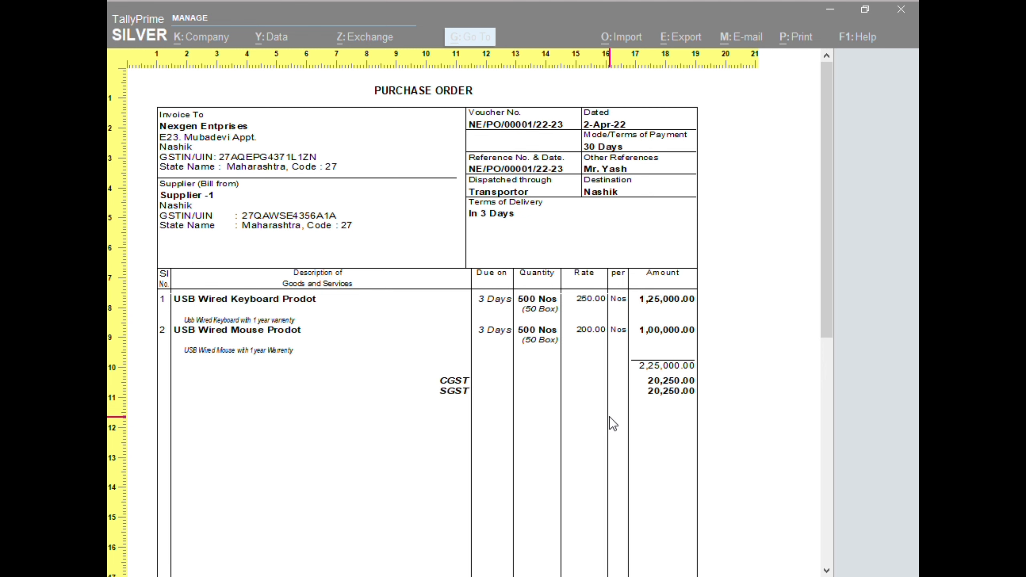
key("Escape")
key("Escape")
key("Escape")
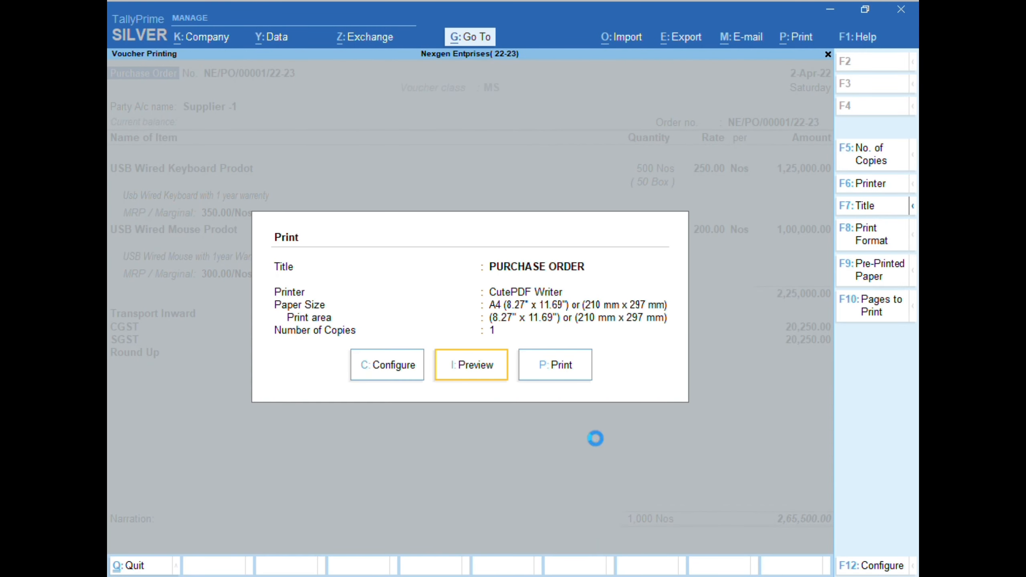
Leave printing and quit the order voucher creation, and open the list of voucher types for alteration
key("Escape")
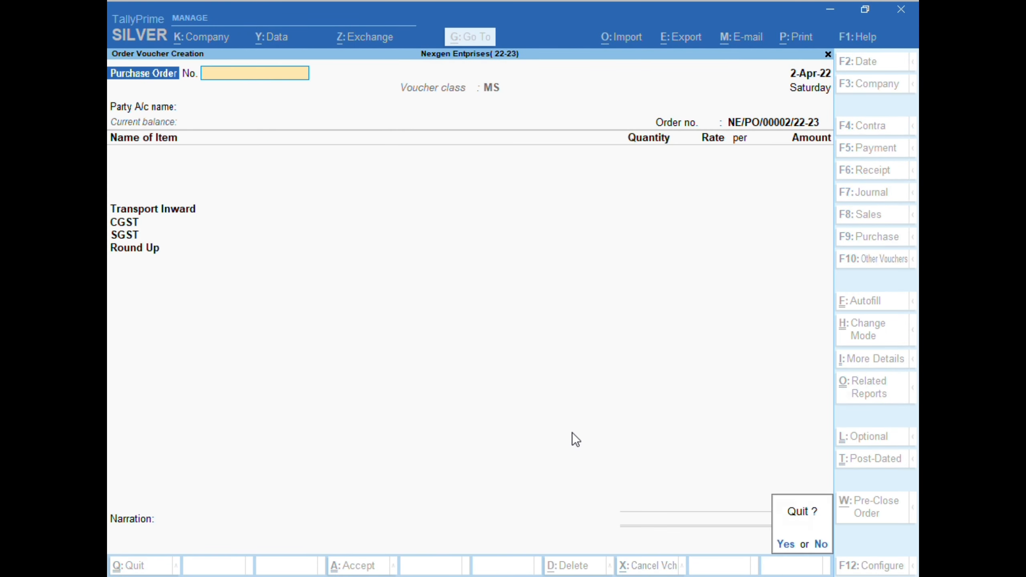
key("Return")
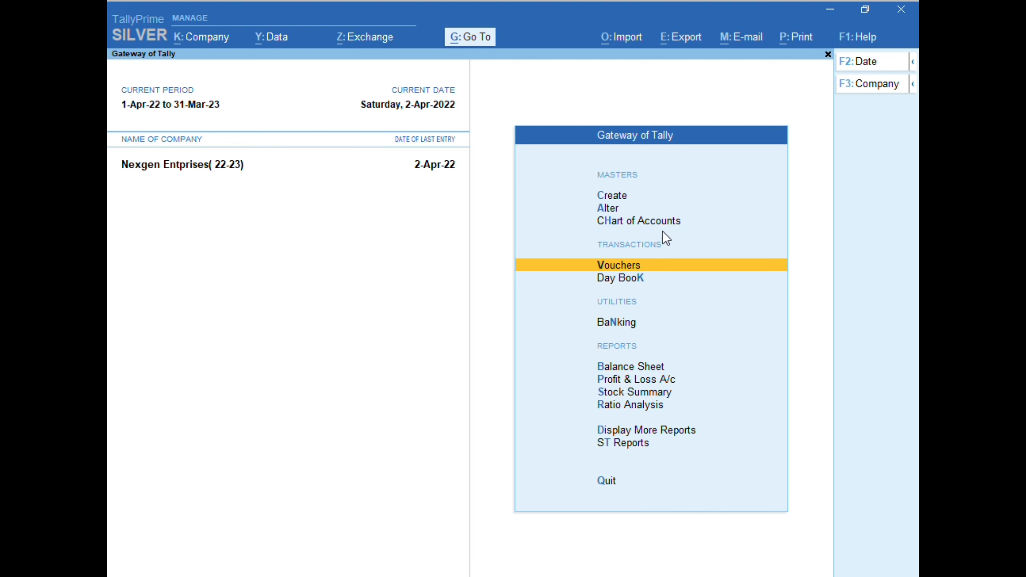
key("a")
key("Down")
key("Down")
key("Down")
key("Return")
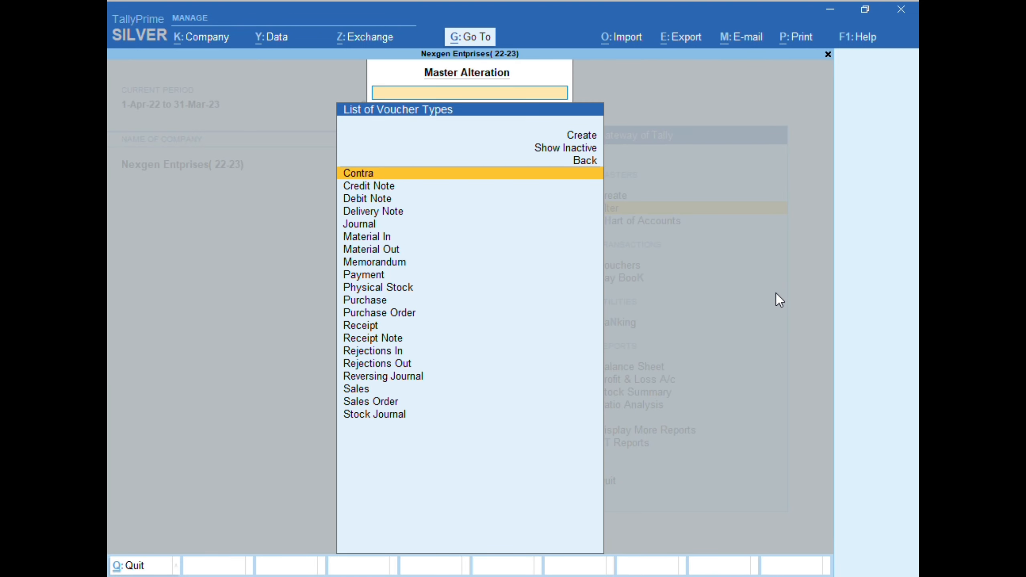
Activate the Receipt Note voucher type, keep its Automatic (Manual Override) numbering, and save it
key("Down")
key("Down")
key("Down")
key("Down")
key("Down")
key("Down")
key("Down")
key("Down")
key("Down")
key("Down")
key("Down")
key("Down")
key("Down")
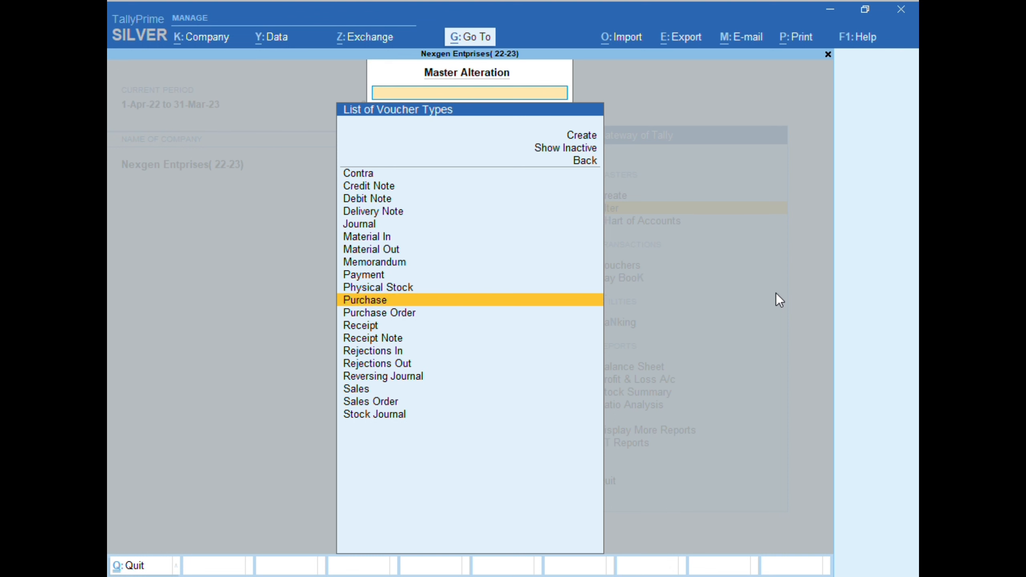
key("Return")
key("Return")
key("Return")
key("Return")
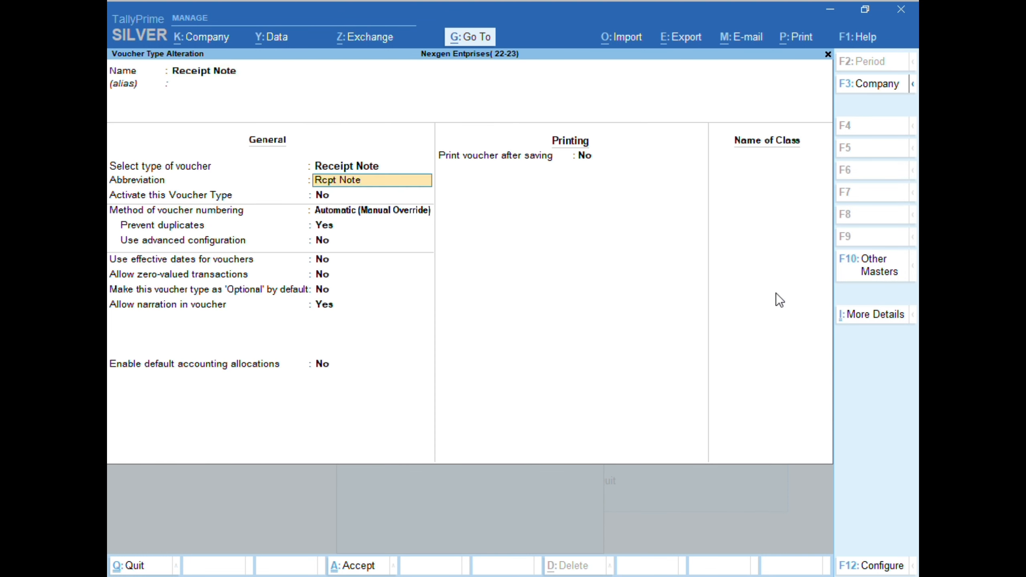
type("y")
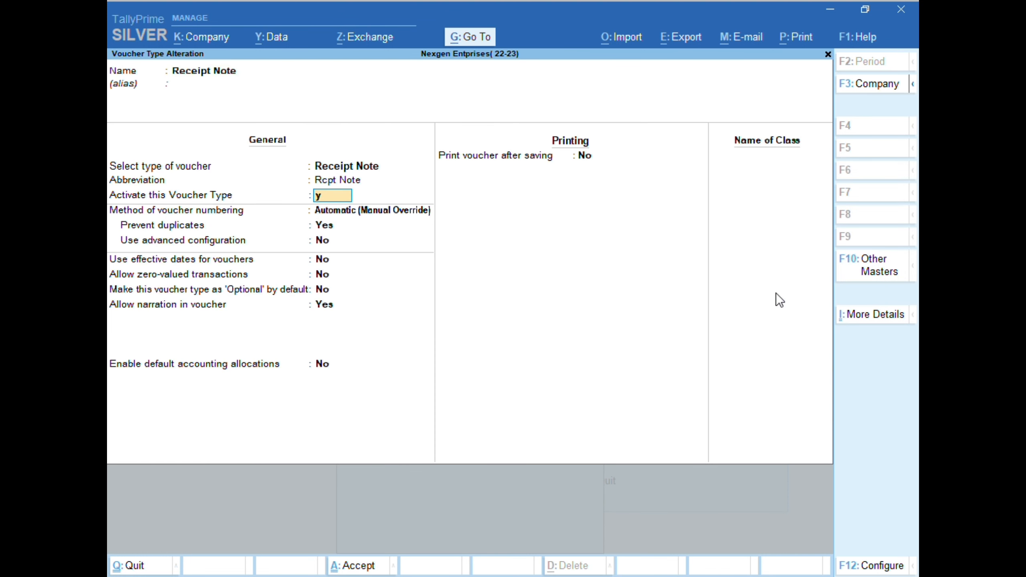
key("Return")
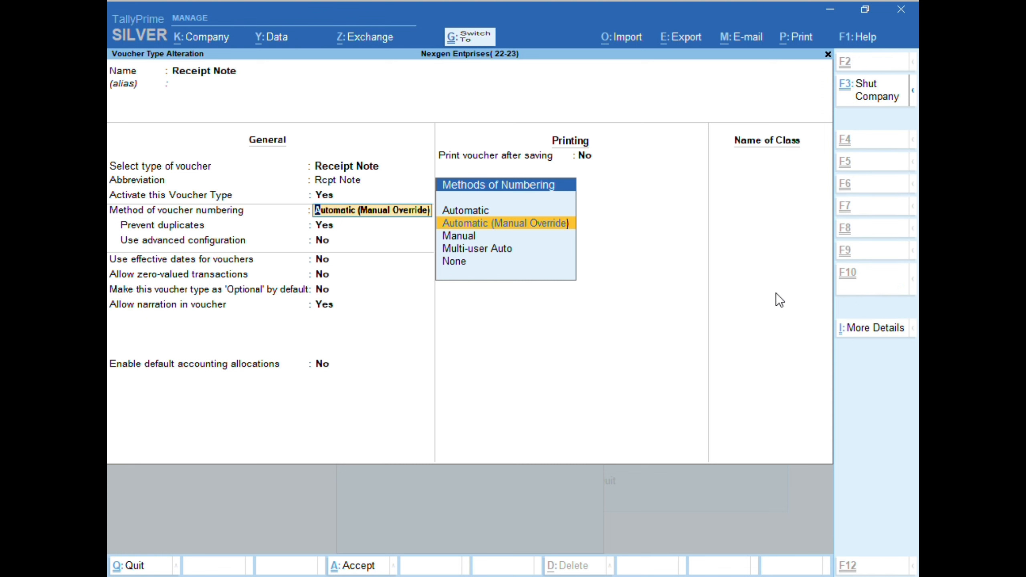
key("ctrl+a")
key("Up")
key("Up")
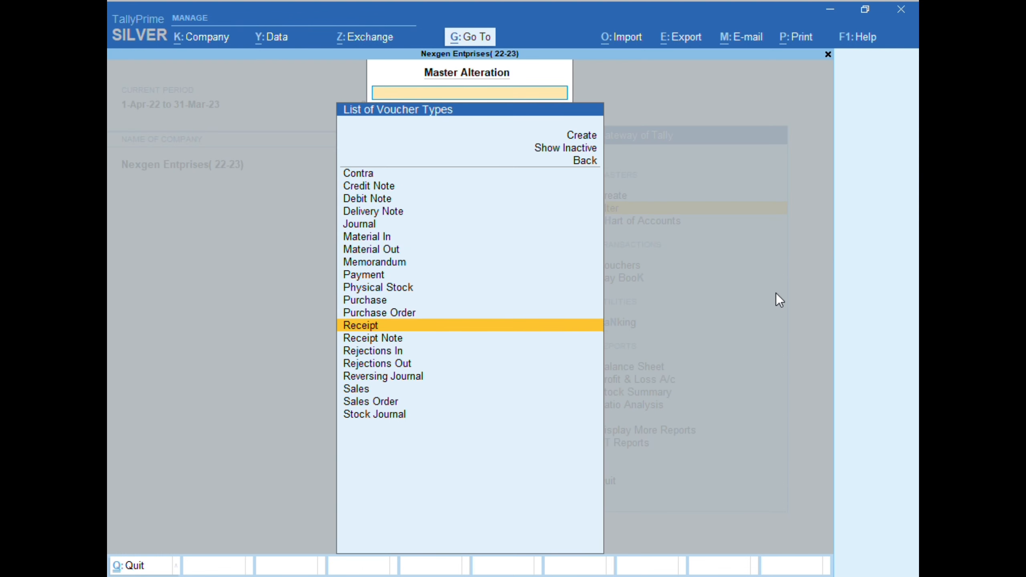
Open the Purchase Order voucher type for alteration and turn on its advanced numbering configuration
key("Return")
key("Return")
key("Return")
key("Return")
key("Return")
key("Return")
key("Return")
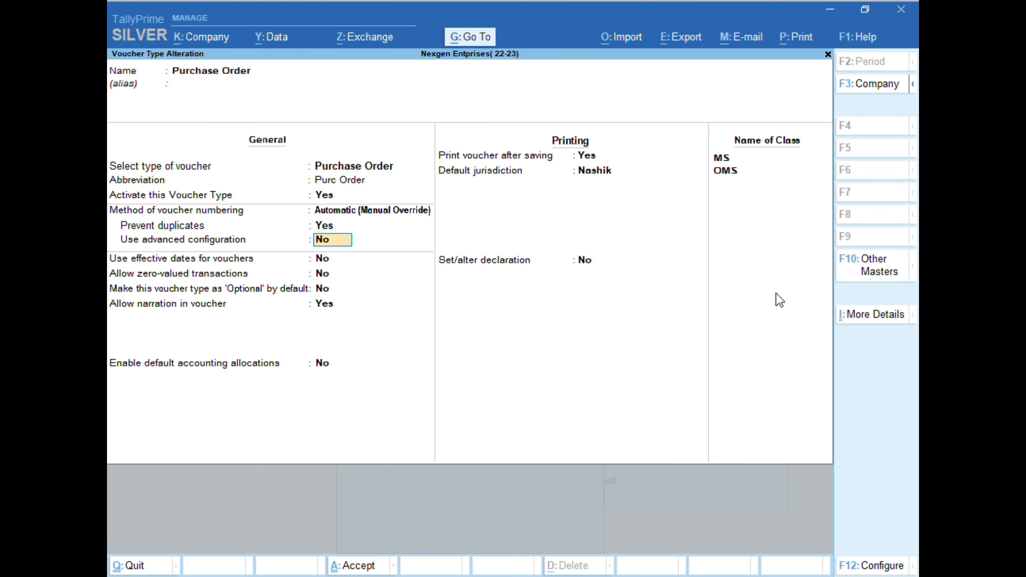
type("y")
key("Return")
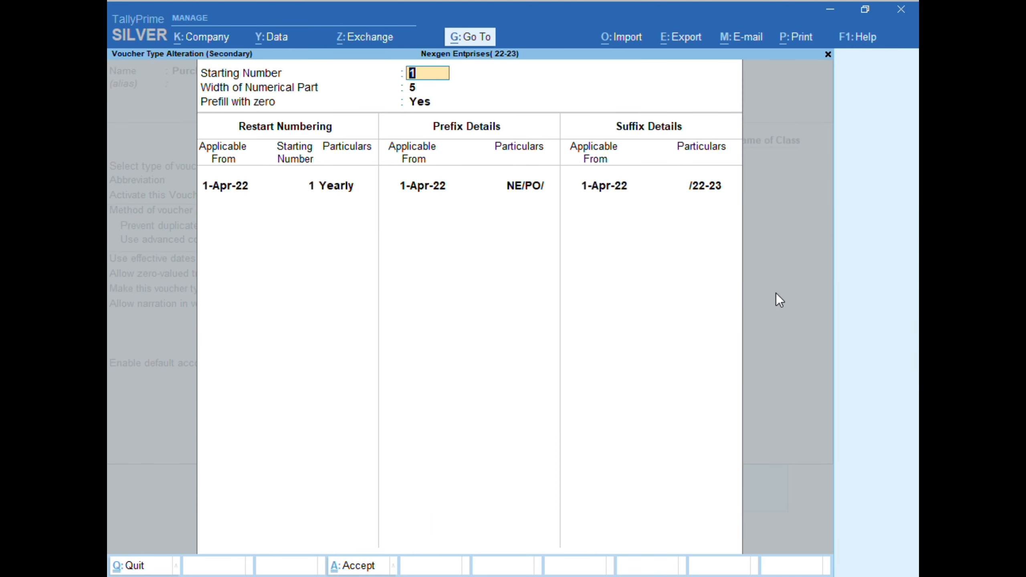
Set the width of the numerical part to 4, keep zero prefilling on, and save the Purchase Order voucher type
key("Return")
type("4")
key("Return")
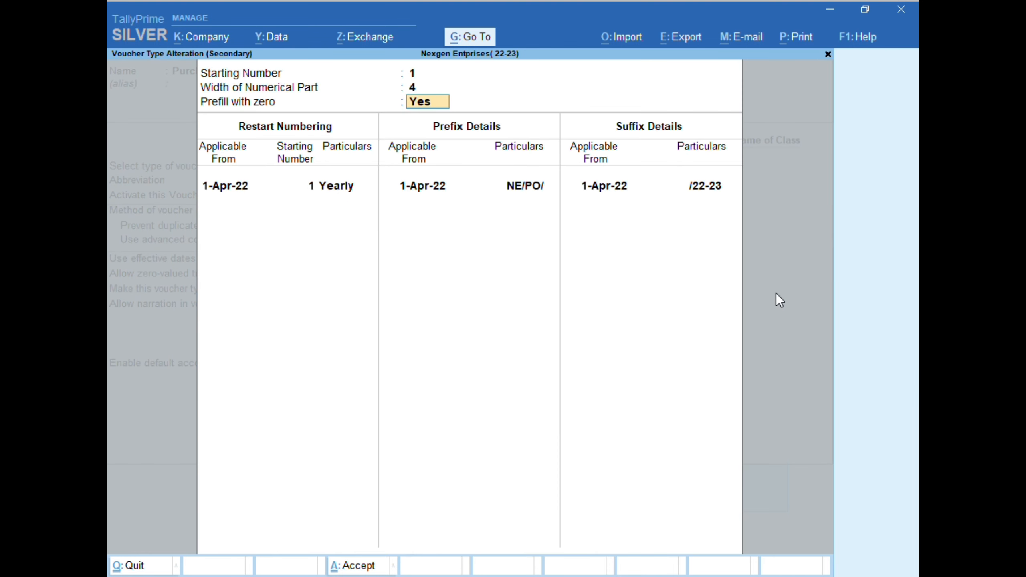
key("Return")
key("ctrl+a")
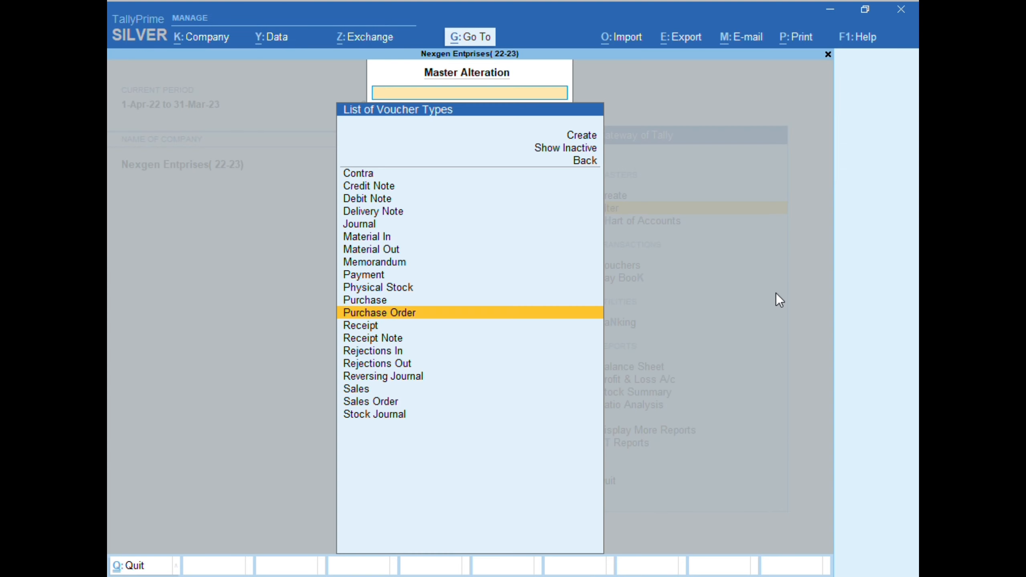
Leave master alteration, open voucher entry, and switch to a new Receipt Note
key("Escape")
key("Escape")
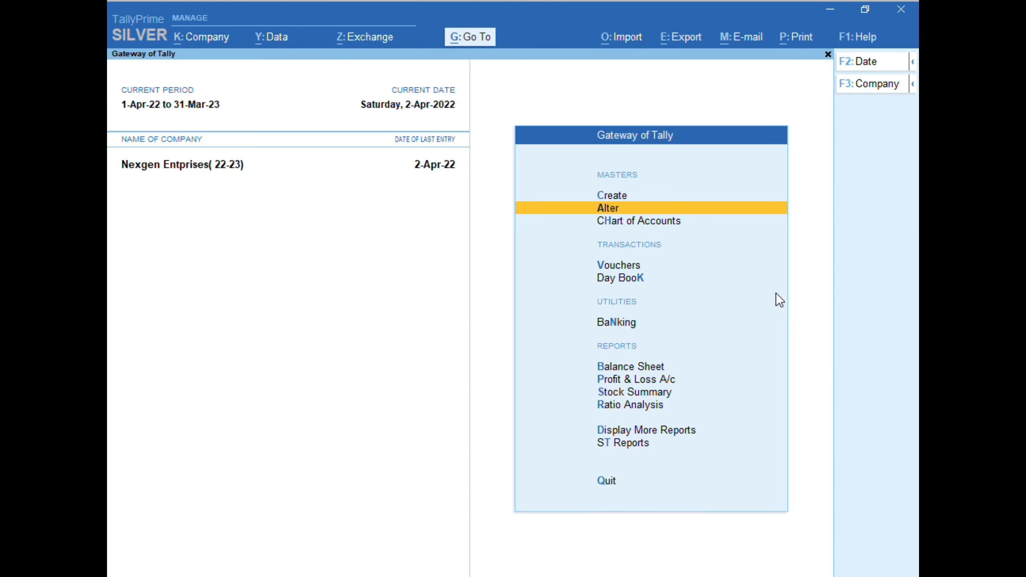
key("Escape")
key("Escape")
key("Down")
key("Down")
key("Down")
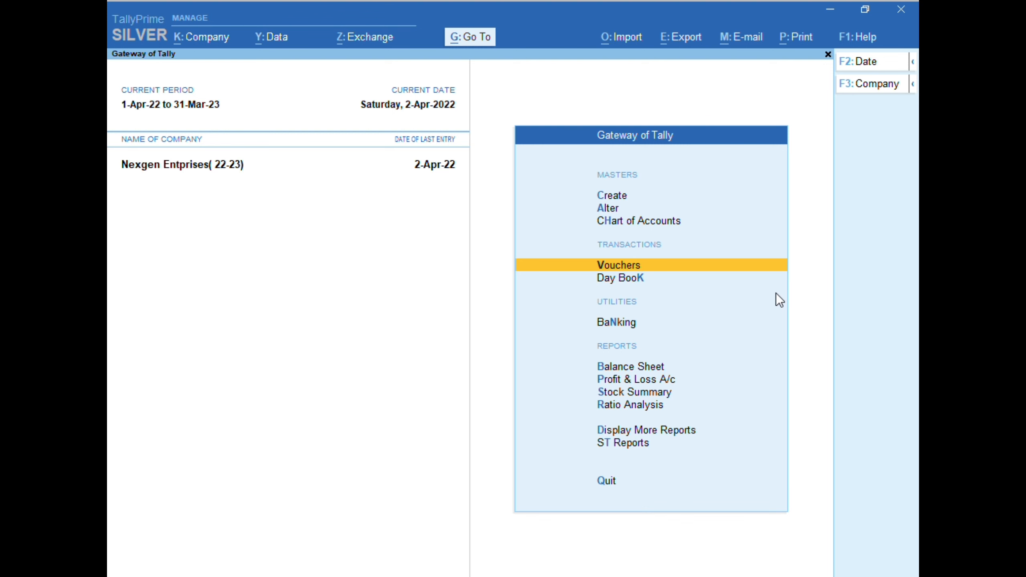
key("Return")
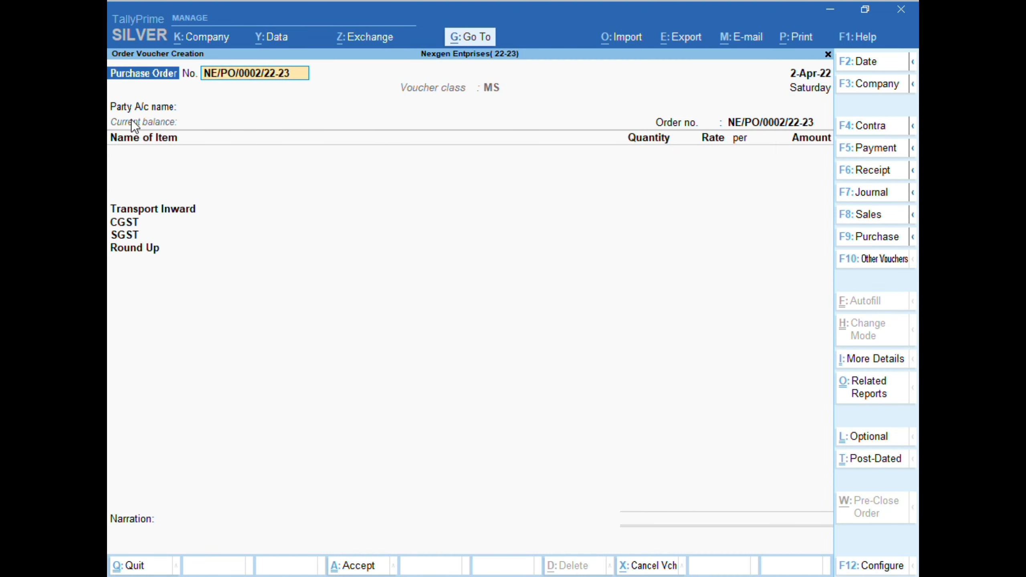
left_click(913, 237)
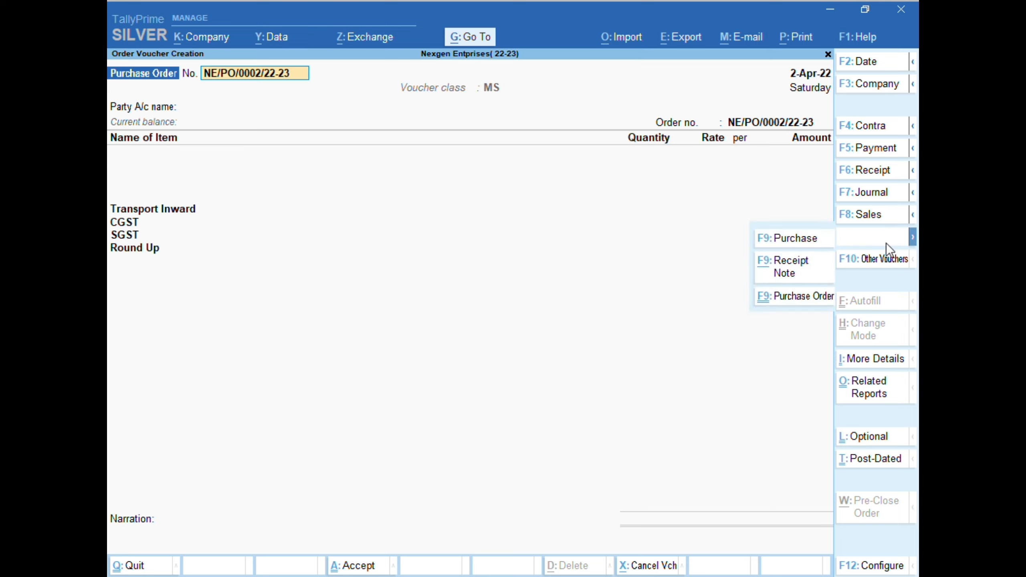
left_click(780, 270)
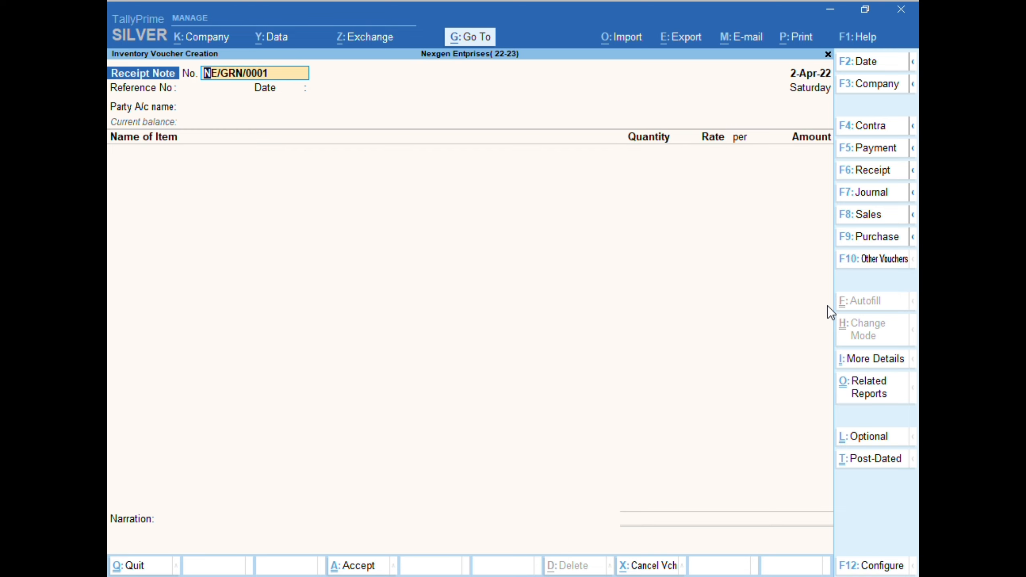
Date the receipt note 5-Apr-22 and enter SP1/0223 as its reference number, keeping the same reference date
key("F2")
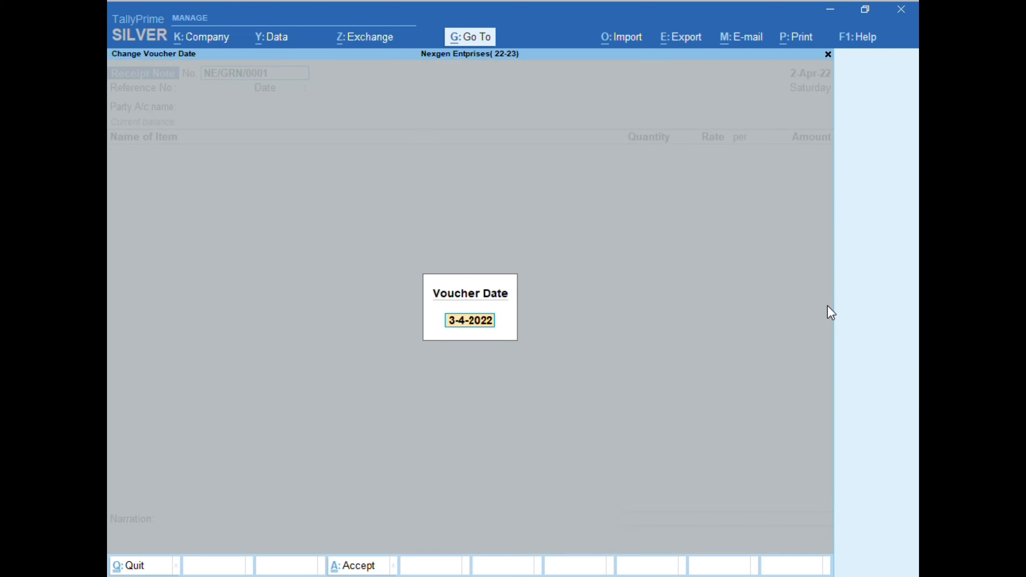
type("5")
key("Return")
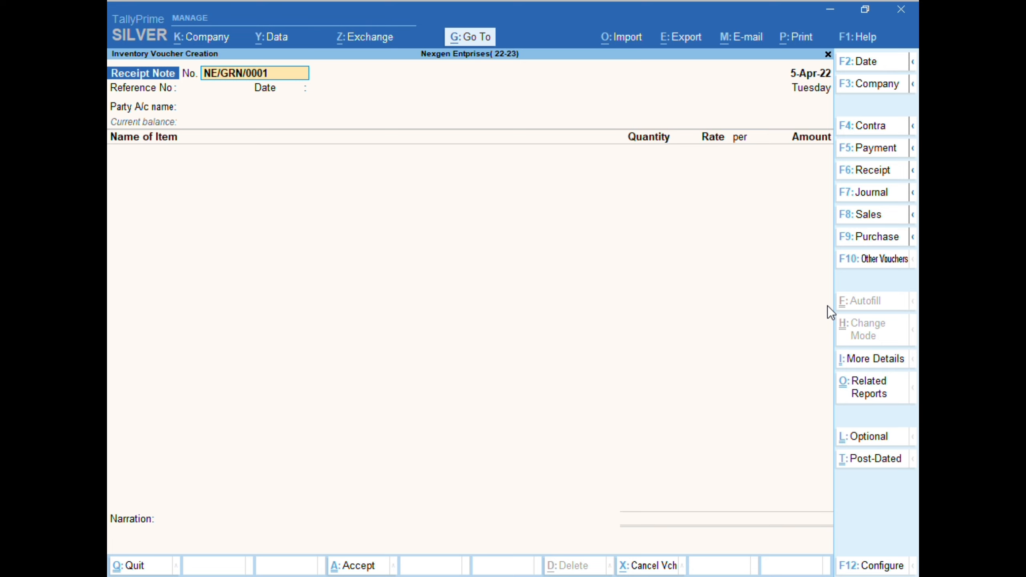
key("Return")
key("Return")
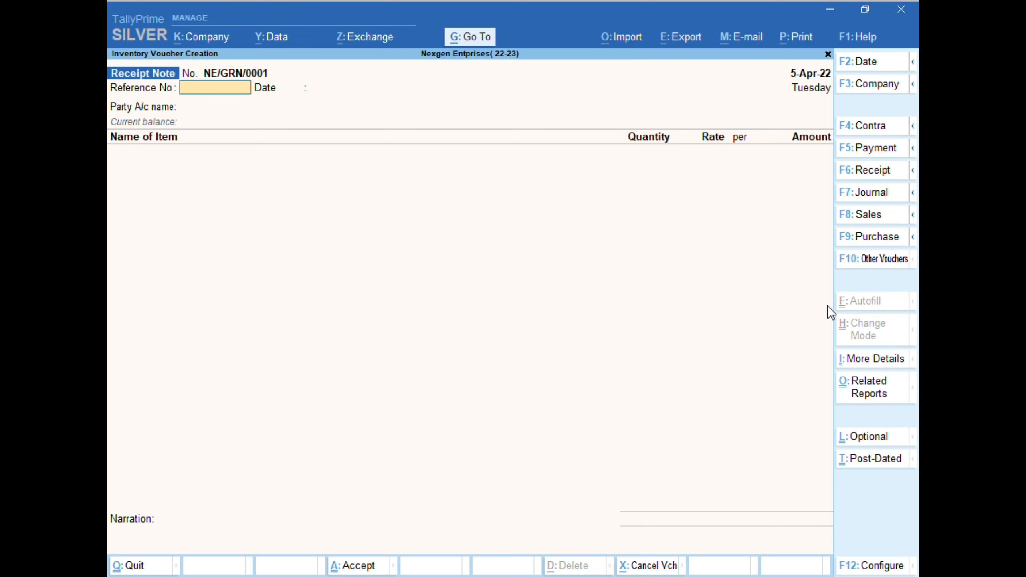
type("SP1/0223")
key("Return")
key("Return")
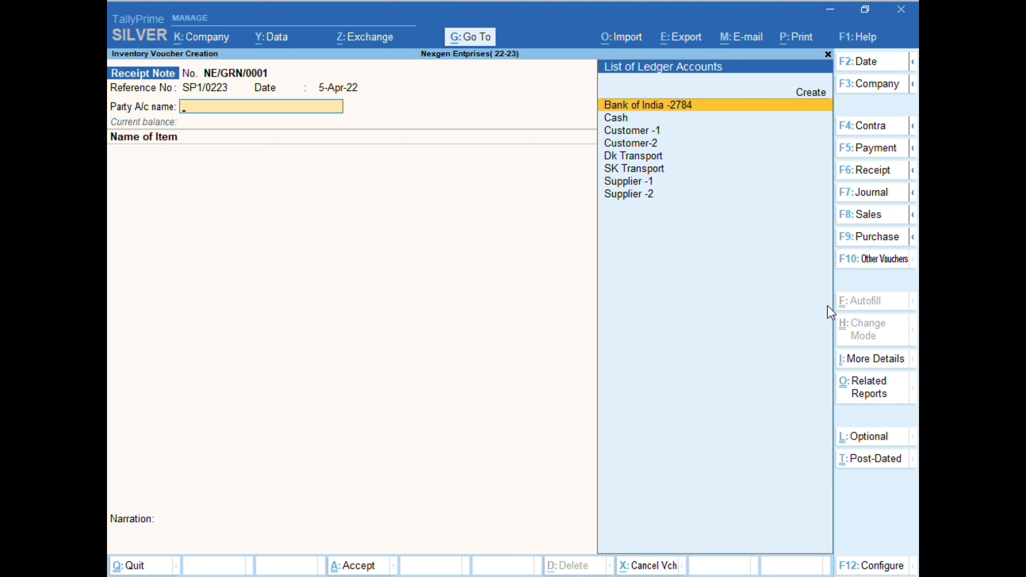
Select Supplier -1 as the receipt note's party account
key("Down")
key("Down")
key("Down")
key("Down")
key("Down")
key("Down")
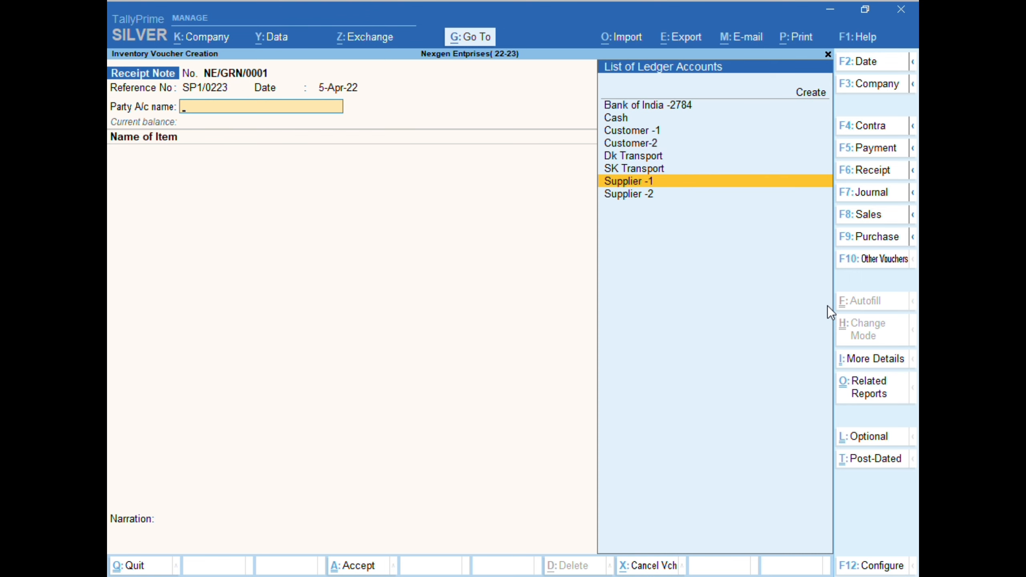
key("Return")
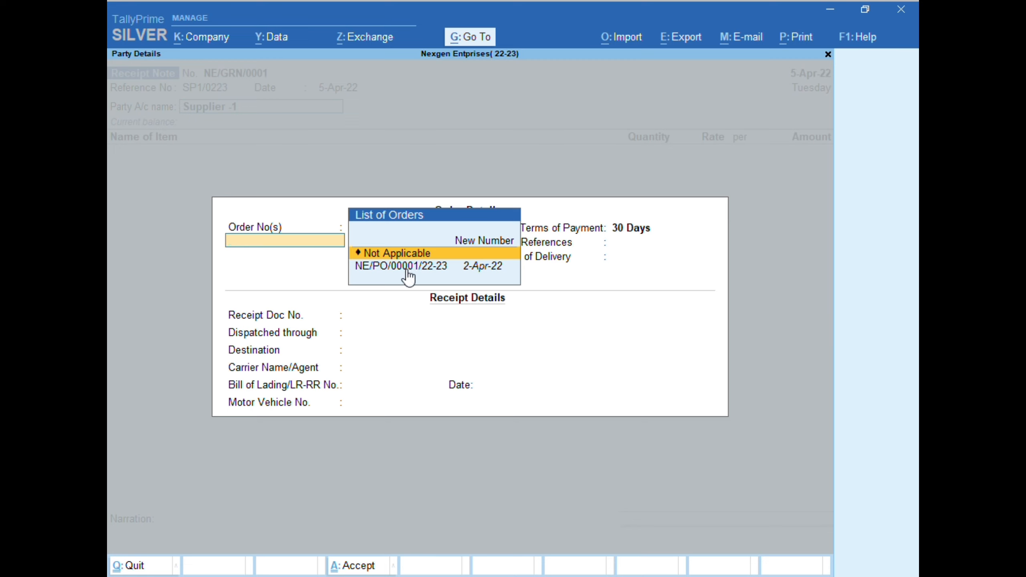
Link the supplier's pending purchase order dated 2-Apr-22 to the receipt note
key("Down")
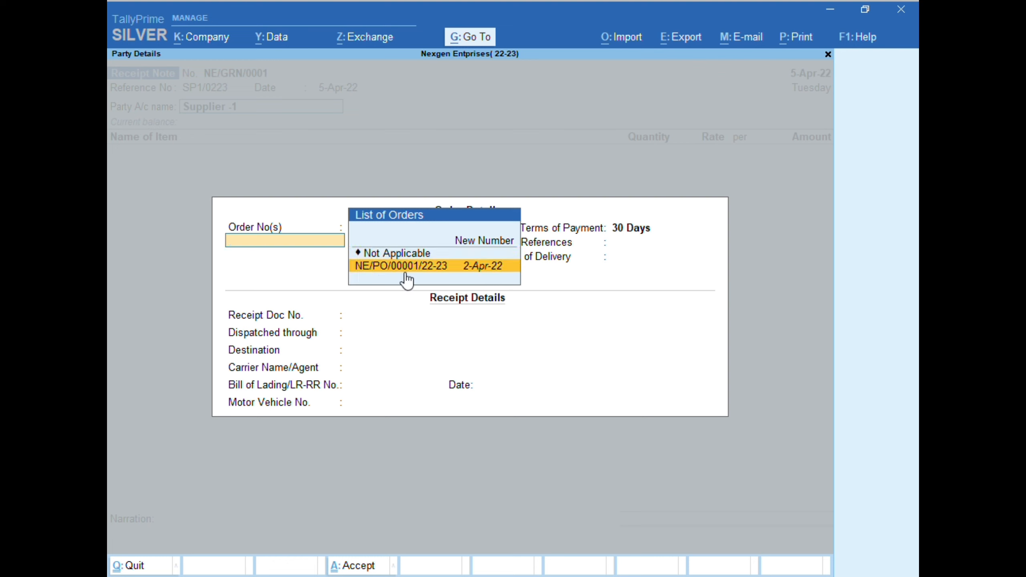
key("Up")
key("Down")
key("Return")
left_click(406, 271)
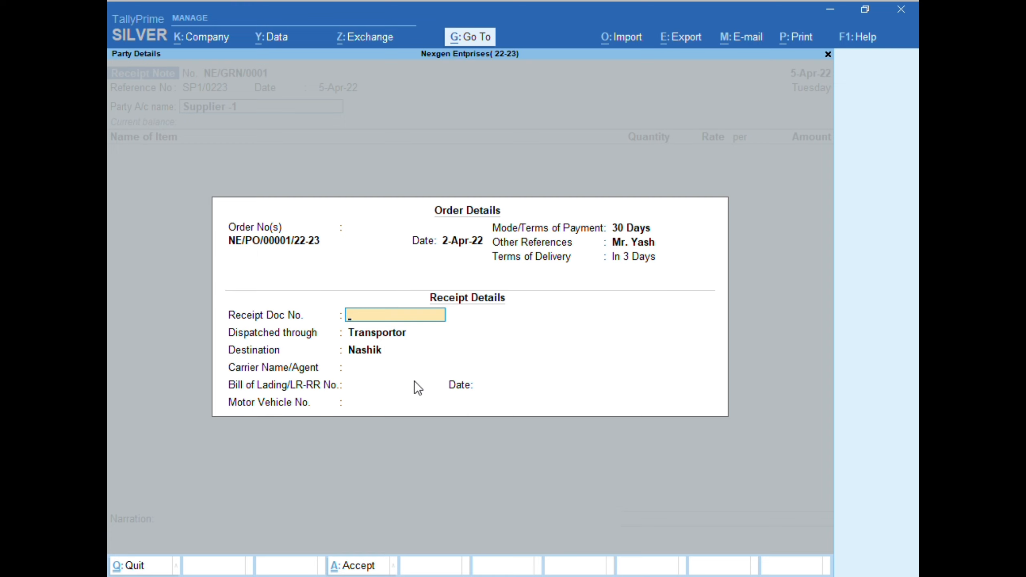
Enter SP1/0223 as the receipt document number, leave carrier, lading and vehicle details blank, and accept the Supplier -1 party details
type("SP1/0223")
key("Return")
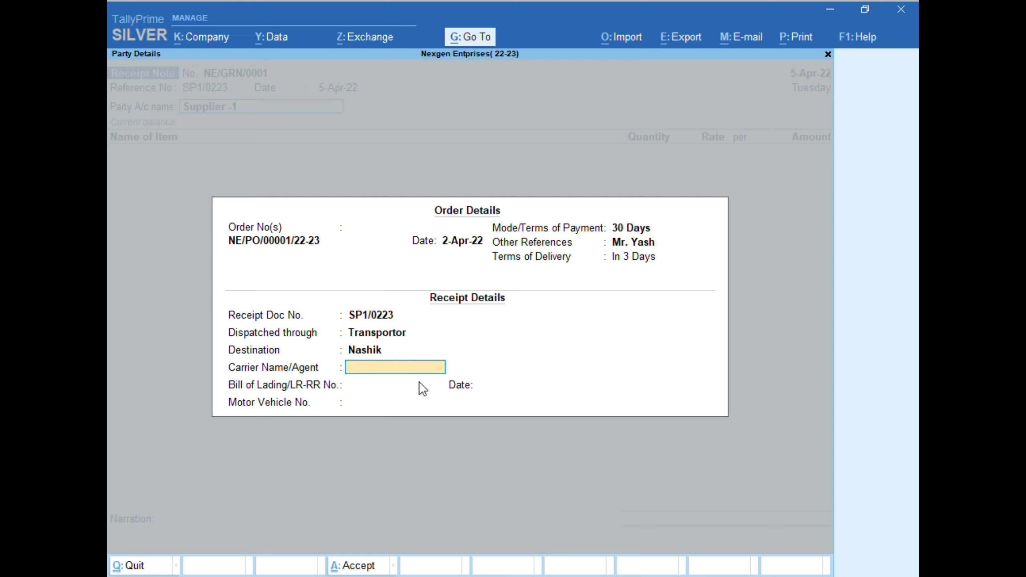
key("Return")
key("Return")
key("Return")
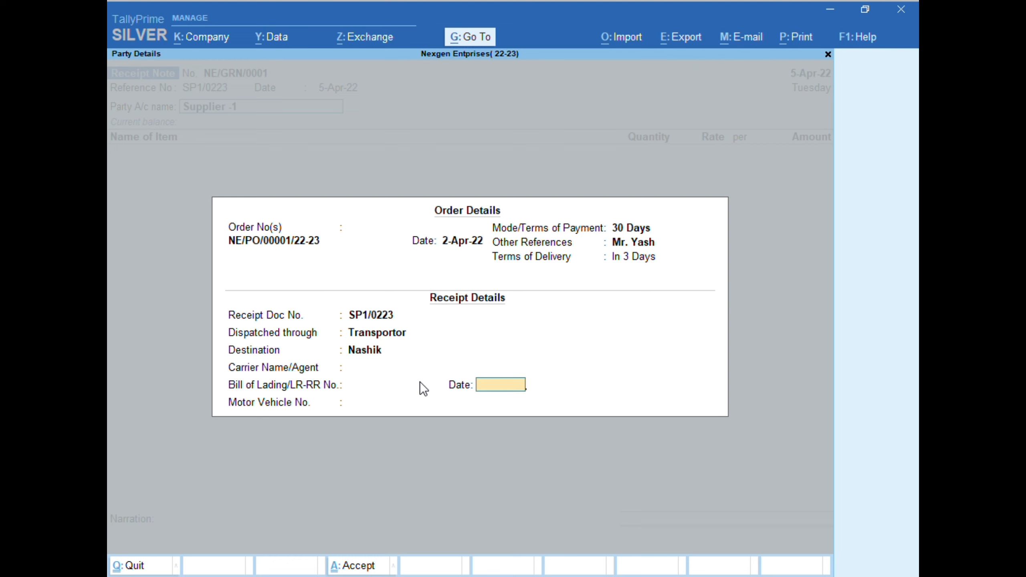
key("Return")
key("Return")
key("Return")
key("Return")
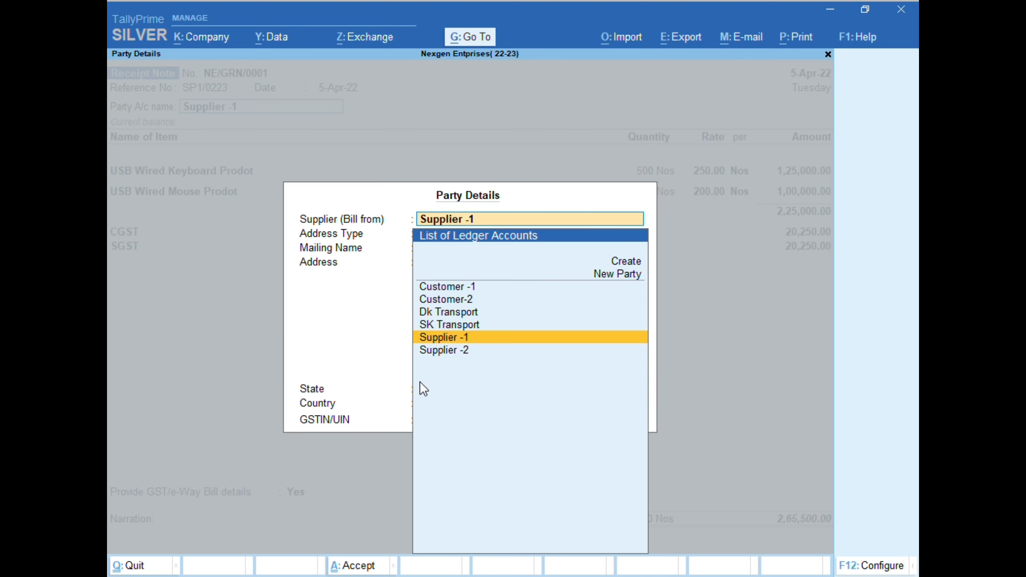
key("Return")
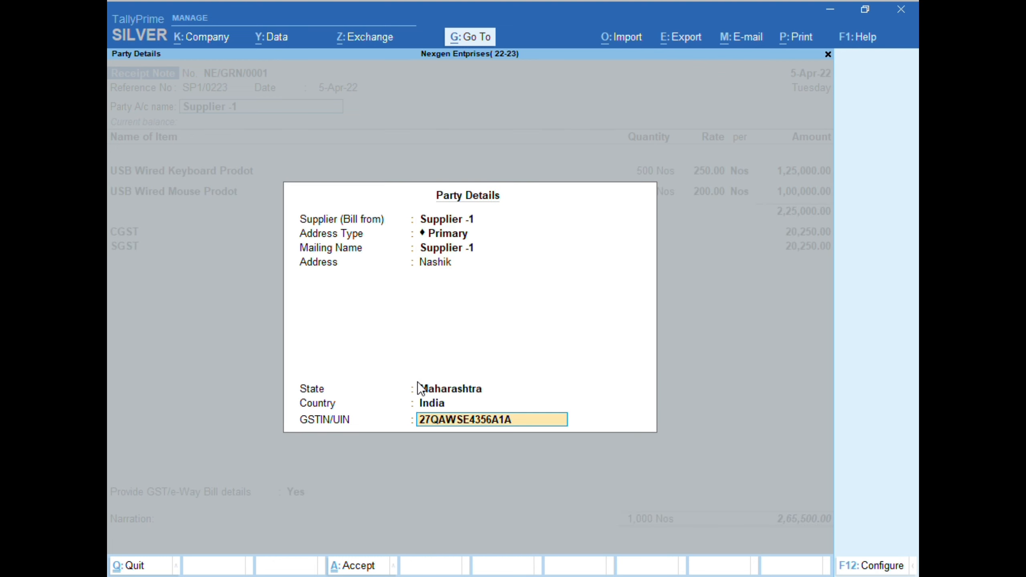
key("Return")
Set the received quantity of USB Wired Keyboard Prodot to 100 Nos against the purchase order and end its item allocation
key("Return")
key("Return")
key("Return")
key("Return")
key("Return")
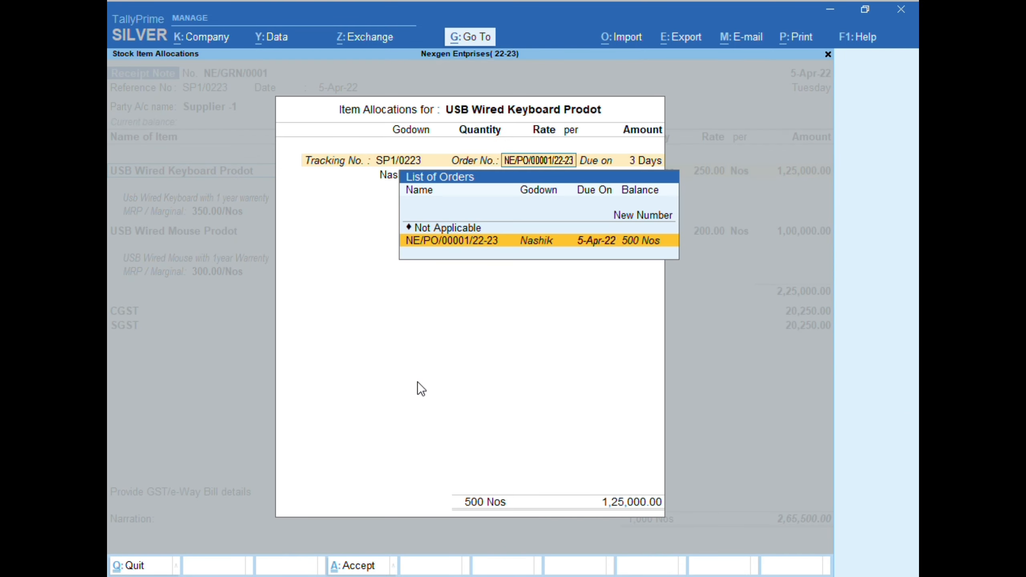
key("BackSpace")
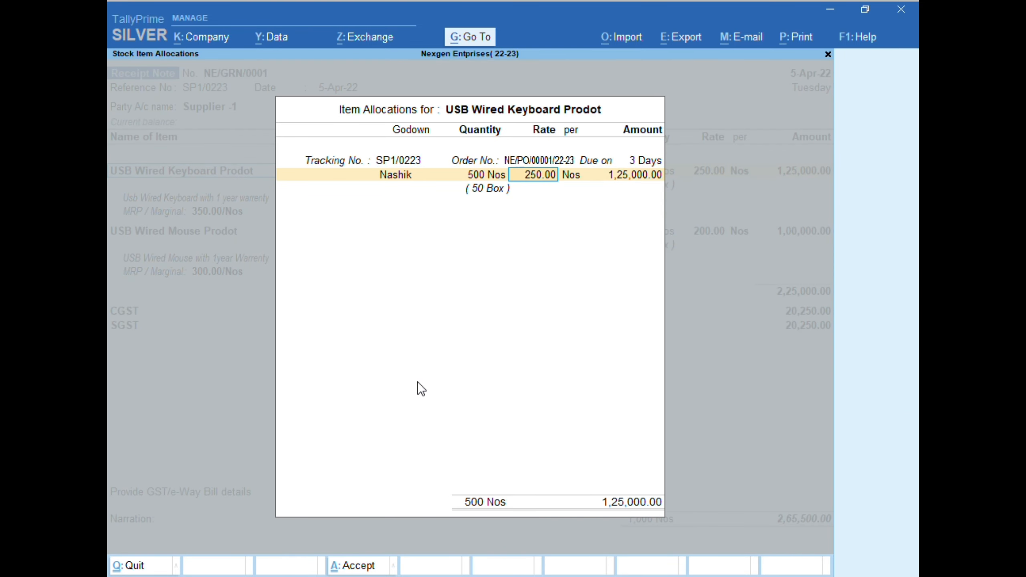
key("BackSpace")
type("100")
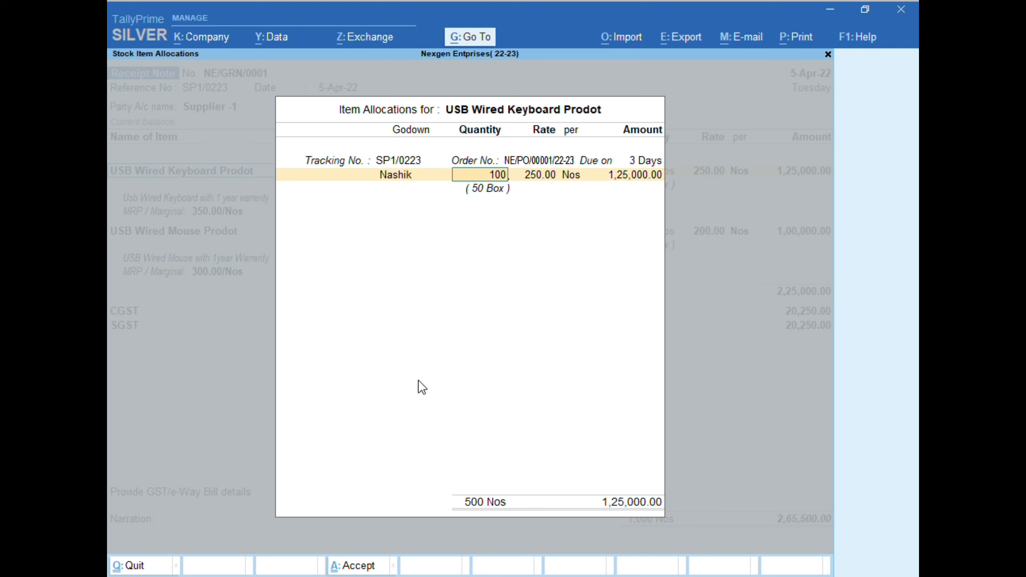
key("Return")
key("Return")
key("Return")
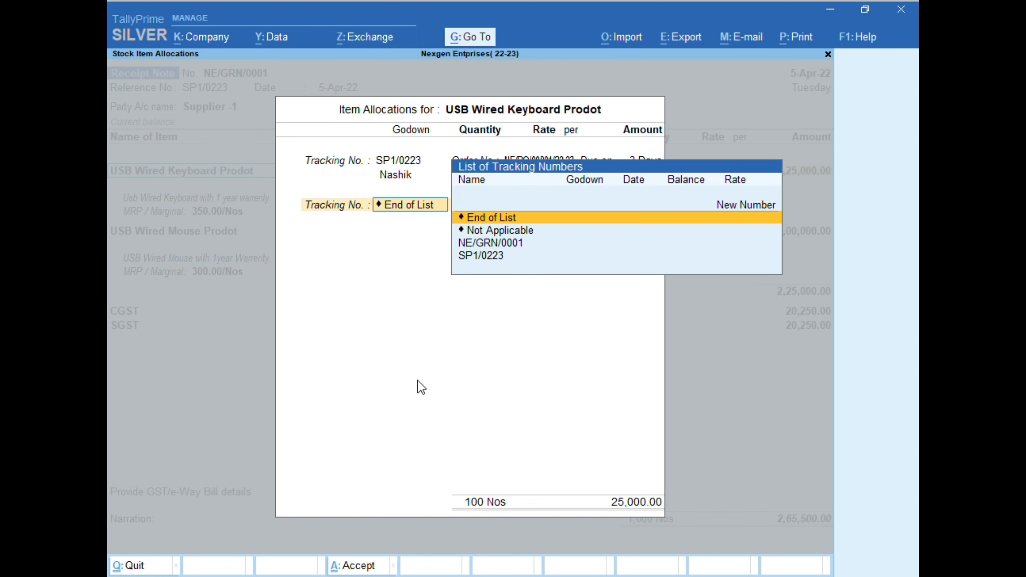
key("Return")
Allocate the keyboard's amount to the Purchase ledger and choose a purchase nature of transaction for its tax classification
key("Return")
key("Return")
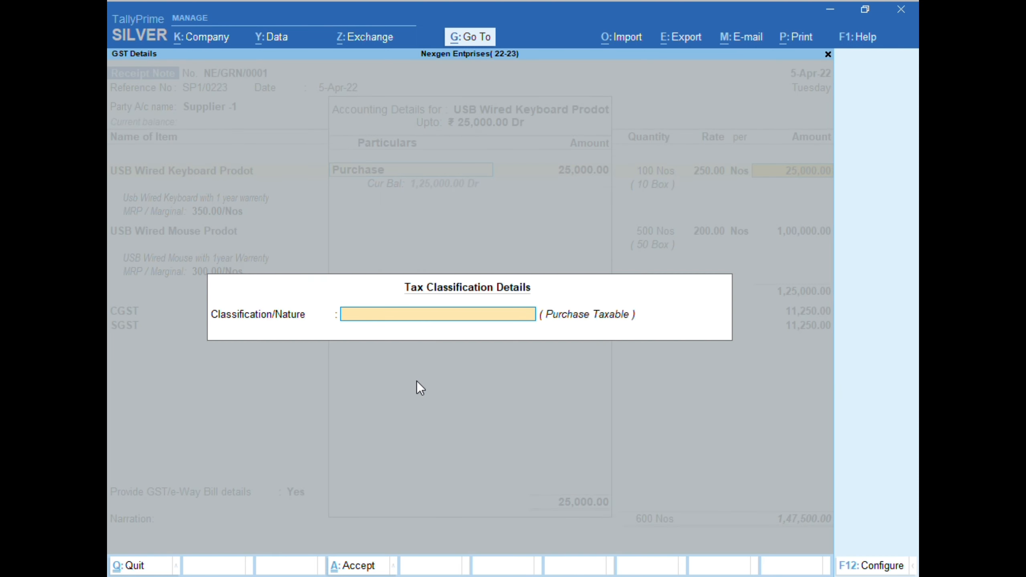
key("Escape")
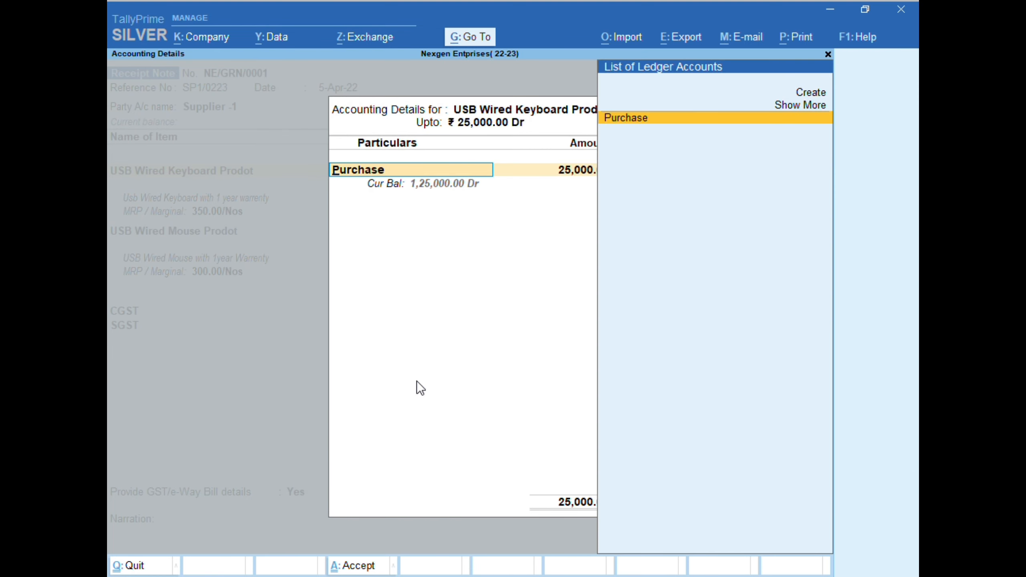
key("Return")
type("Pu")
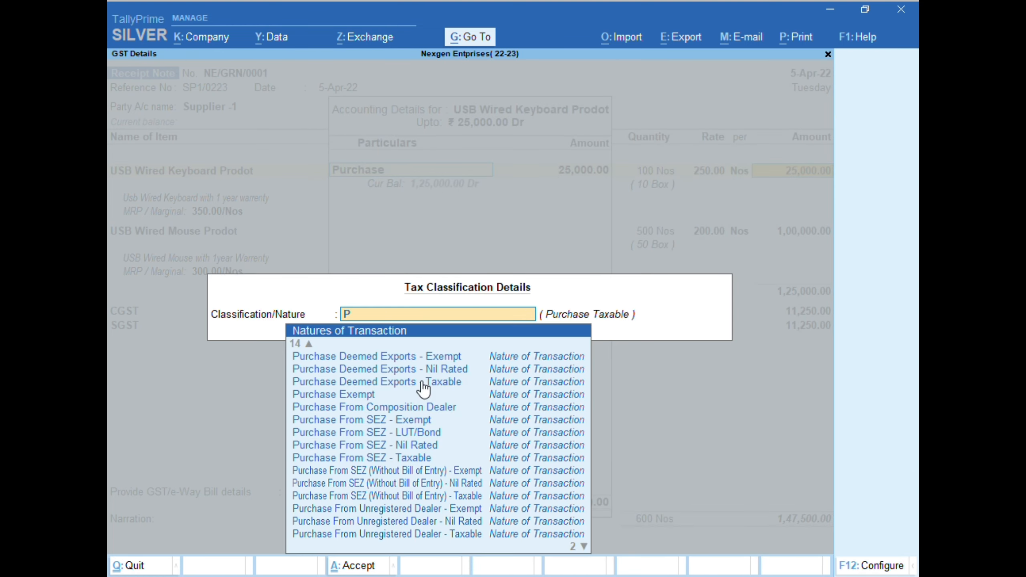
key("Down")
key("Down")
key("Down")
key("Down")
key("Down")
key("Down")
key("Down")
key("Down")
key("Down")
key("Down")
key("Down")
key("Down")
key("Down")
key("Down")
key("Down")
key("Down")
key("Down")
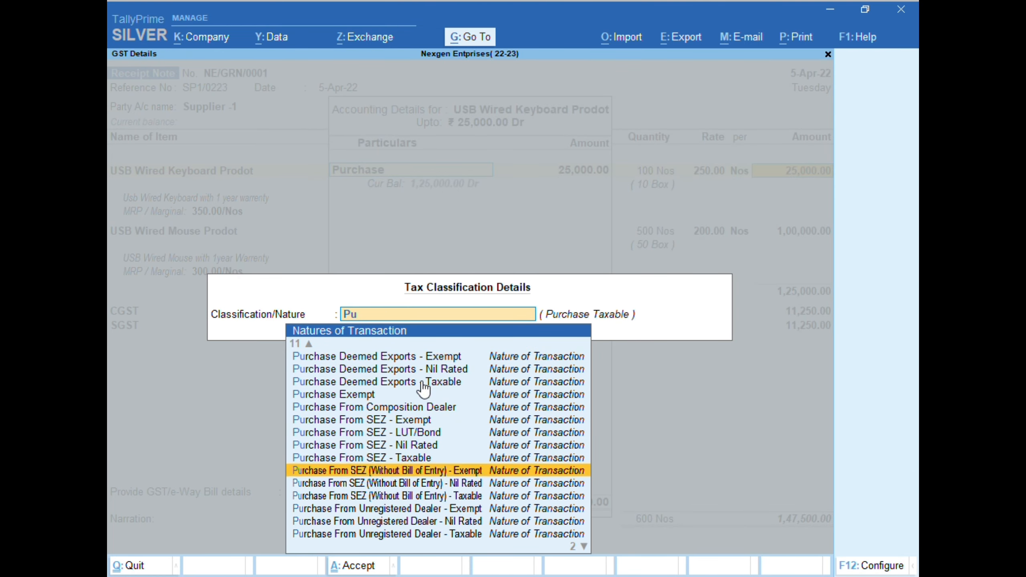
key("Return")
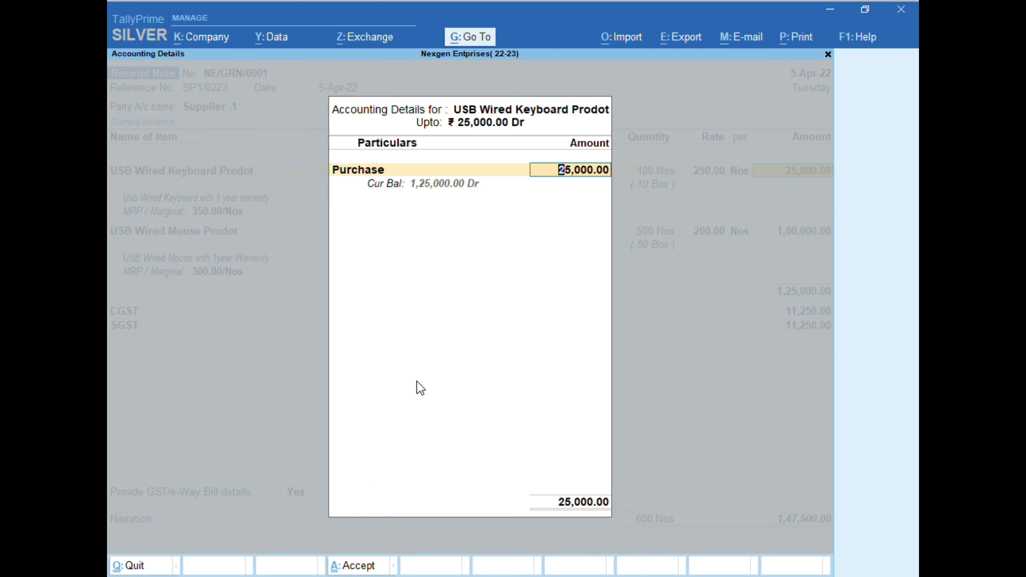
key("Return")
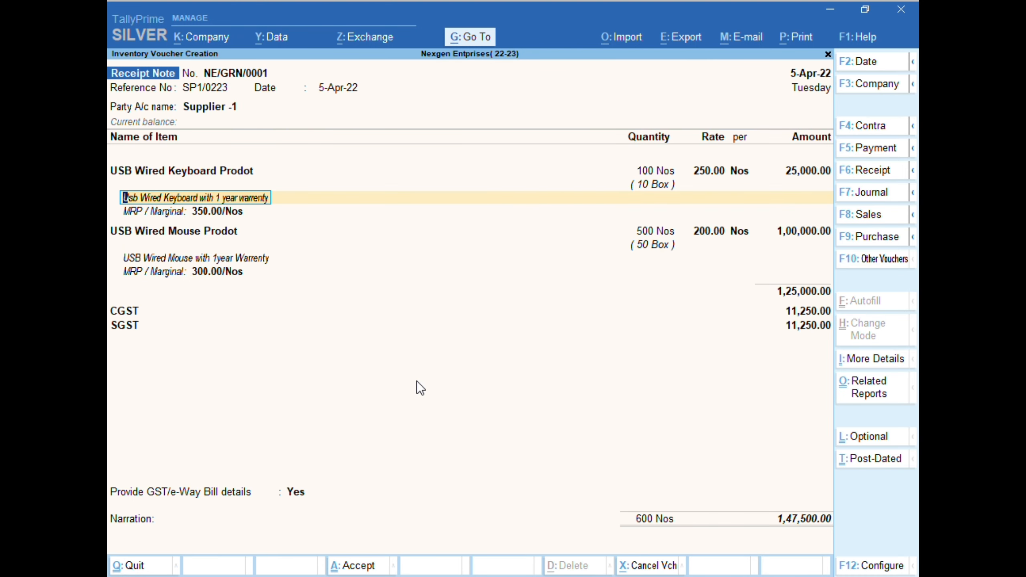
Keep the item descriptions and MRP values, and set USB Wired Mouse Prodot's received quantity to 100 Nos against the purchase order
key("Return")
key("Return")
key("Return")
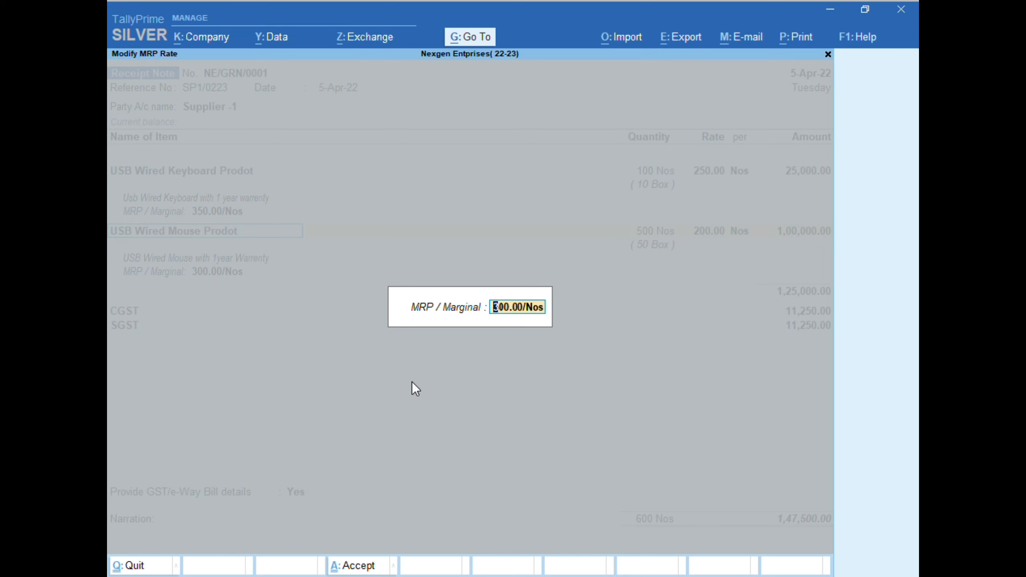
key("Return")
key("Return")
key("Return")
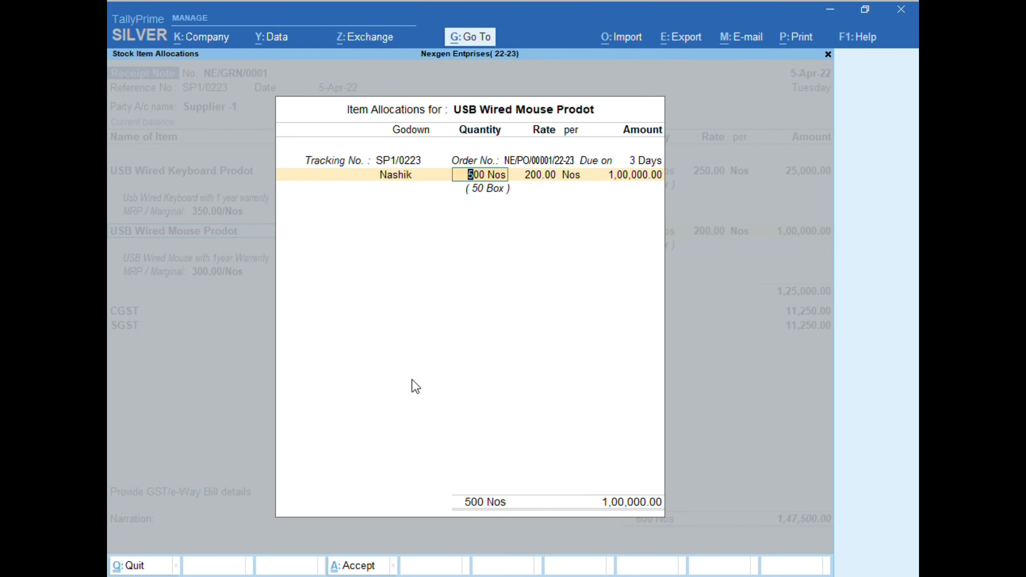
type("100")
key("Return")
key("Return")
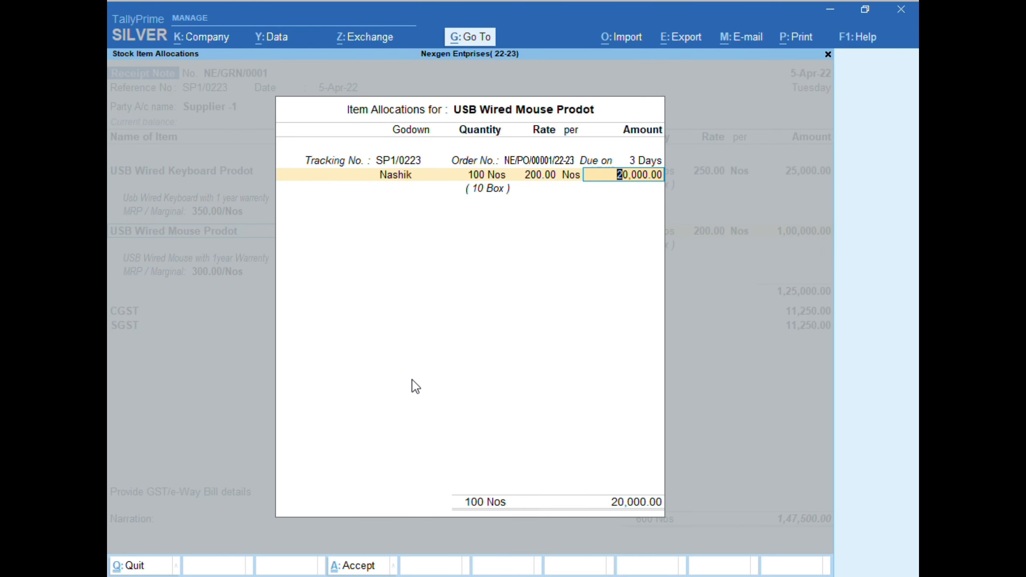
key("Return")
key("Return")
Allocate the mouse's 20,000.00 to the Purchase ledger and accept its accounting details and item description
key("Return")
key("Return")
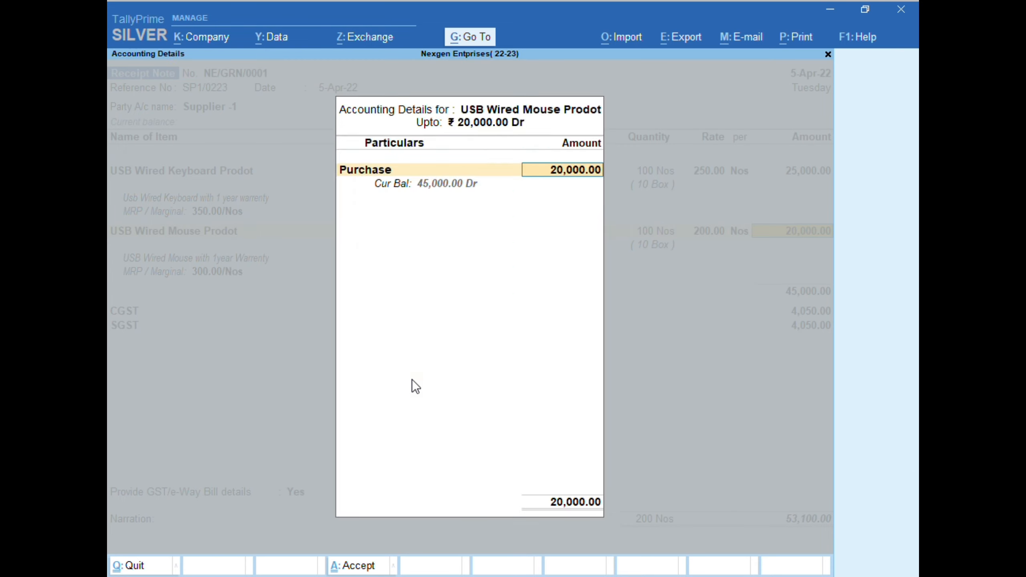
key("Return")
key("Return")
key("Return")
key("Return")
key("Return")
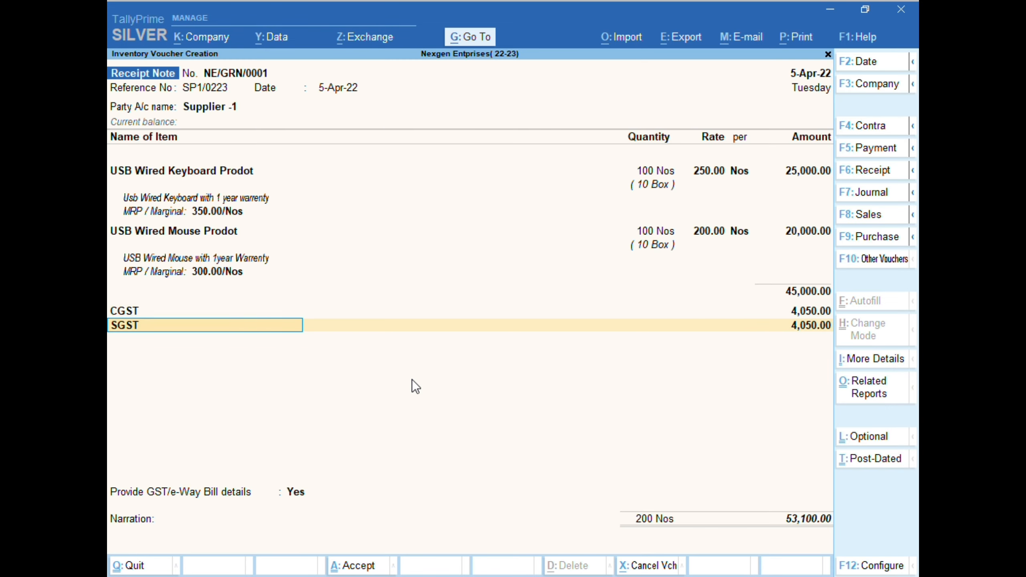
Keep the CGST and SGST lines, leave the e-Way Bill details and narration blank, and save the receipt note
key("Return")
key("Return")
key("Return")
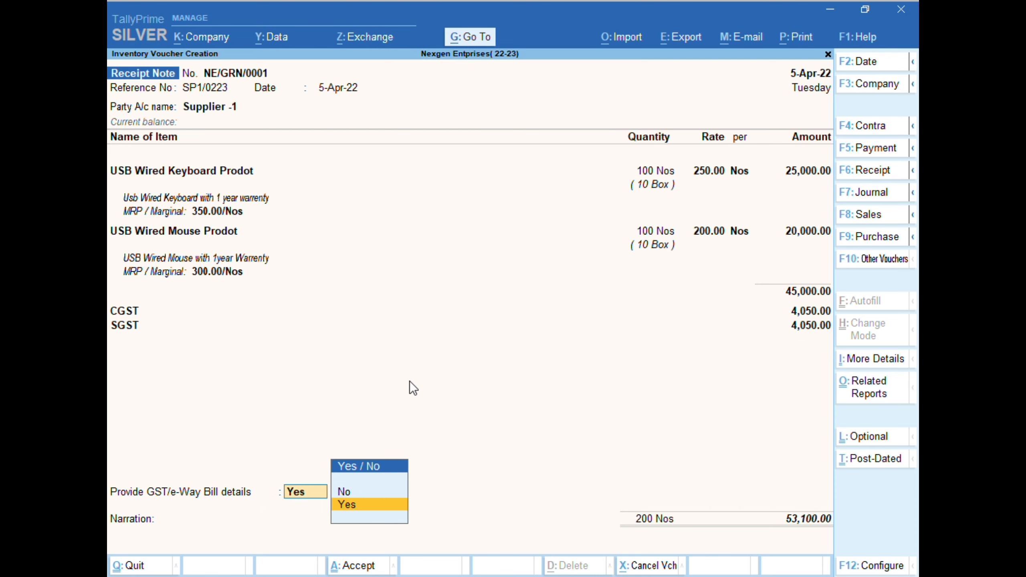
key("Return")
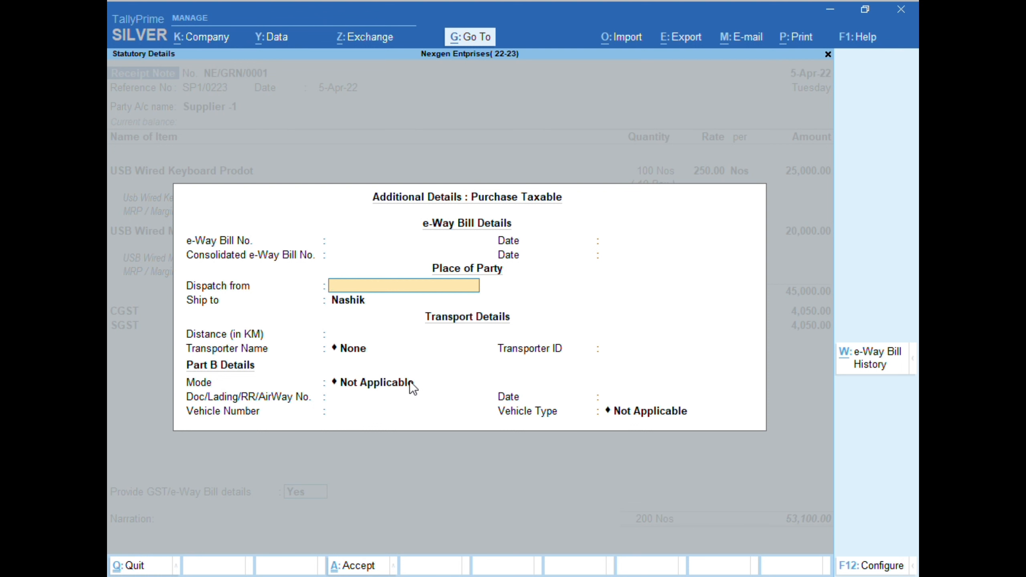
key("ctrl+a")
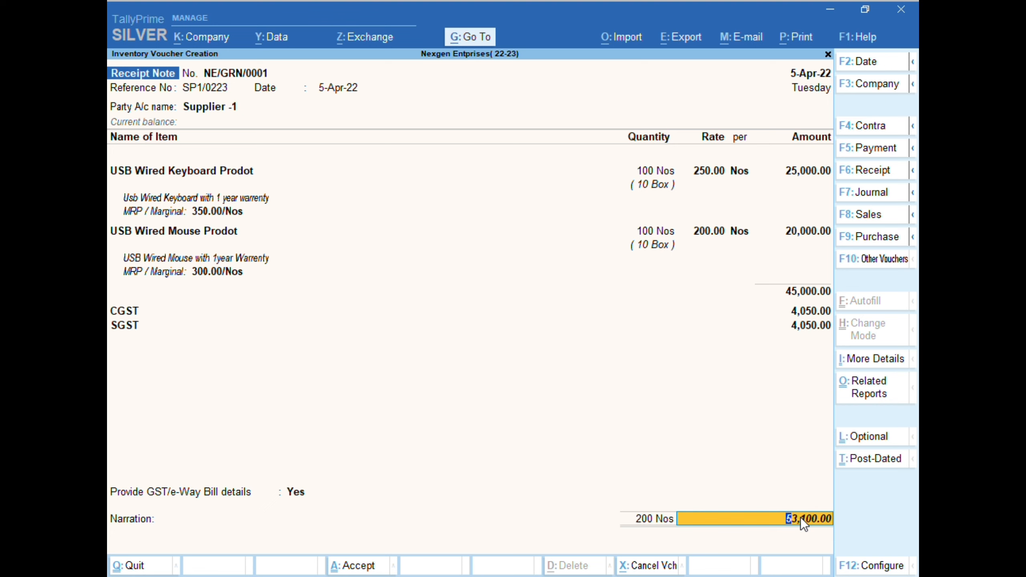
key("Return")
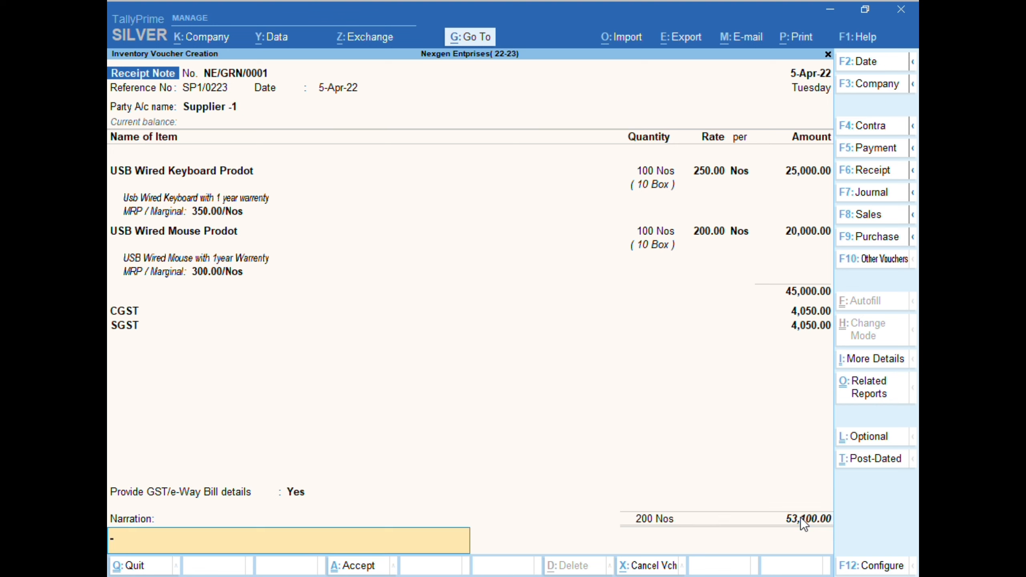
key("Return")
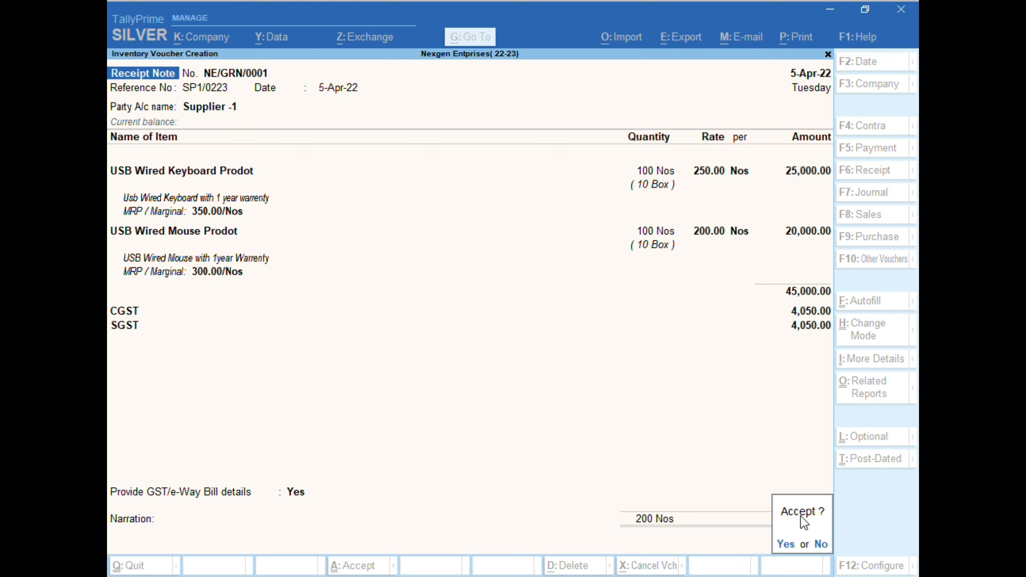
key("Return")
Quit the blank receipt note and return to the Gateway of Tally
key("Escape")
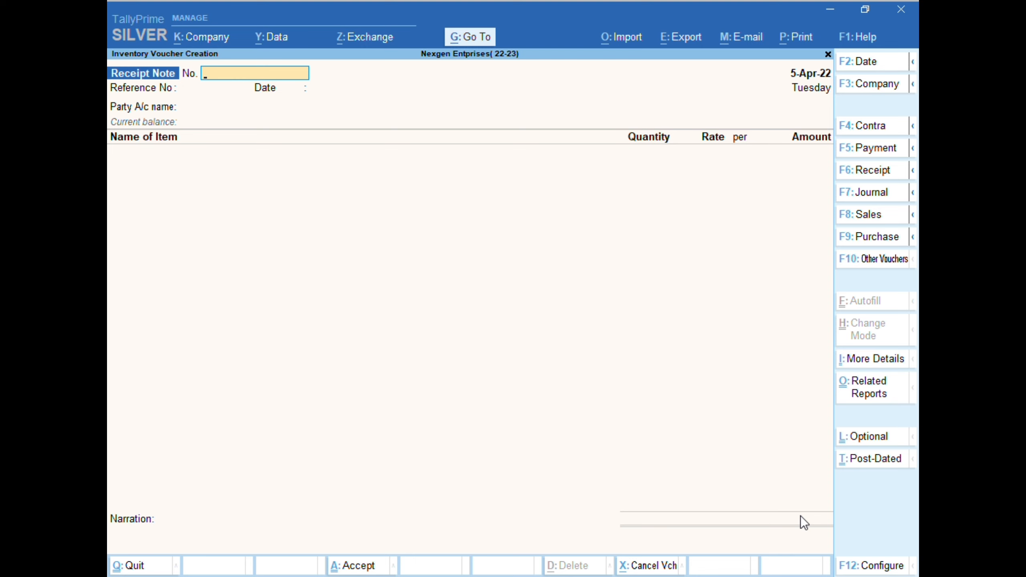
key("Escape")
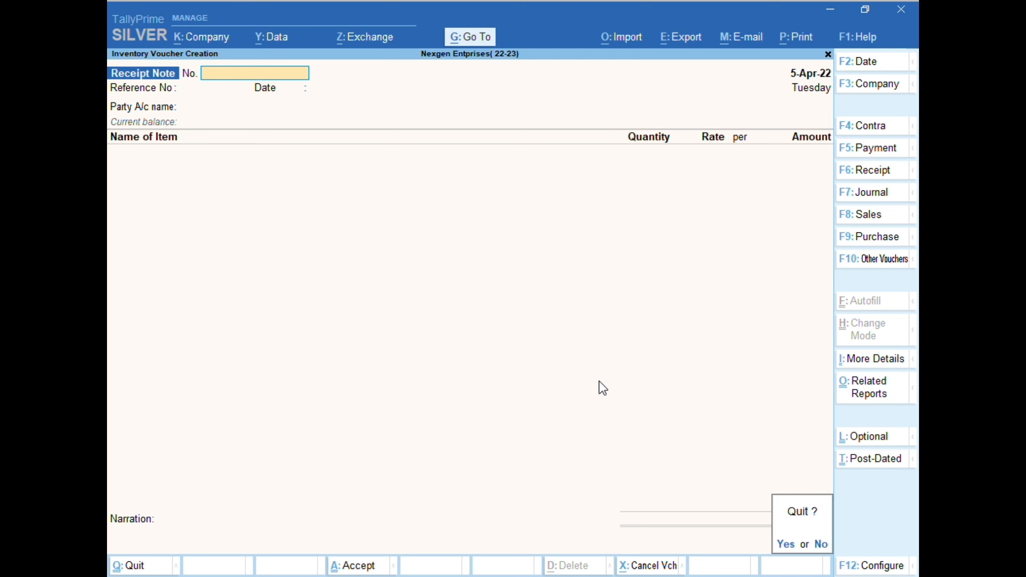
key("Return")
key("Up")
key("Up")
key("Up")
key("Escape")
key("n")
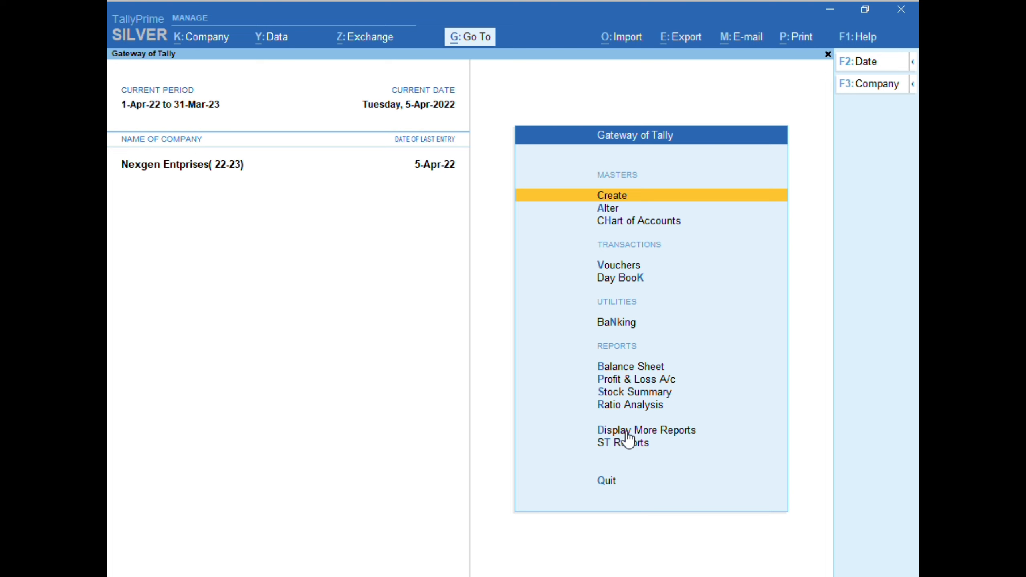
Open the Purchase Order Outstandings report for all orders from the inventory statements
left_click(628, 432)
key("Escape")
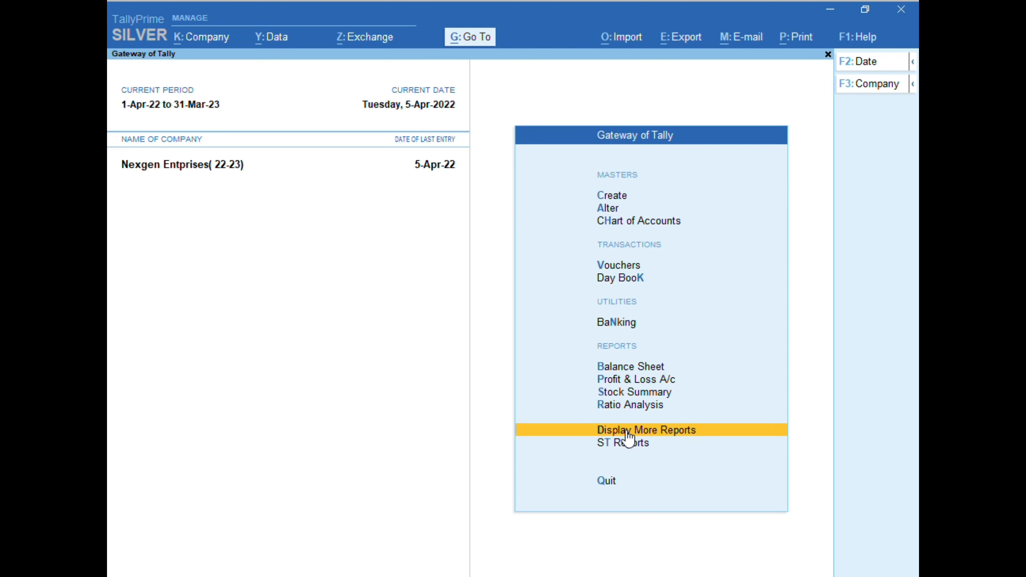
left_click(624, 432)
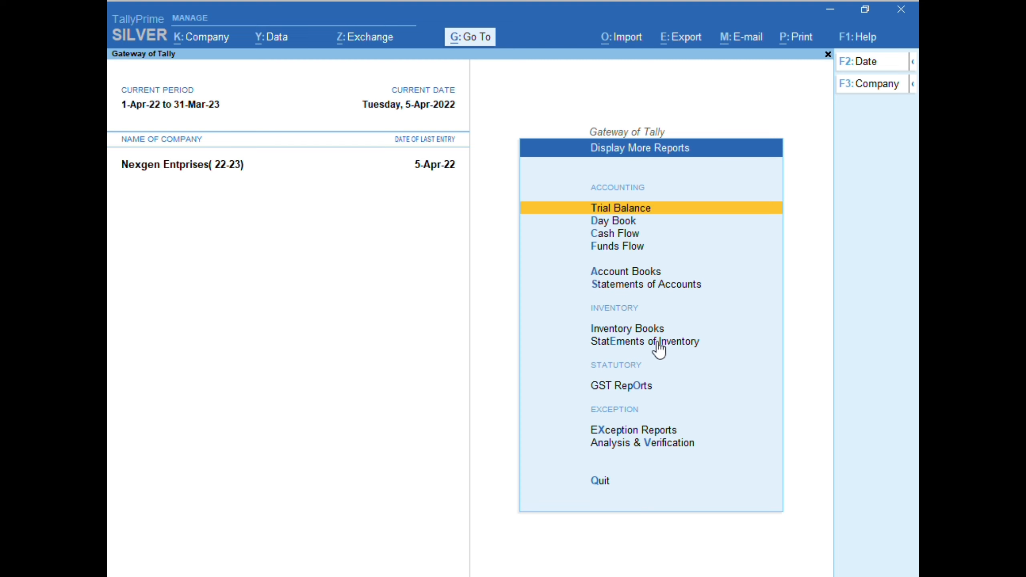
left_click(634, 343)
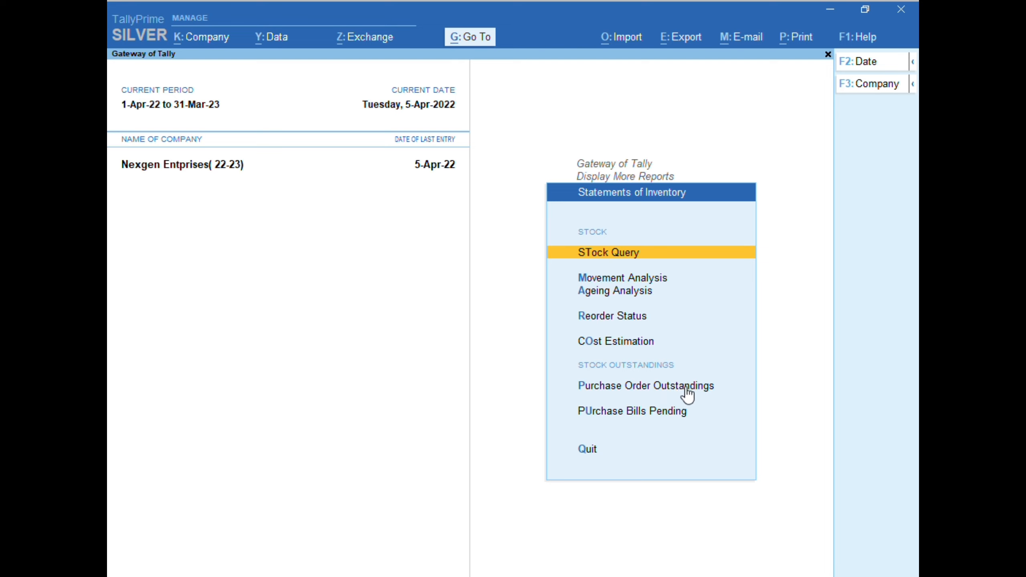
left_click(621, 387)
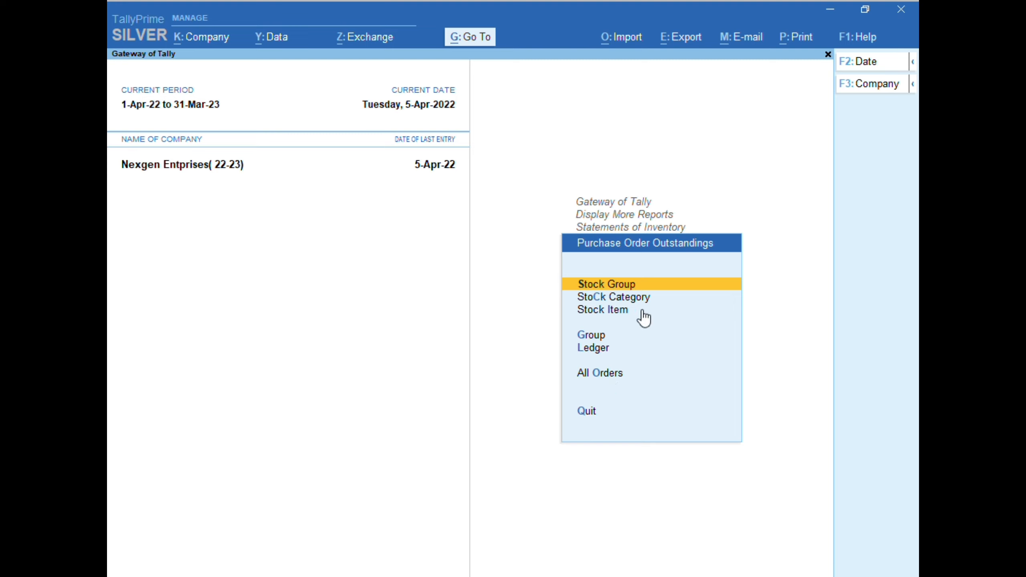
left_click(600, 373)
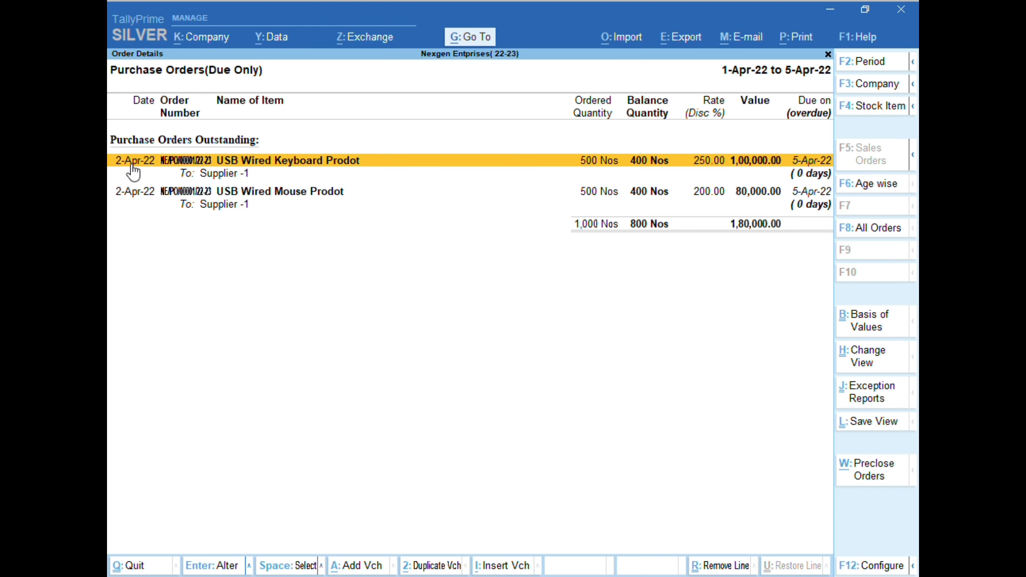
Expand the outstanding orders to detailed view, examine the purchase order and receipt note entries for both items, and close the report
key("alt+F5")
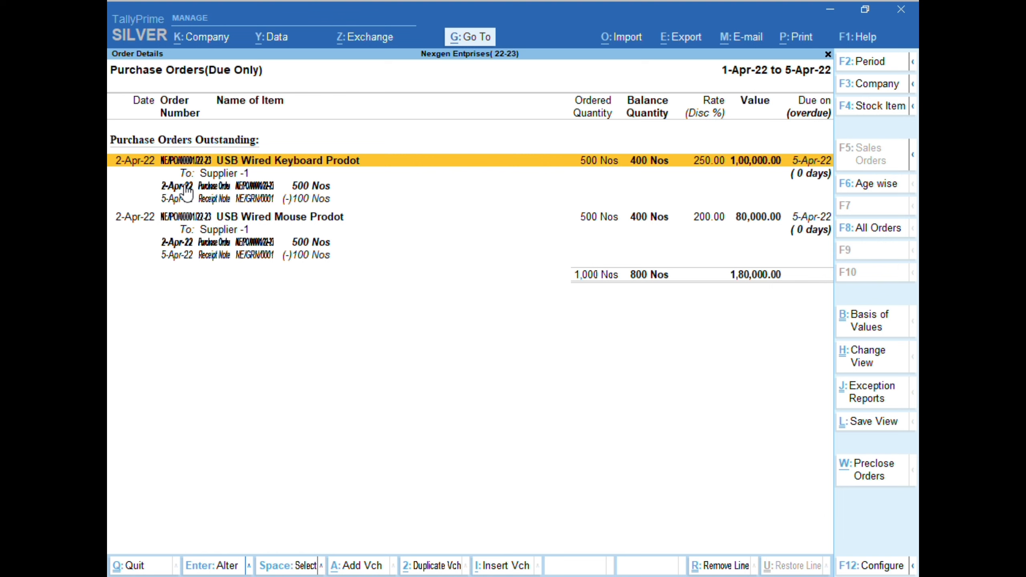
key("Down")
key("Down")
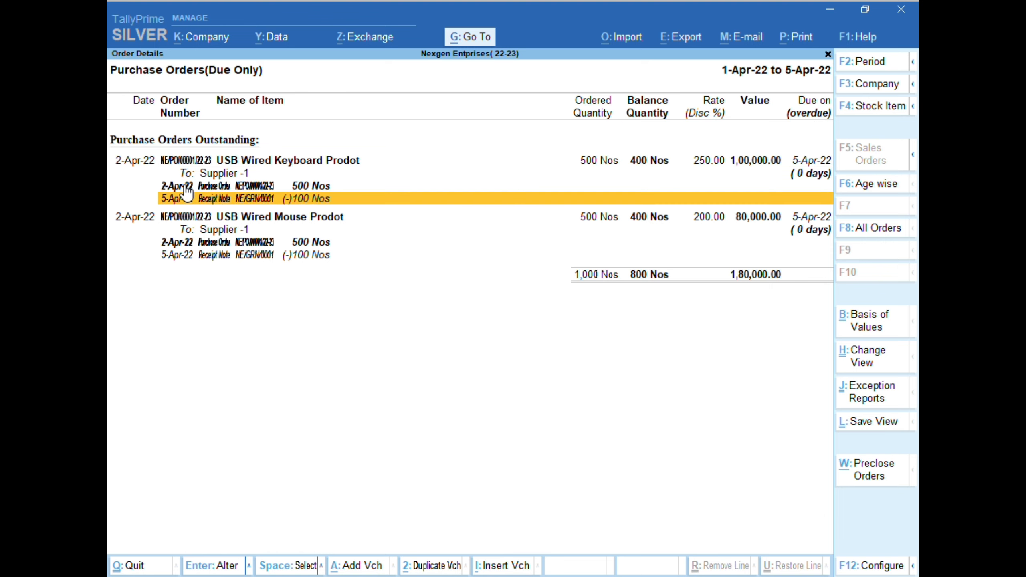
key("Up")
key("Down")
key("Down")
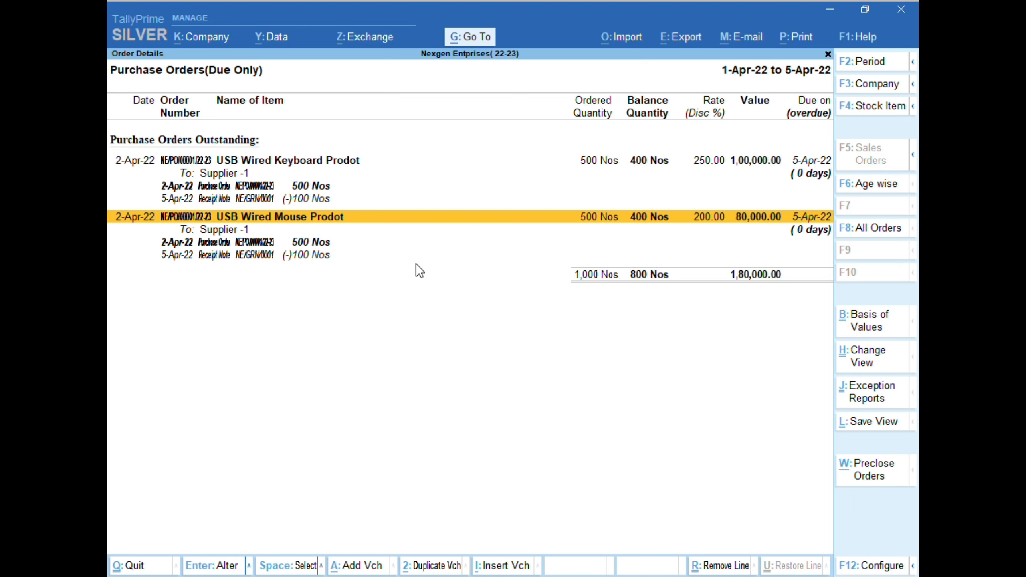
key("Down")
key("Down")
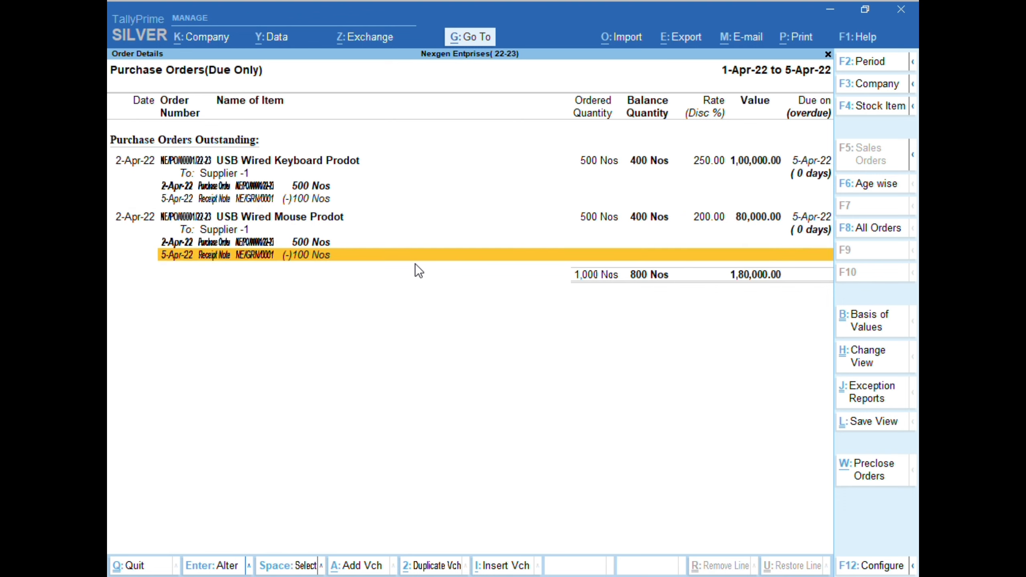
key("Escape")
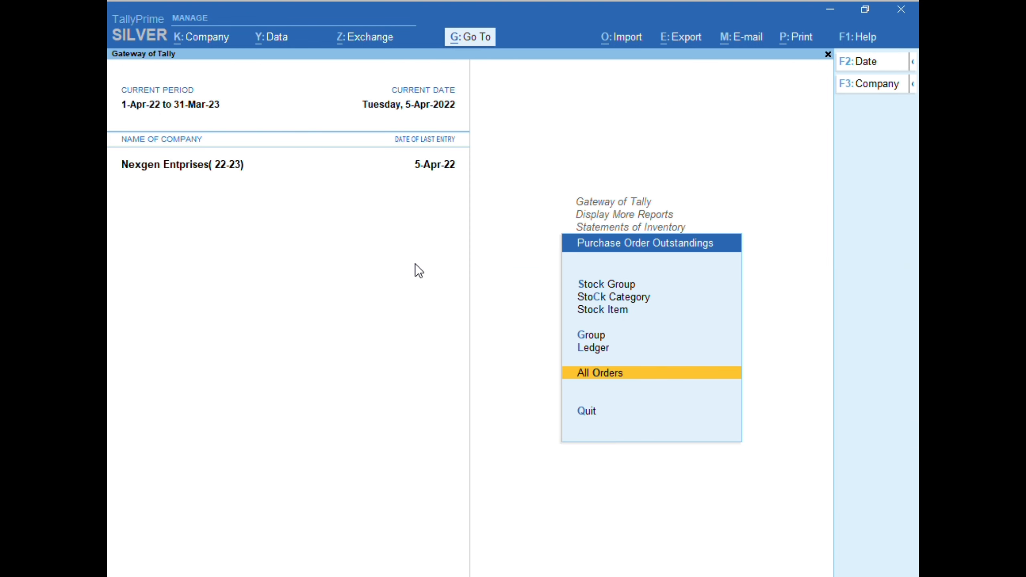
Open the ledger-wise purchase order outstandings for Supplier -1
key("Up")
key("Return")
key("Down")
key("Down")
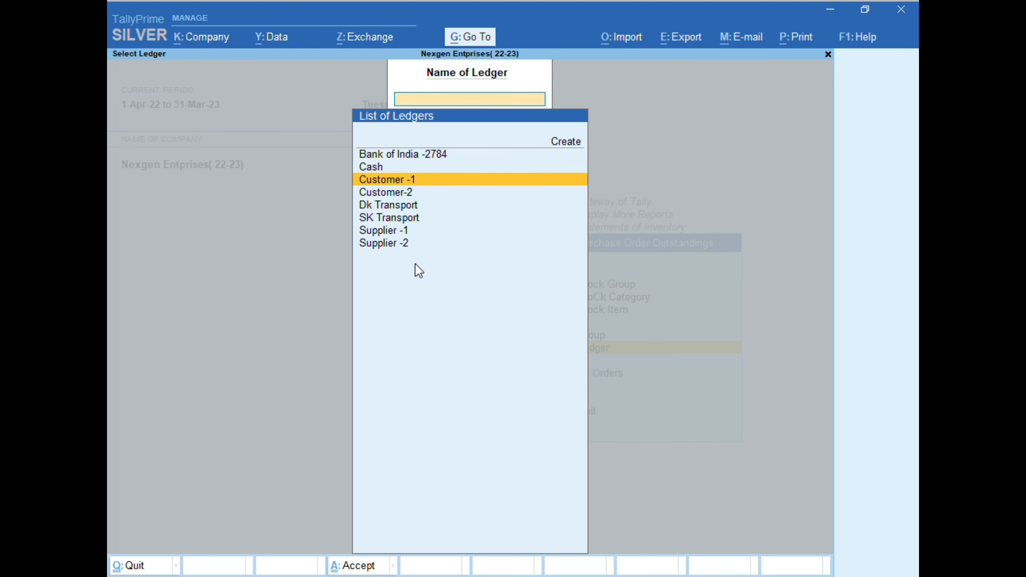
key("Down")
key("Down")
key("Down")
key("Down")
key("Return")
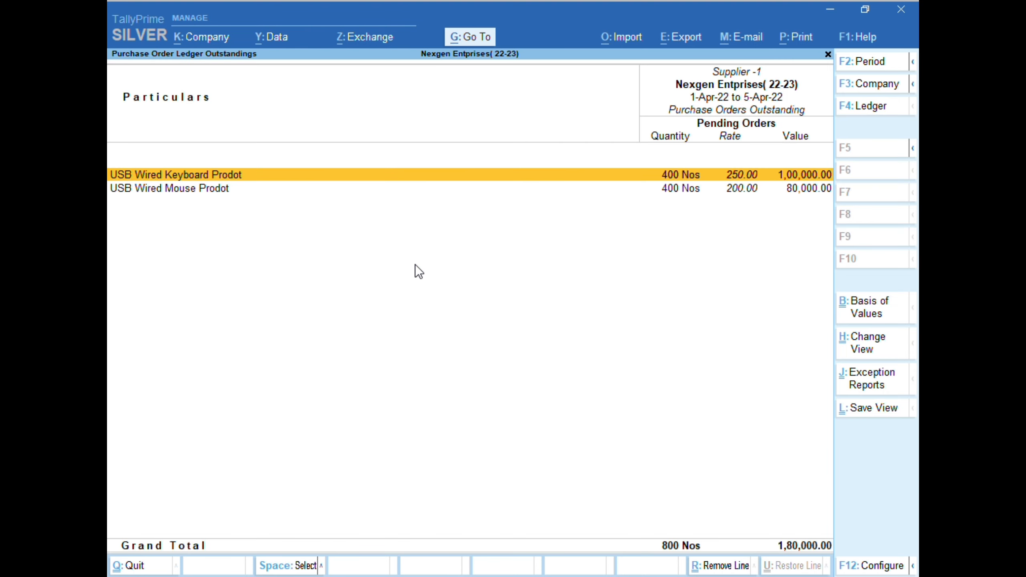
Examine Supplier -1's pending order details for USB Wired Keyboard Prodot and close the ledger-wise report
key("alt+F5")
key("Return")
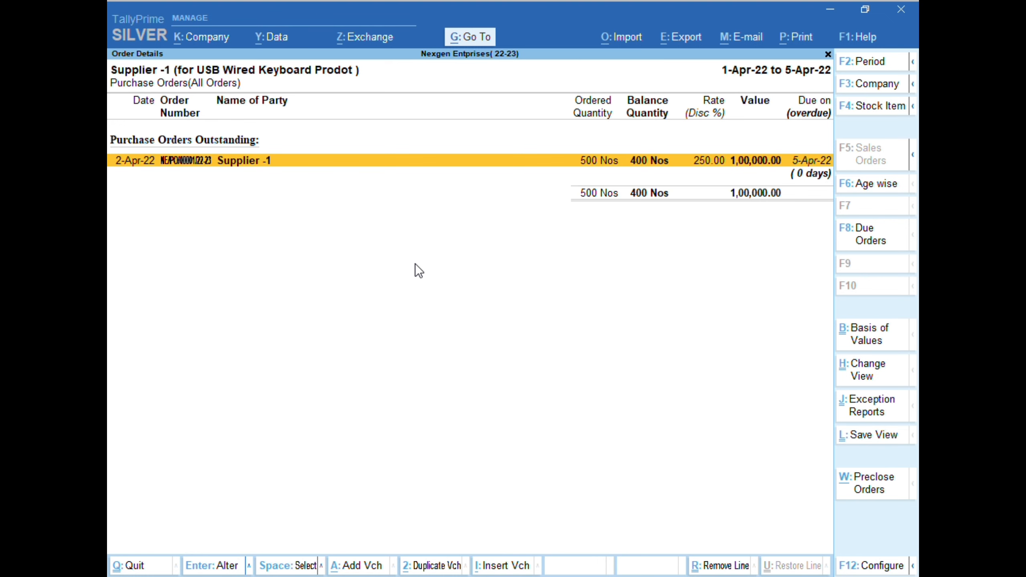
key("Escape")
key("Down")
key("Up")
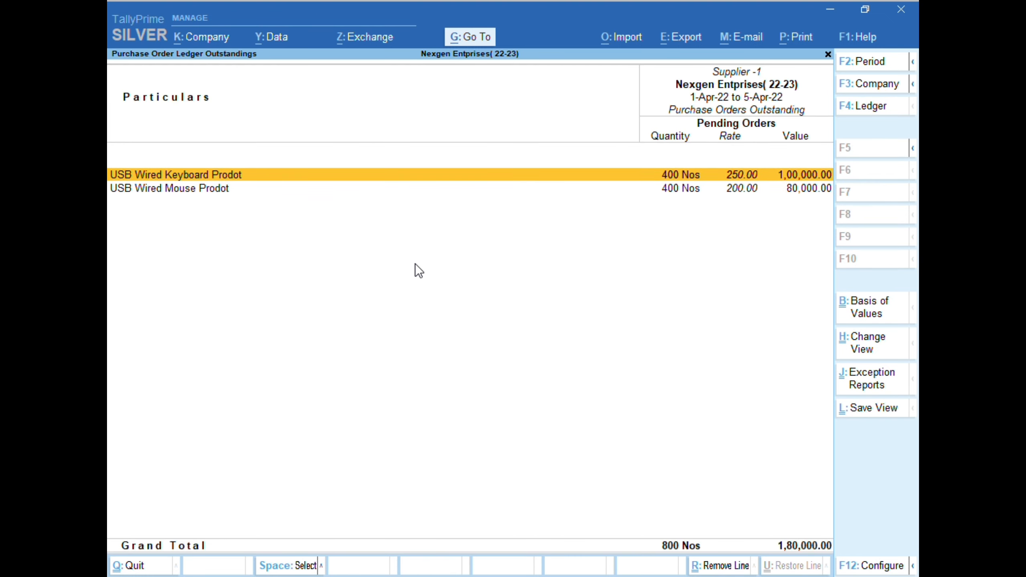
key("F4")
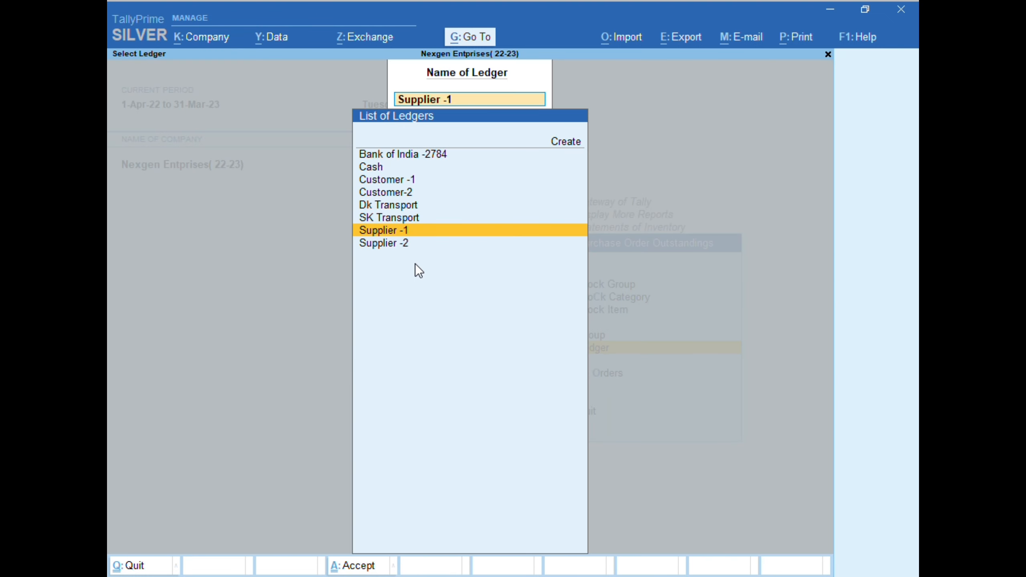
key("BackSpace")
key("Escape")
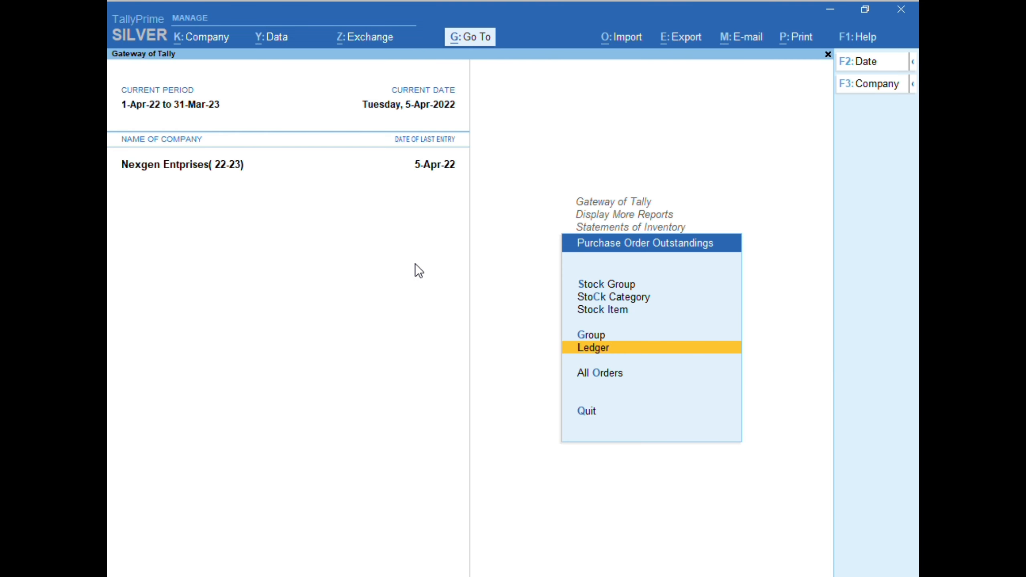
Look through the account groups offered for group-wise purchase order outstandings and leave without choosing one
key("Up")
key("Return")
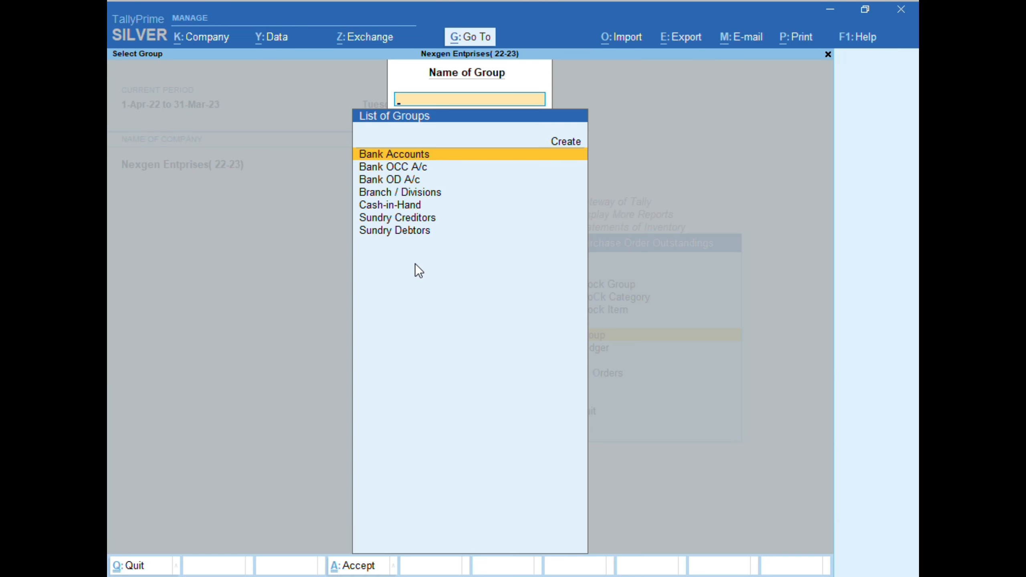
key("Down")
key("Down")
key("Down")
key("Down")
key("Down")
key("Down")
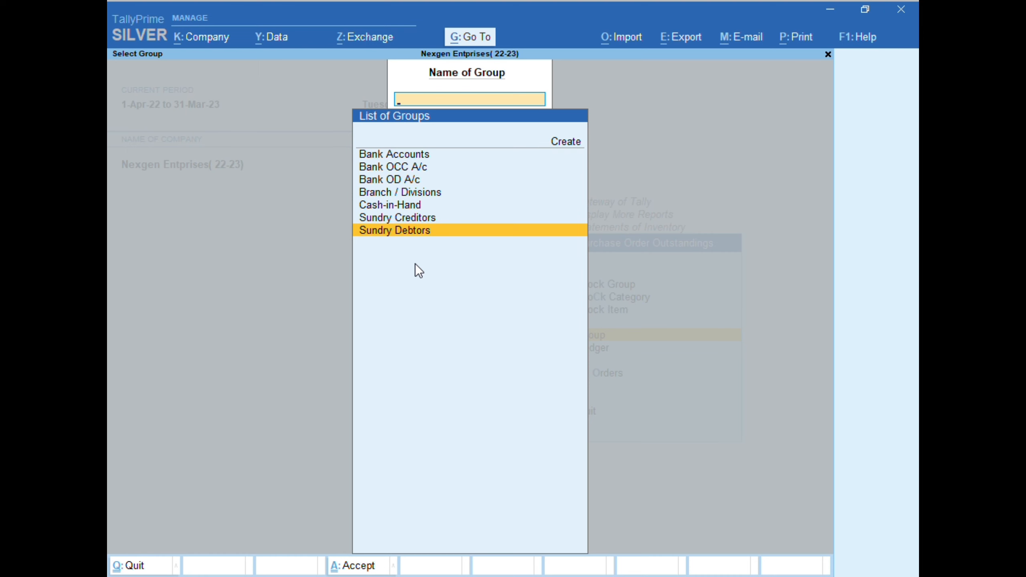
key("Up")
key("Up")
key("Down")
key("Down")
key("Escape")
key("Up")
key("Up")
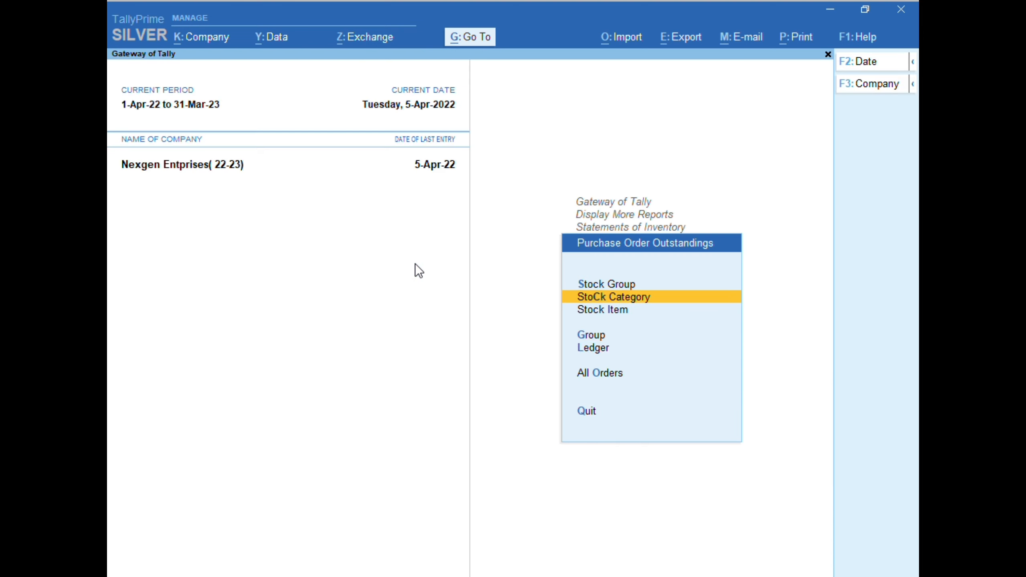
View the item-wise outstanding purchase orders for USB Wired Keyboard Prodot and return to the stock item selection
key("Down")
key("Return")
key("Down")
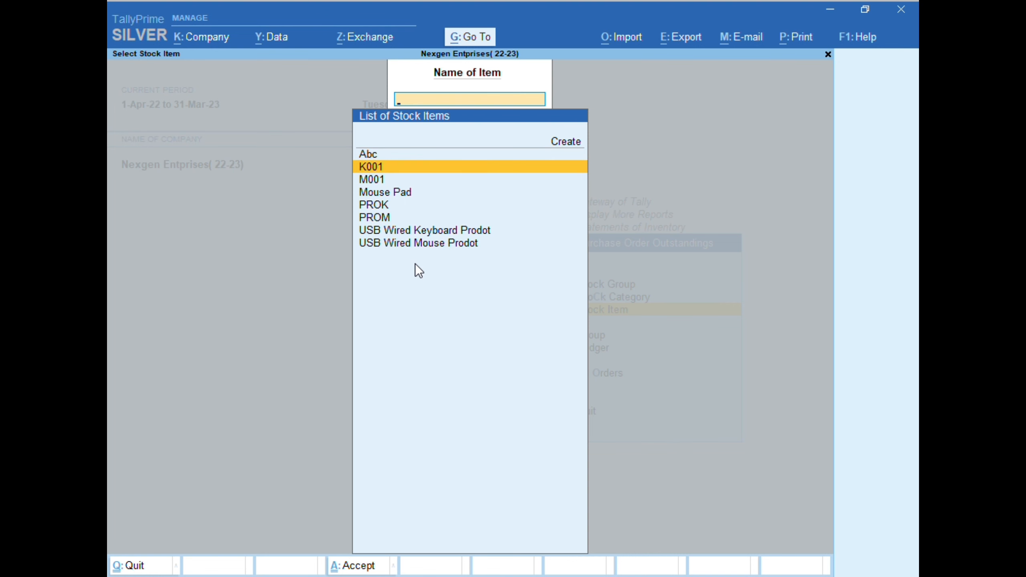
key("Return")
key("Return")
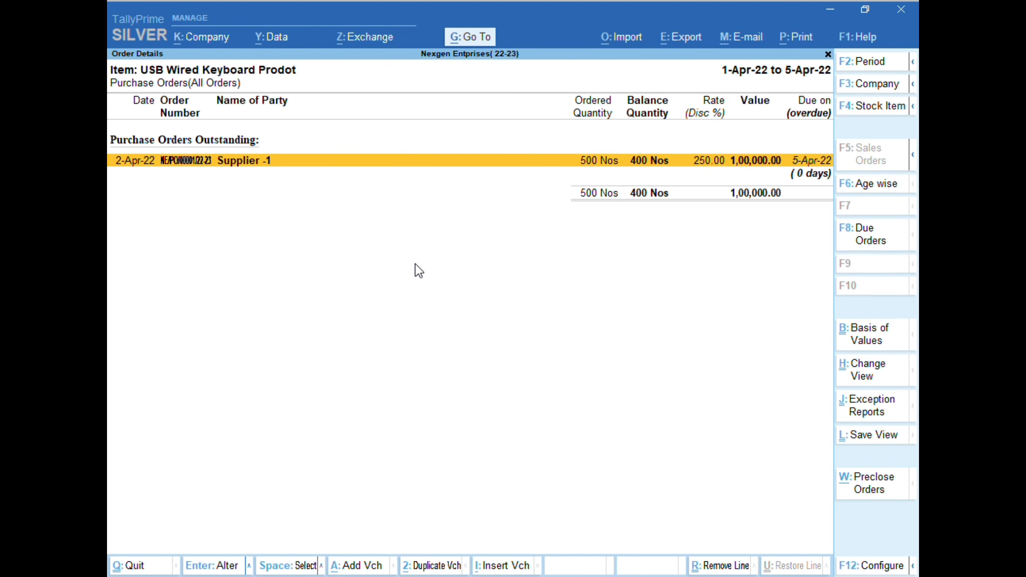
key("Escape")
key("Escape")
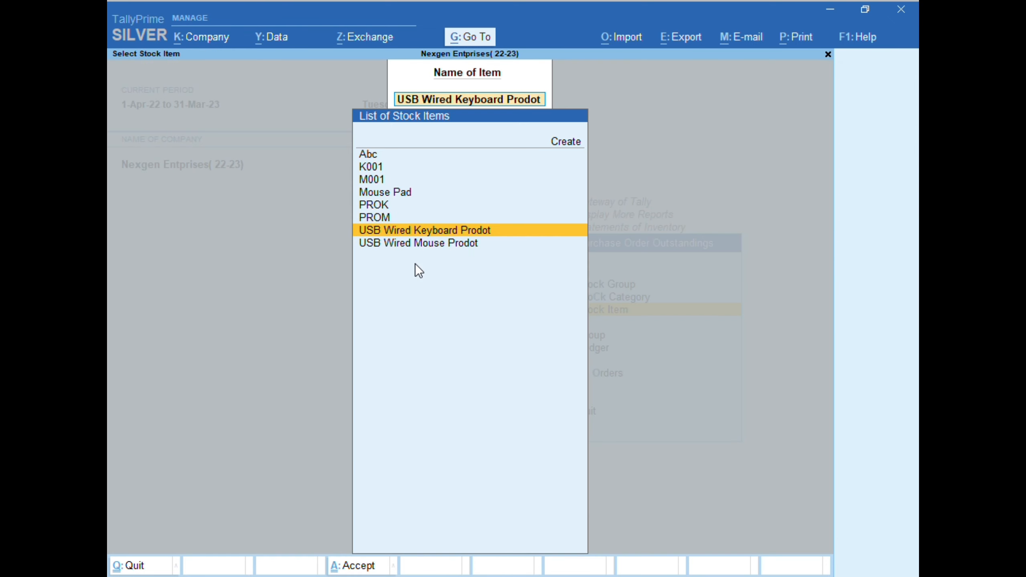
key("Escape")
key("Down")
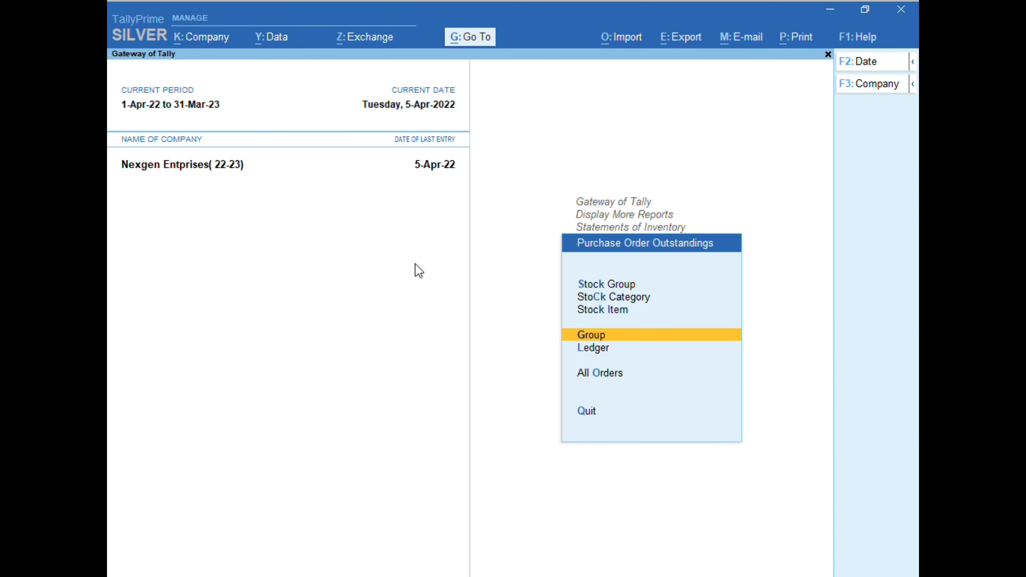
key("Down")
key("Down")
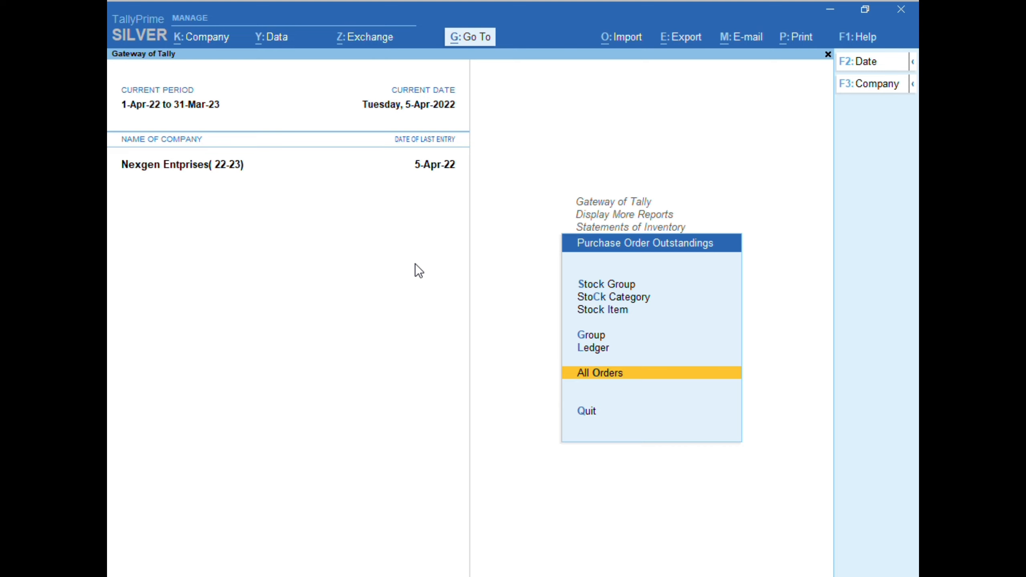
key("Up")
key("Up")
key("Up")
key("Up")
key("Up")
key("Down")
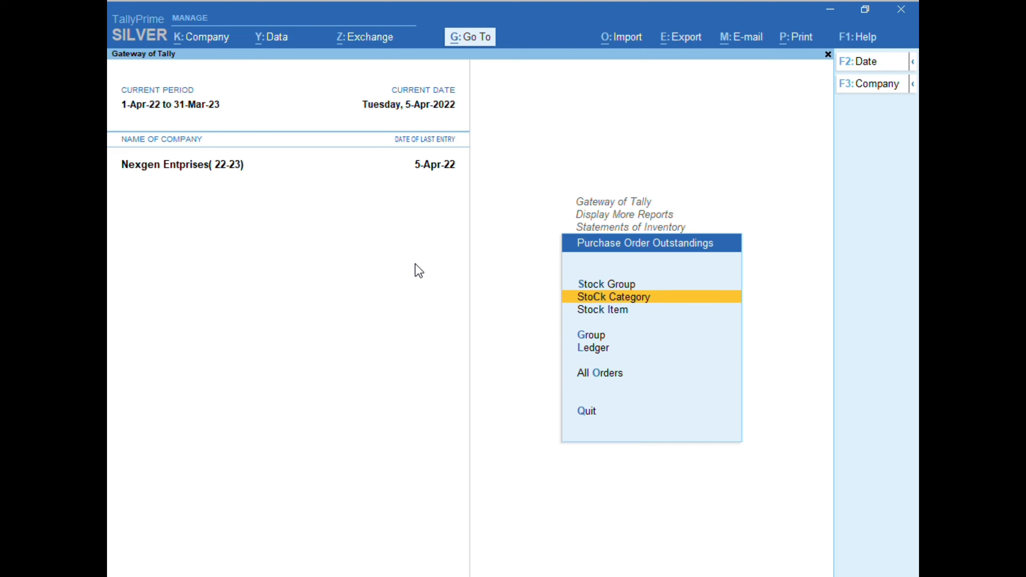
key("Down")
key("Down")
key("Down")
key("Up")
key("Up")
key("Up")
key("Up")
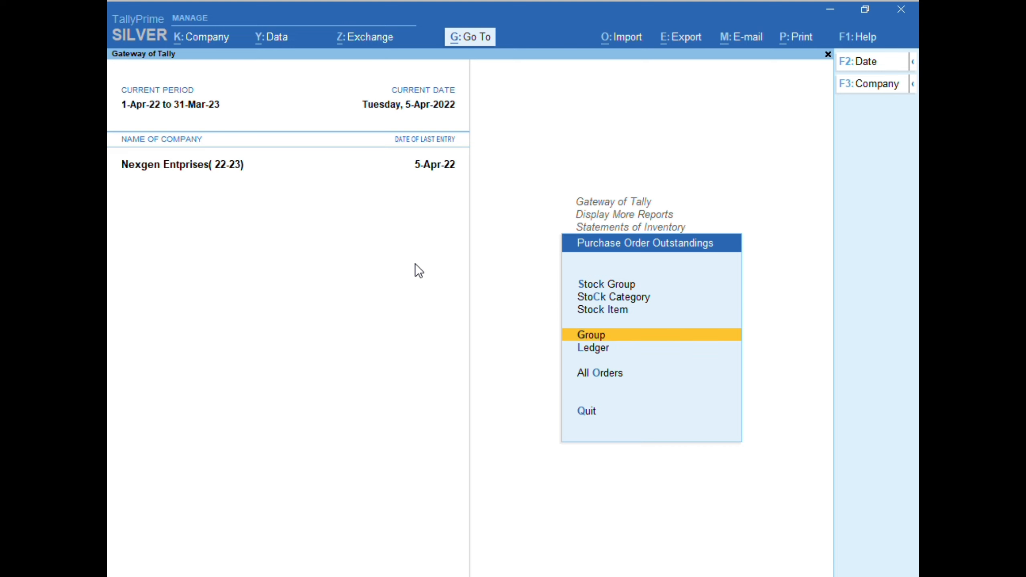
key("Down")
key("Up")
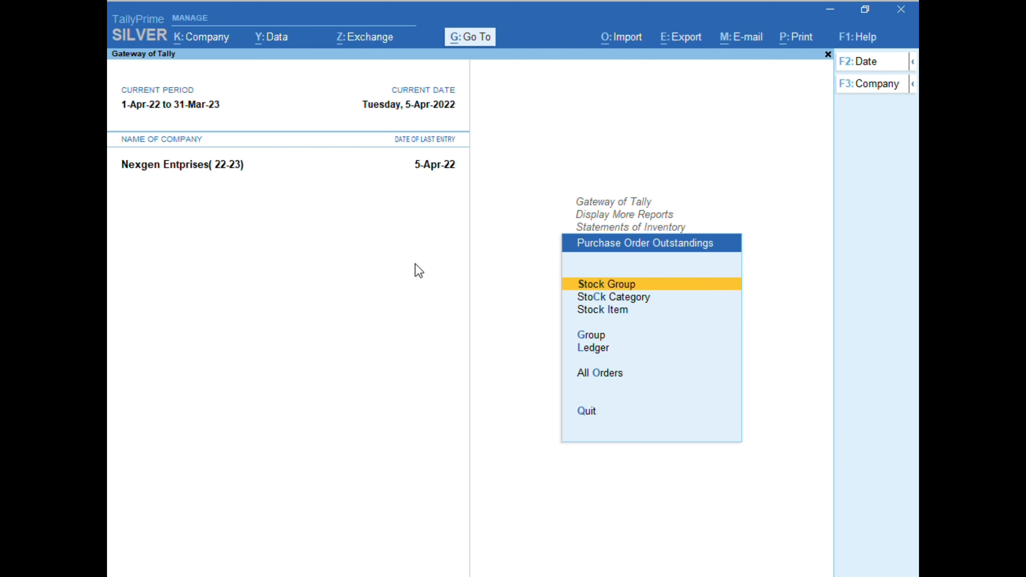
Open the stock group-wise purchase order outstandings for the Keyboard group
key("Down")
key("Up")
key("Return")
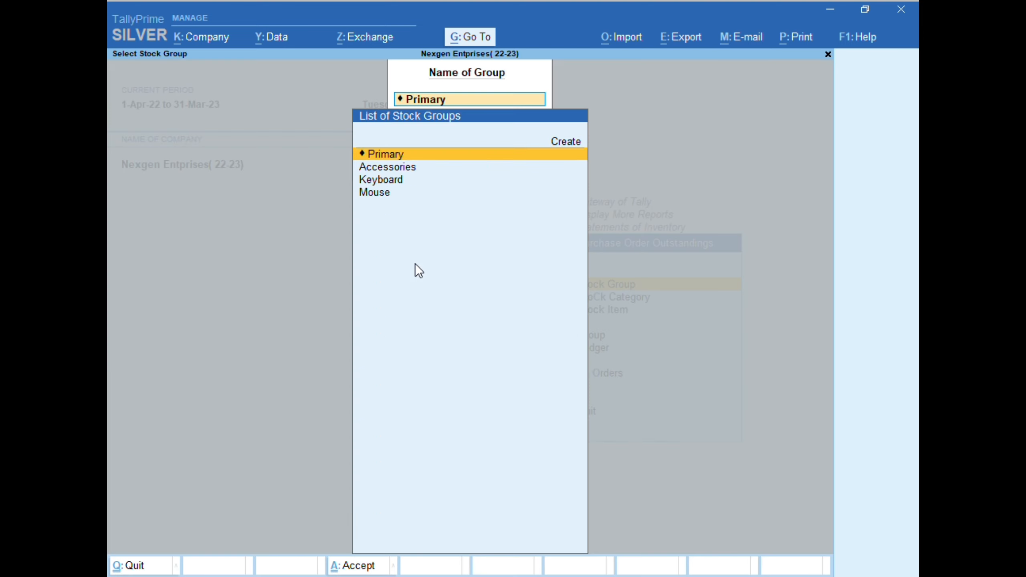
key("Down")
key("Down")
key("Return")
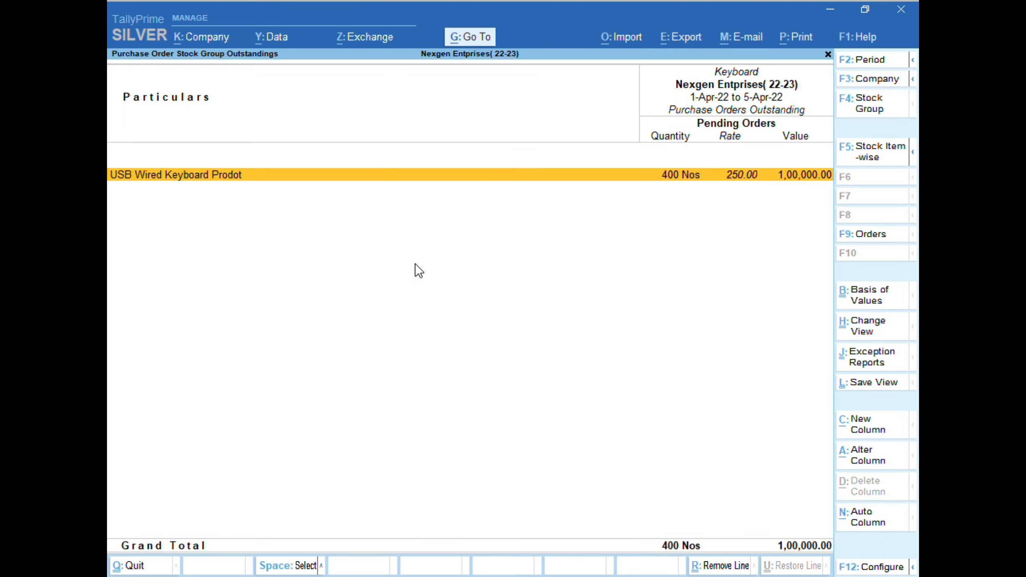
View the purchase order outstandings of the Mouse stock group and return to the Gateway of Tally
key("F4")
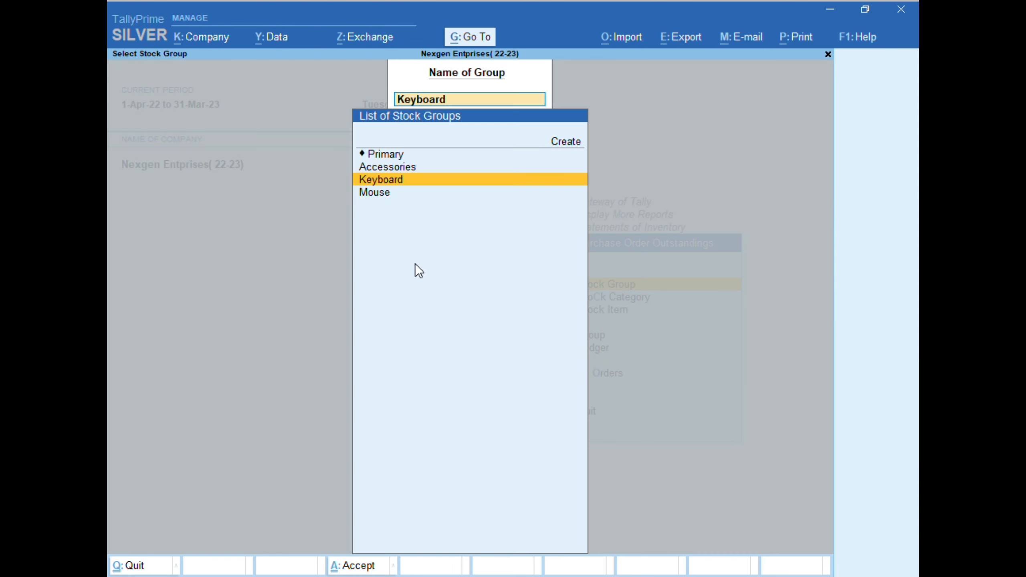
key("Down")
key("Return")
key("F4")
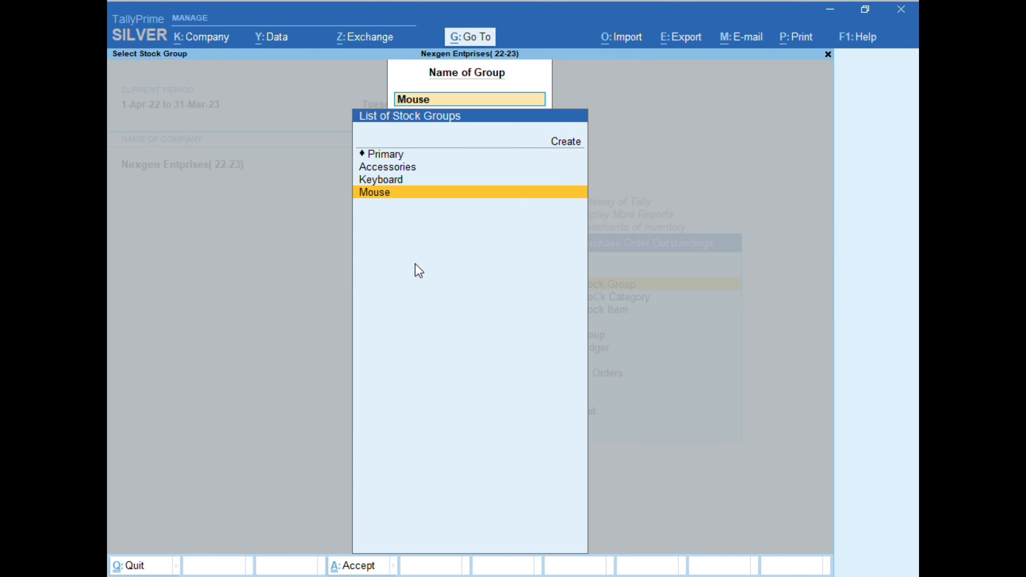
key("BackSpace")
key("Escape")
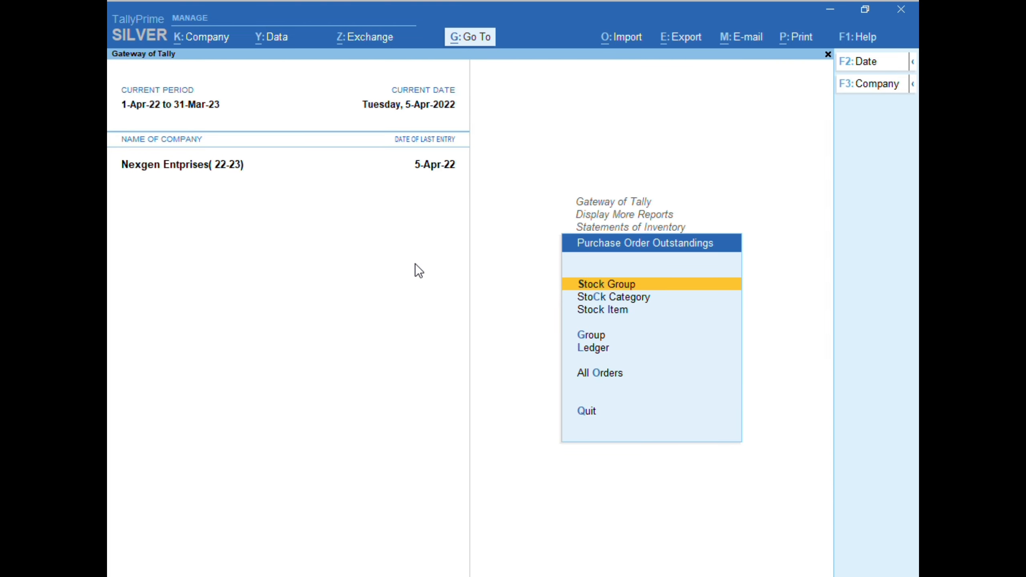
key("Escape")
key("Escape")
key("Escape")
key("Home")
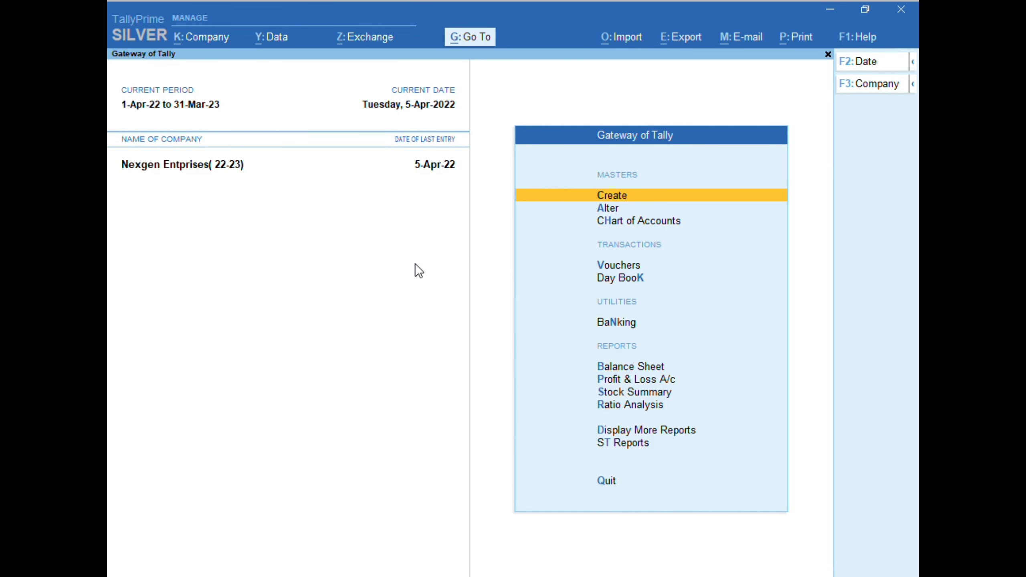
Open Display More Reports from the Gateway of Tally
key("Down")
key("Down")
key("Down")
key("Down")
key("Down")
key("Down")
key("Down")
key("Down")
key("Down")
key("Down")
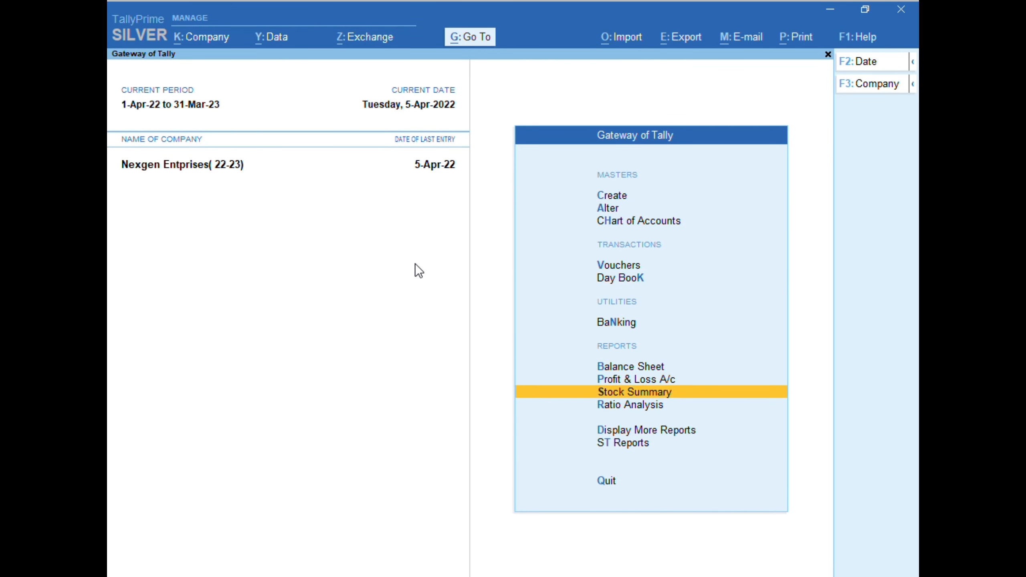
key("Return")
Open the Statements of Inventory among the additional reports
key("Down")
key("Down")
key("Down")
key("Down")
key("Down")
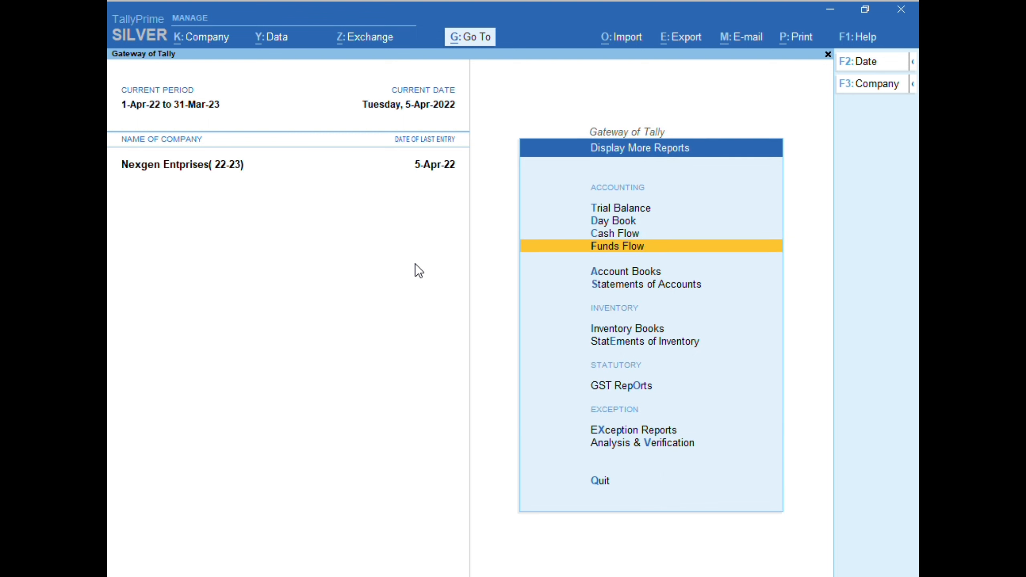
key("Return")
key("Escape")
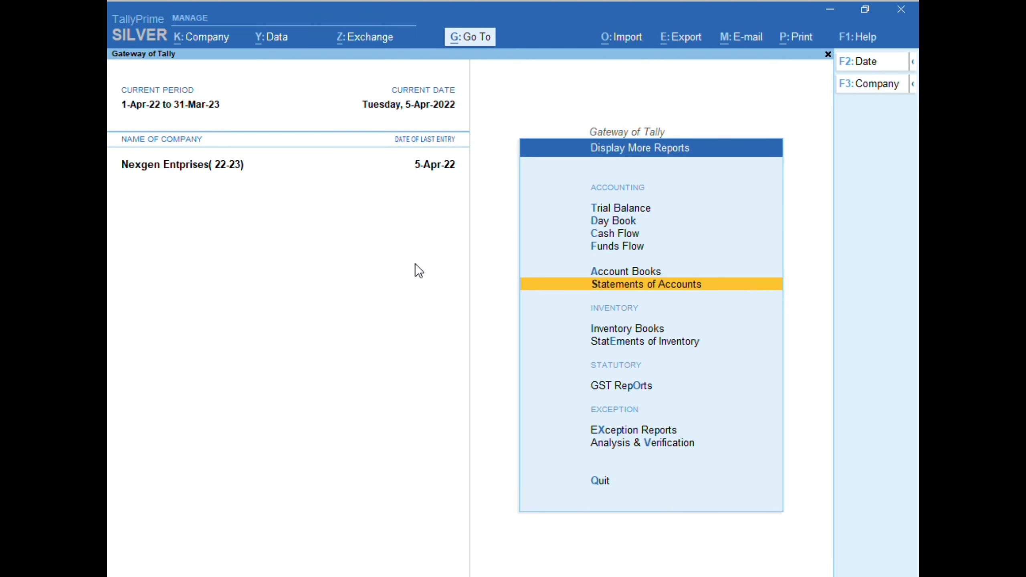
key("Down")
key("Down")
key("Return")
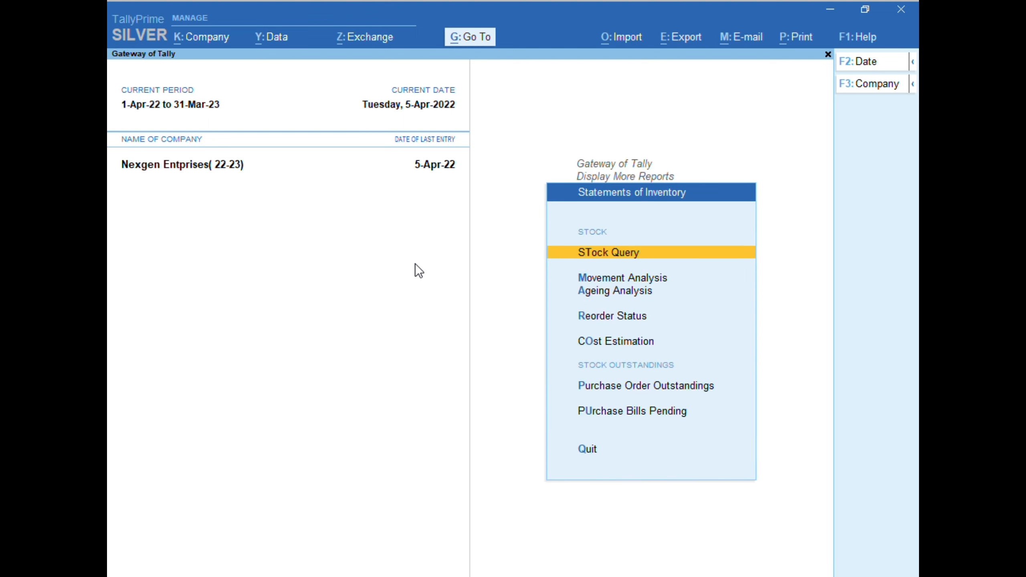
Open the Purchase Bills Pending report among the stock outstandings
key("Down")
key("Down")
key("Down")
key("Down")
key("Down")
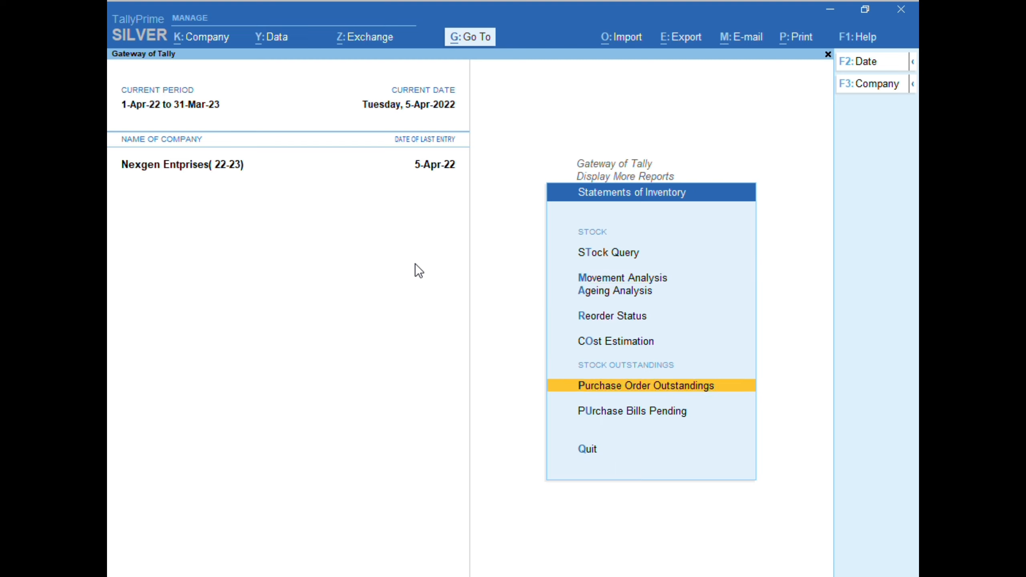
key("Down")
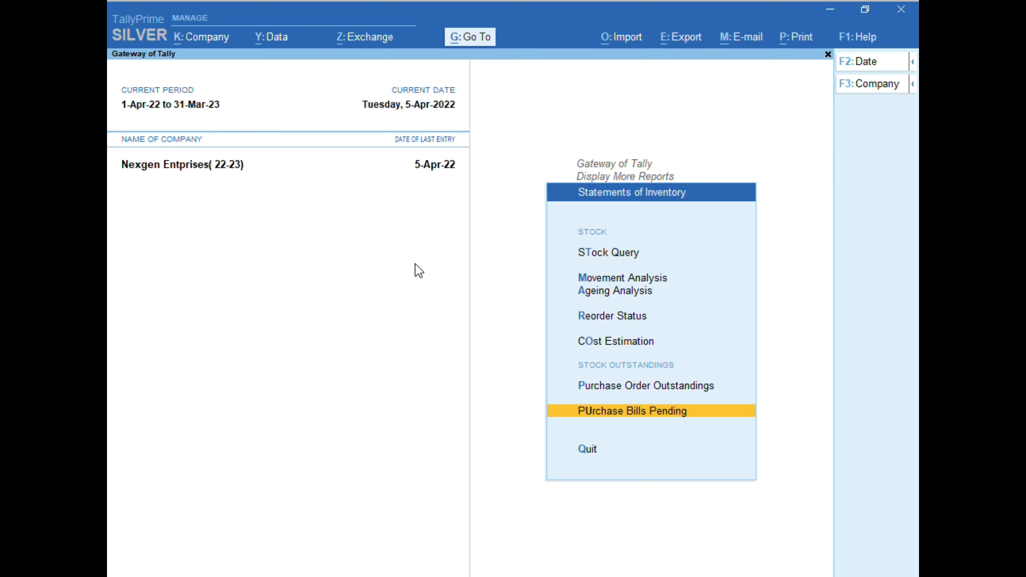
key("Return")
Examine the received but unbilled keyboard and mouse lines from Supplier -1 and return to Display More Reports
key("Down")
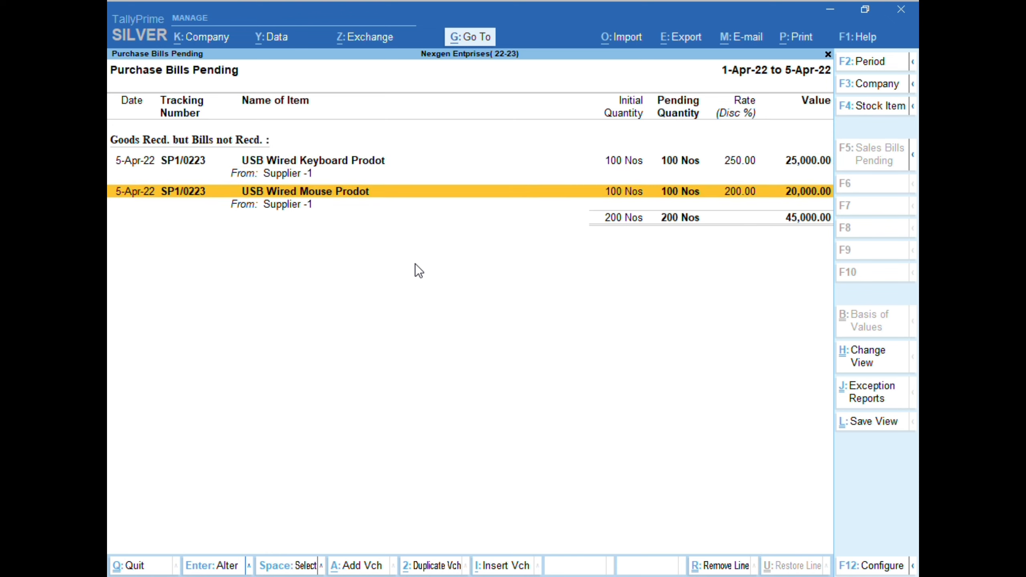
key("Up")
key("Down")
key("Up")
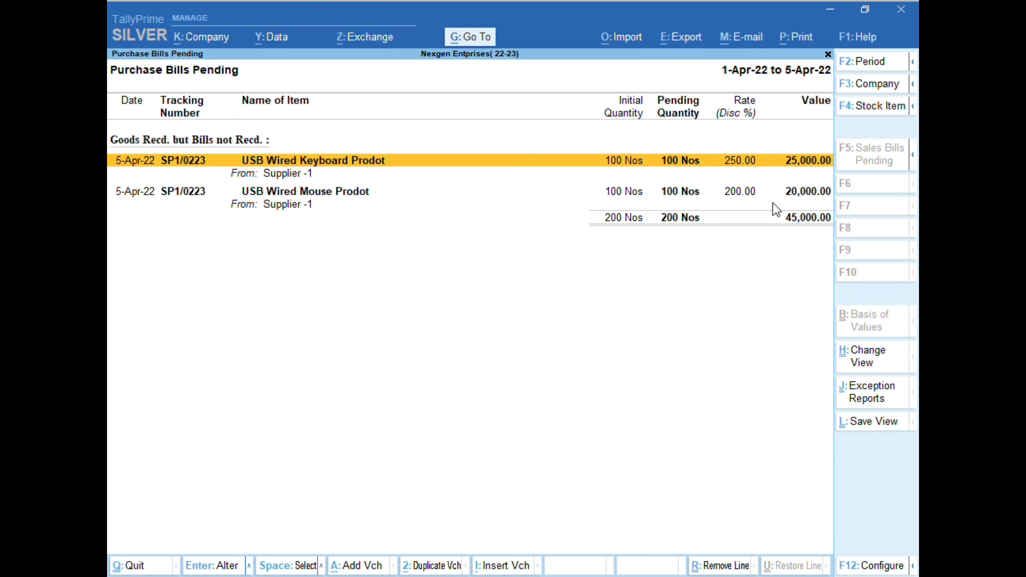
key("Escape")
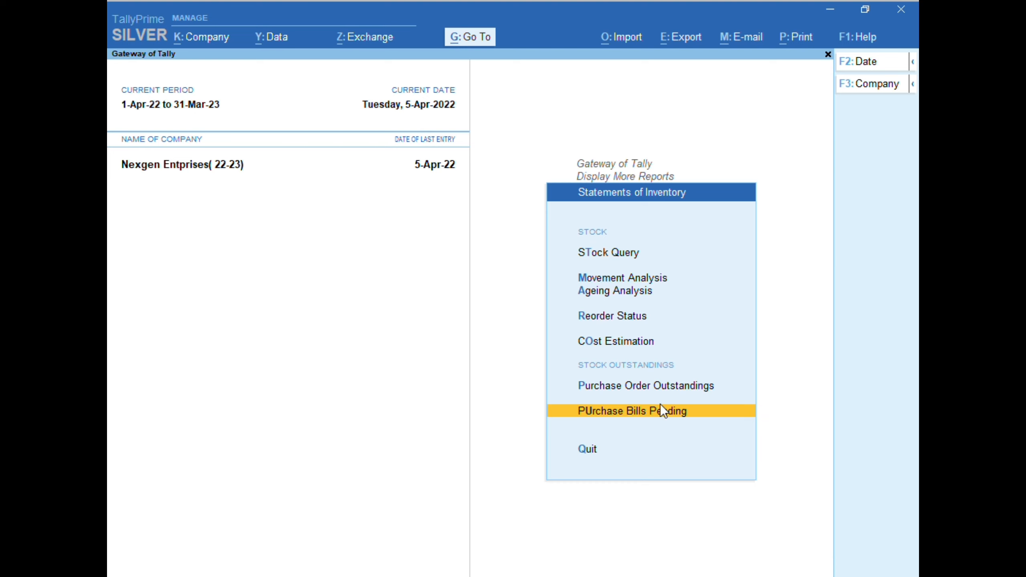
key("Escape")
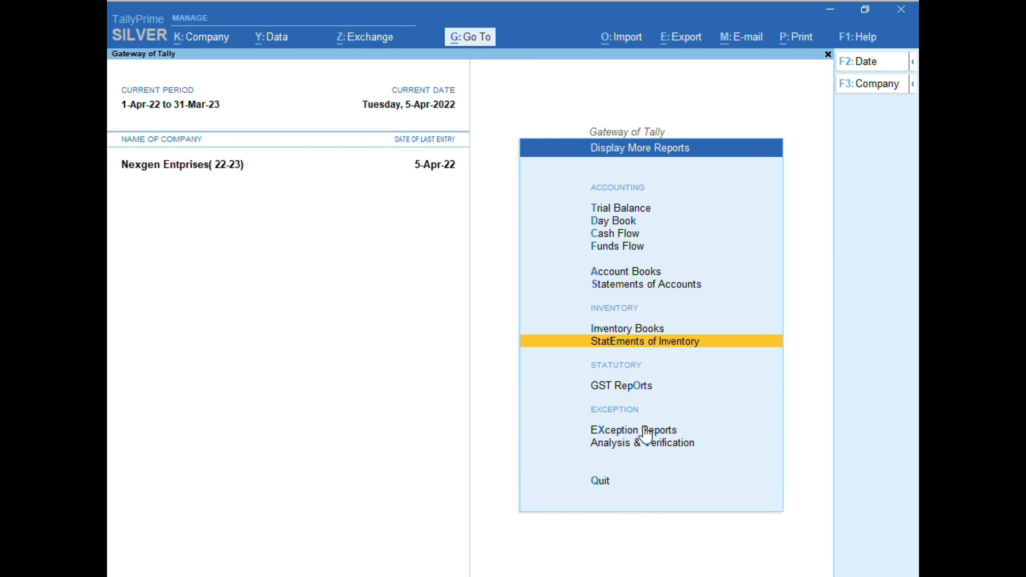
Open the Inventory Books to reach the stock item summary
key("Up")
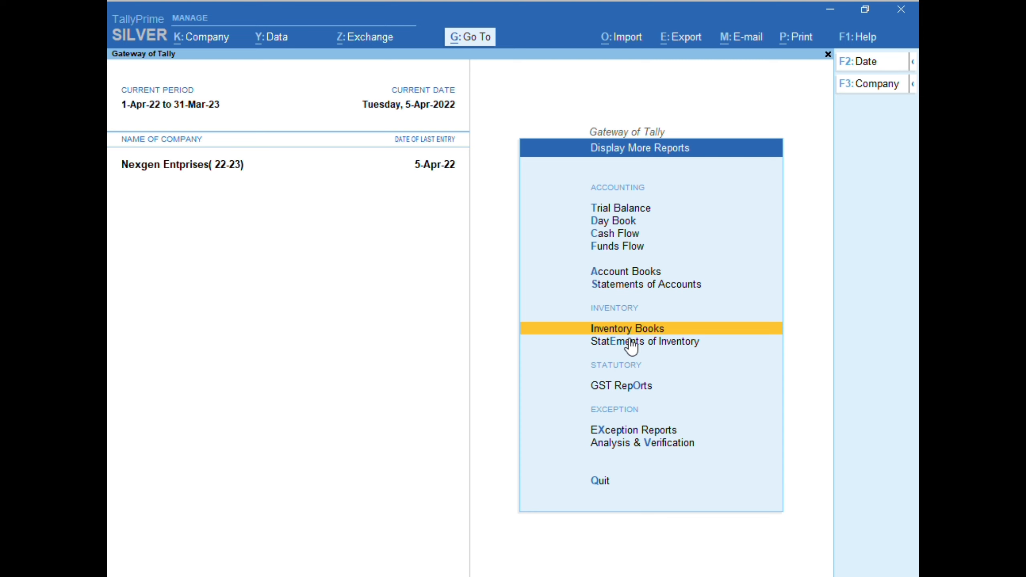
key("Return")
key("Down")
key("Up")
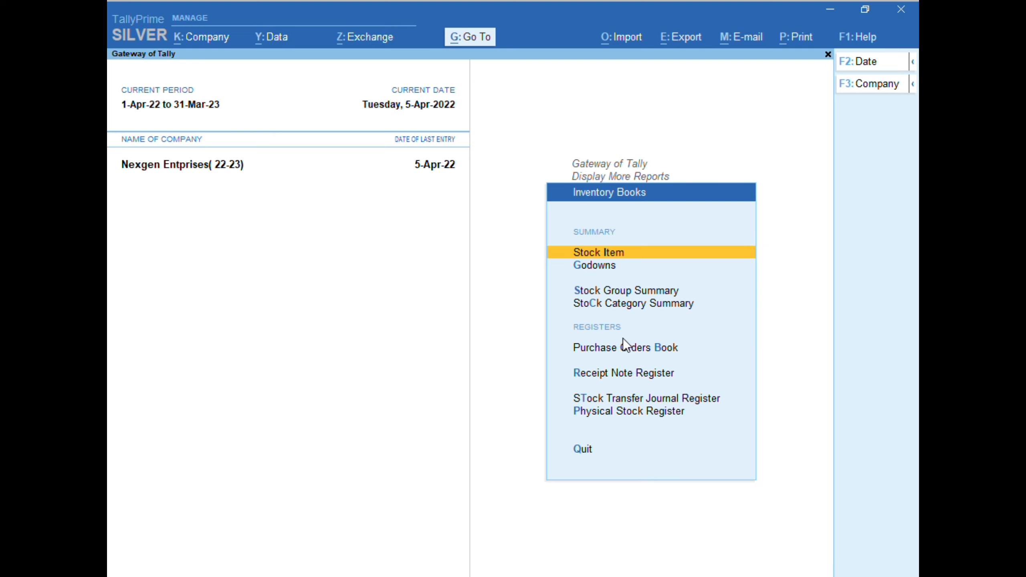
Open the stock item monthly summary for USB Wired Keyboard Prodot
key("Return")
key("Down")
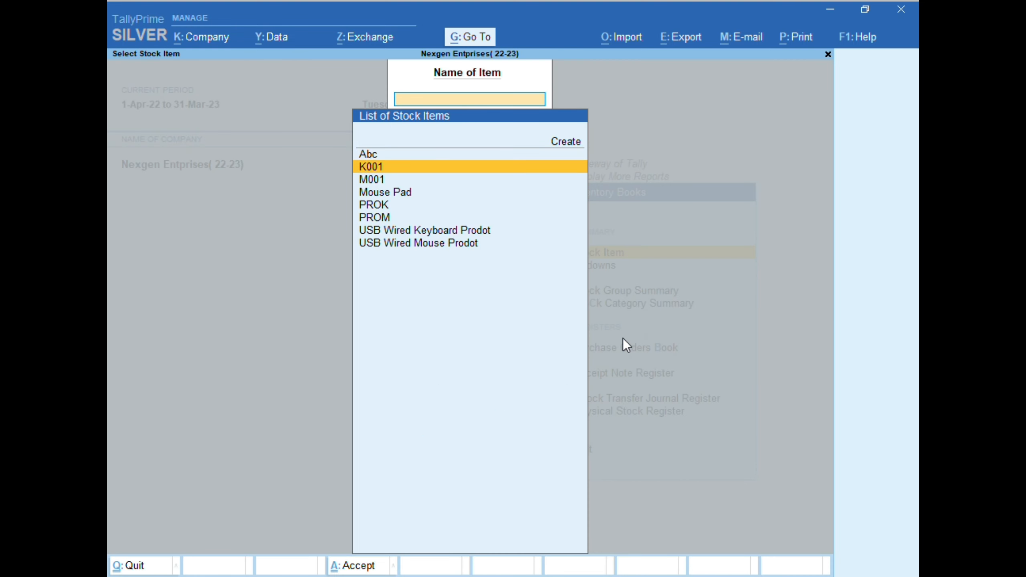
key("Down")
key("Down")
key("Down")
key("Down")
key("Down")
key("Return")
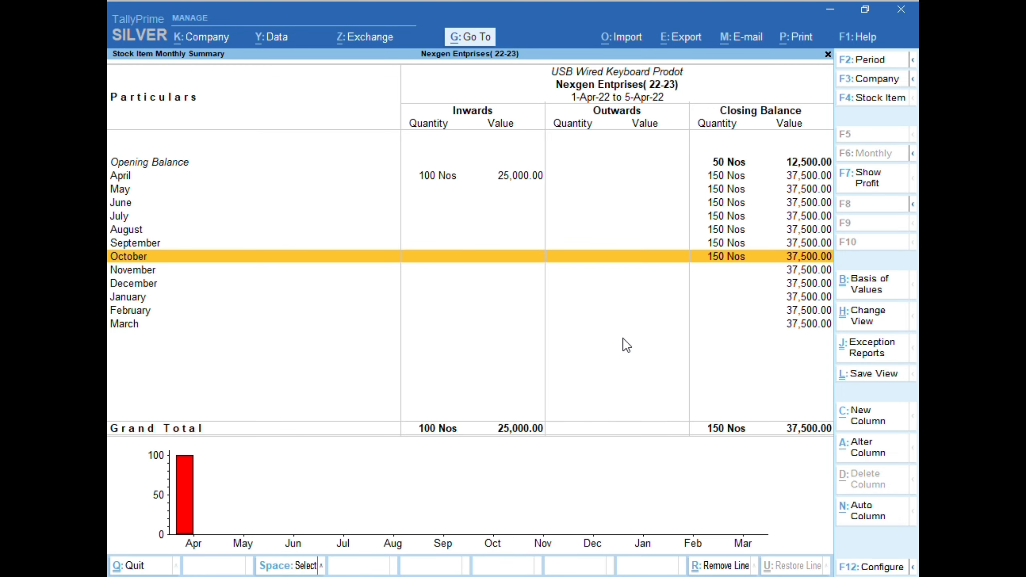
Examine the April vouchers of USB Wired Keyboard Prodot for pending purchase bills and return to the monthly summary
key("Up")
key("Up")
key("Up")
key("Up")
key("Up")
key("Up")
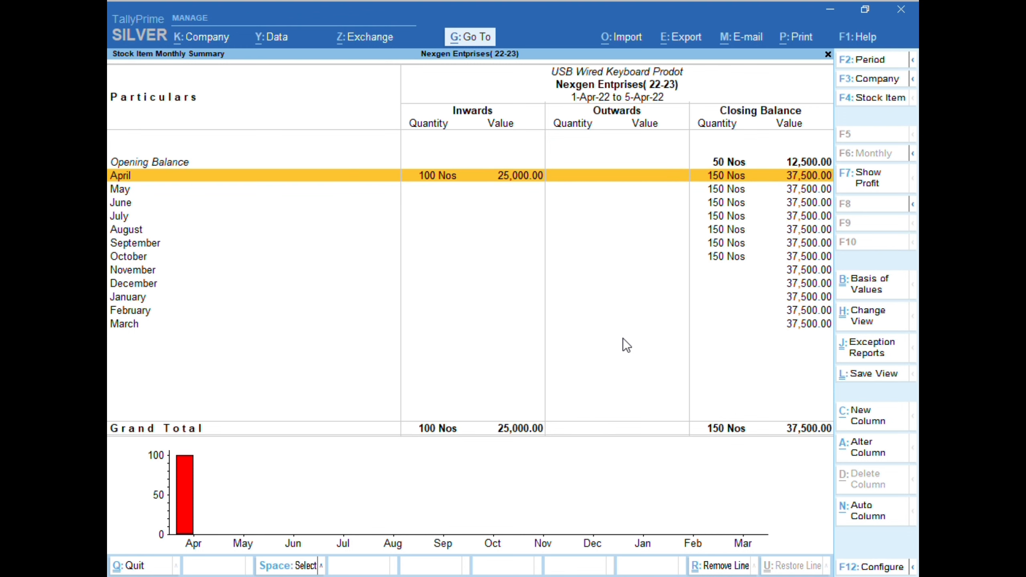
key("Return")
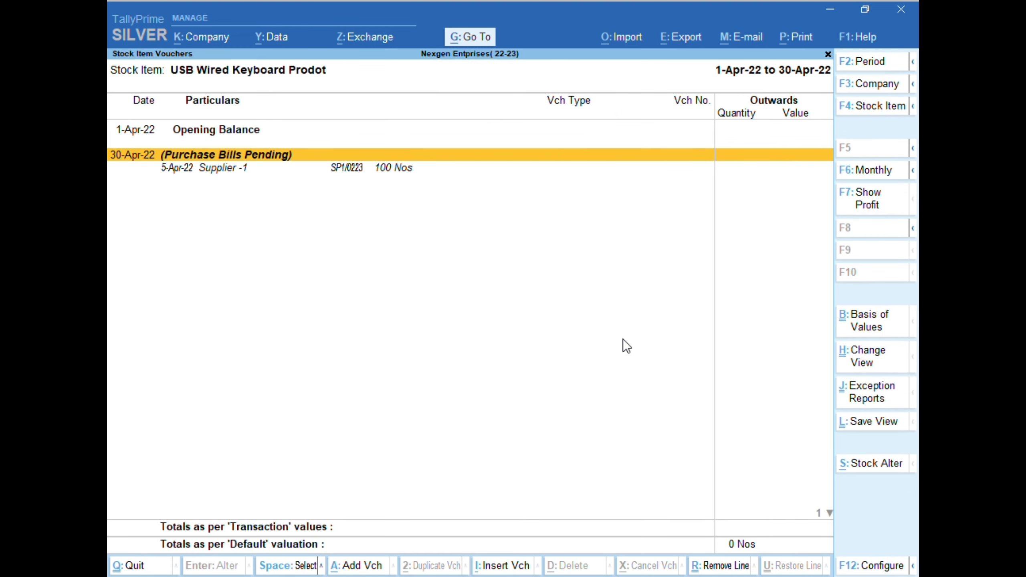
key("Down")
key("Up")
key("Down")
key("Up")
key("Escape")
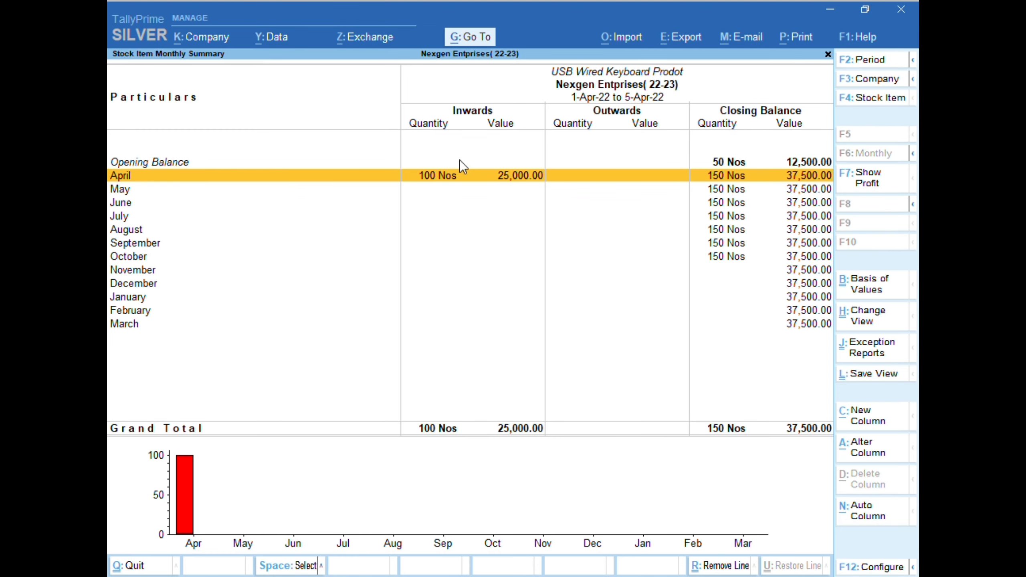
Recheck Supplier -1's pending bill line in the keyboard's April vouchers and return to the Gateway of Tally
key("Return")
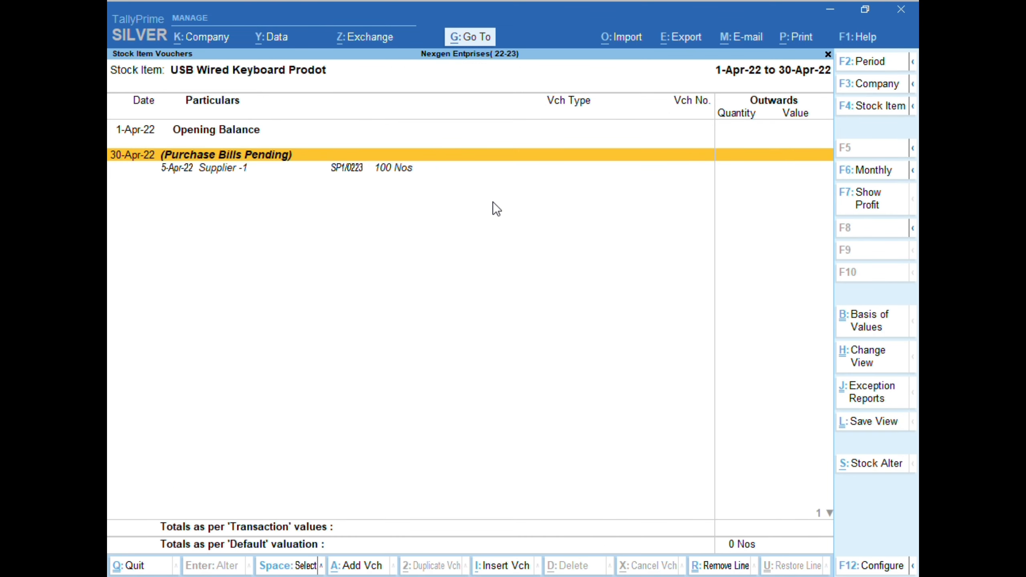
key("Up")
key("Down")
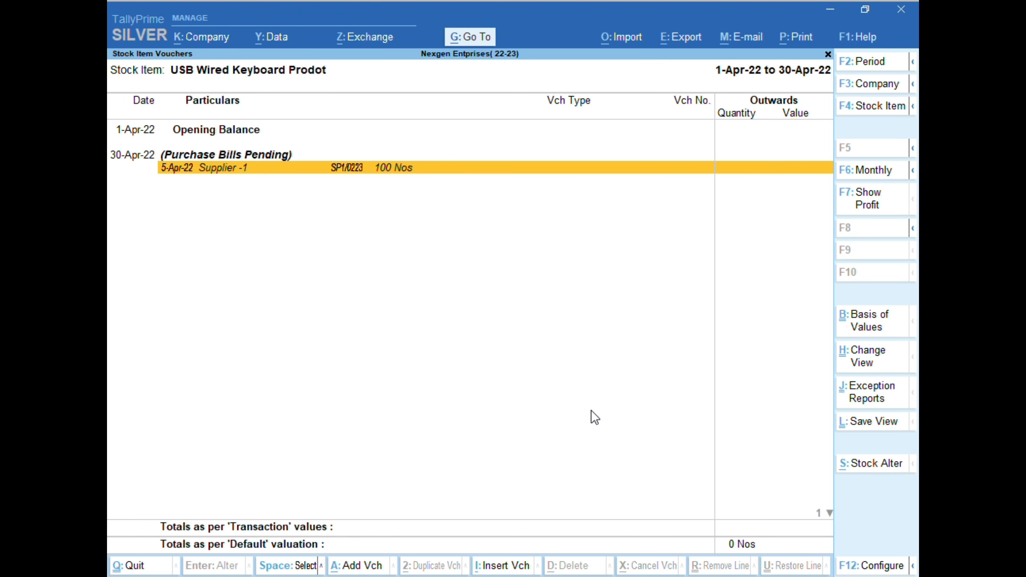
key("Escape")
key("Escape")
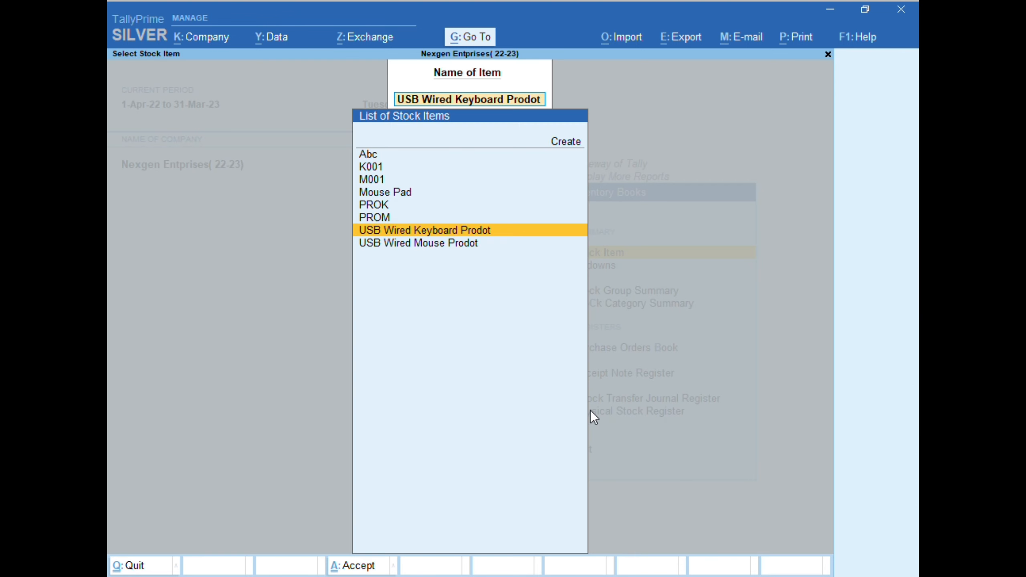
key("Escape")
key("Escape")
key("Escape")
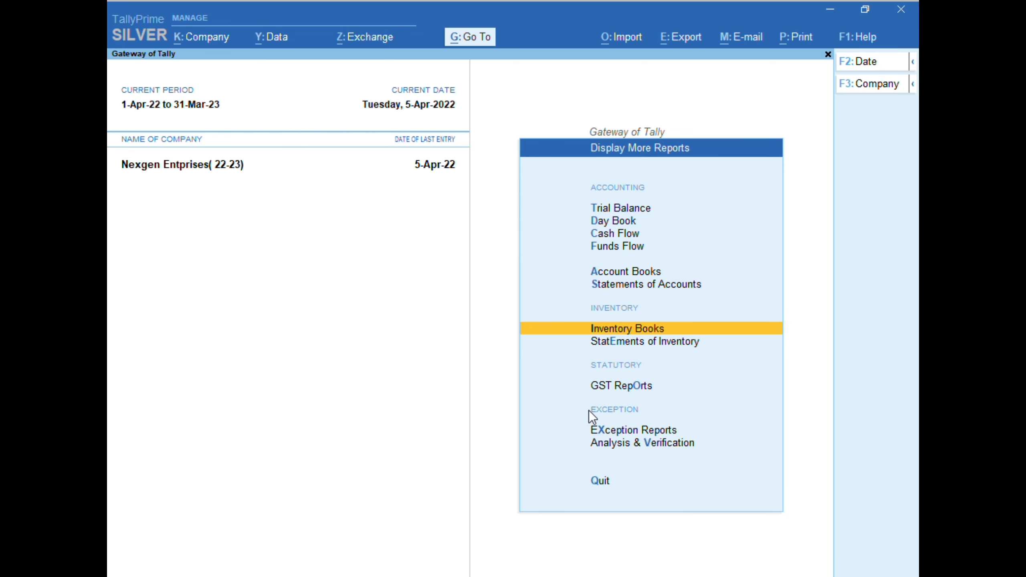
key("Escape")
key("Escape")
key("Escape")
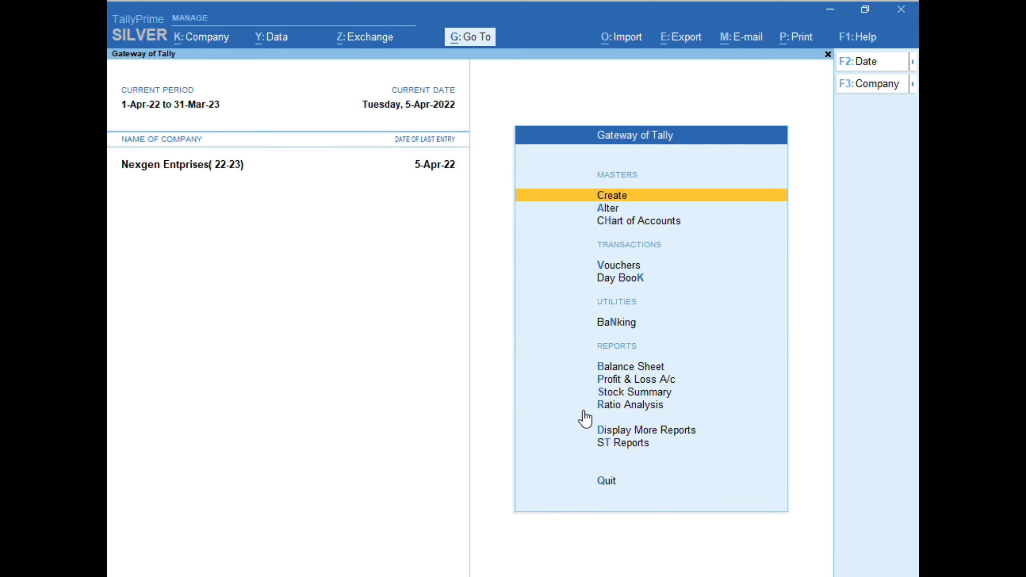
Open Display More Reports again from the Gateway of Tally
key("Down")
key("Down")
key("Down")
key("Down")
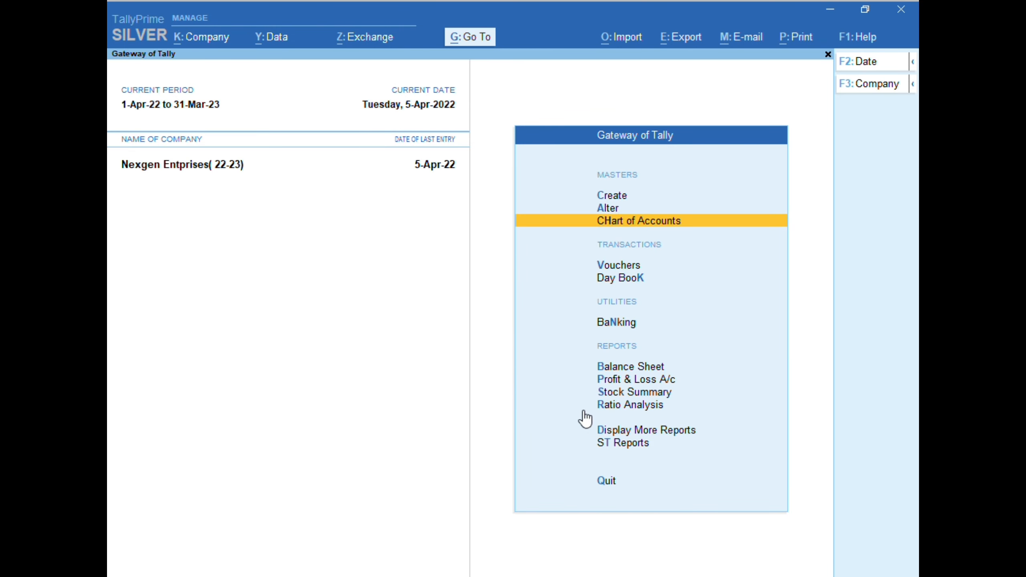
key("Down")
key("Down")
key("Down")
key("Down")
key("Down")
key("Down")
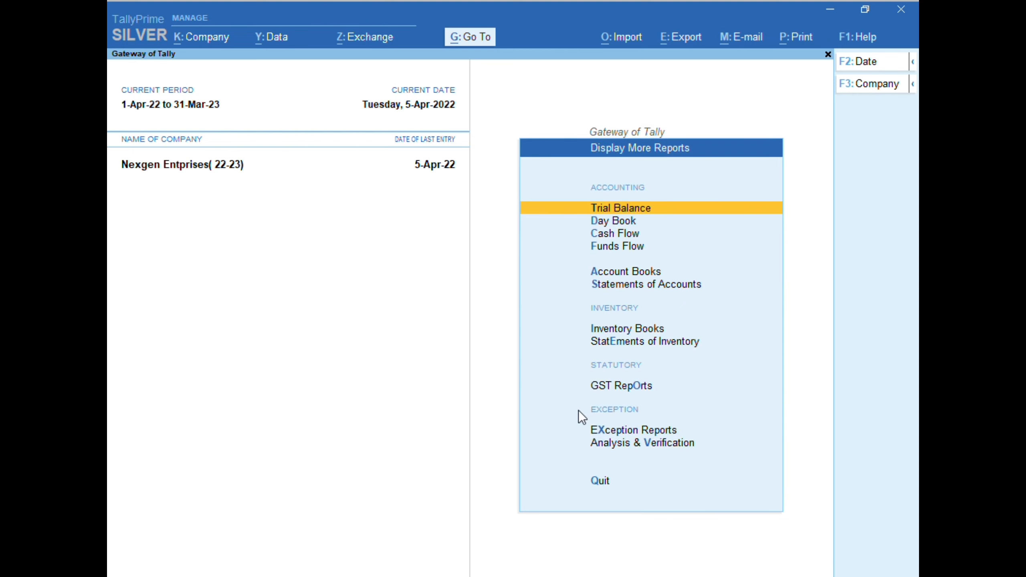
Open the godown summary for Nashik from the inventory books
key("Down")
key("Down")
key("Down")
key("Down")
key("Down")
key("Down")
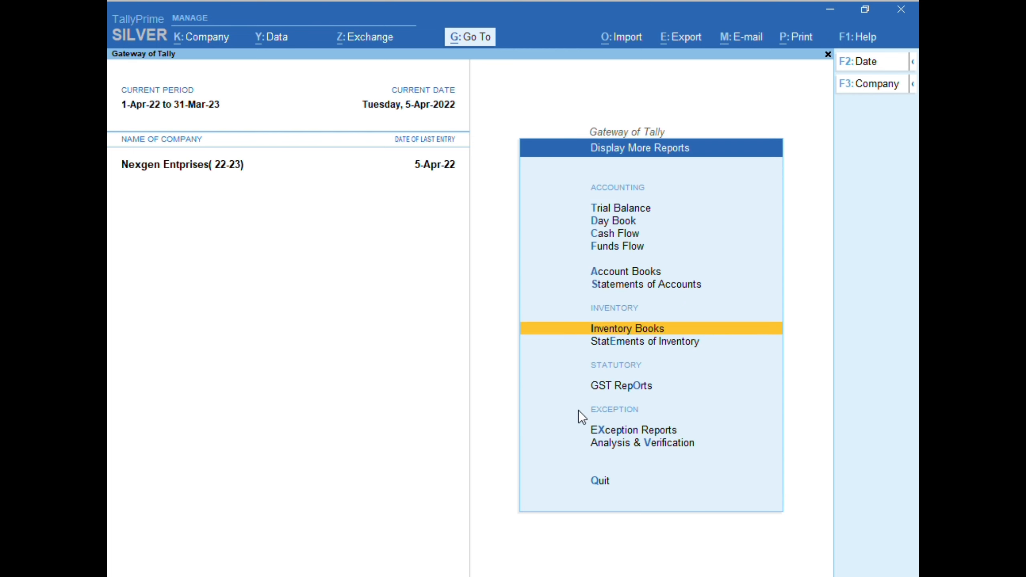
key("Return")
key("Down")
key("Return")
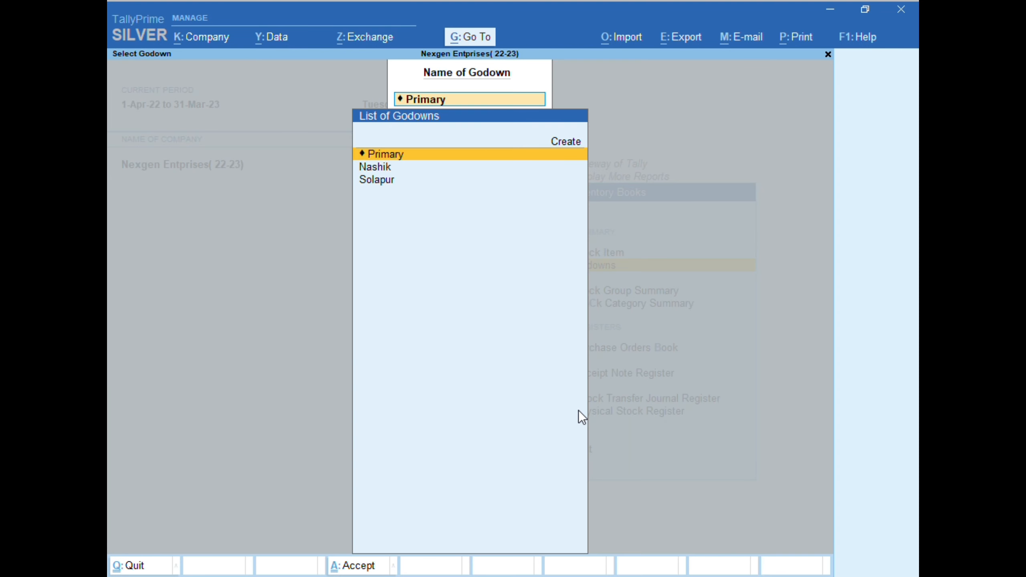
key("Down")
key("Return")
Examine the April vouchers of USB Wired Mouse Prodot in the Nashik godown for pending purchase bills
key("Down")
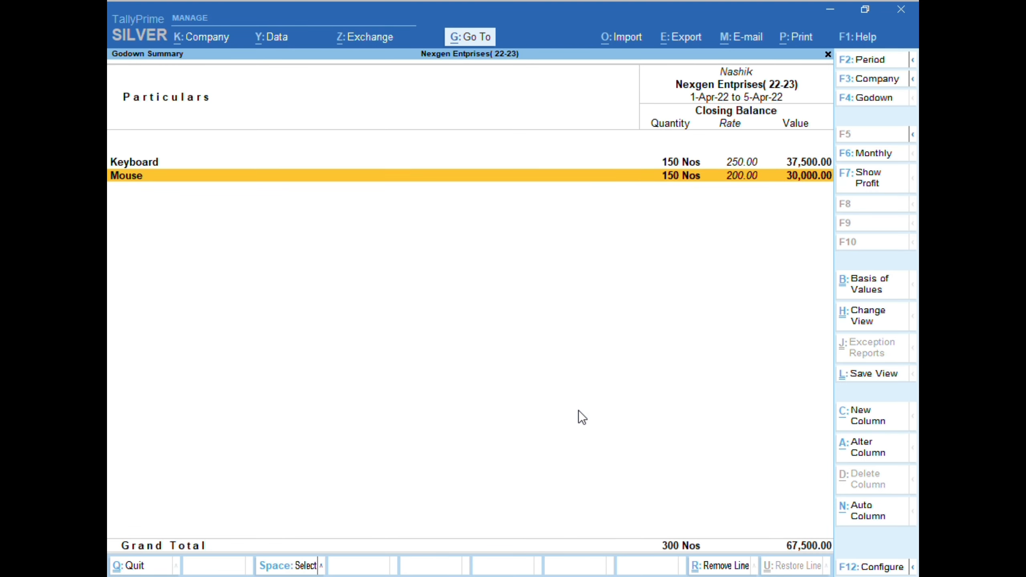
key("Return")
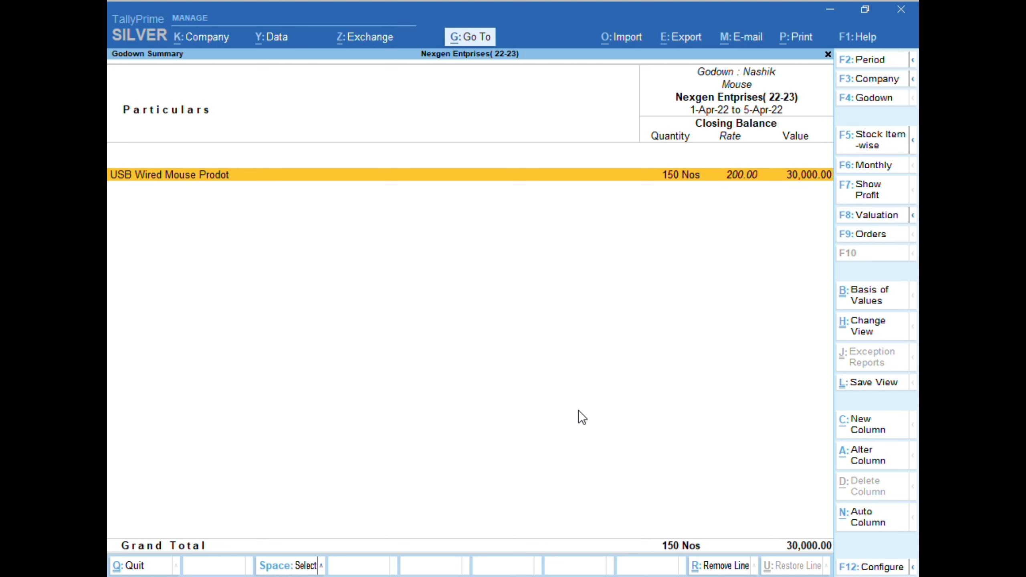
key("Return")
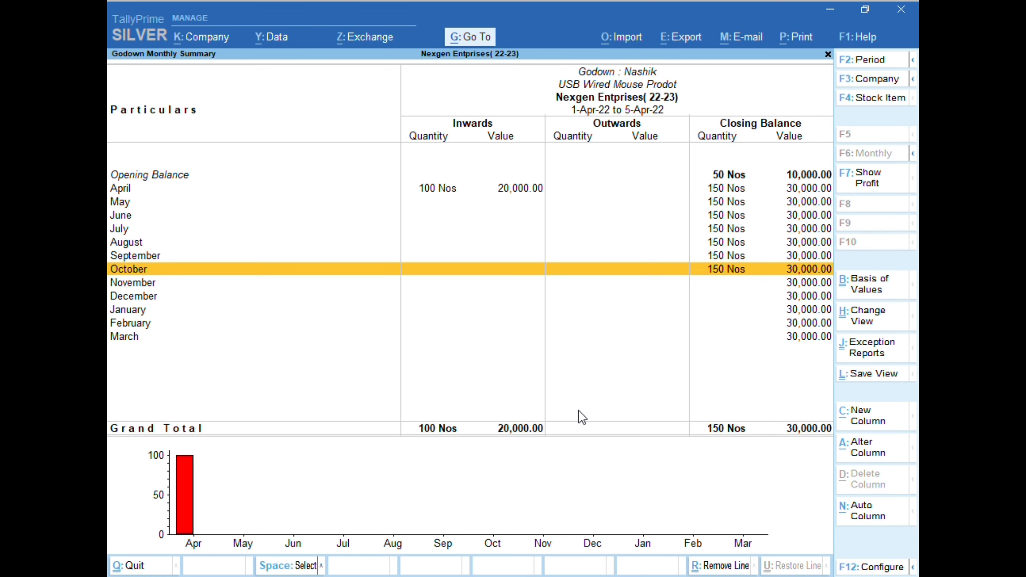
key("Up")
key("Up")
key("Up")
key("Up")
key("Up")
key("Up")
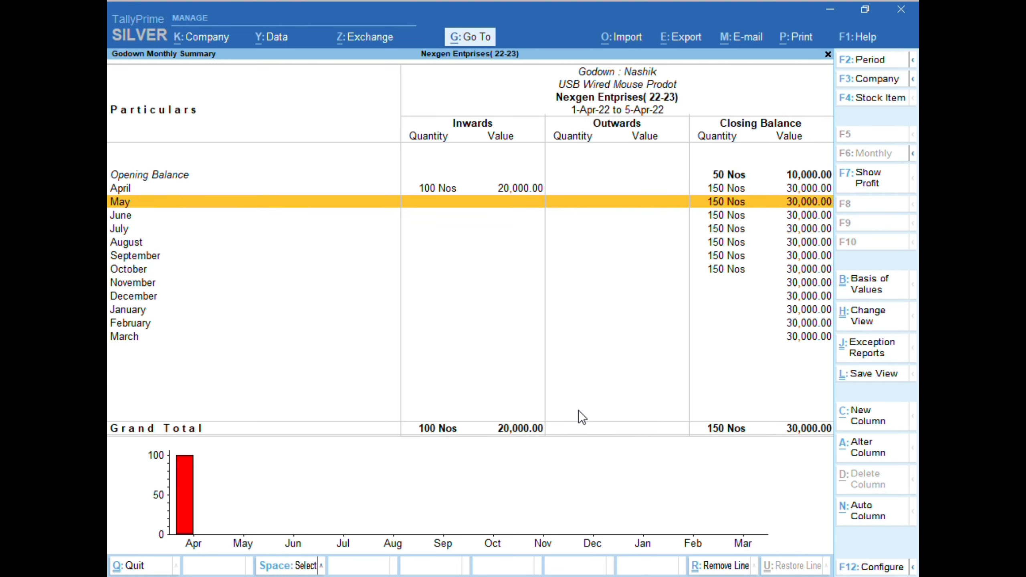
key("Return")
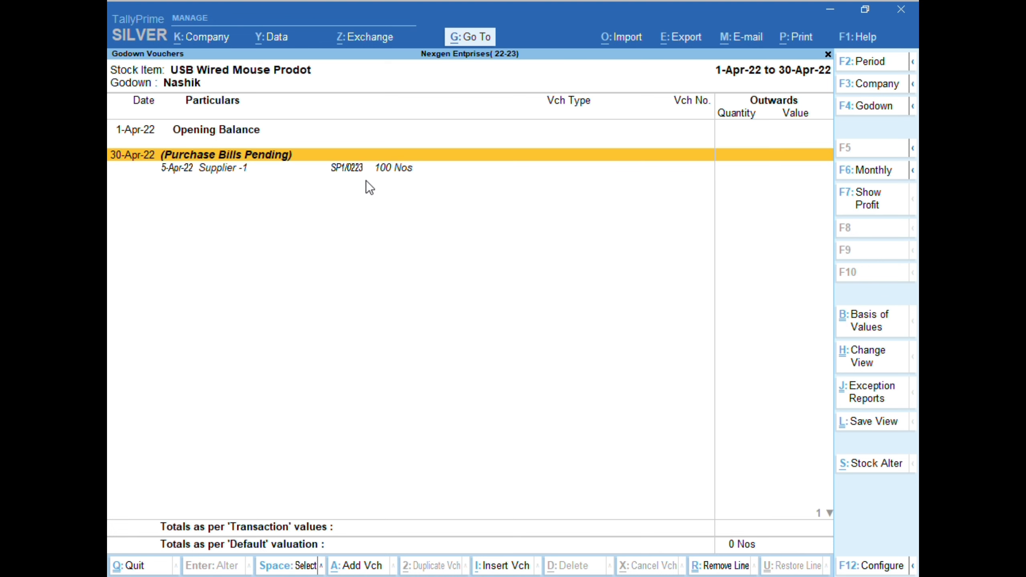
Leave the godown reports and return to the Gateway of Tally without quitting the program
key("Escape")
key("Escape")
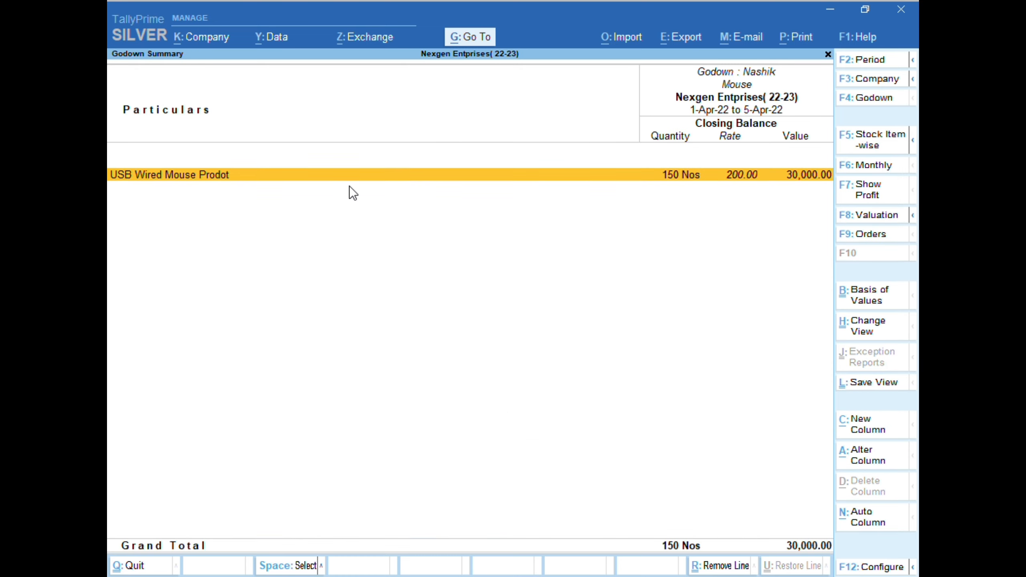
key("Escape")
key("Escape")
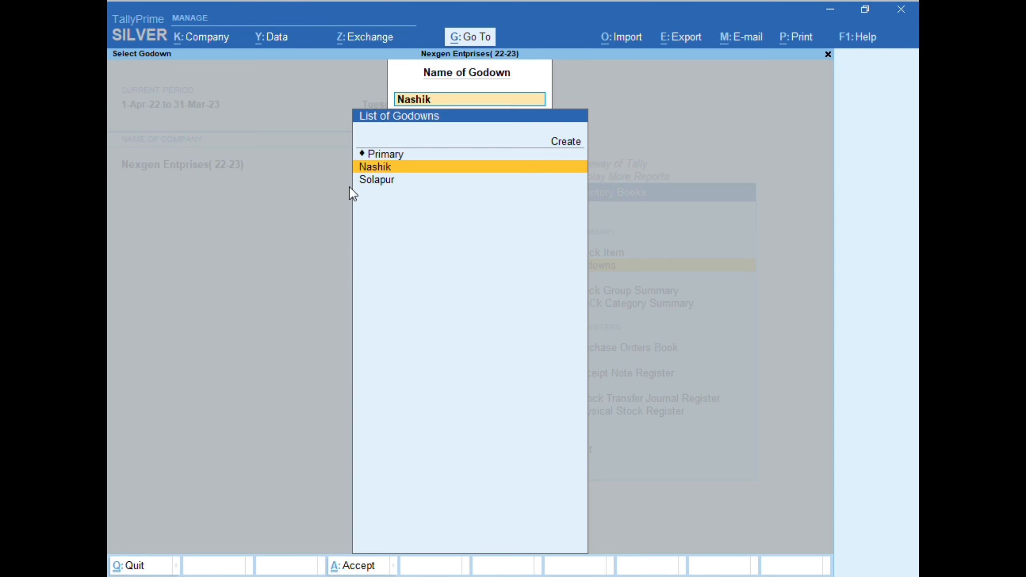
key("Escape")
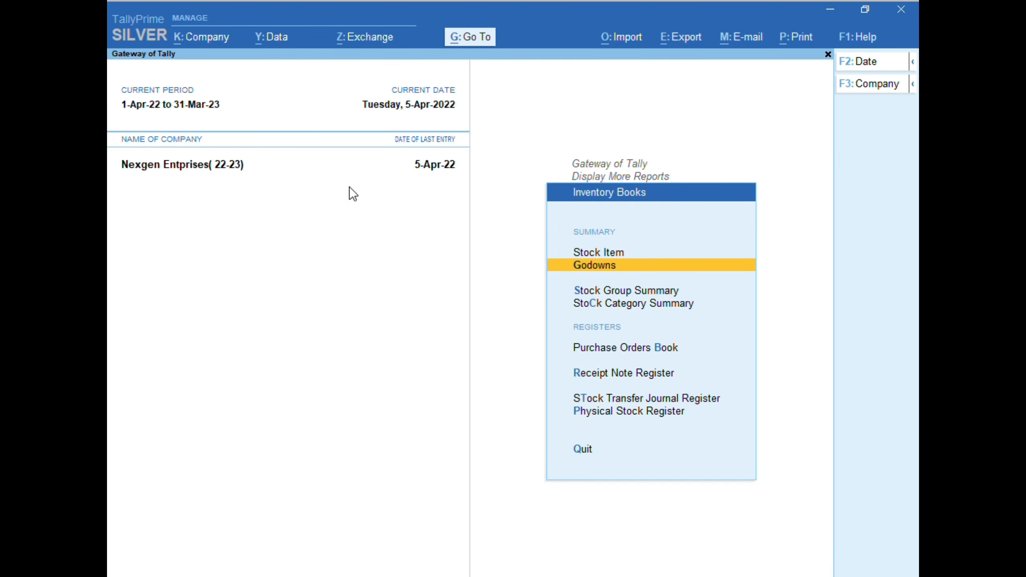
key("Escape")
key("Escape")
key("Escape")
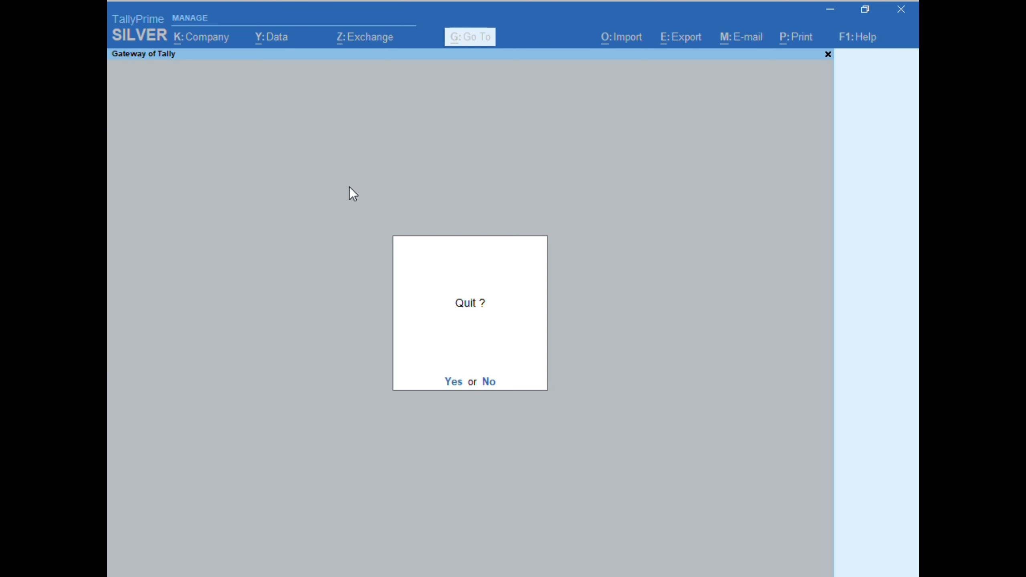
key("Escape")
Start a Purchase voucher with the voucher class CGST SGST
key("Down")
key("Down")
key("Down")
key("Down")
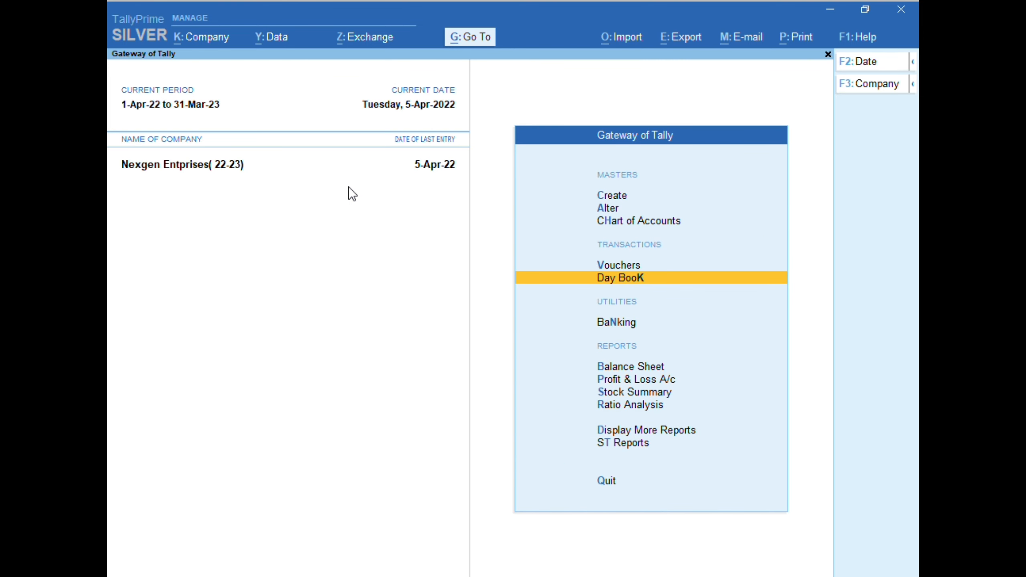
key("Up")
key("Return")
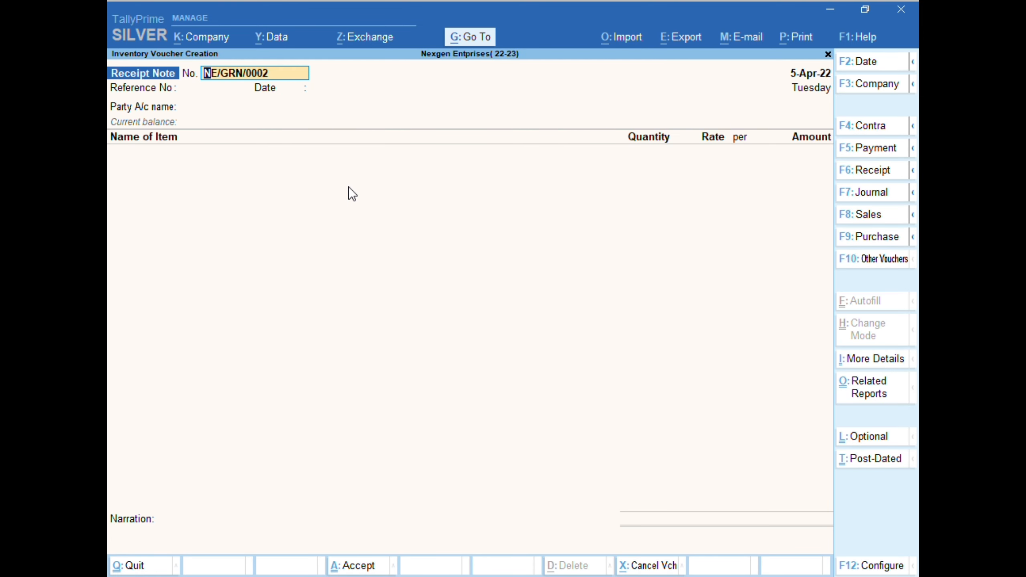
left_click(891, 243)
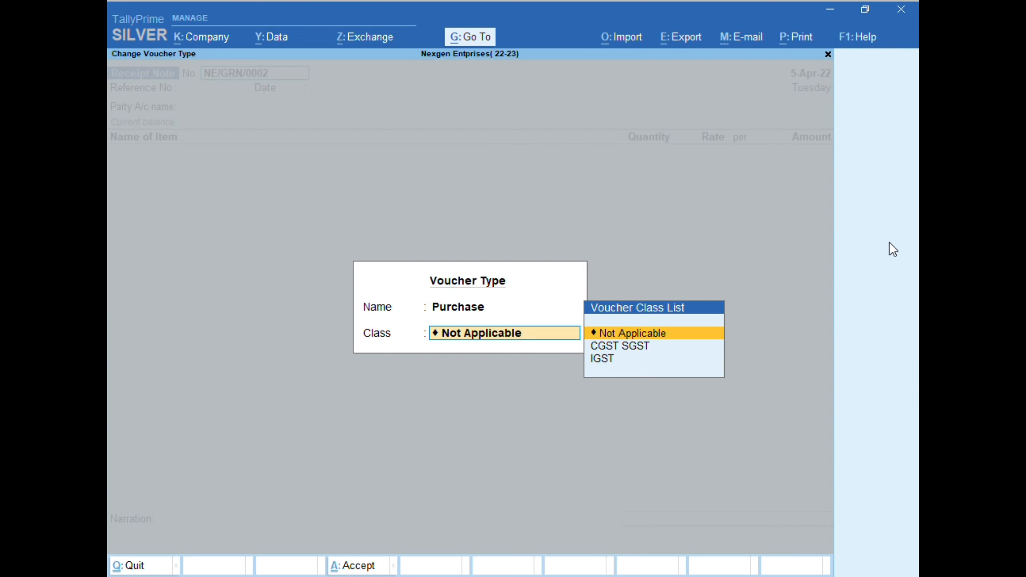
key("Down")
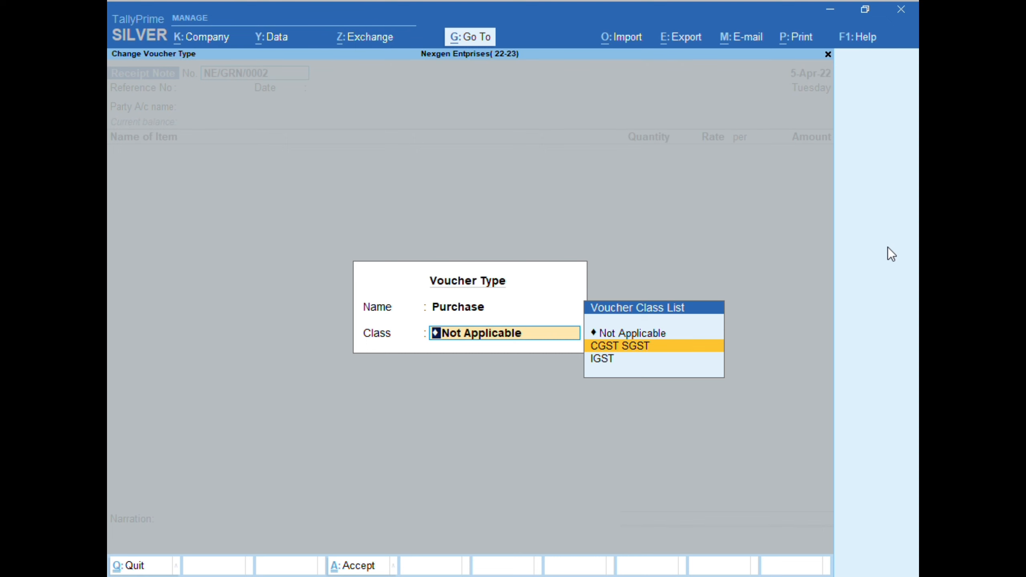
key("Return")
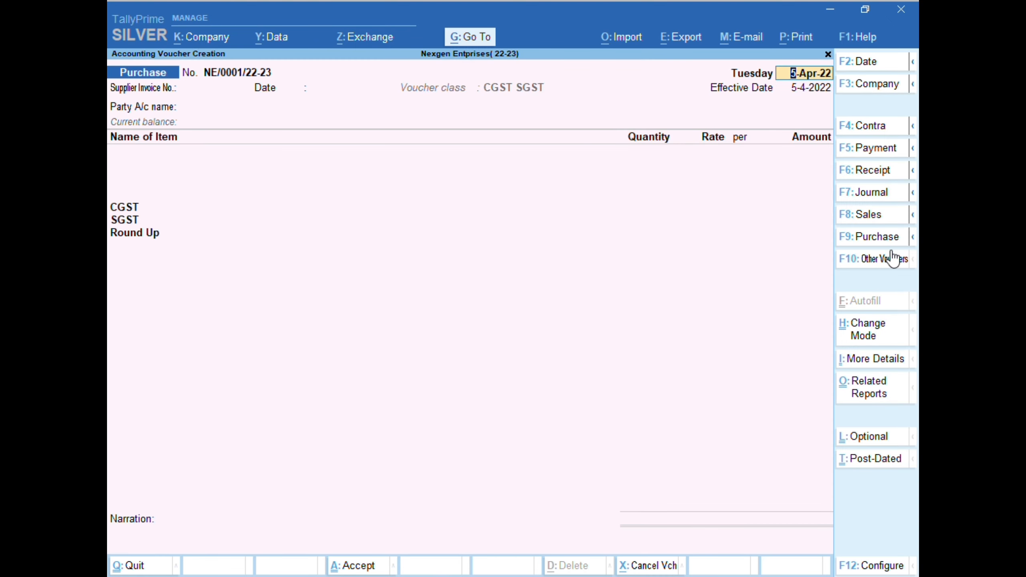
Date the purchase voucher 6-4-2022 and enter supplier invoice number SP01/0223 dated 6-Apr-22
key("F2")
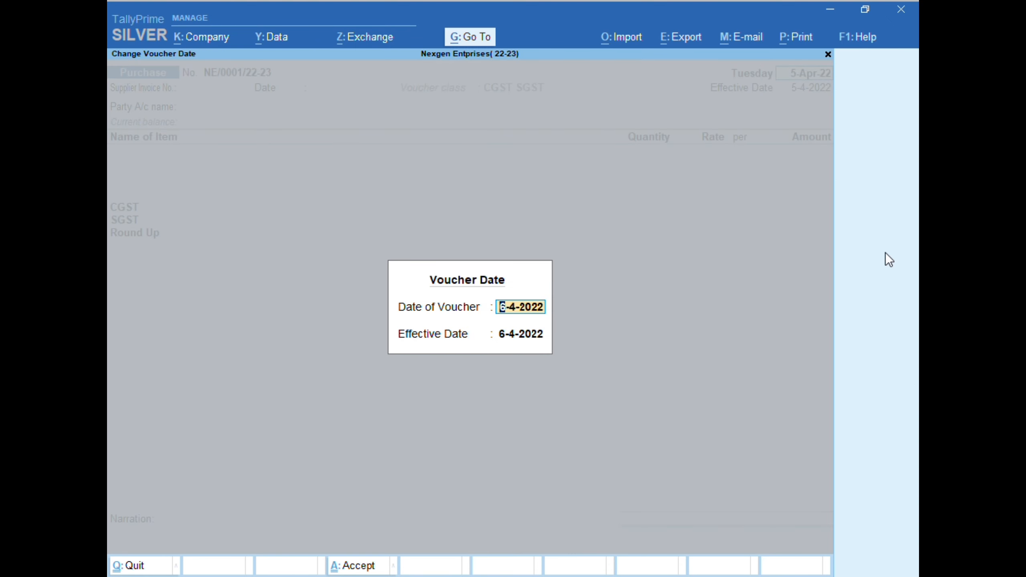
key("Return")
key("Return")
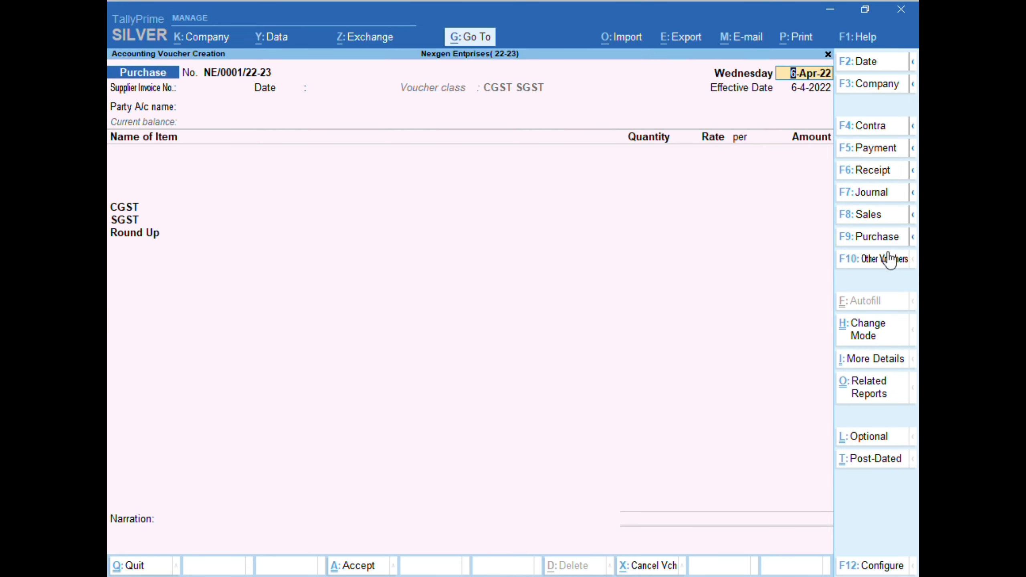
type("s")
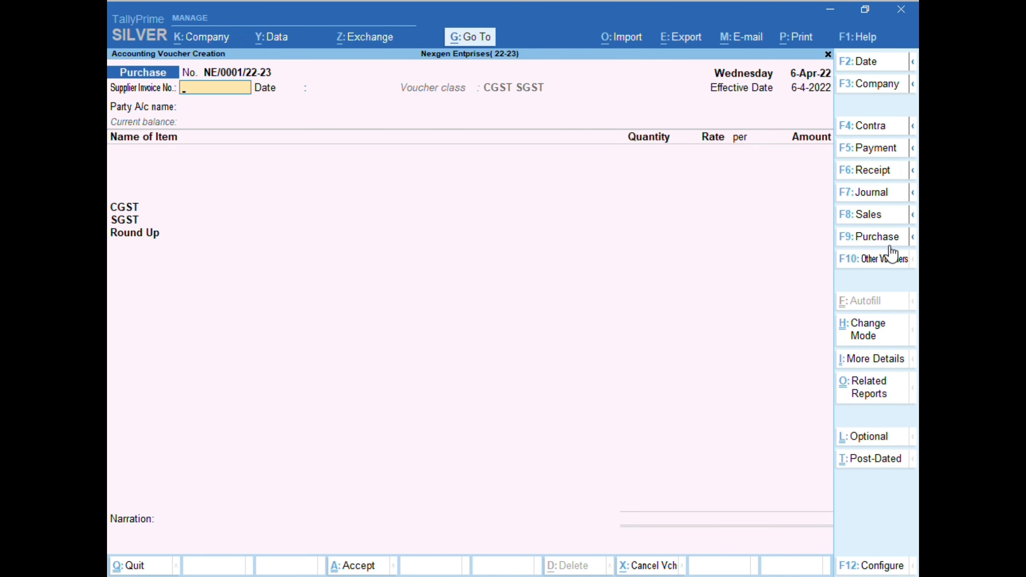
type("SP01/0223")
key("Return")
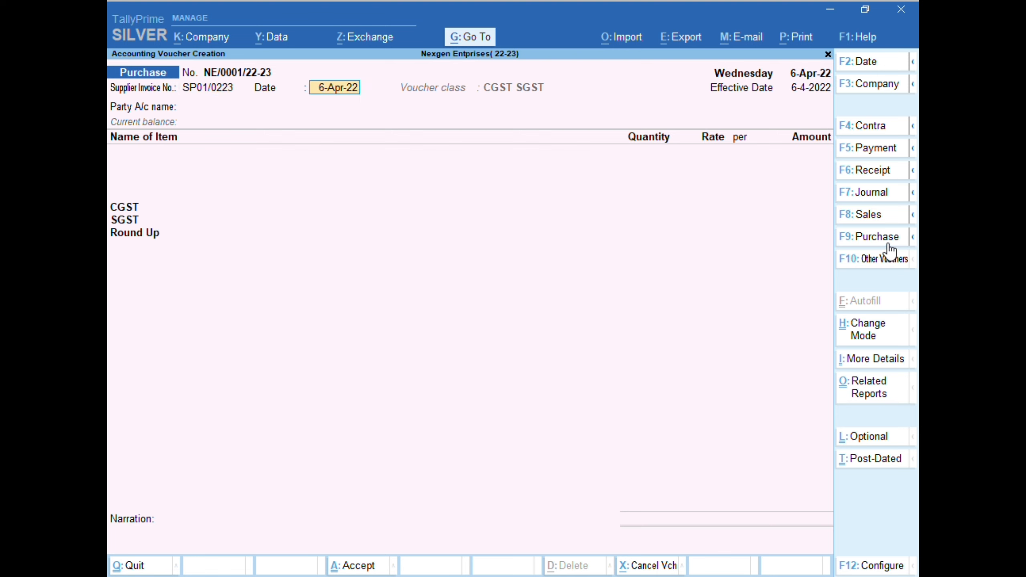
key("Return")
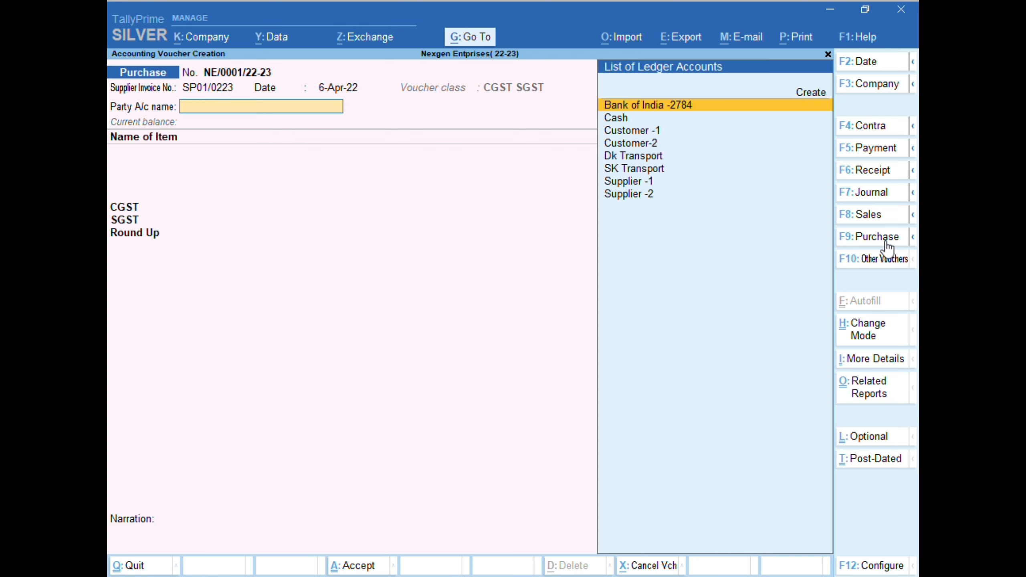
Choose Supplier -1 as the party account of the purchase voucher
key("Down")
key("Down")
key("Down")
key("Down")
key("Down")
key("Down")
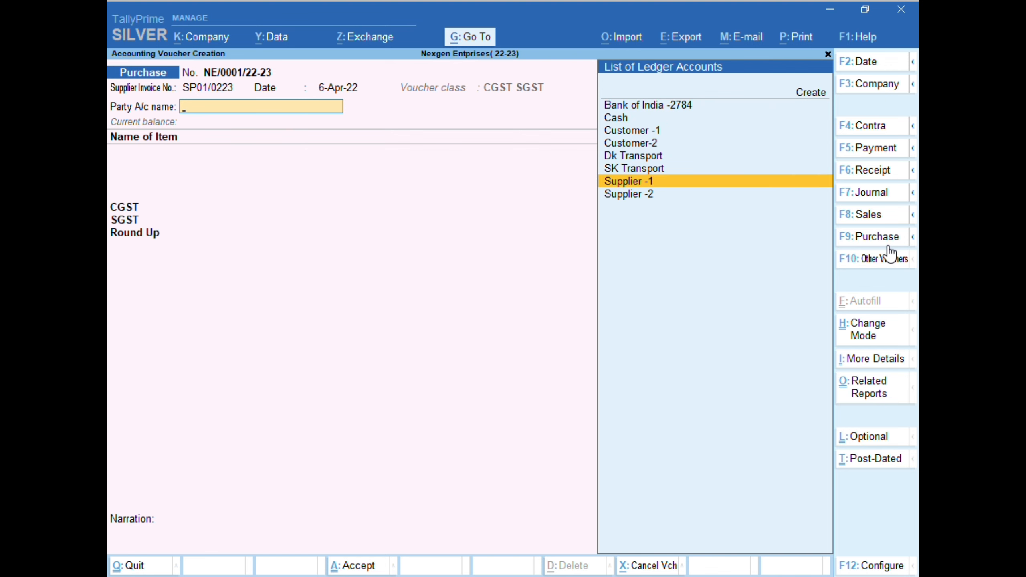
key("Return")
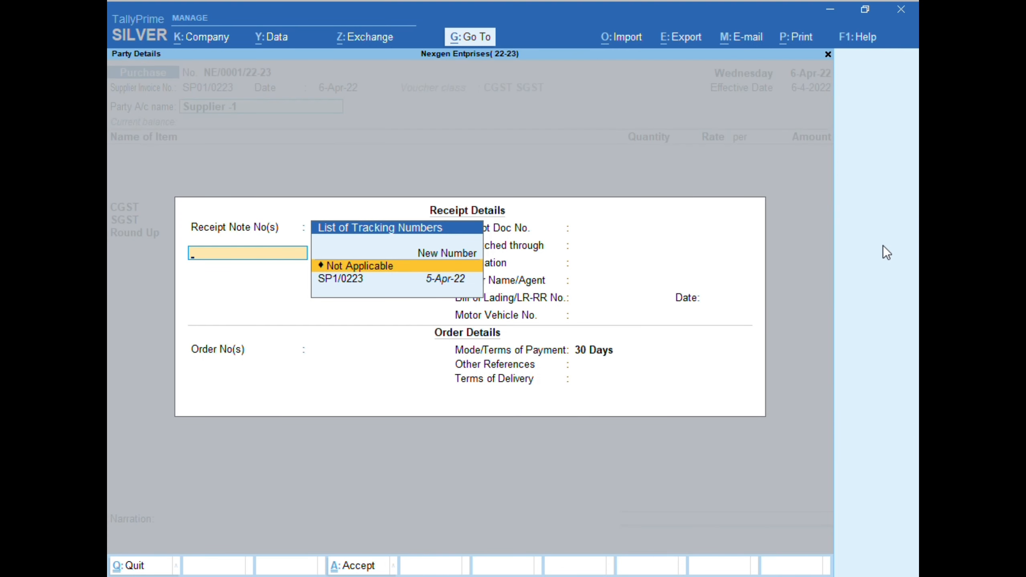
Link receipt note SP1/0223 to the purchase and accept the filled-in receipt, order and party details
key("Down")
key("Up")
key("Down")
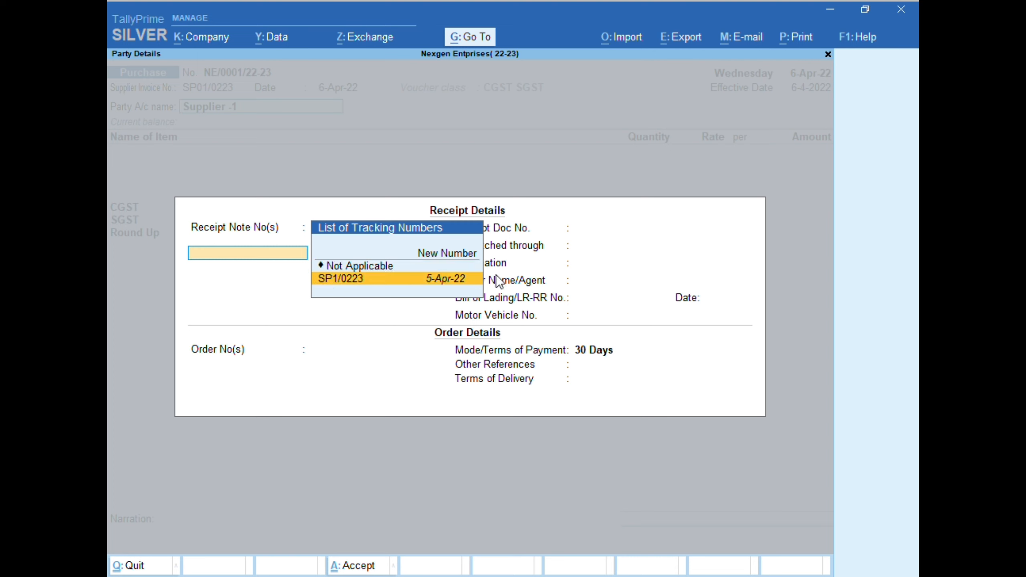
key("Return")
key("Return")
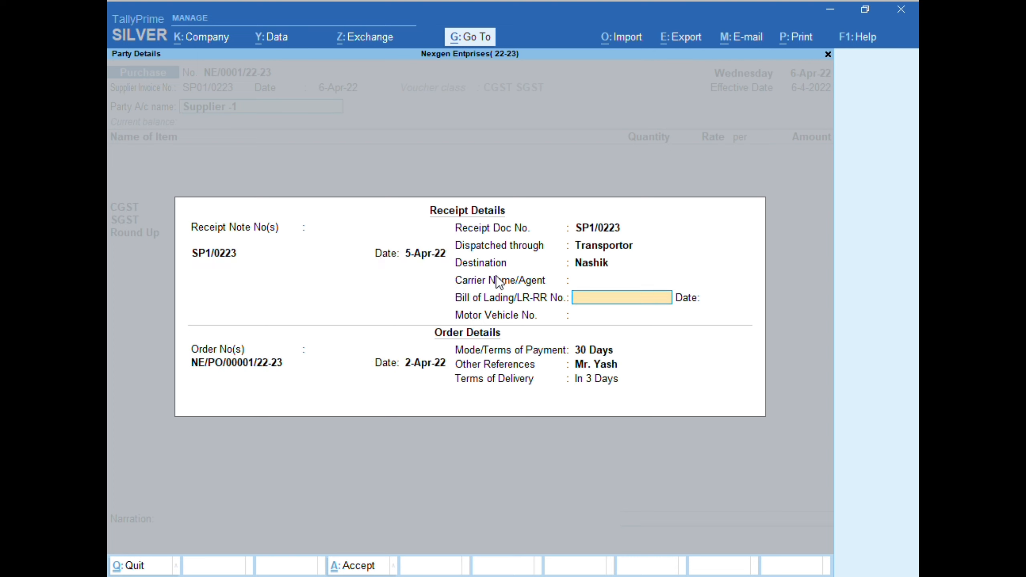
key("Return")
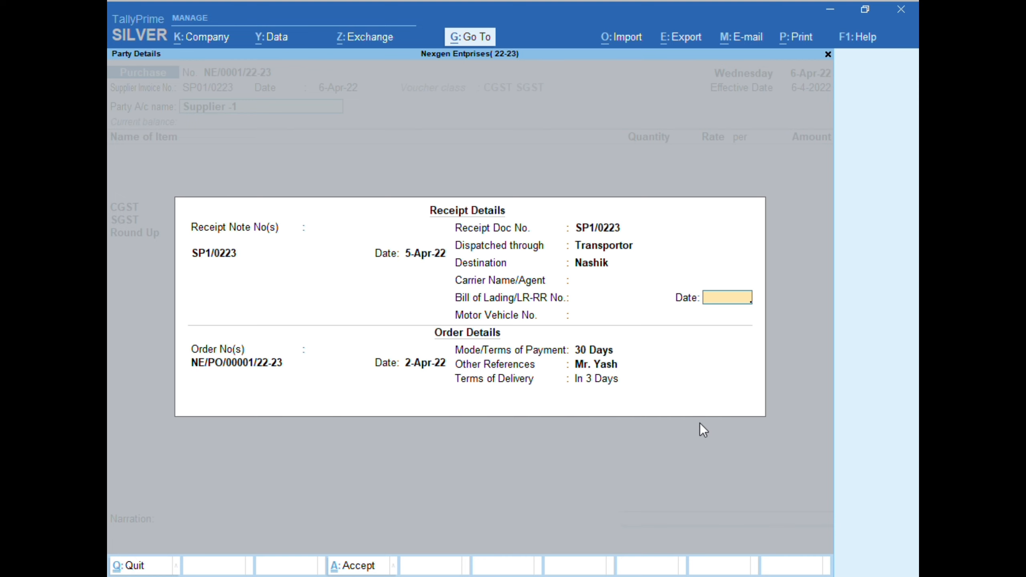
key("Return")
key("Return")
key("Return")
key("Return")
key("Return")
key("Return")
key("Return")
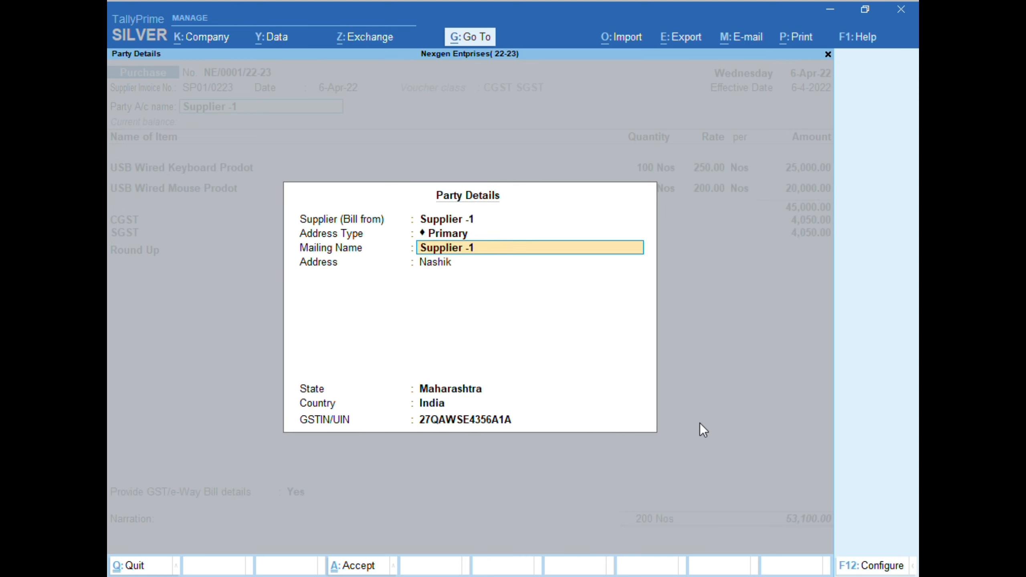
key("Return")
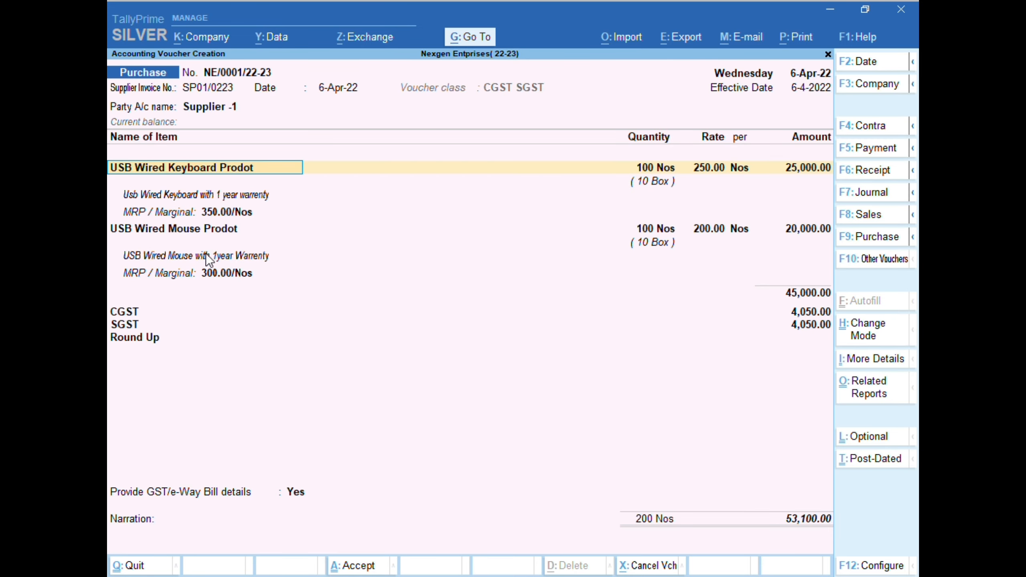
Accept the USB Wired Keyboard Prodot line with tracking number SP1/0223, godown Nashik, 100 Nos at 250.00
key("Return")
key("Return")
key("Return")
key("Return")
key("Return")
key("Return")
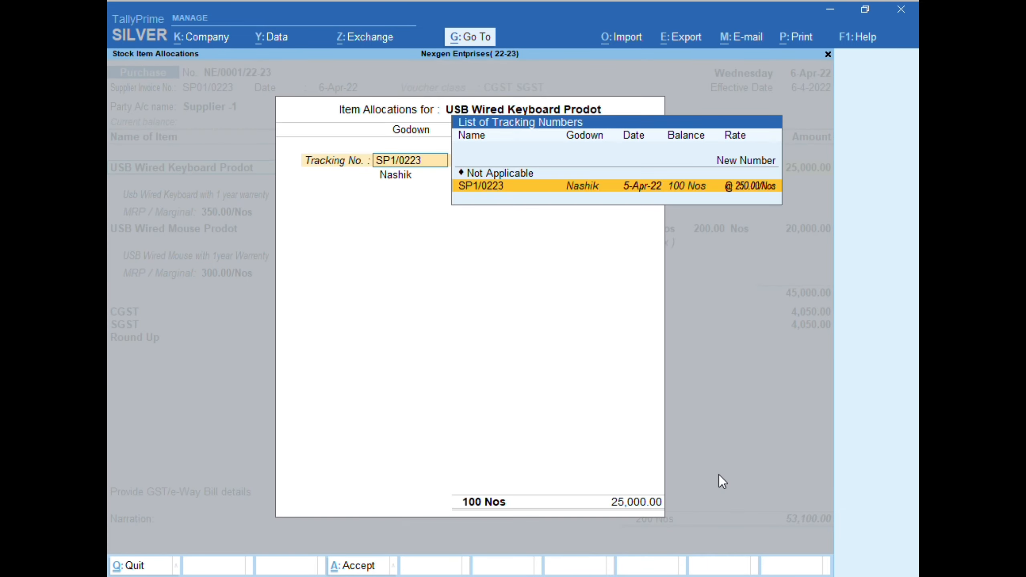
key("Return")
key("Return")
key("Return")
key("Return")
key("Return")
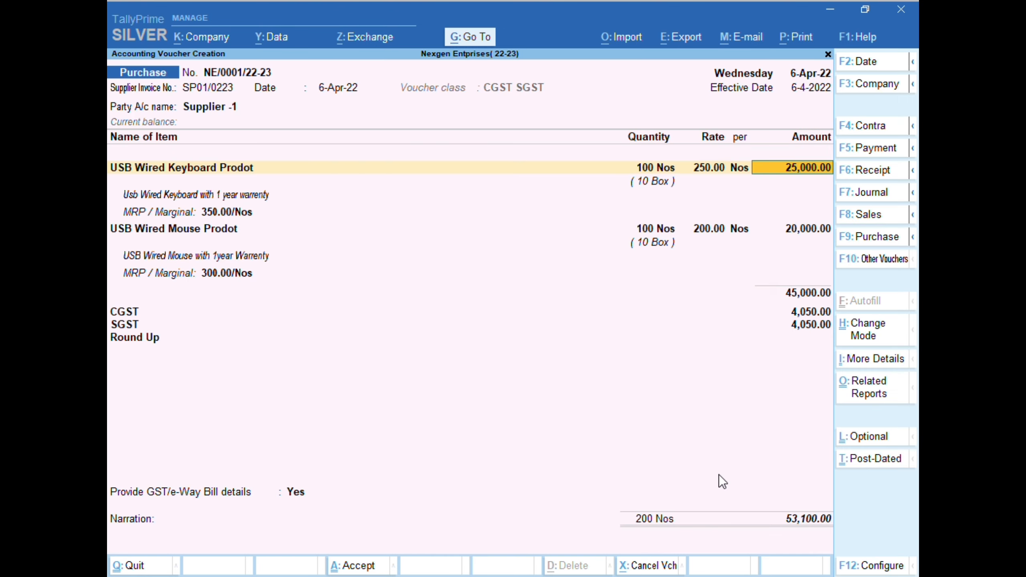
Accept the USB Wired Mouse Prodot line with tracking number SP1/0223, godown Nashik, 100 Nos at 200.00
key("Return")
key("Return")
key("Return")
key("Return")
key("Return")
key("Return")
key("Return")
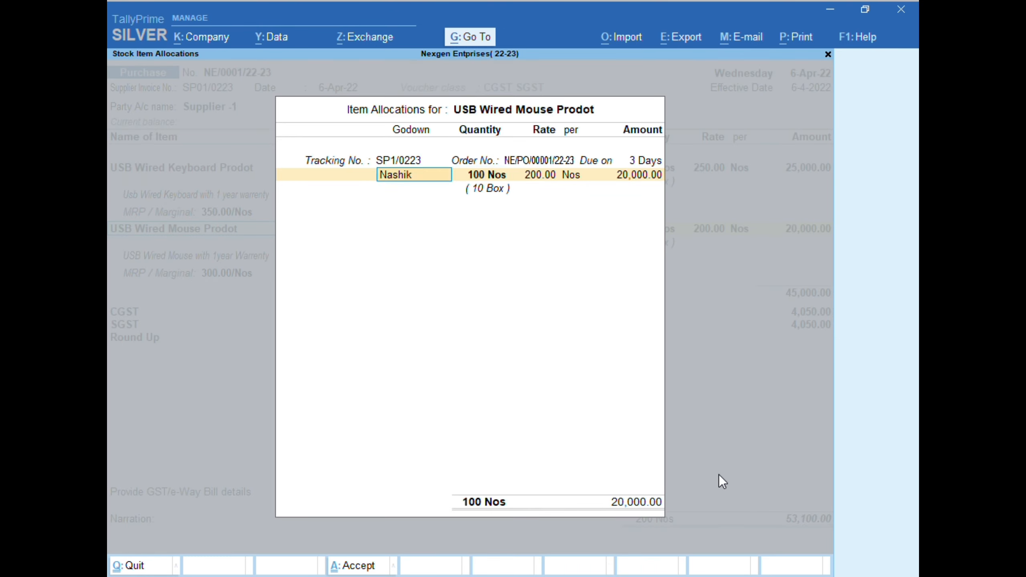
key("Return")
key("Return")
key("Return")
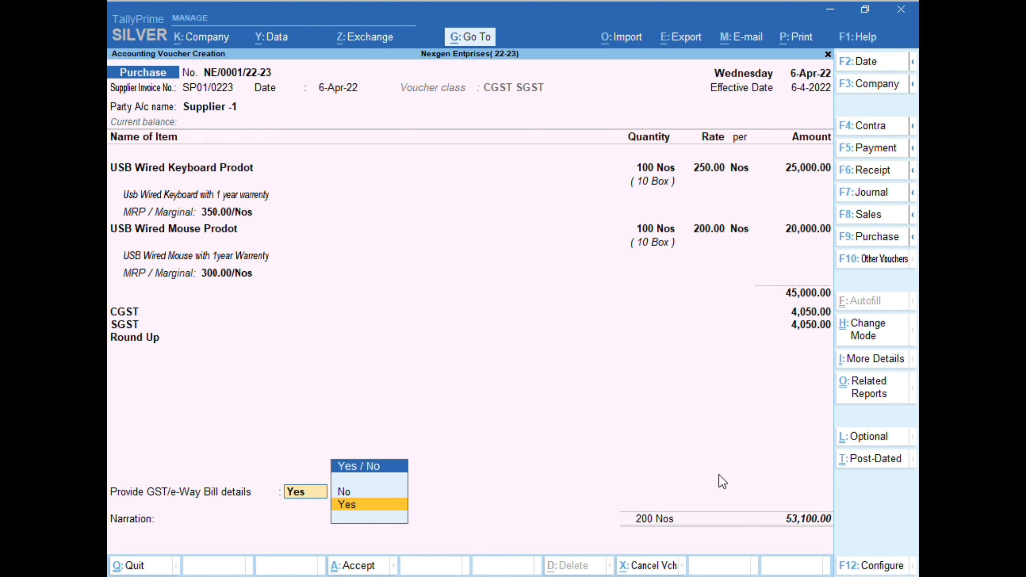
Keep GST/e-Way Bill details at Yes and accept the additional details with Nashik as the ship-to place
key("Return")
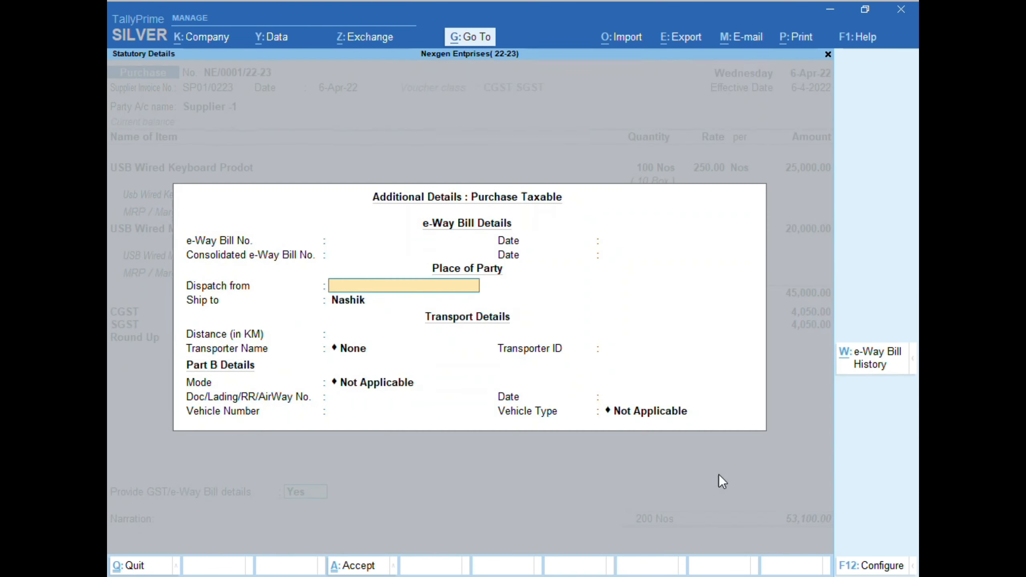
key("Return")
key("Return")
key("Return")
key("Return")
key("Return")
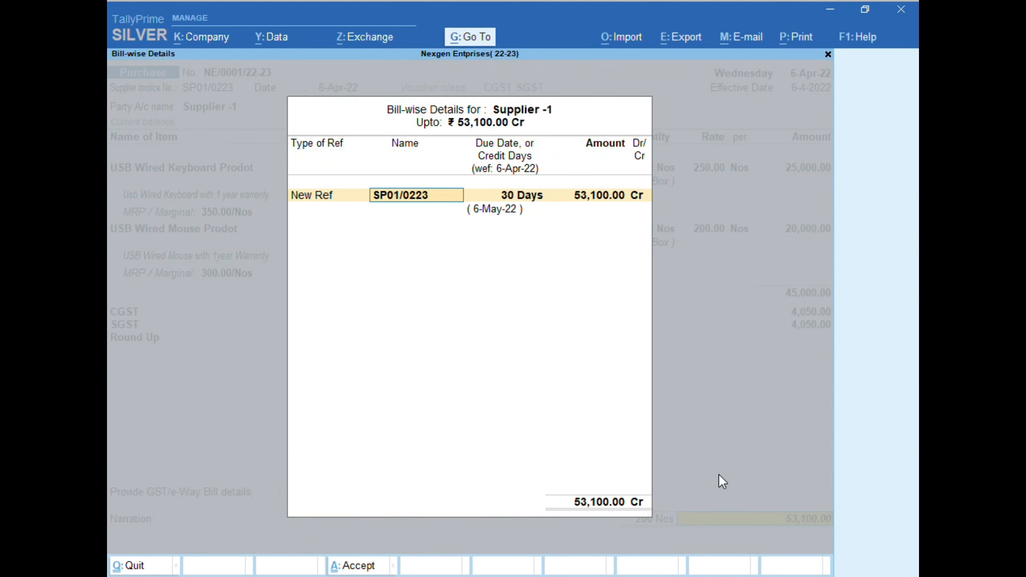
Accept the bill-wise details for Supplier -1 as New Ref SP01/0223 with 30 days' credit for 53,100.00 Cr
key("Return")
key("Return")
key("Return")
key("Return")
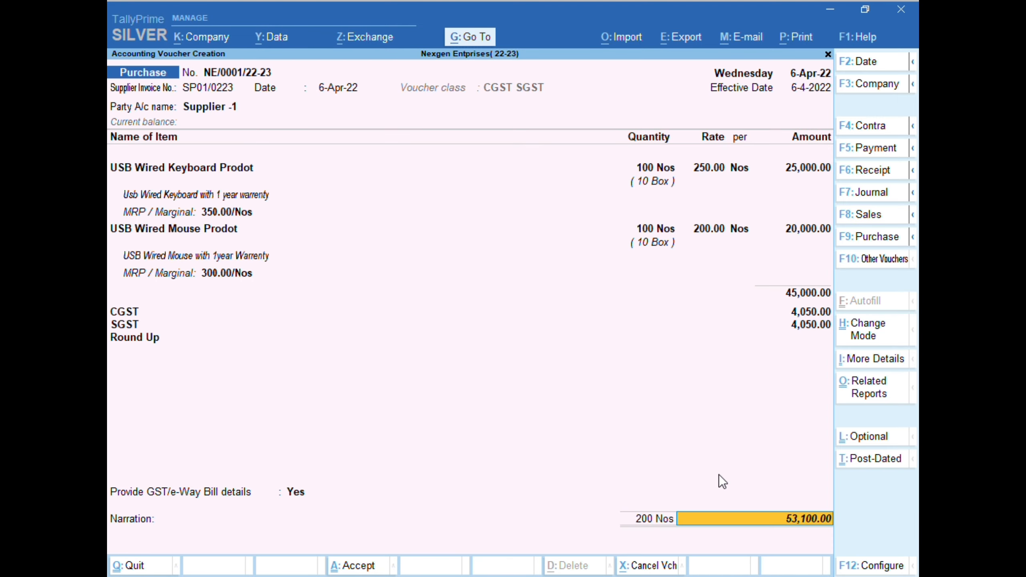
Review the adjustment methods in Supplier -1's bill-wise details and keep New Ref SP01/0223 with 30 days' credit for 53,100.00 Cr
key("Return")
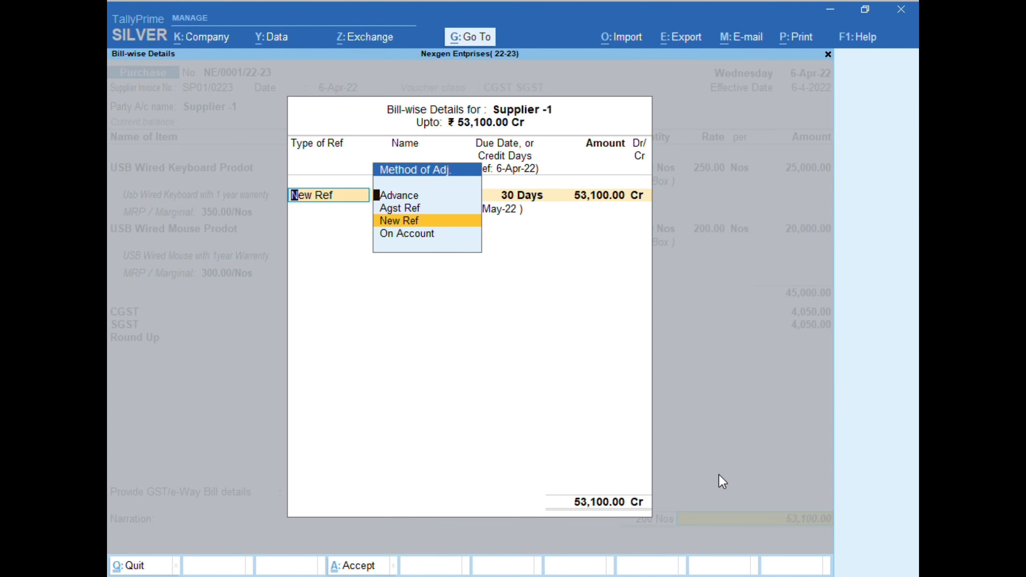
key("Return")
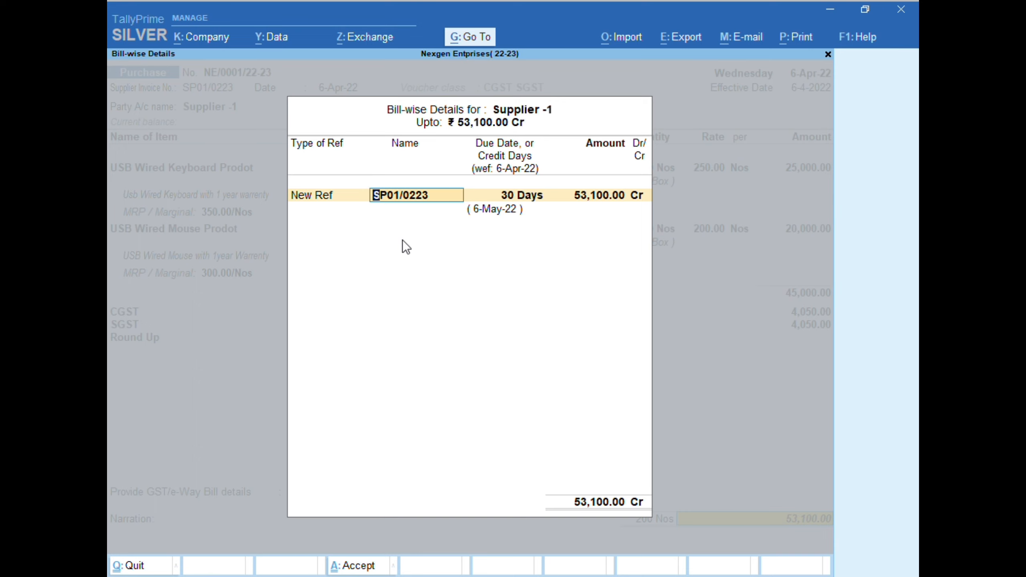
key("BackSpace")
key("Up")
key("Up")
key("Up")
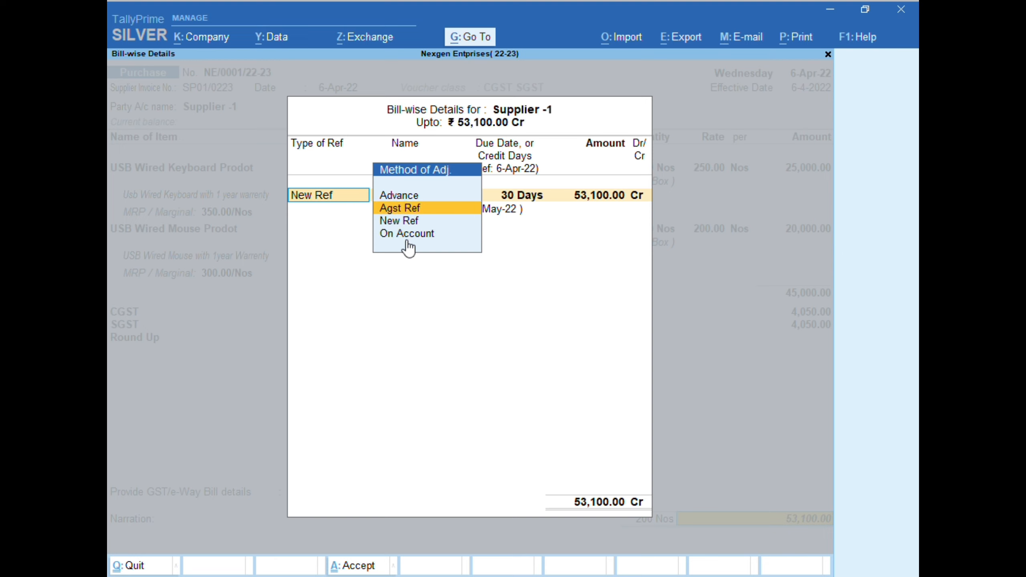
key("Down")
key("Down")
key("Down")
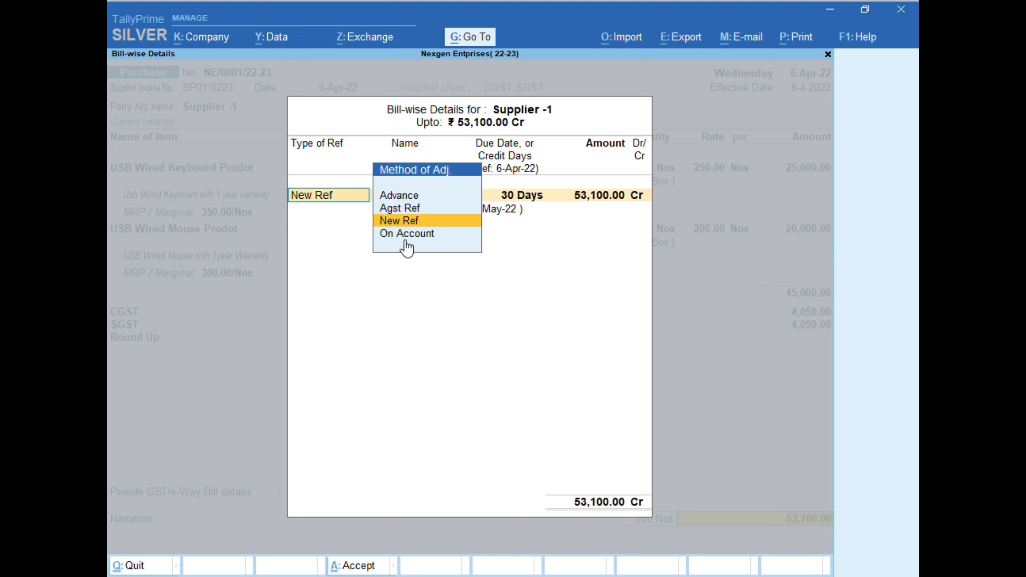
key("Up")
key("Return")
key("Return")
key("Return")
key("Return")
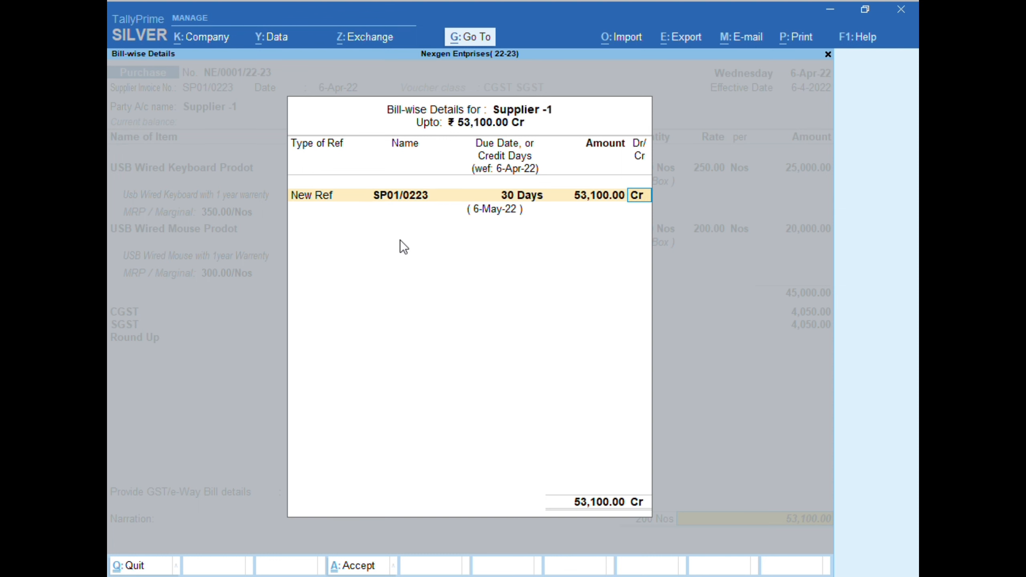
key("Return")
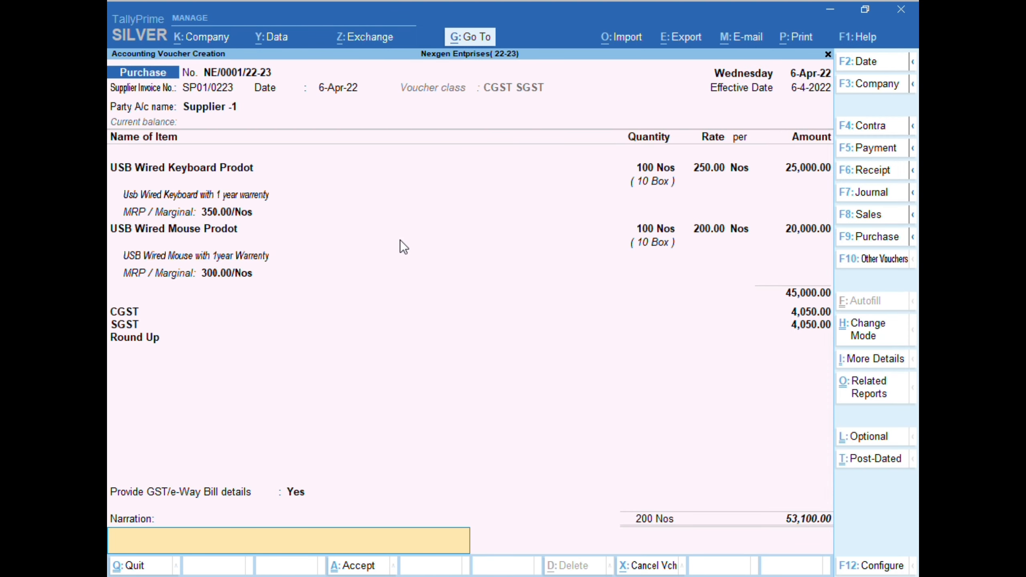
Save the Supplier -1 purchase invoice without a narration and preview its printed copy
key("Return")
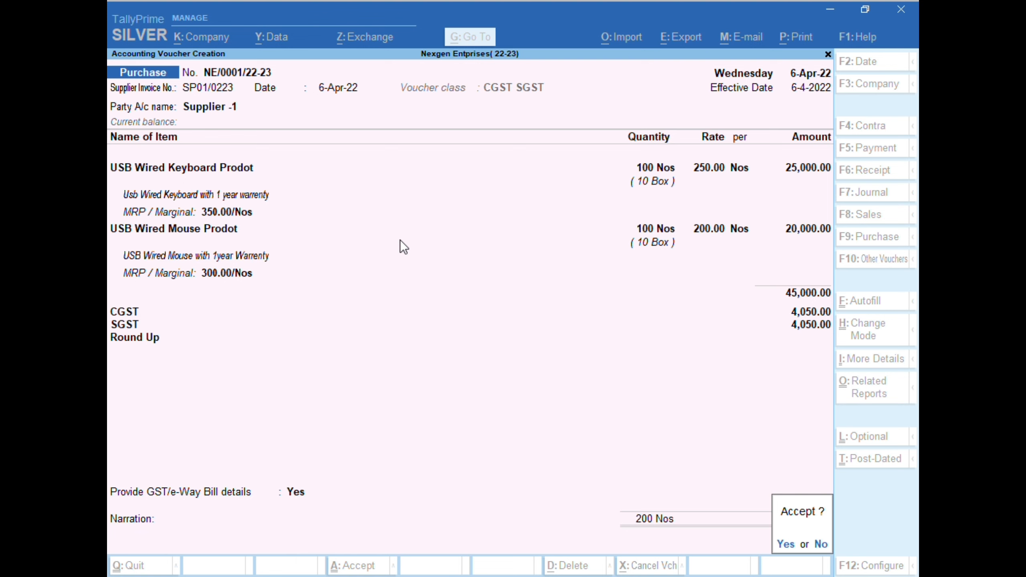
key("Return")
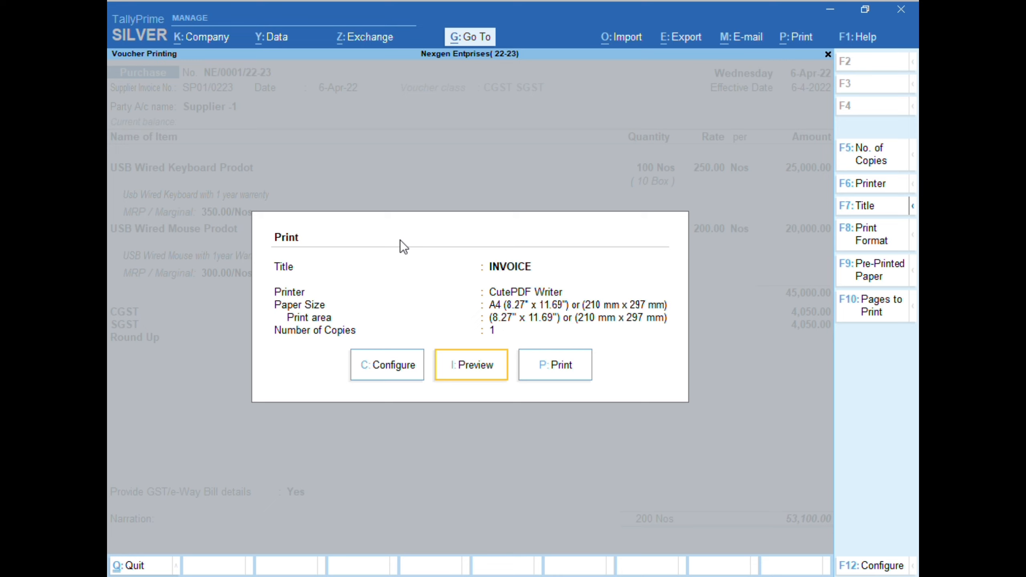
left_click(481, 383)
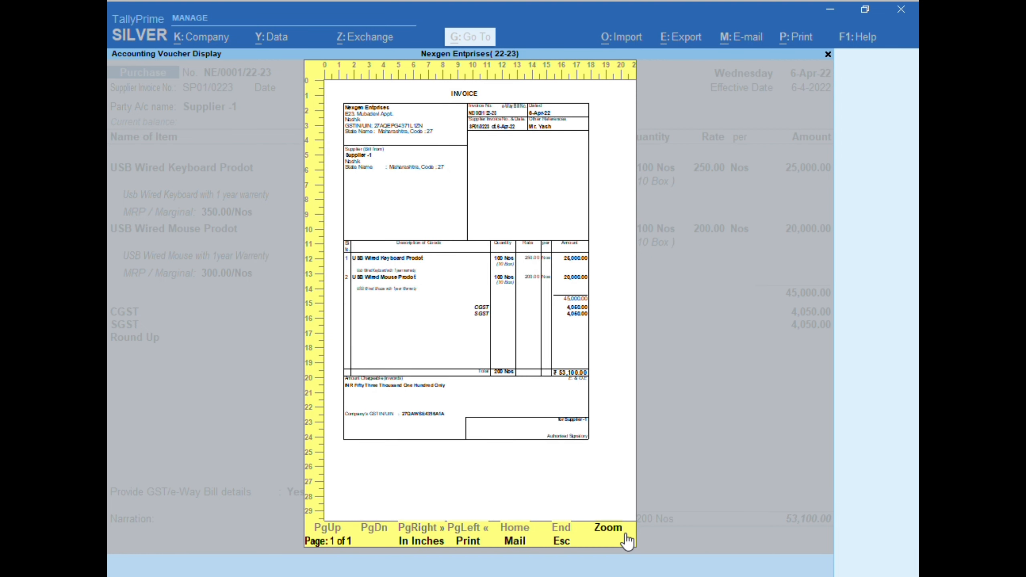
key("Escape")
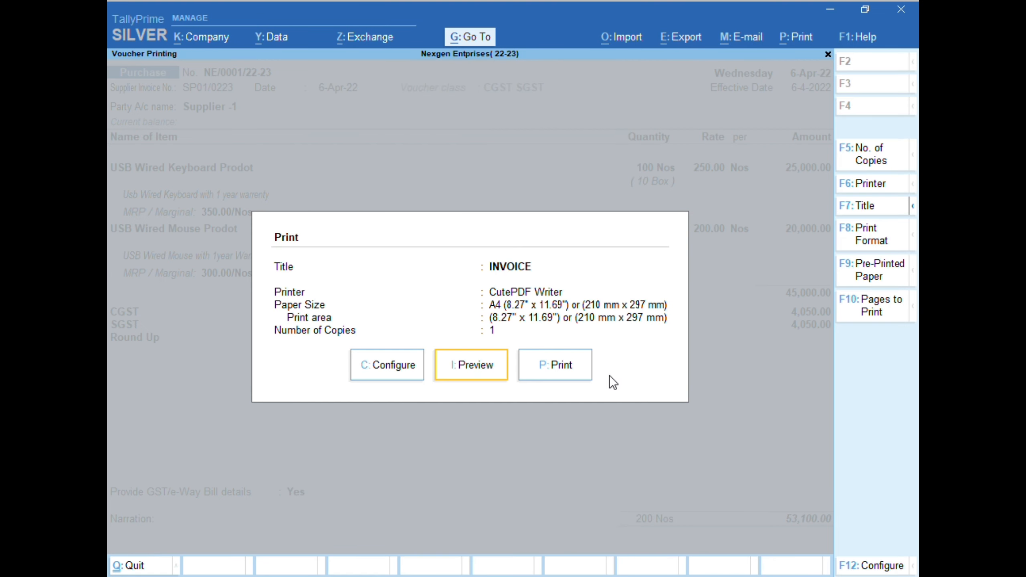
key("Escape")
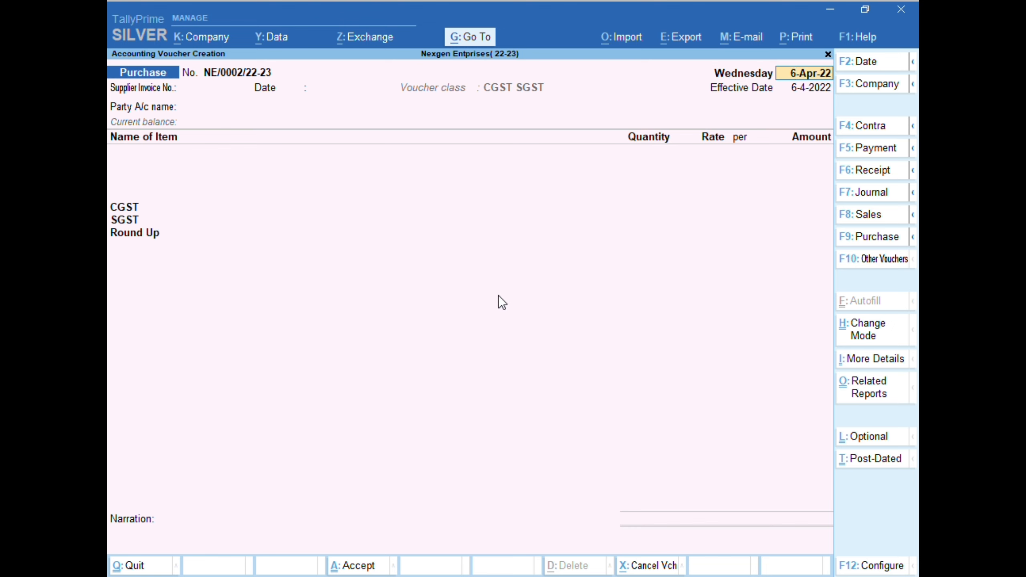
key("Escape")
key("Escape")
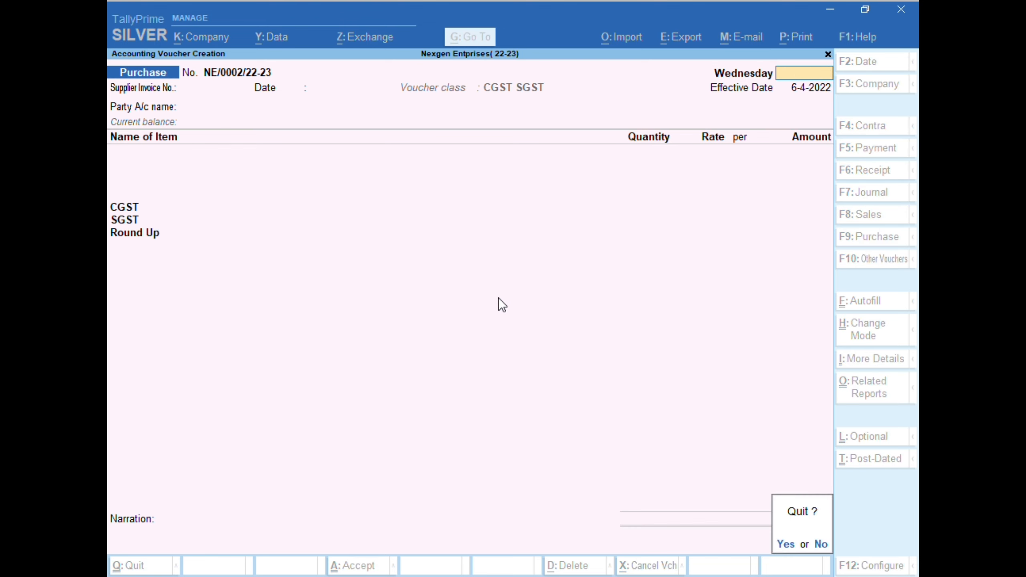
key("y")
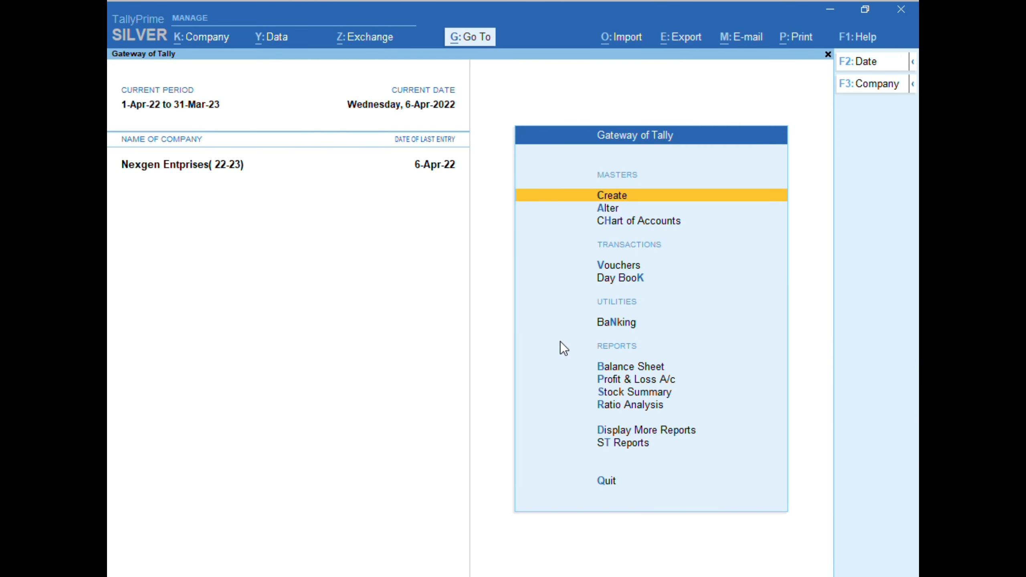
Check the Purchase Bills Pending report in the statements of inventory for outstanding bills
key("d")
key("Down")
key("Down")
key("Down")
key("Down")
key("Down")
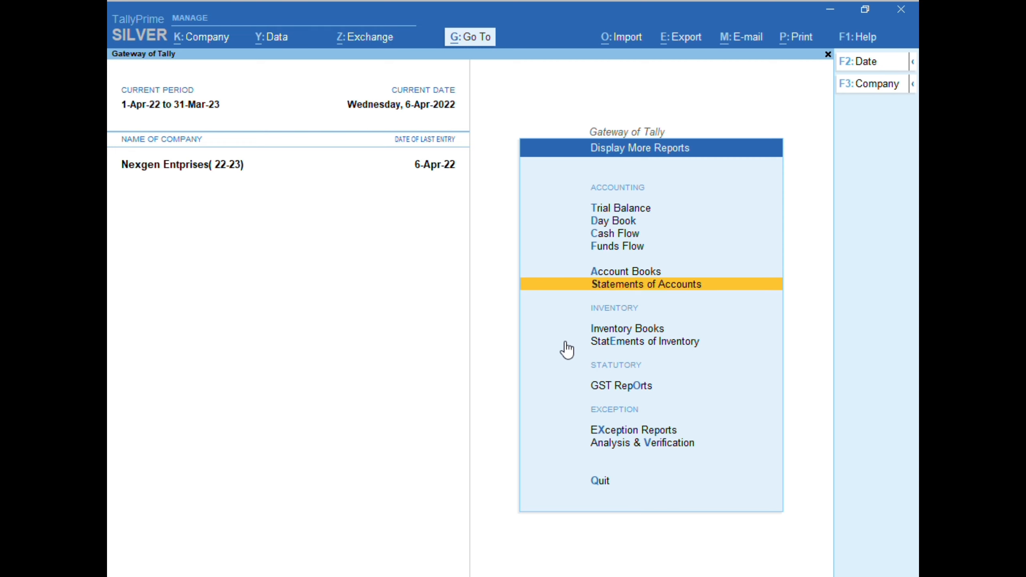
key("Down")
key("Down")
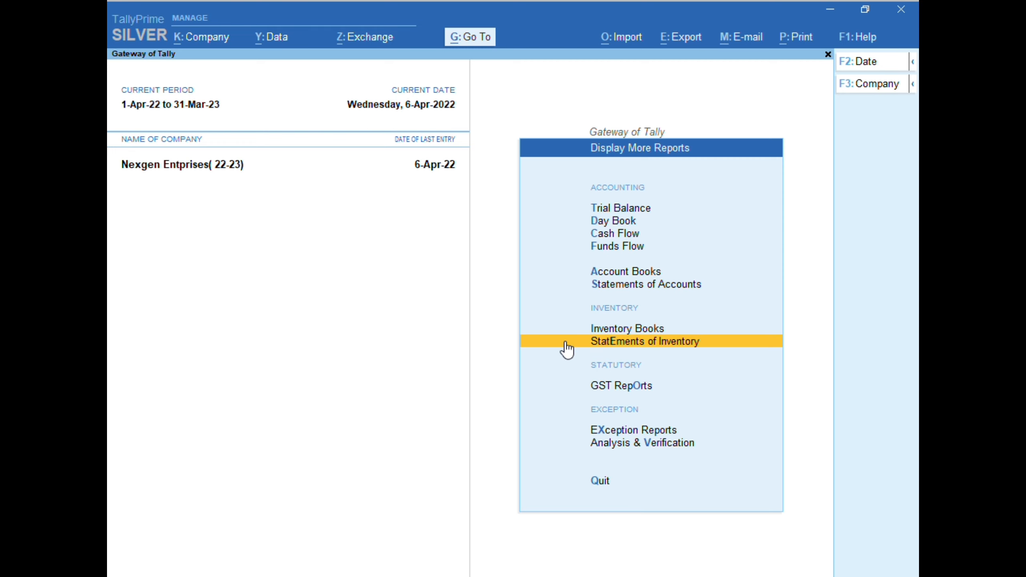
key("Return")
key("Down")
key("Down")
key("Down")
key("Down")
key("Down")
key("Down")
key("Down")
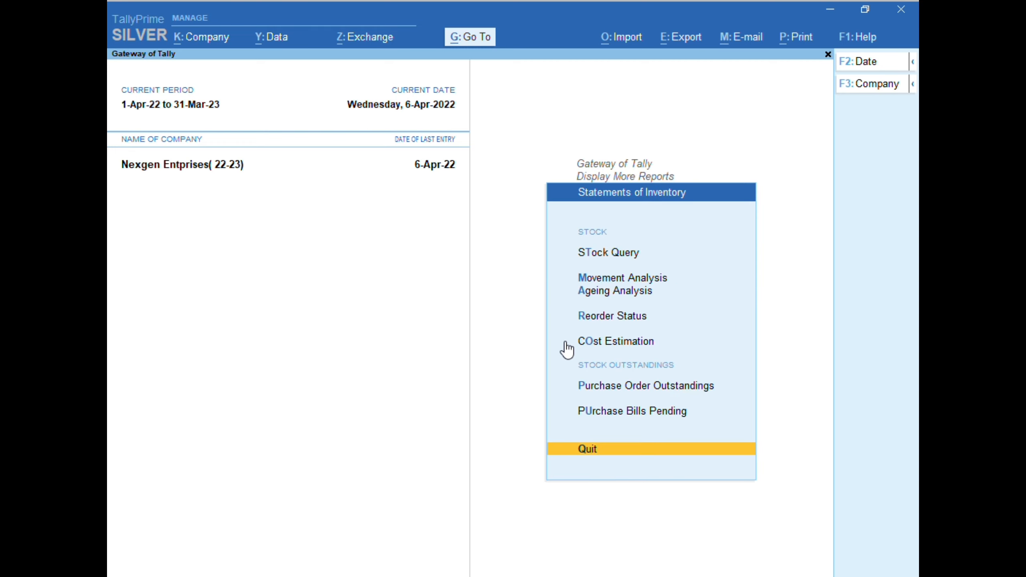
key("Up")
key("Return")
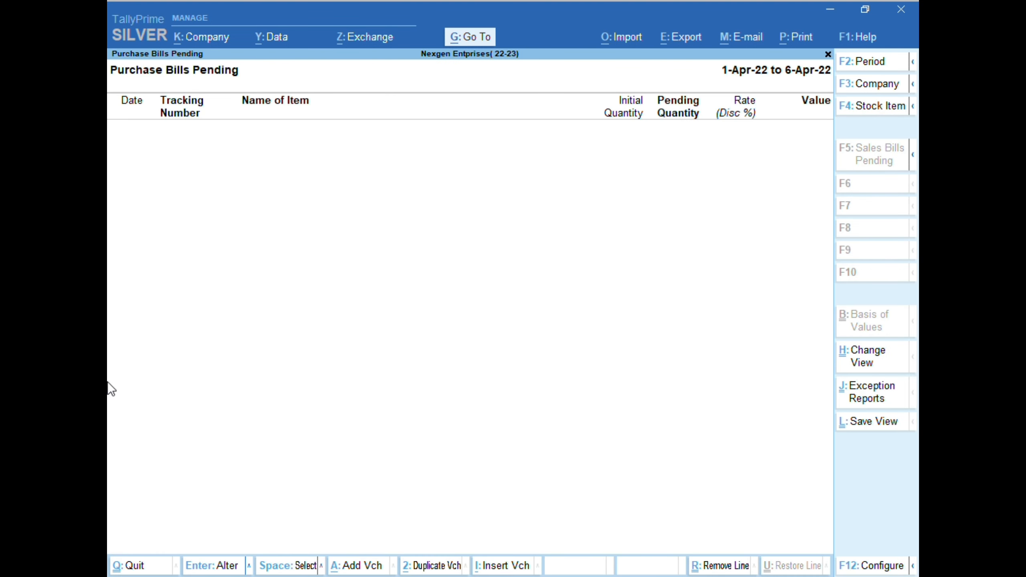
key("Escape")
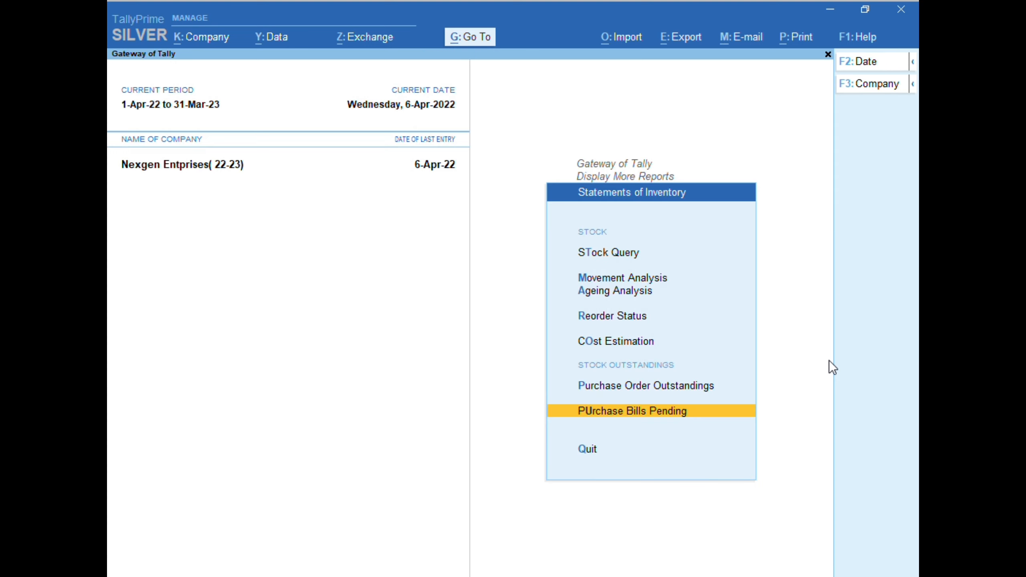
key("Escape")
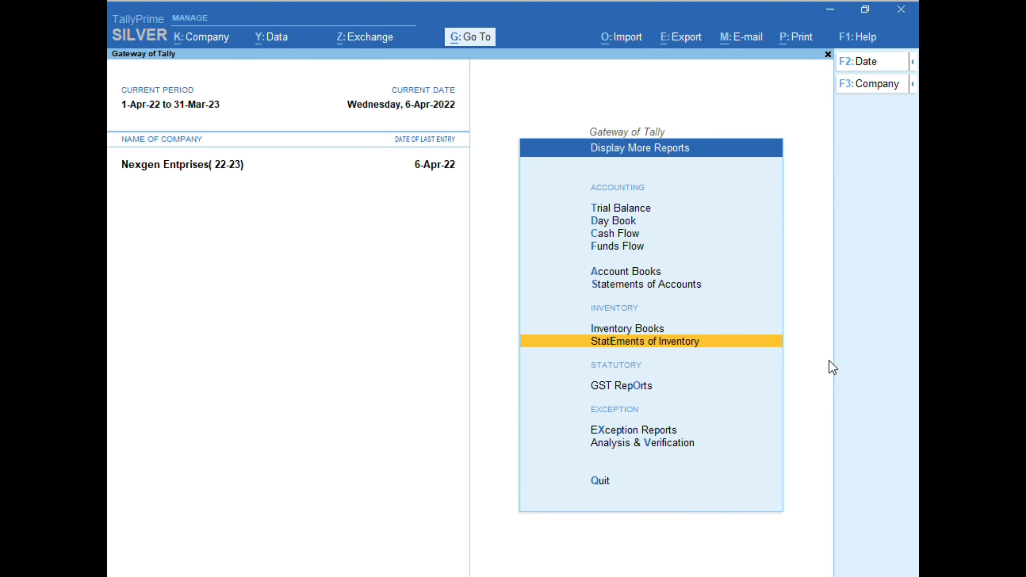
View the April stock vouchers of USB Wired Keyboard Prodot from its monthly summary in the inventory books
key("Up")
key("Return")
key("Return")
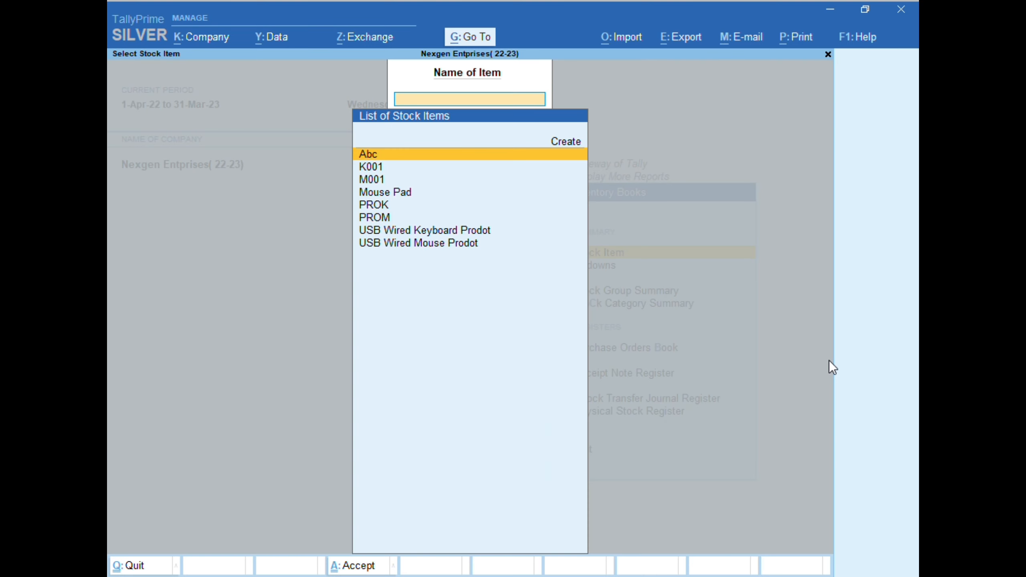
key("Down")
key("Down")
key("Down")
key("Down")
key("Down")
key("Down")
key("Return")
key("Up")
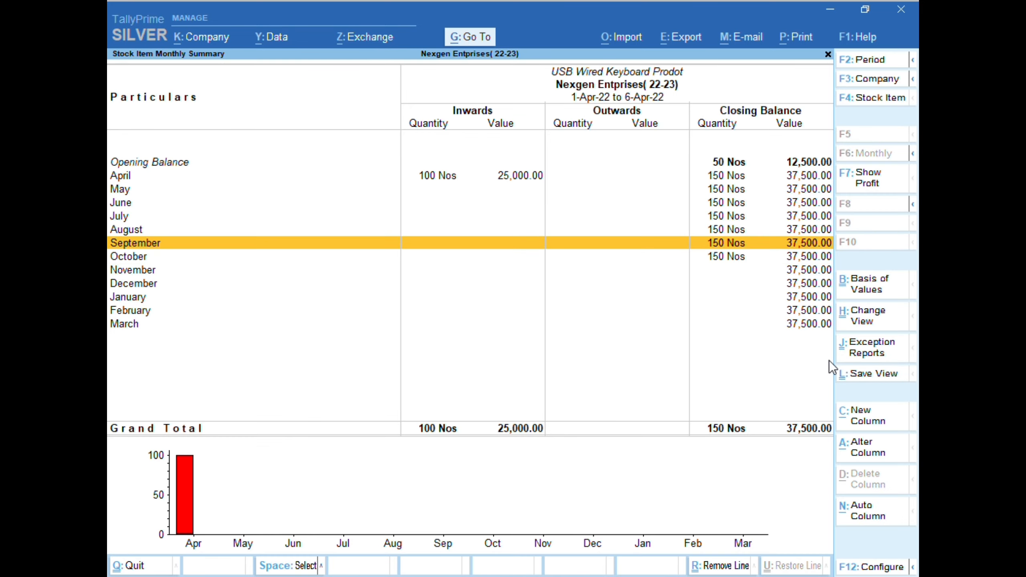
key("Up")
key("Up")
key("Up")
key("Up")
key("Up")
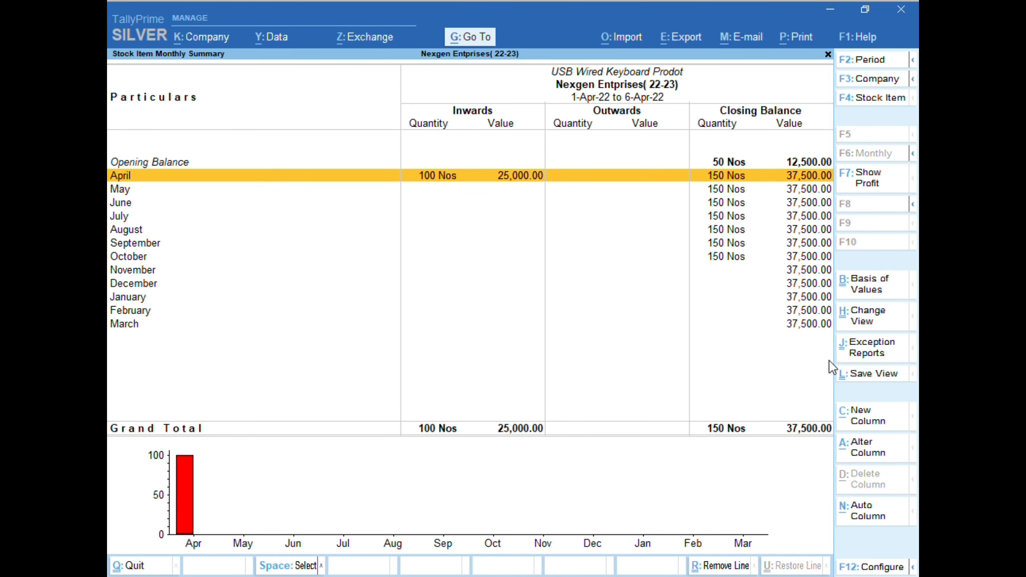
key("Return")
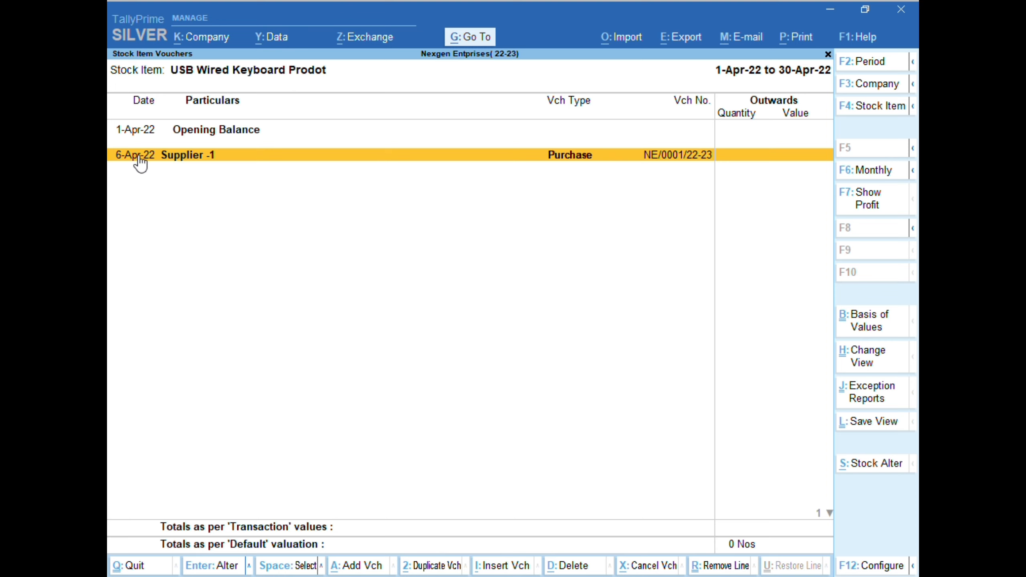
Configure the stock item vouchers report with Show Goods Inwards set to Yes
left_click(883, 564)
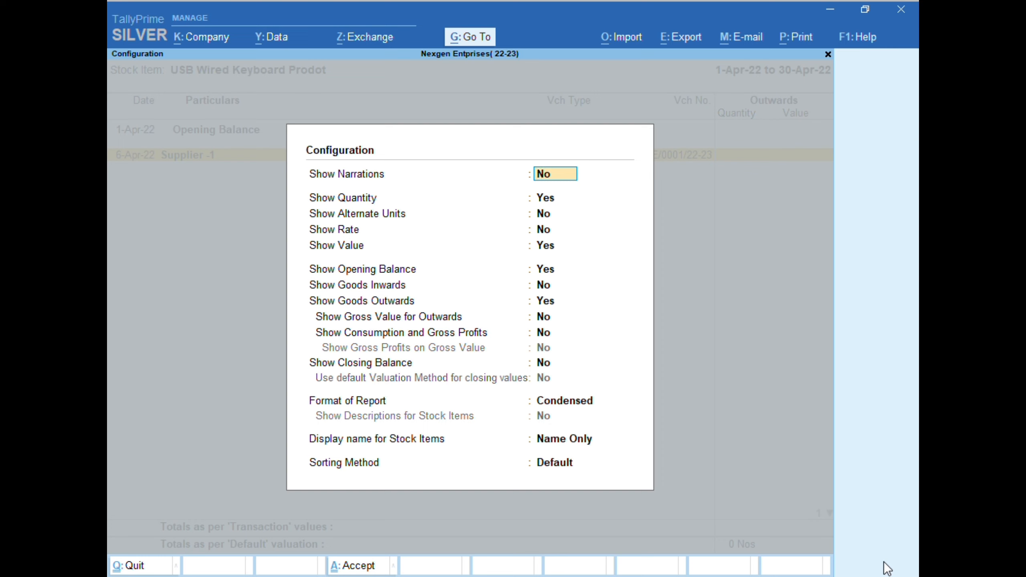
key("Return")
key("Return")
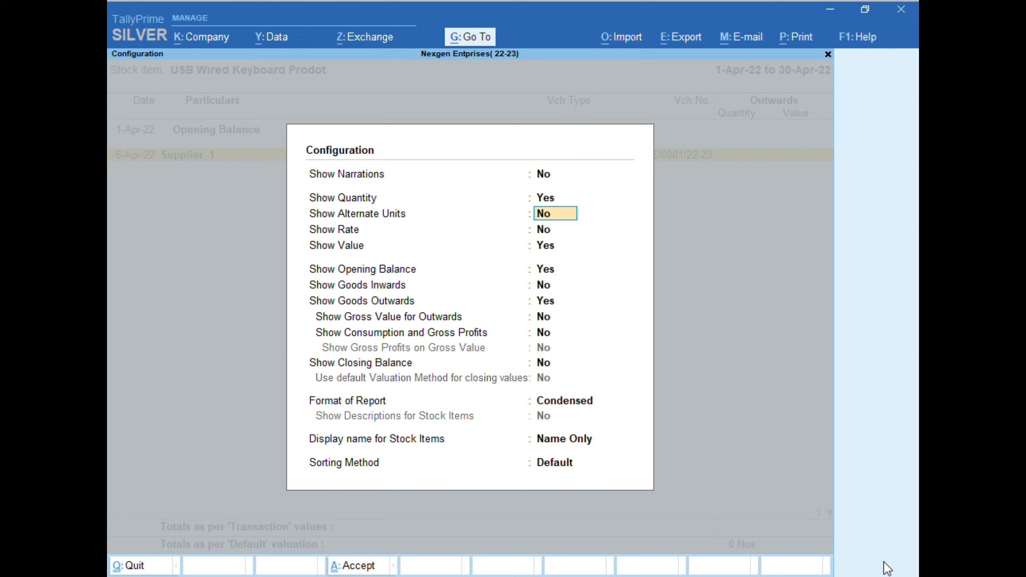
key("Return")
key("Return")
key("Return")
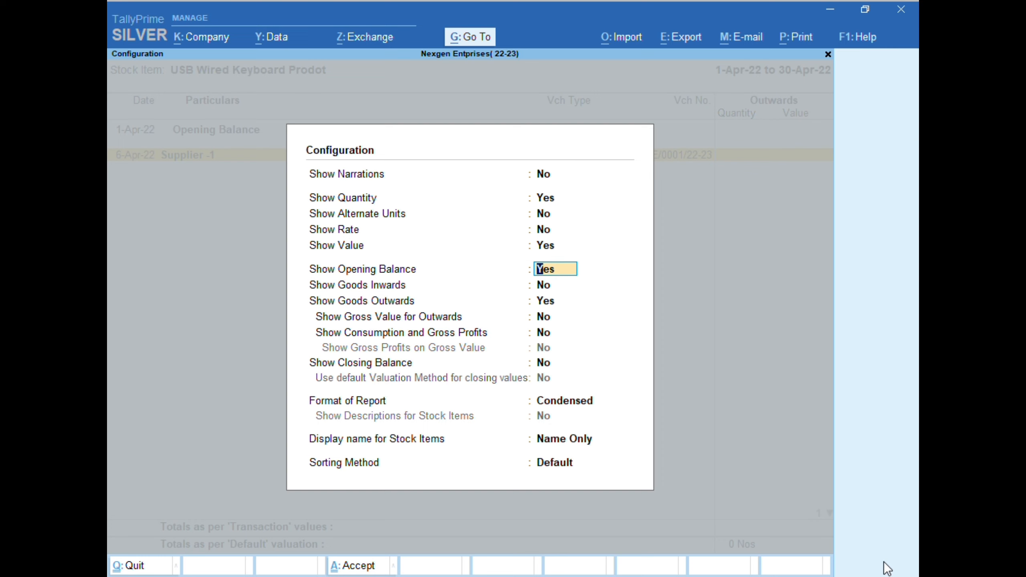
key("Return")
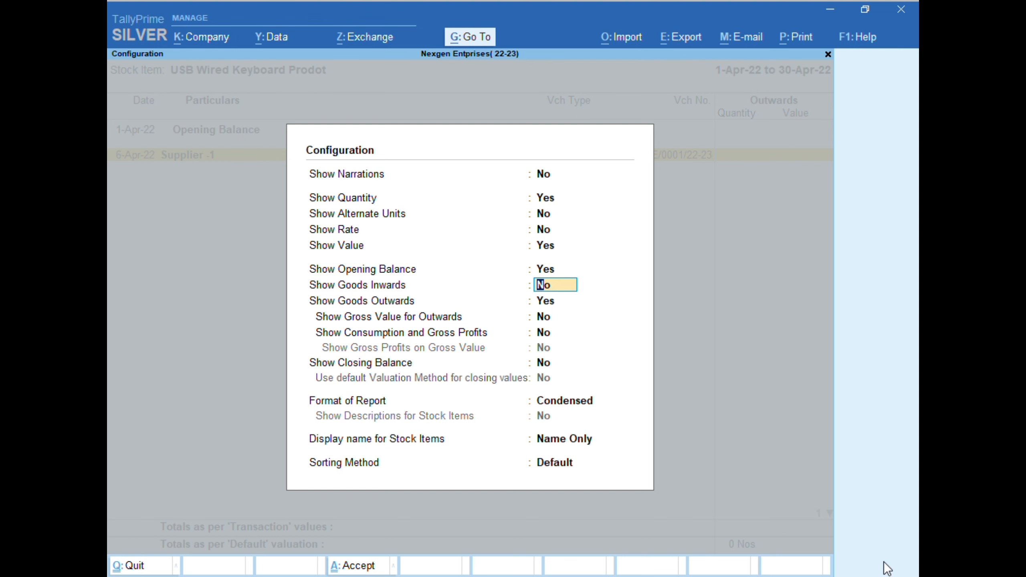
type("y")
key("Return")
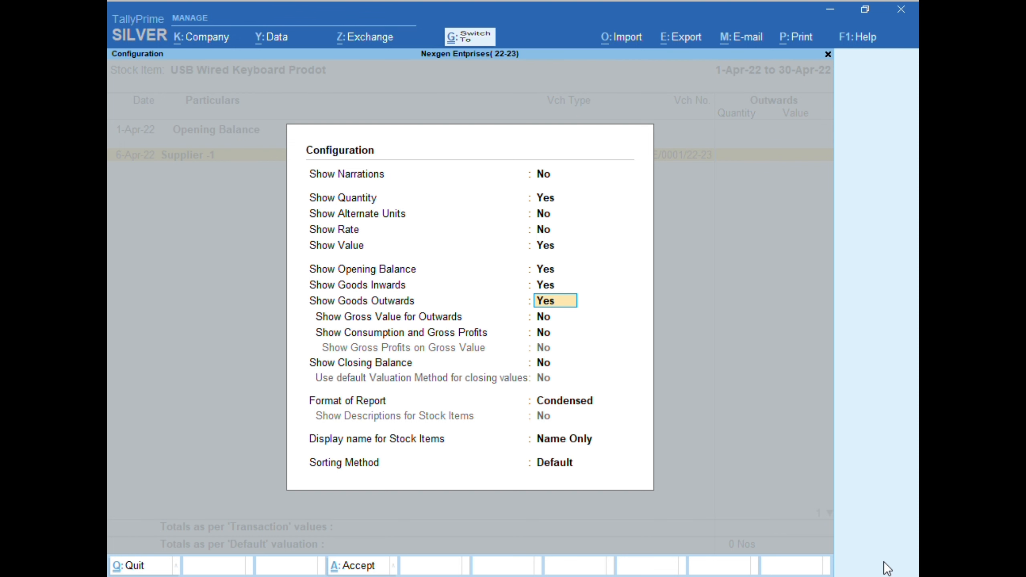
key("ctrl+a")
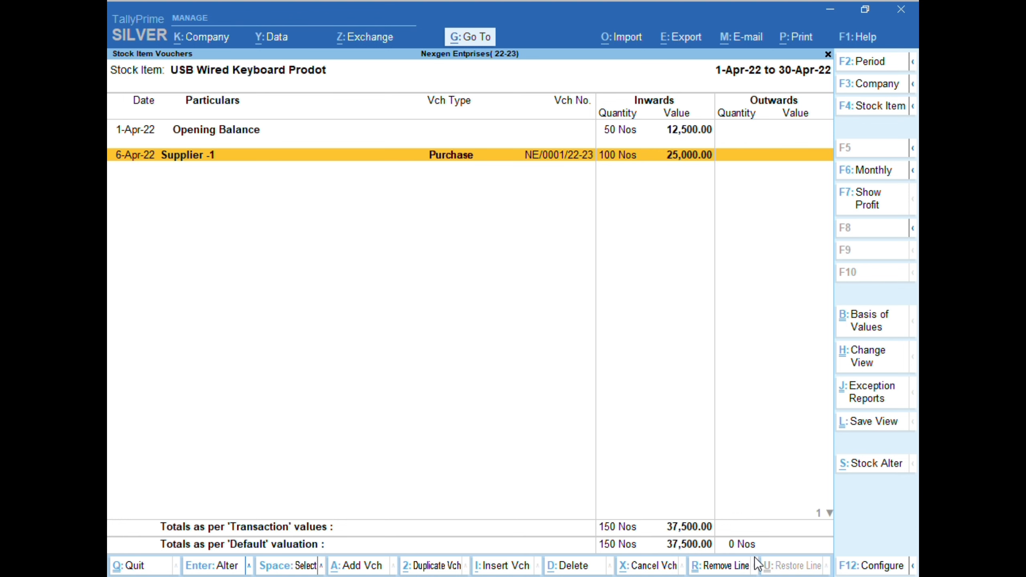
Switch the keyboard's stock report back to its monthly view and return to the Gateway of Tally
key("F6")
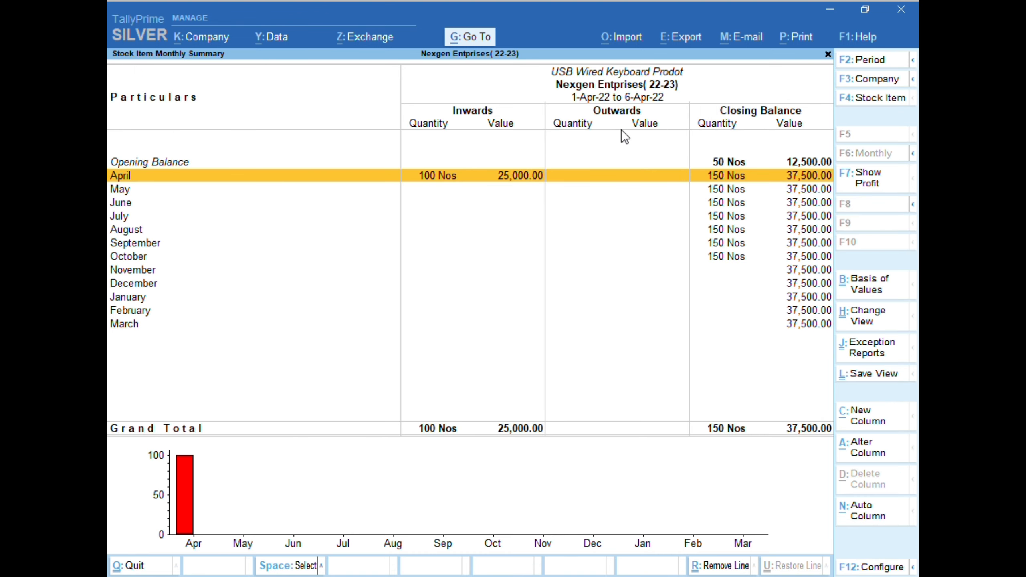
key("Escape")
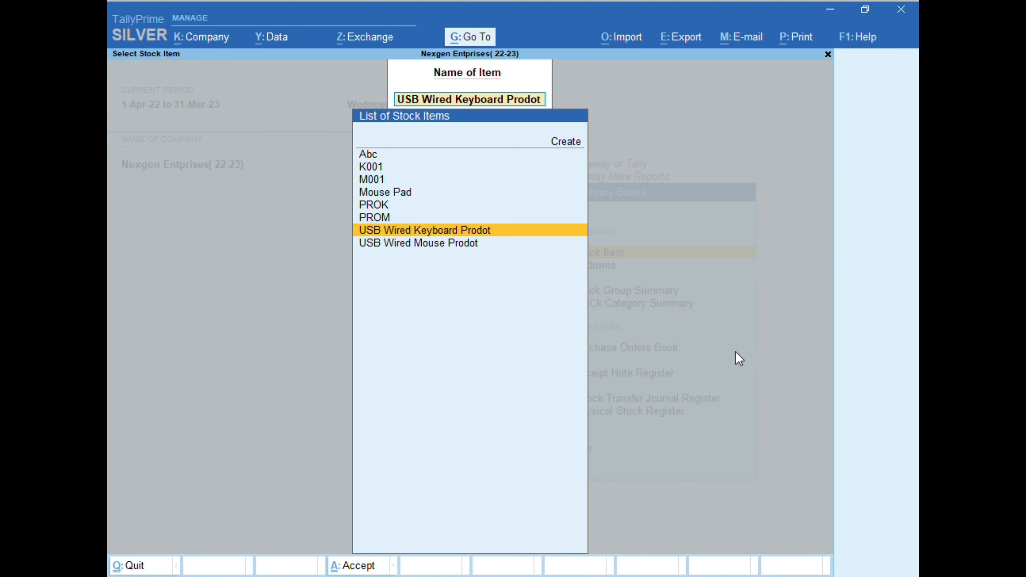
key("Escape")
key("Escape")
key("Escape")
key("Escape")
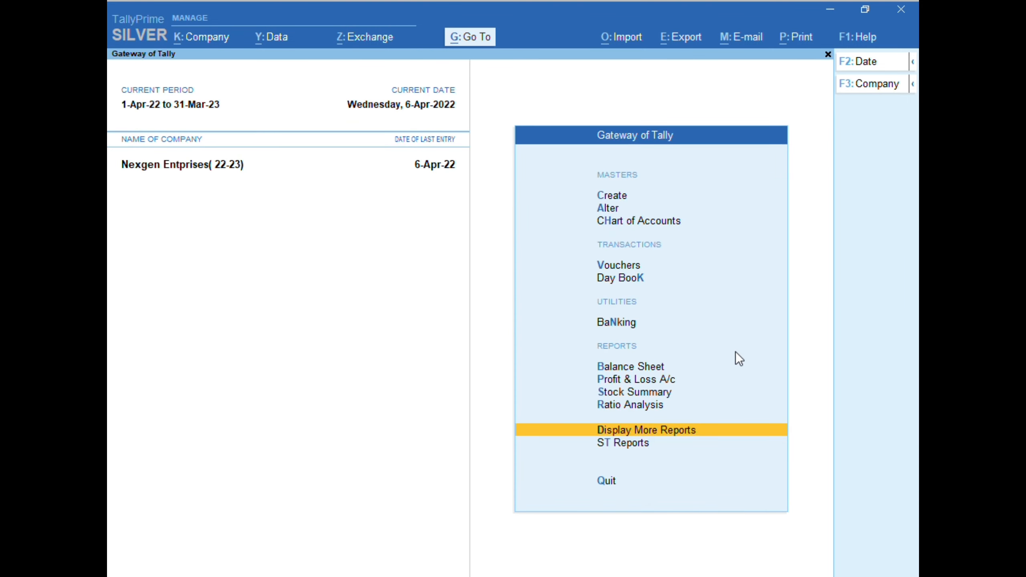
key("Escape")
key("n")
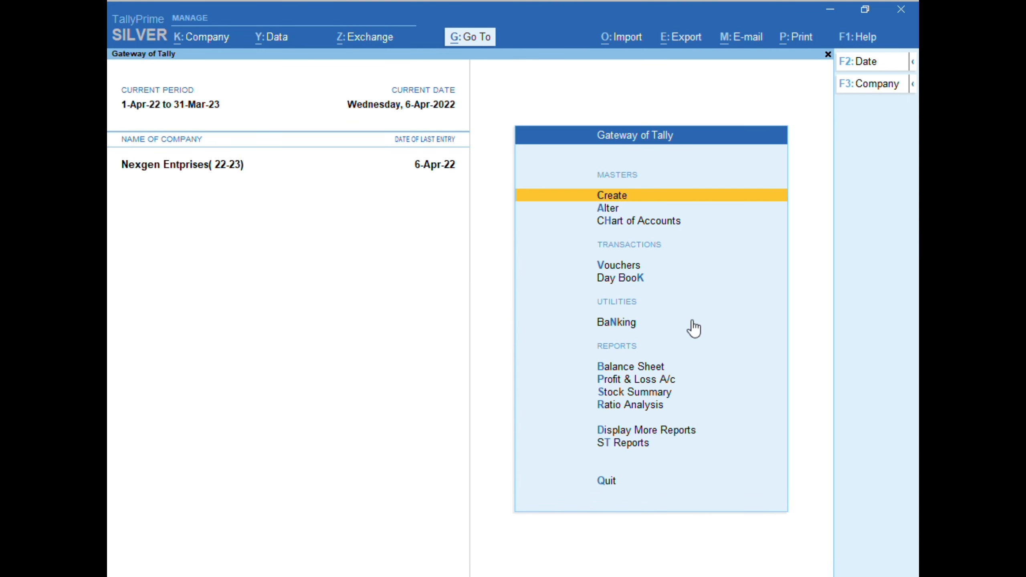
Start a payment voucher from the Bank of India account and set its date to 6-May-22
left_click(601, 267)
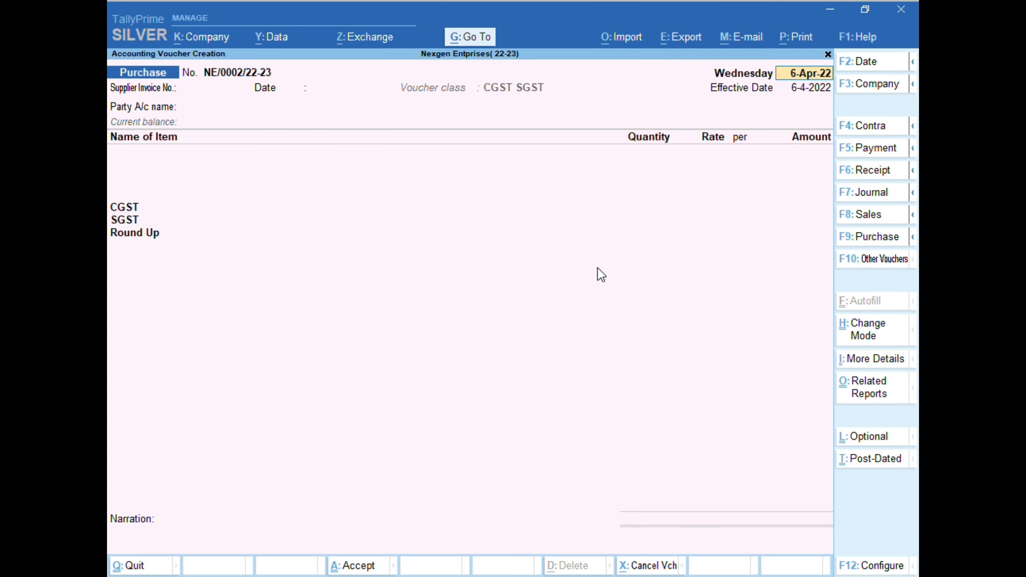
left_click(874, 172)
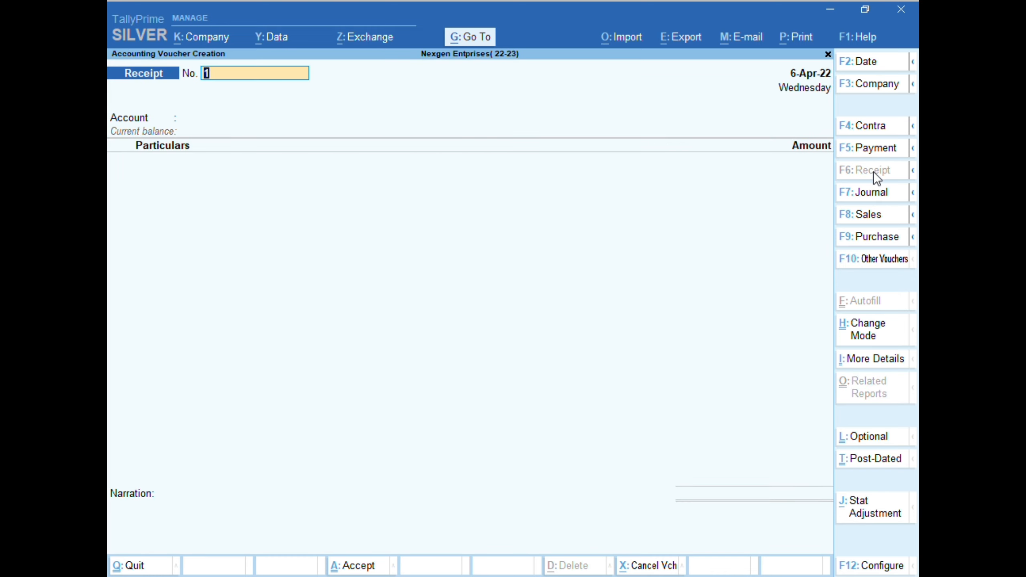
left_click(876, 149)
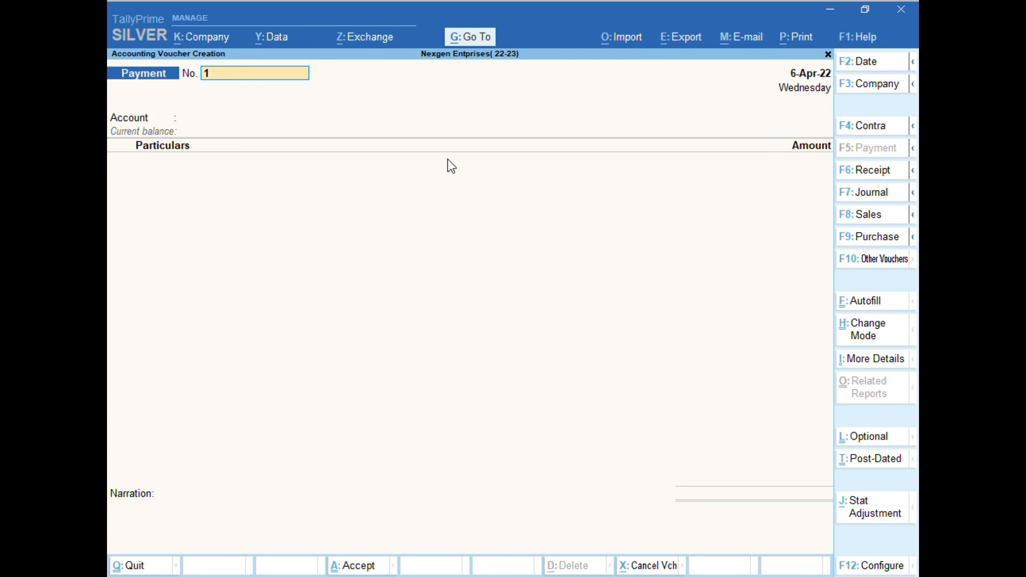
key("Return")
key("Return")
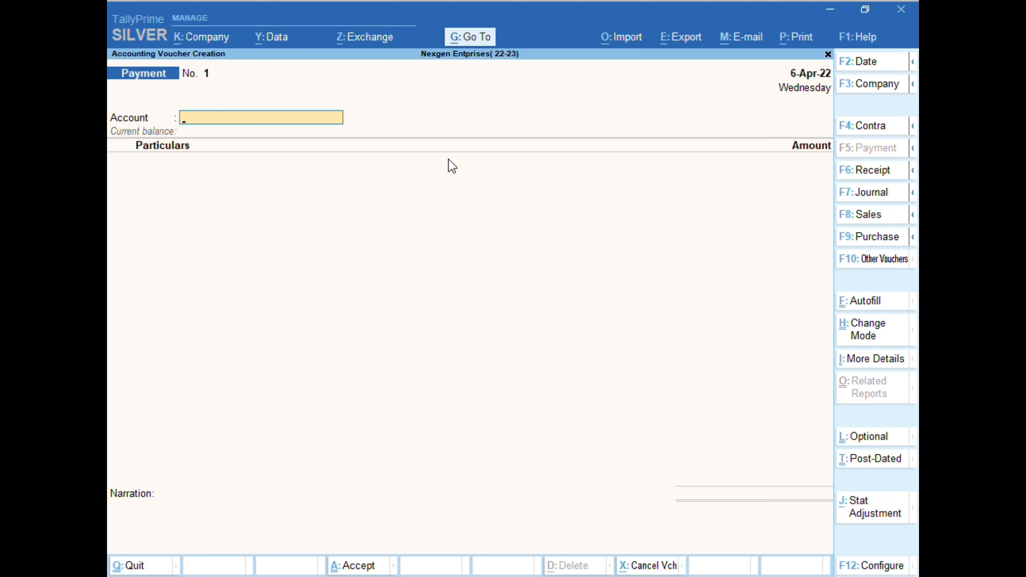
key("Return")
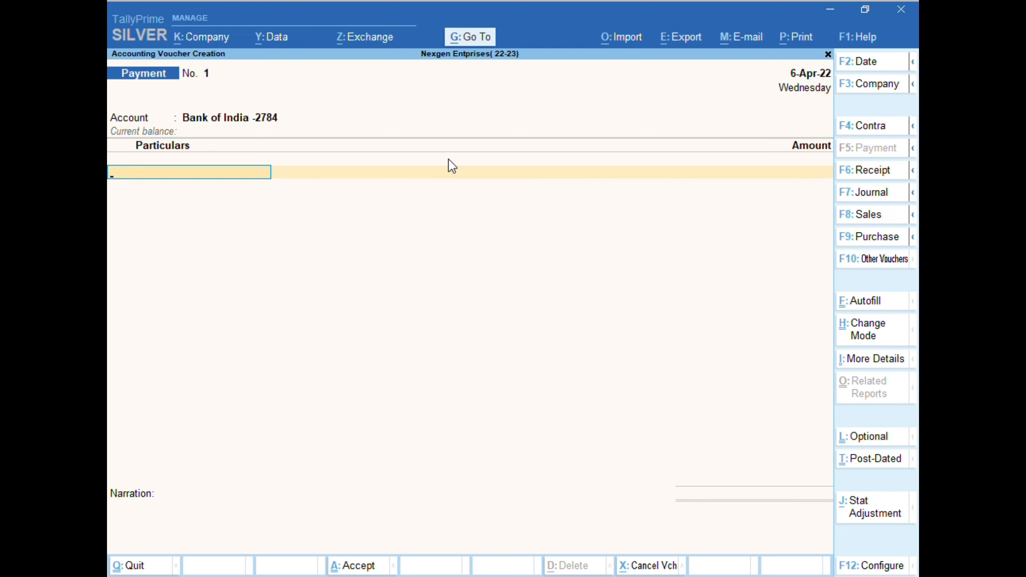
key("F2")
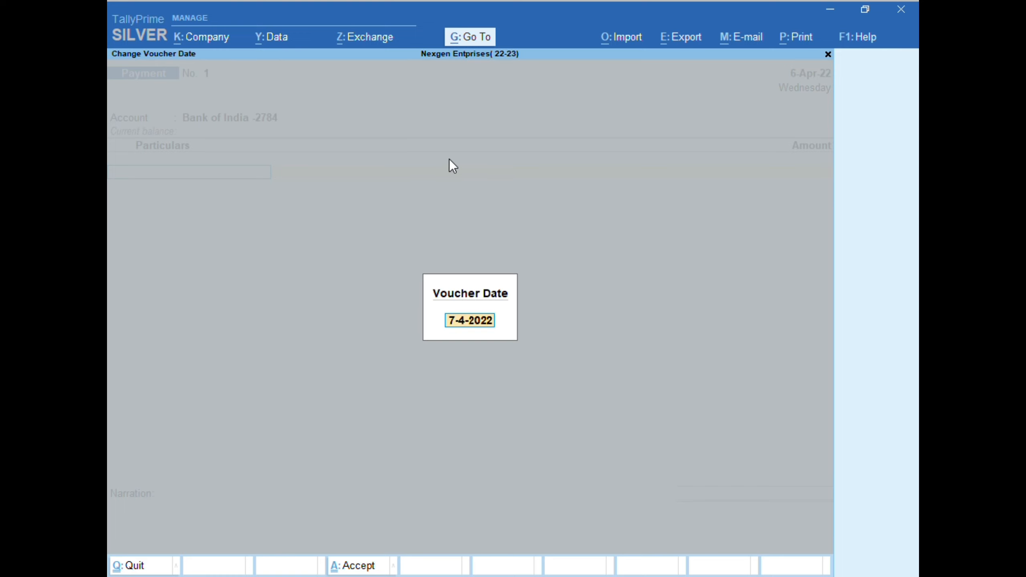
type("6-5")
key("Return")
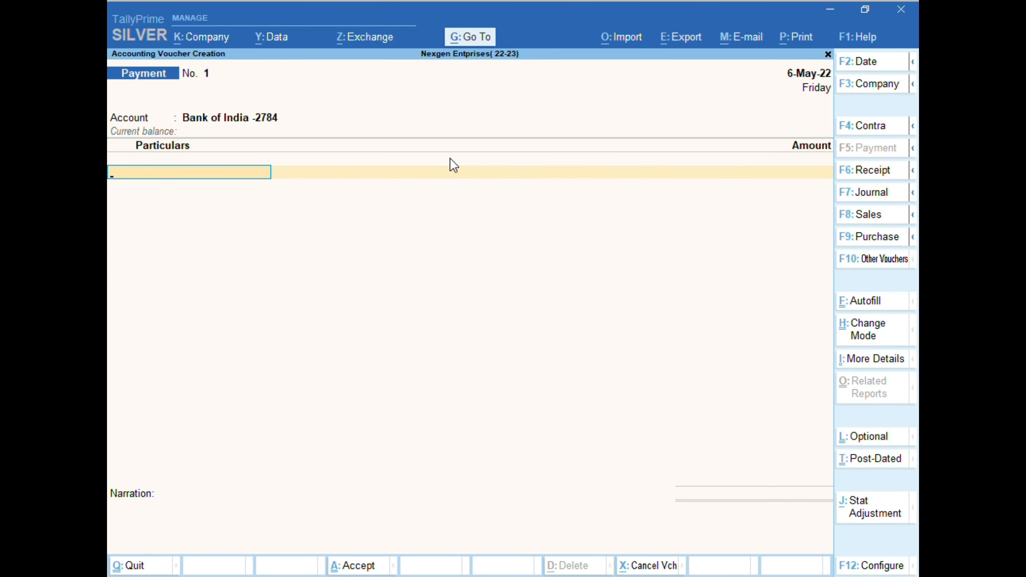
Allocate the payment to Supplier -1 as Agst Ref on bill SP01/0223 for 53,100.00, and leave the voucher without saving it
type("S")
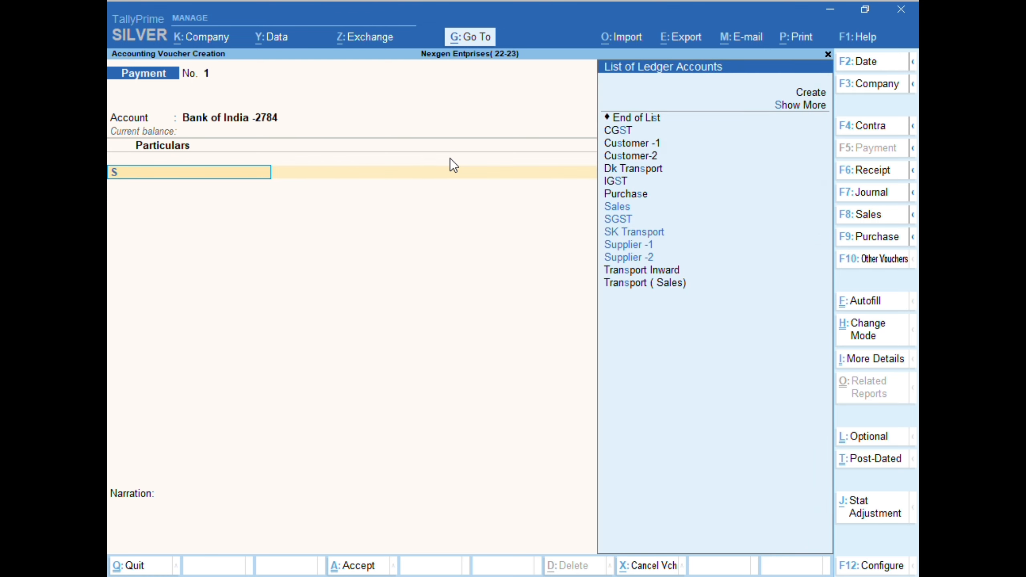
key("Down")
key("Down")
key("Down")
key("Return")
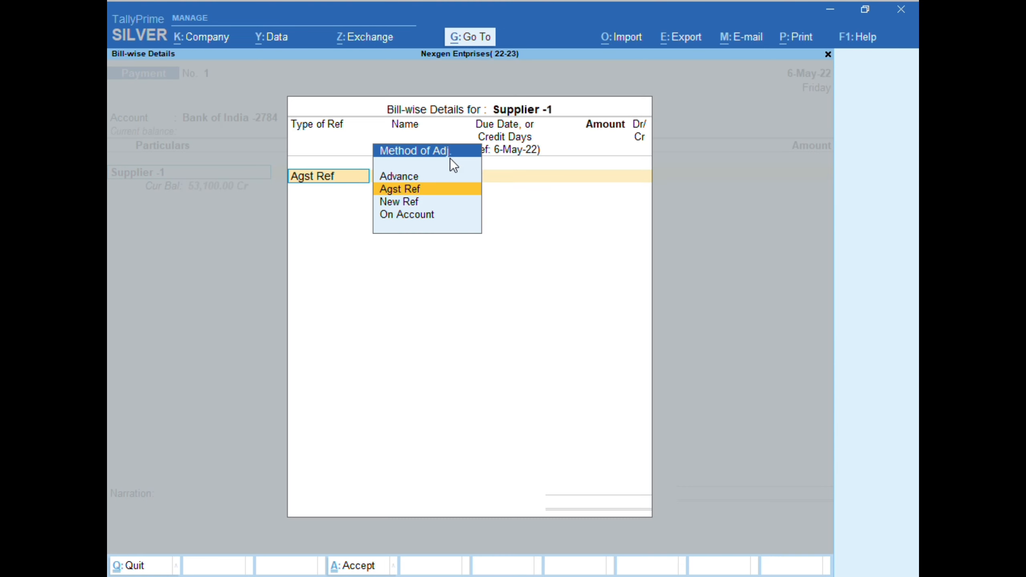
key("Return")
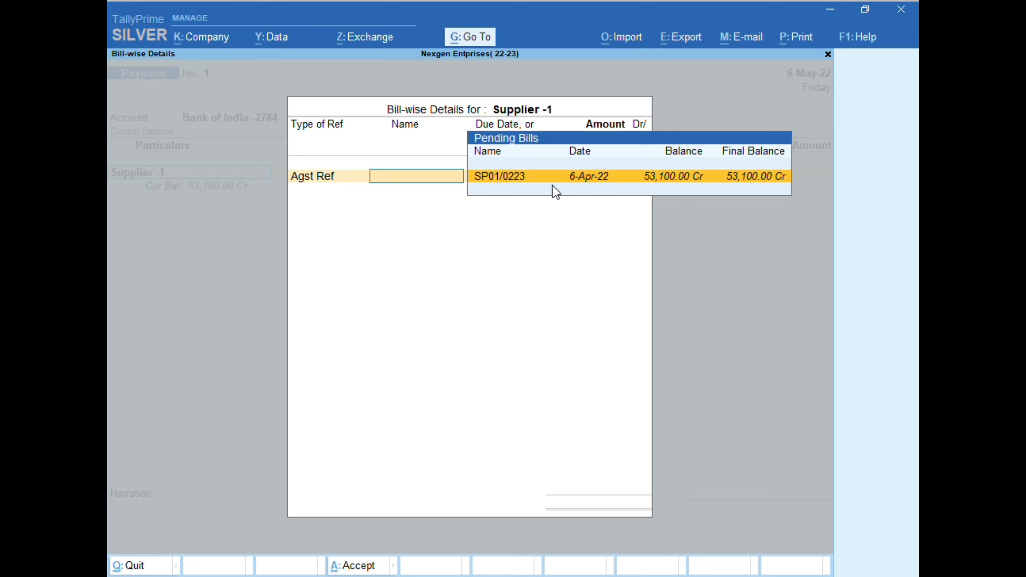
key("Return")
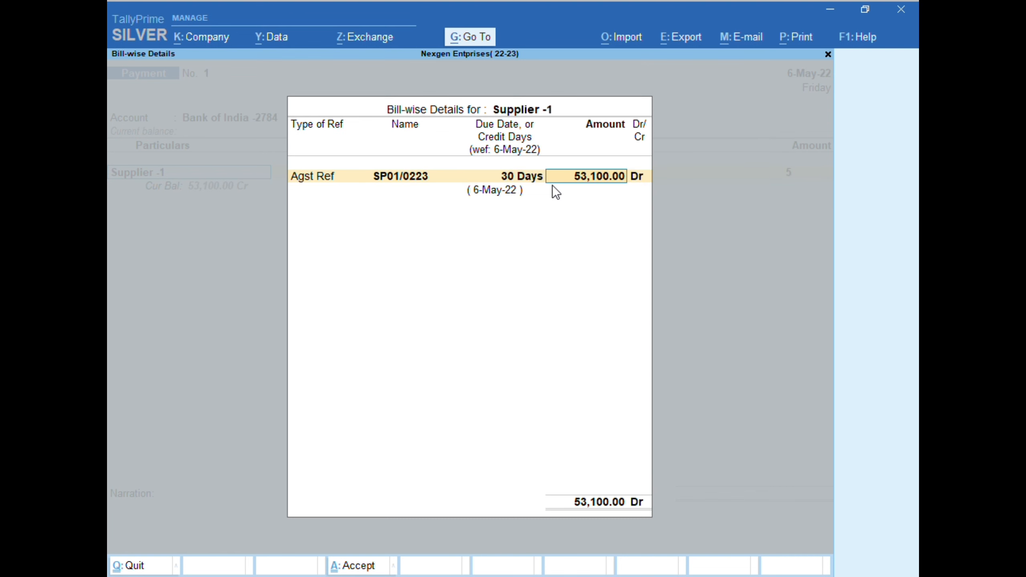
key("Return")
key("Return")
key("Return")
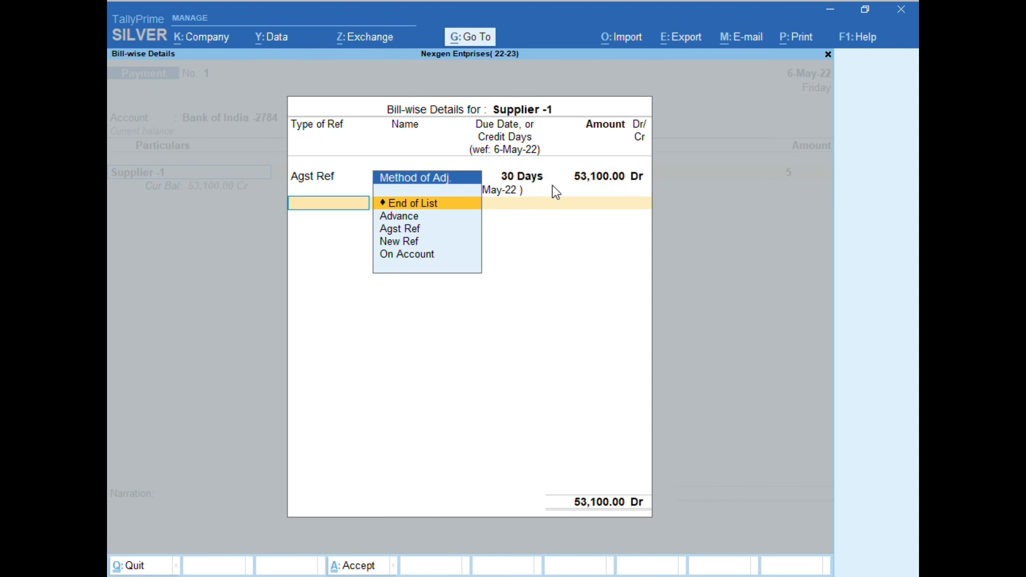
key("Return")
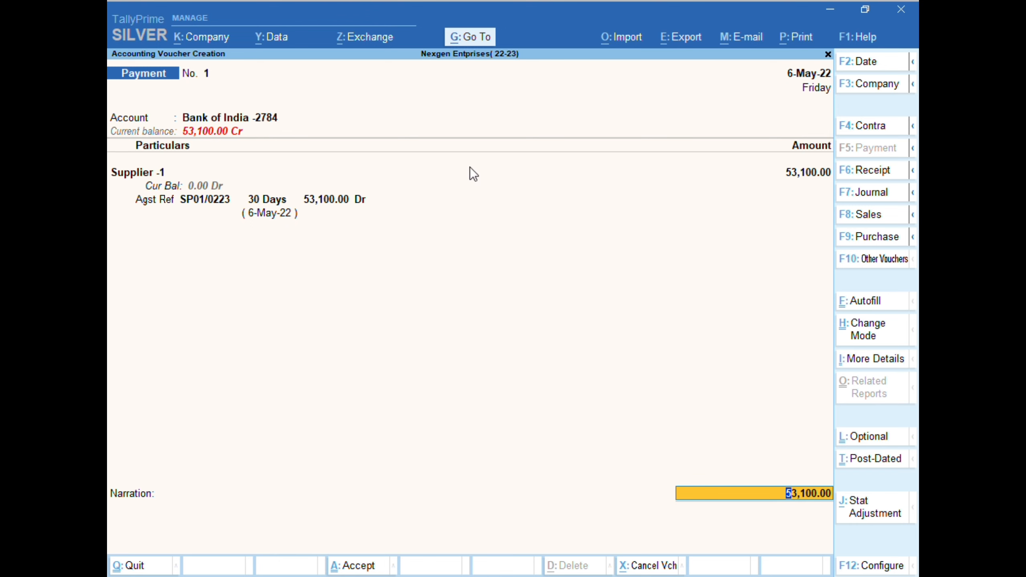
key("Escape")
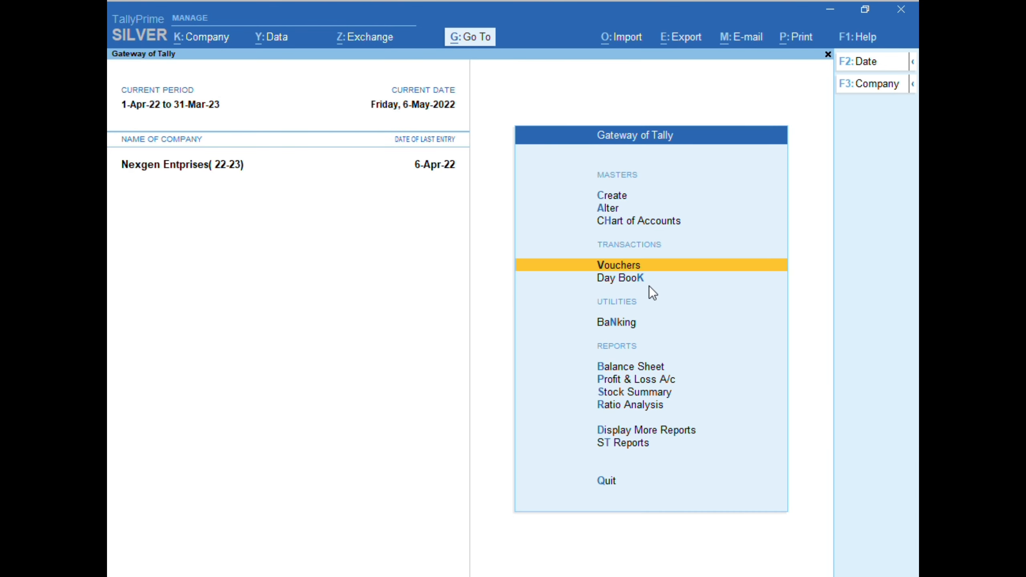
Open voucher entry again and change the voucher type to Debit Note
key("Return")
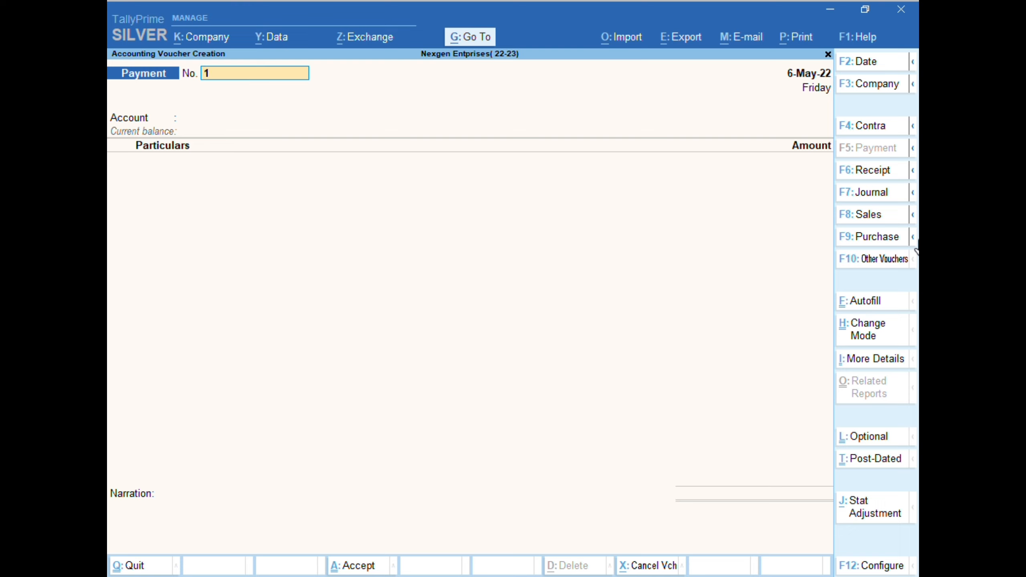
left_click(913, 193)
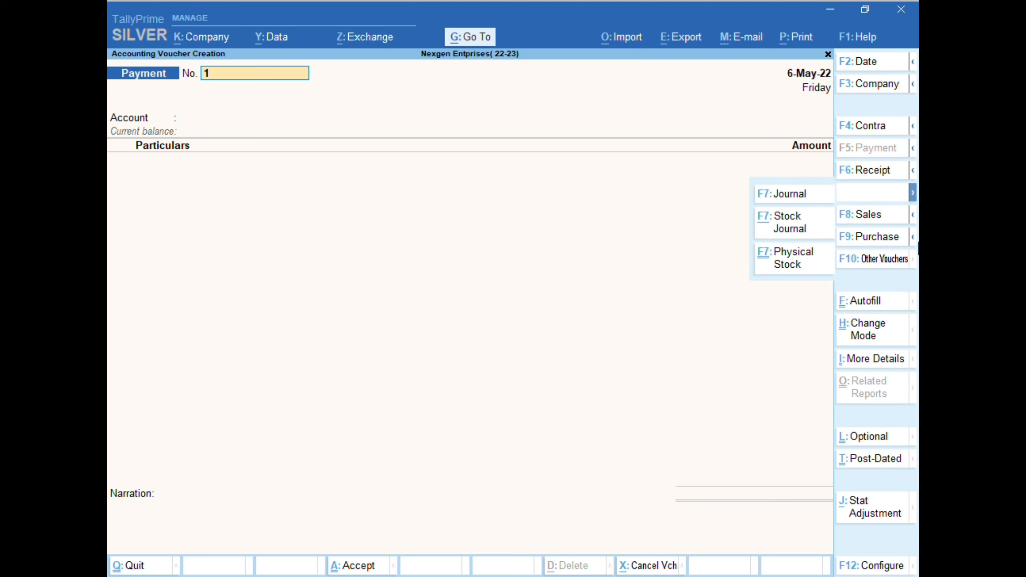
left_click(914, 239)
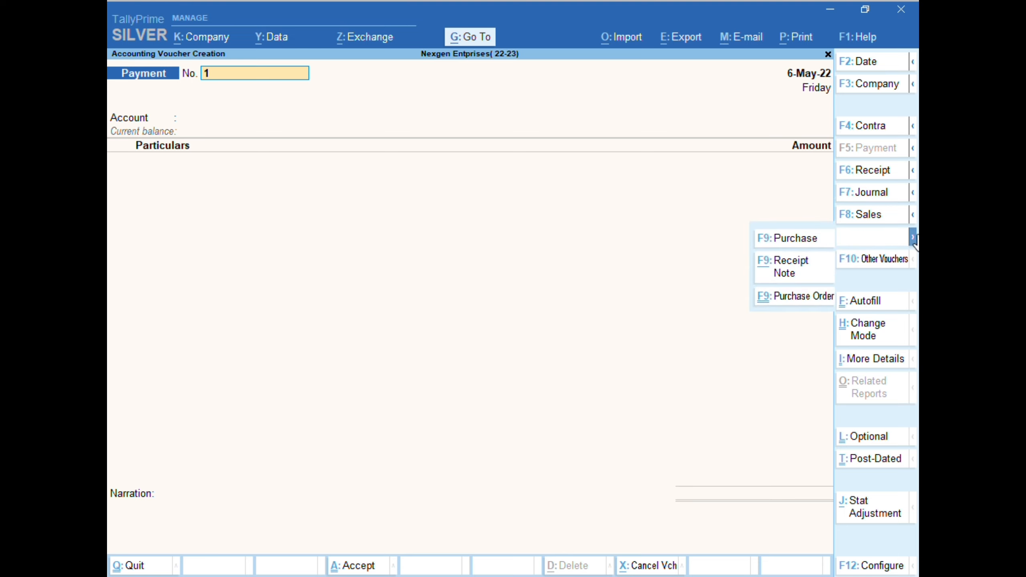
left_click(911, 261)
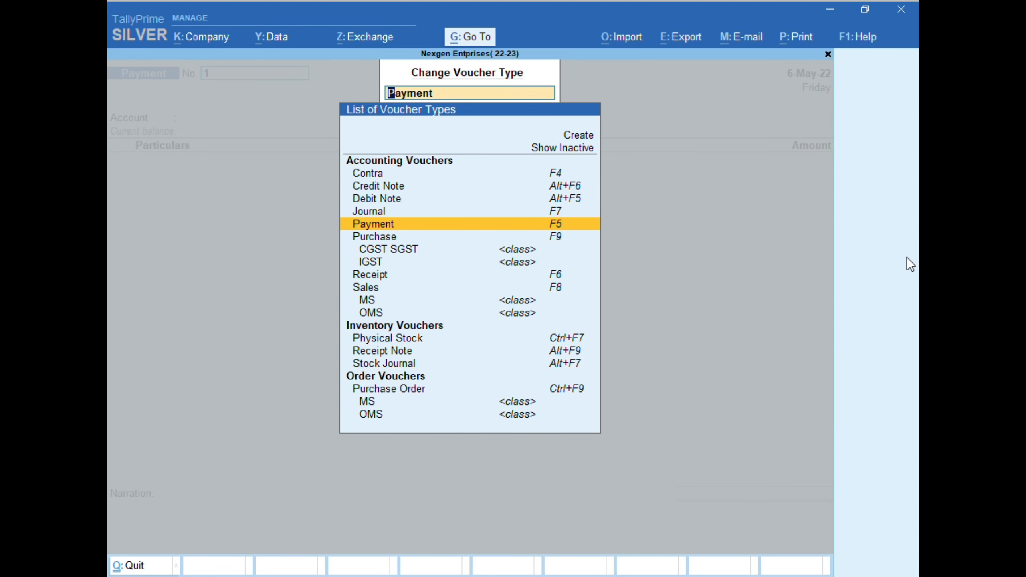
key("Down")
key("Up")
key("Up")
key("Up")
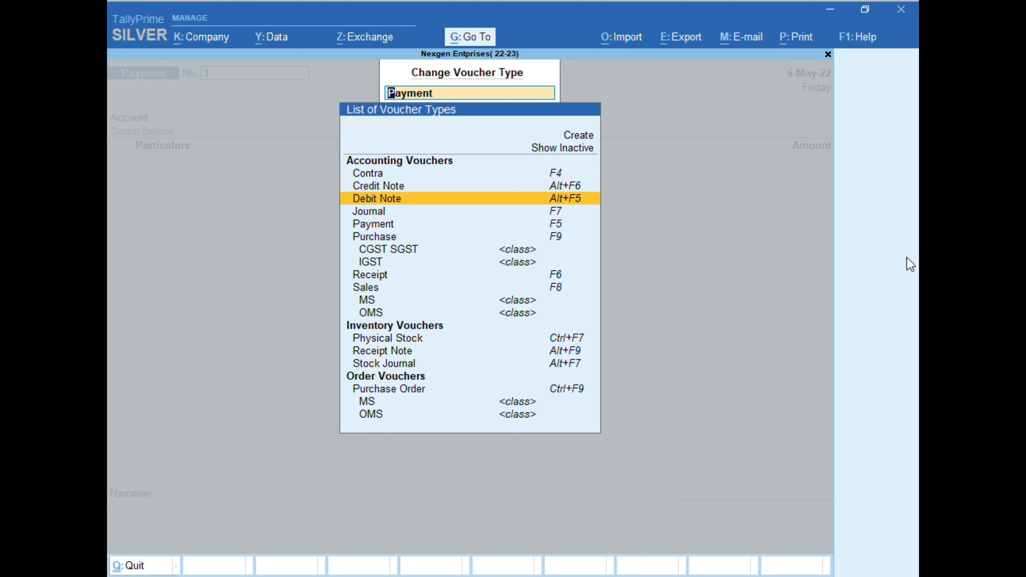
key("Return")
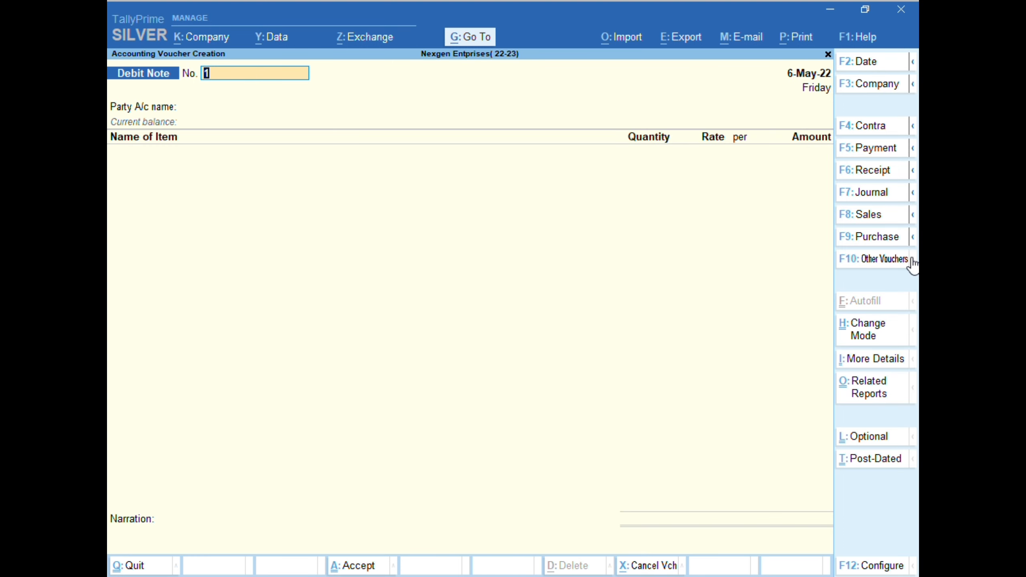
Set the debit note's voucher date to 7-Apr-22
key("F2")
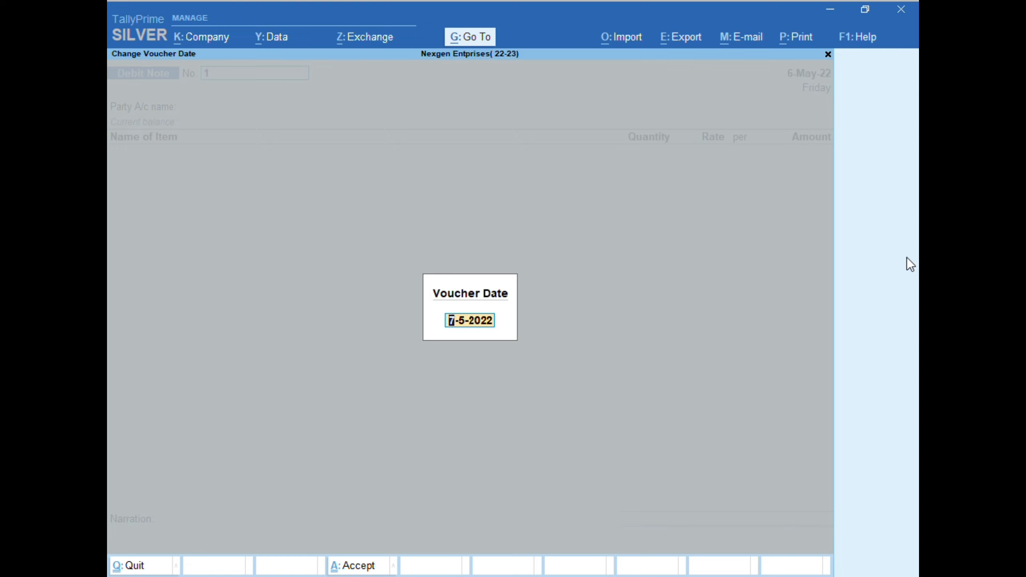
type("7-6")
key("BackSpace")
type("4")
key("Return")
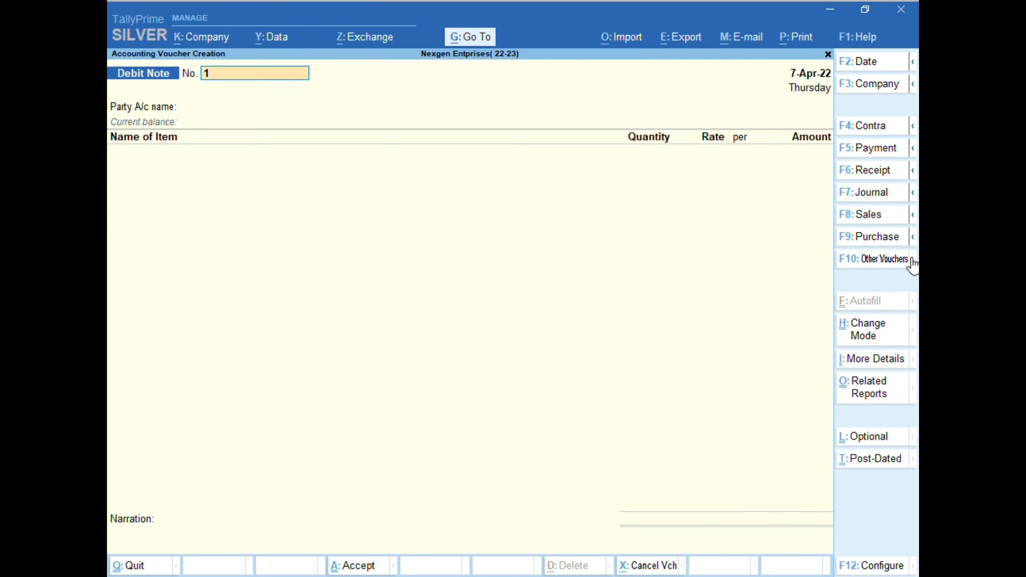
Keep debit note number 1 and choose Supplier -1 as the party account
key("Return")
key("Return")
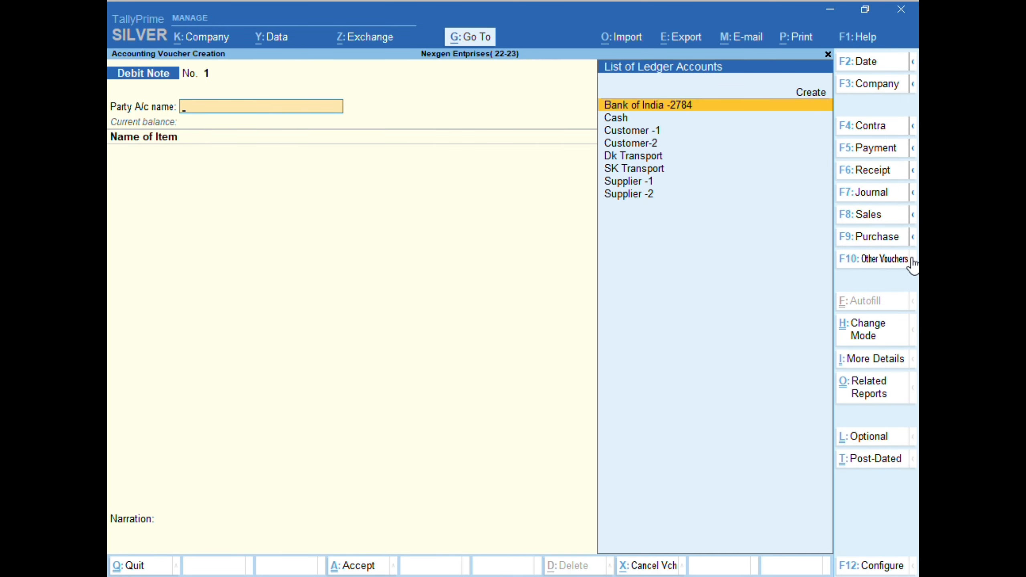
key("Down")
key("Down")
key("Down")
key("Down")
key("Down")
key("Down")
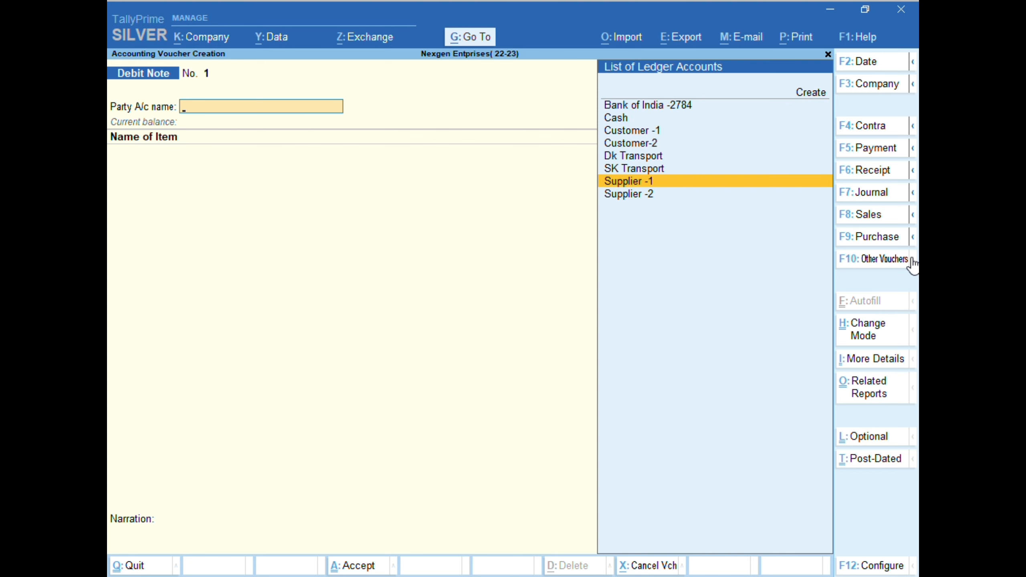